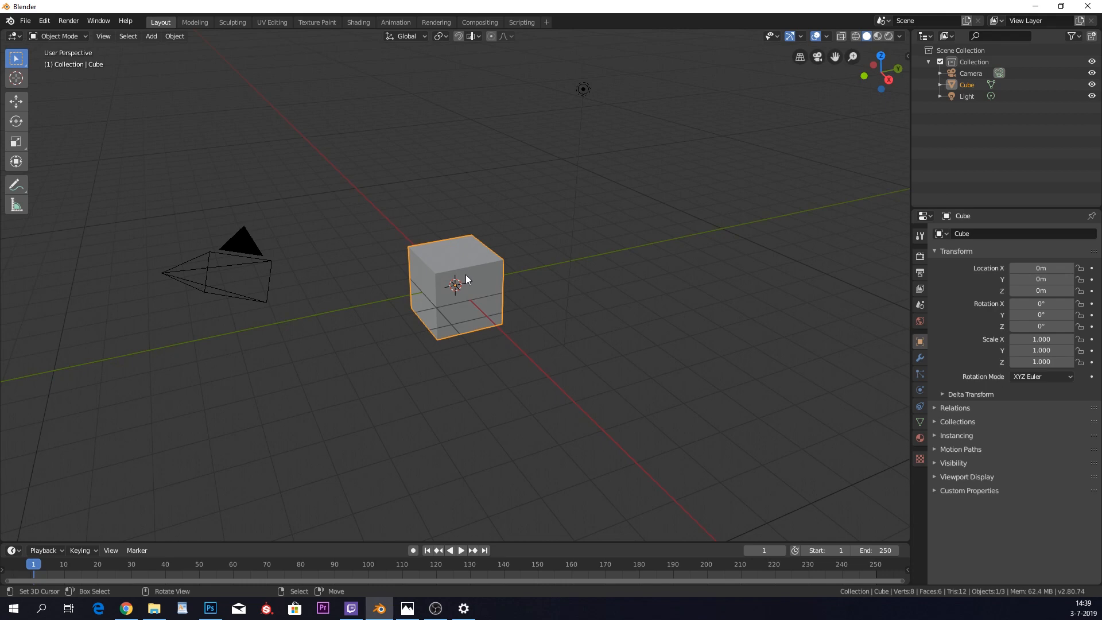
- Delete the default cube from the scene
{"action": "key", "text": "x"}
{"action": "left_click", "coordinate": [432, 296]}
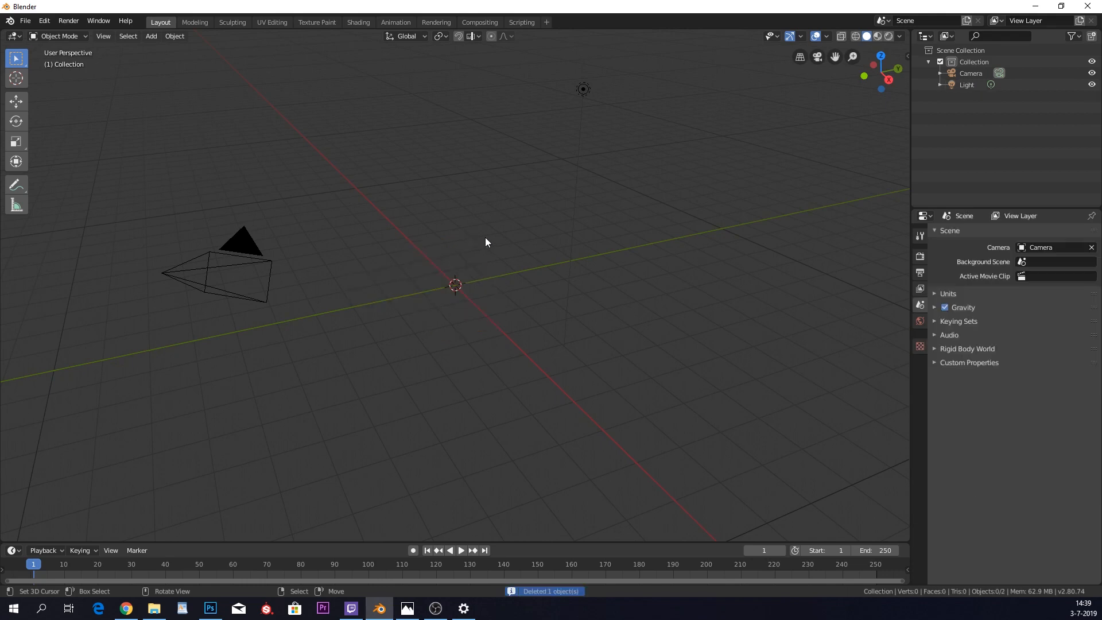
- Bring up the Screencast Keys settings and collapse them
{"action": "left_click", "coordinate": [906, 56]}
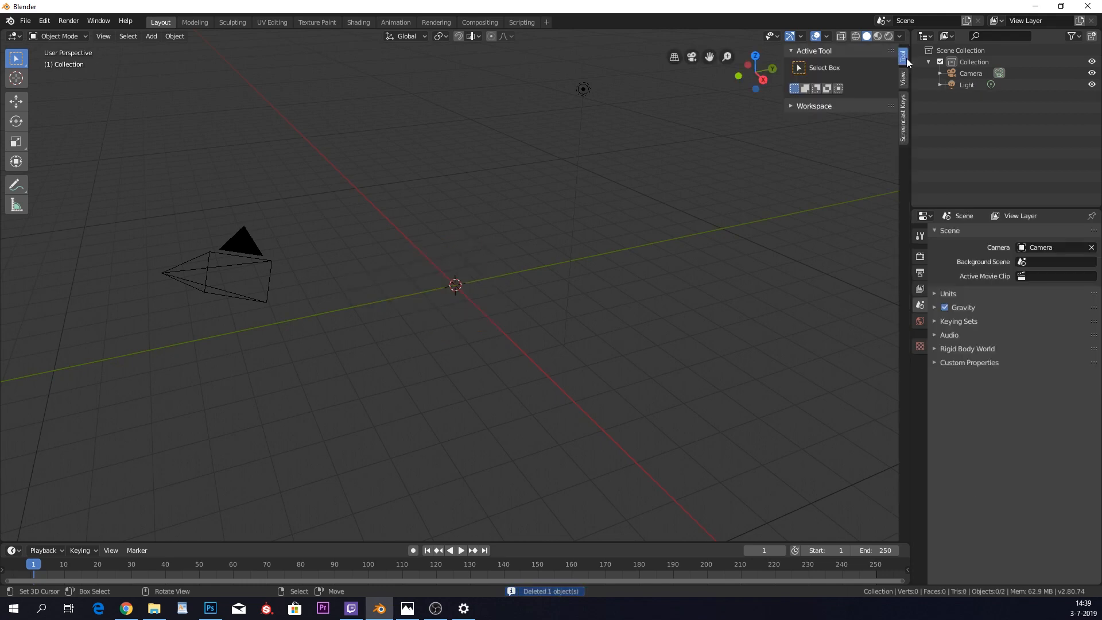
{"action": "left_click", "coordinate": [905, 117]}
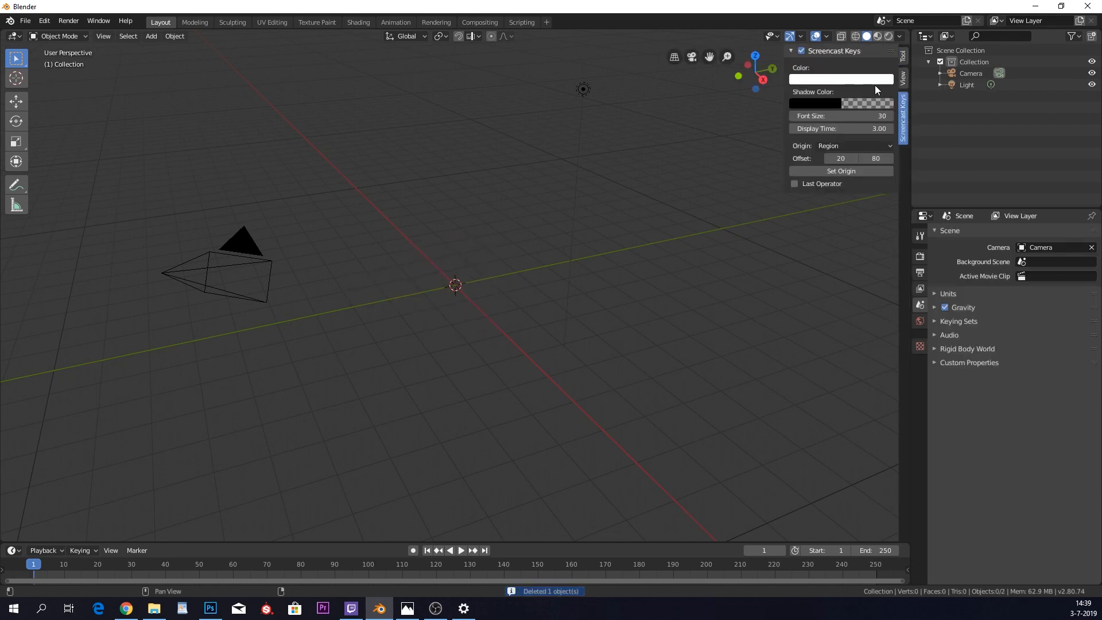
{"action": "left_click", "coordinate": [790, 50]}
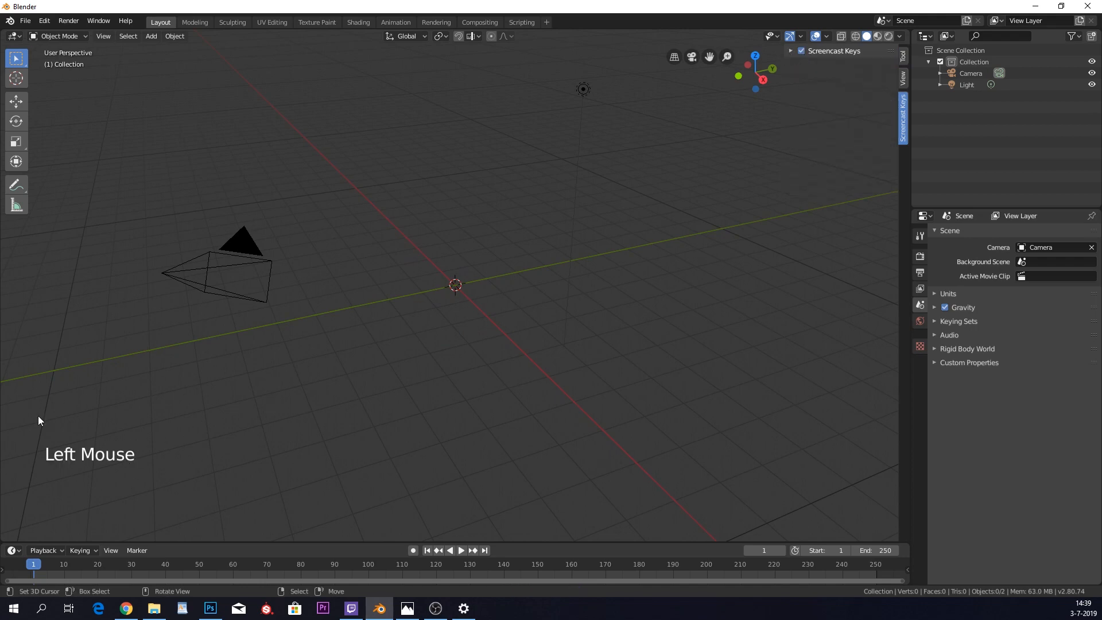
- Add a cylinder mesh at the world origin
{"action": "middle_click_drag", "start_coordinate": [580, 285], "coordinate": [526, 309], "text": "shift"}
{"action": "scroll", "coordinate": [514, 350], "scroll_direction": "up", "scroll_amount": 2}
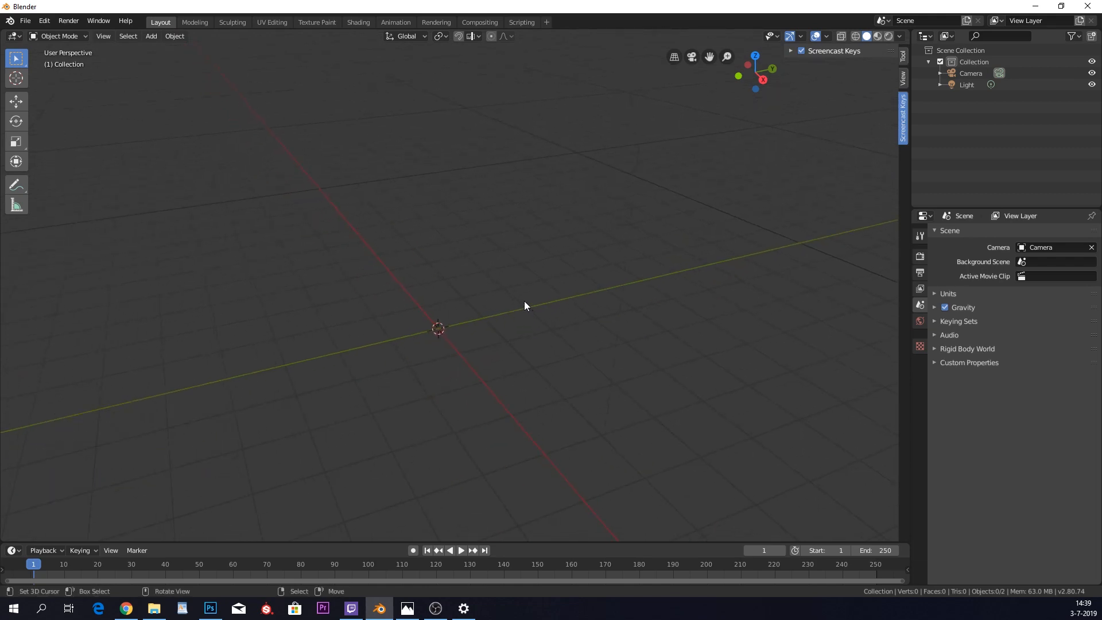
{"action": "key", "text": "shift+a"}
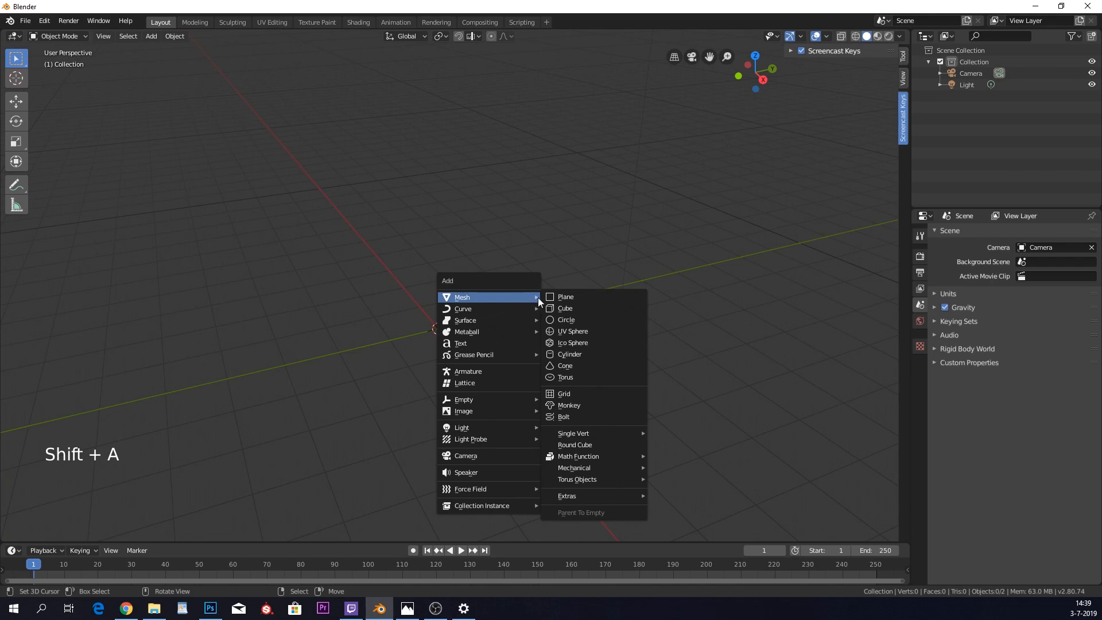
{"action": "left_click", "coordinate": [583, 354]}
- Flatten the cylinder along Z into a thin disc with a Z scale of about 0.164
{"action": "middle_click_drag", "start_coordinate": [584, 348], "coordinate": [614, 317], "text": "shift"}
{"action": "middle_click_drag", "start_coordinate": [609, 317], "coordinate": [581, 275]}
{"action": "key", "text": "s"}
{"action": "key", "text": "z"}
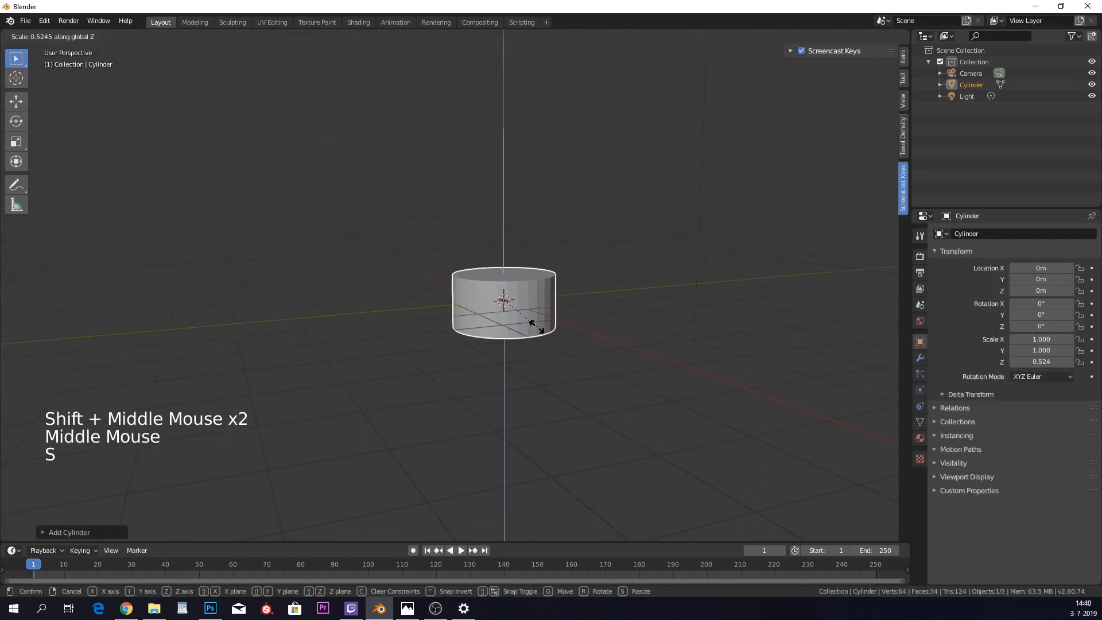
{"action": "left_click", "coordinate": [507, 306]}
{"action": "middle_click_drag", "start_coordinate": [538, 313], "coordinate": [511, 301]}
{"action": "mouse_move", "coordinate": [511, 302]}
{"action": "middle_mouse_down"}
{"action": "mouse_move", "coordinate": [492, 304]}
{"action": "mouse_move", "coordinate": [519, 284]}
{"action": "mouse_move", "coordinate": [507, 322]}
{"action": "mouse_move", "coordinate": [494, 308]}
{"action": "mouse_move", "coordinate": [508, 310]}
{"action": "middle_mouse_up"}
{"action": "scroll", "coordinate": [494, 305], "scroll_direction": "up", "scroll_amount": 3}
{"action": "key", "text": "s"}
{"action": "key", "text": "z"}
{"action": "left_click", "coordinate": [502, 296]}
{"action": "scroll", "coordinate": [503, 335], "scroll_direction": "up", "scroll_amount": 3}
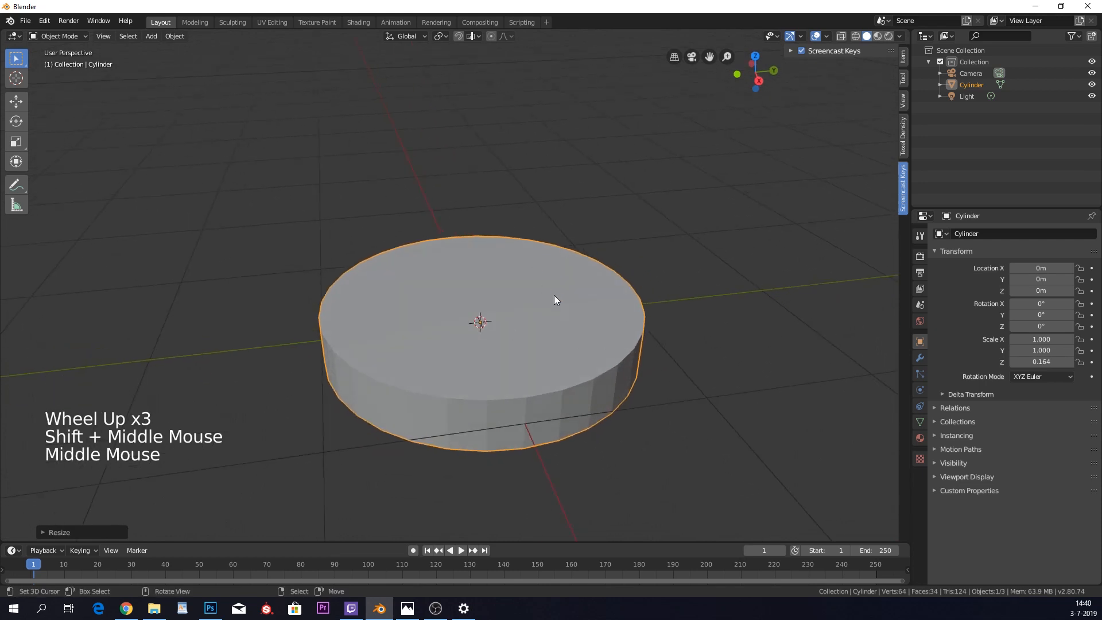
- Delete the top and bottom cap faces of the cylinder, leaving only the open side wall
{"action": "key", "text": "Tab"}
{"action": "right_click", "coordinate": [425, 388], "text": "alt"}
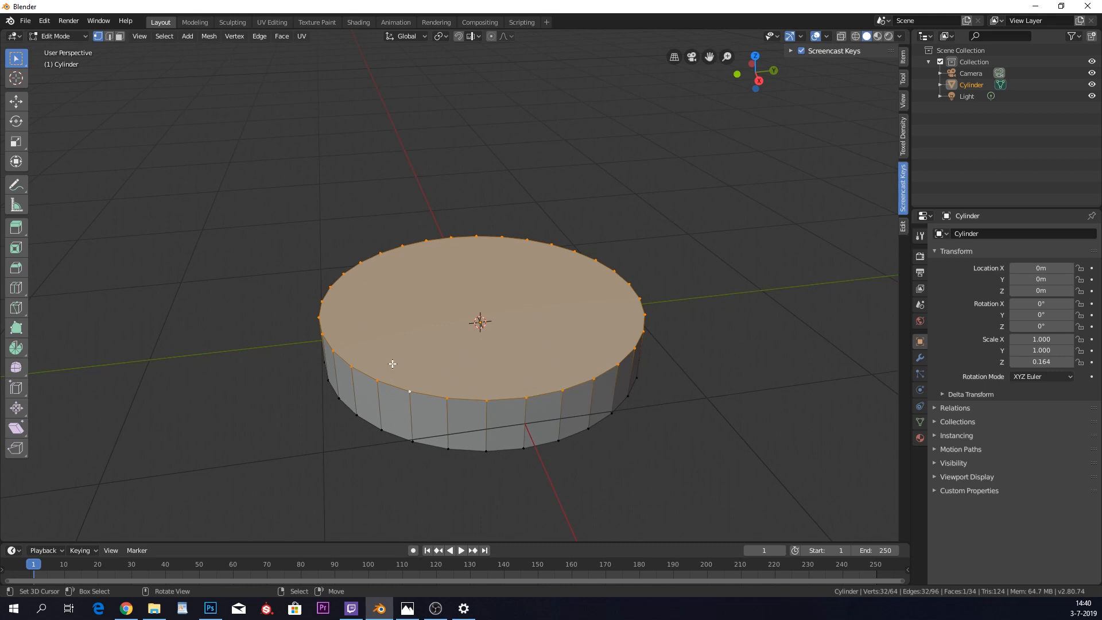
{"action": "key", "text": "x"}
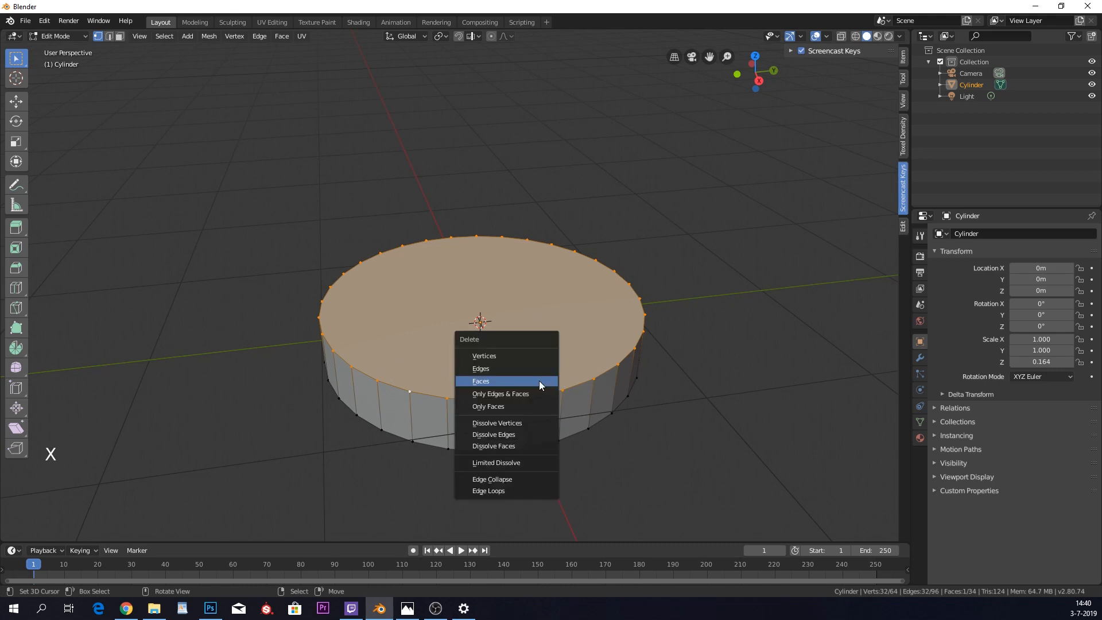
{"action": "left_click", "coordinate": [538, 380]}
{"action": "right_click", "coordinate": [513, 293], "text": "alt"}
{"action": "key", "text": "x"}
{"action": "left_click", "coordinate": [515, 305]}
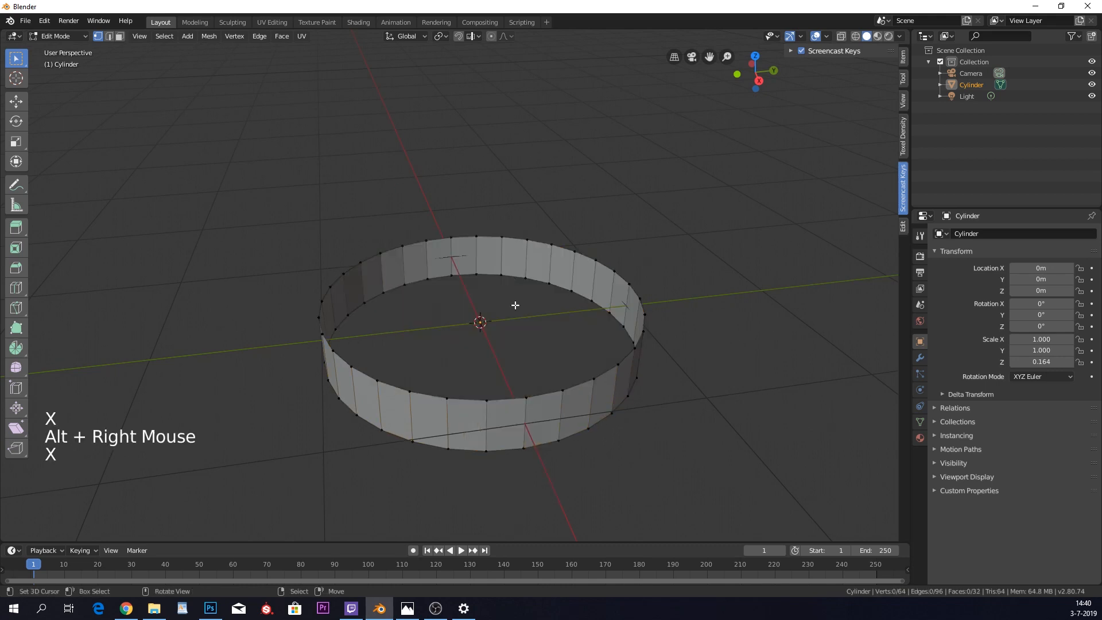
- Extrude the upper edge loop and scale it inward to a small ring around the center
{"action": "right_click", "coordinate": [533, 386], "text": "alt"}
{"action": "key", "text": "e"}
{"action": "right_click", "coordinate": [630, 347]}
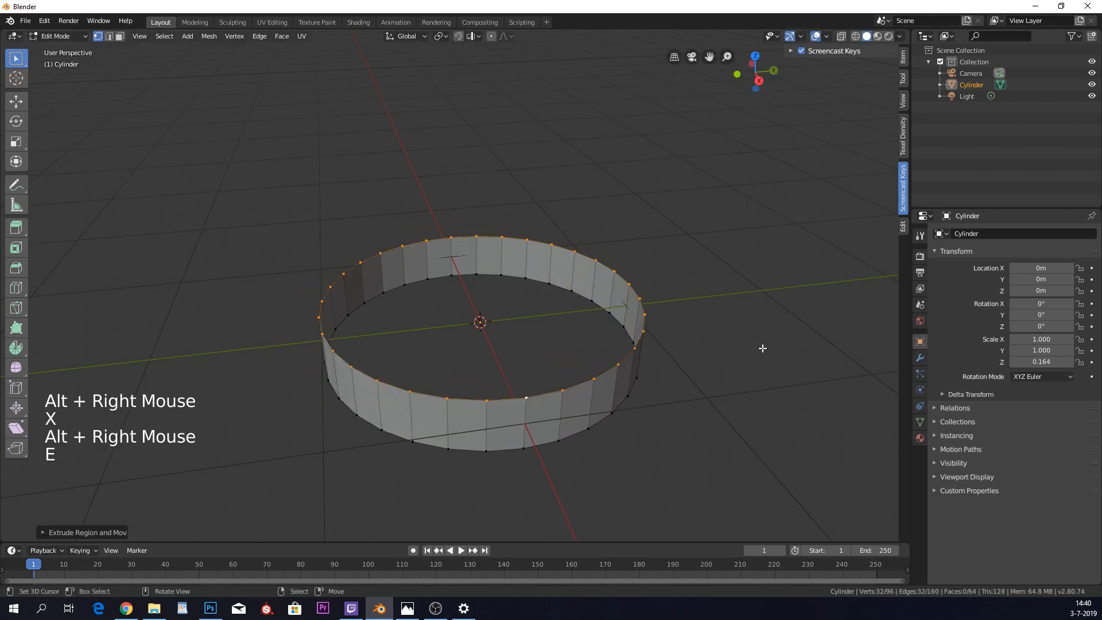
{"action": "key", "text": "s"}
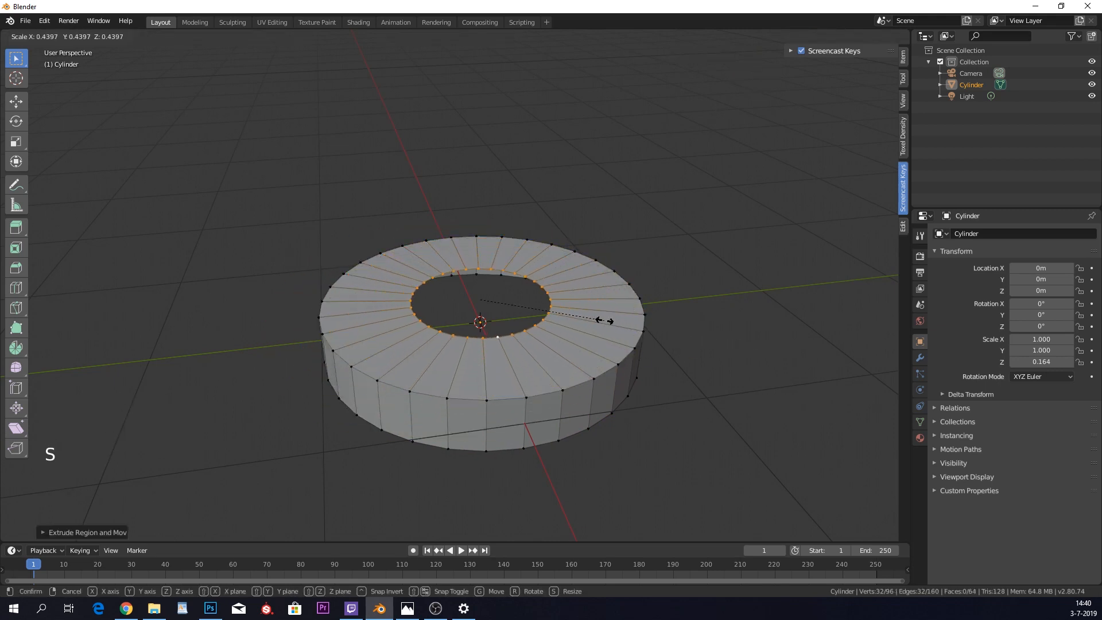
{"action": "left_click", "coordinate": [502, 305]}
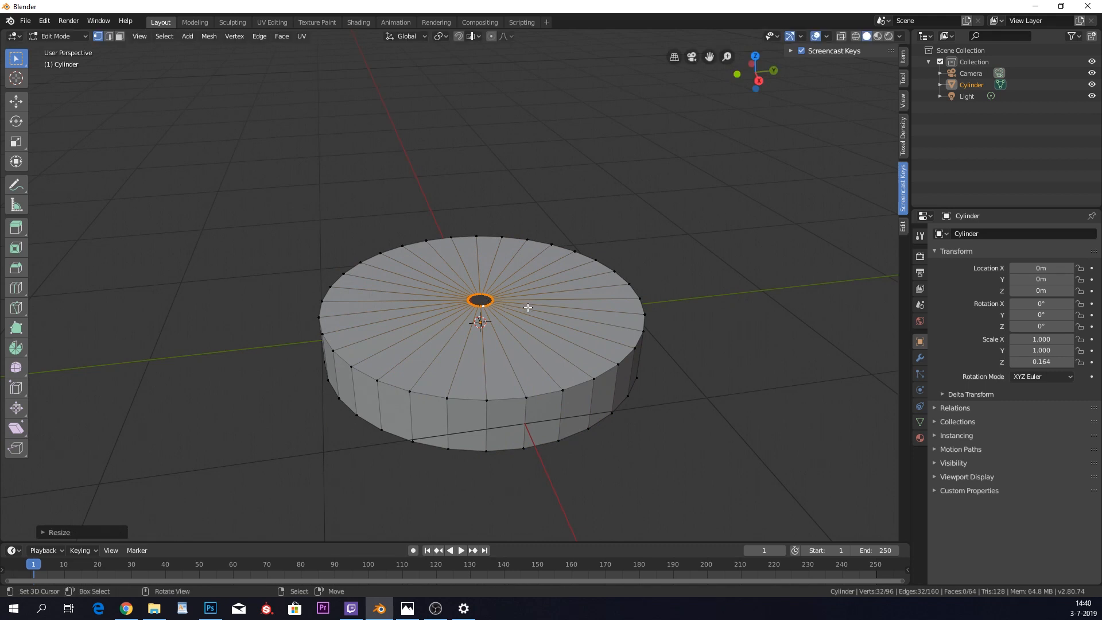
- Extrude the small top ring in place and merge its new vertices at center to close the hole
{"action": "key", "text": "e"}
{"action": "right_click", "coordinate": [583, 379]}
{"action": "key", "text": "alt+m"}
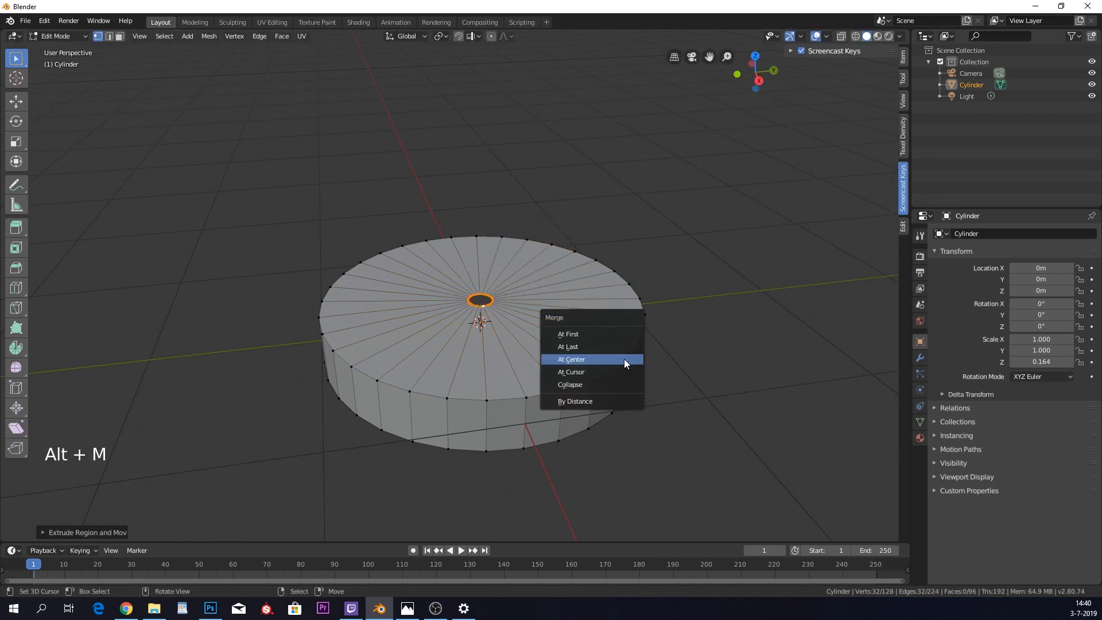
{"action": "left_click", "coordinate": [624, 359]}
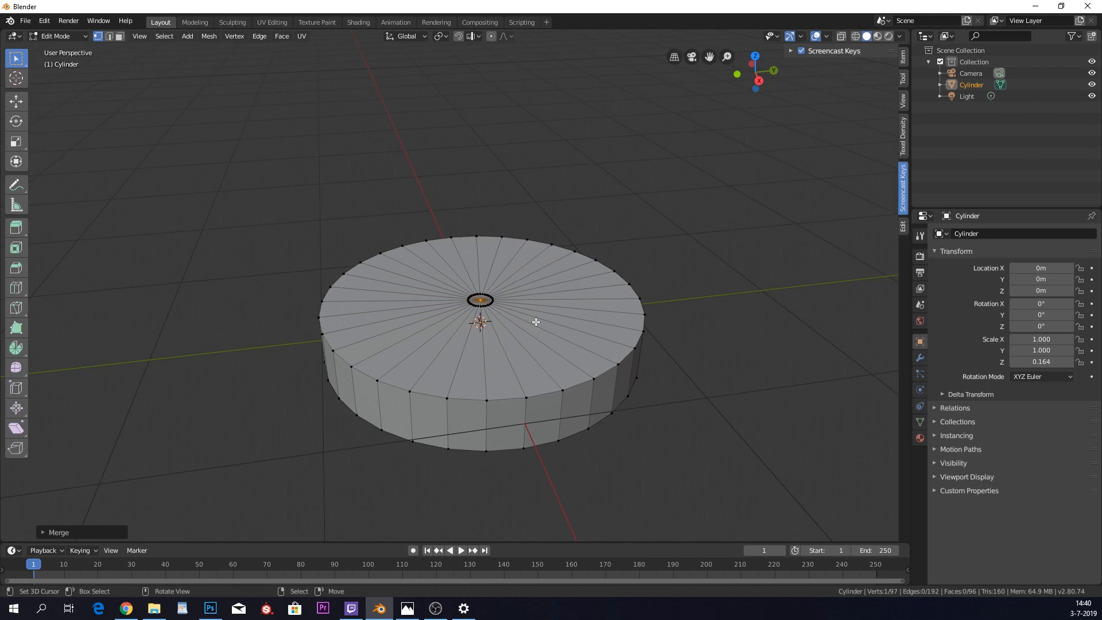
- Add seven evenly spaced loop cuts across the top surface and return to Object Mode
{"action": "key", "text": "ctrl"}
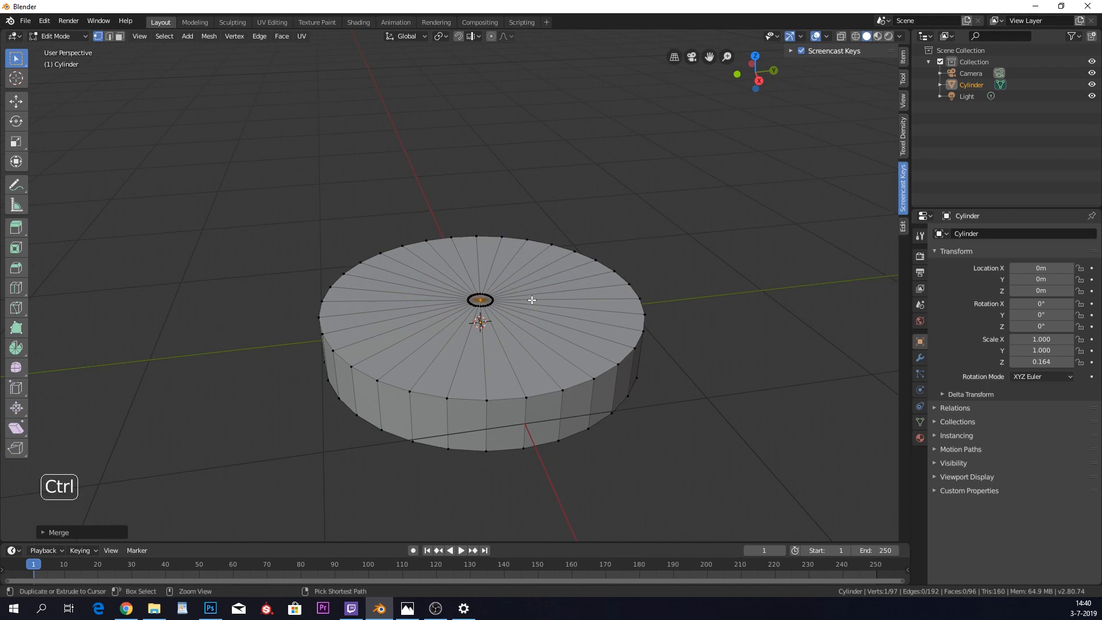
{"action": "key", "text": "ctrl+r"}
{"action": "scroll", "coordinate": [532, 303], "scroll_direction": "up", "scroll_amount": 6}
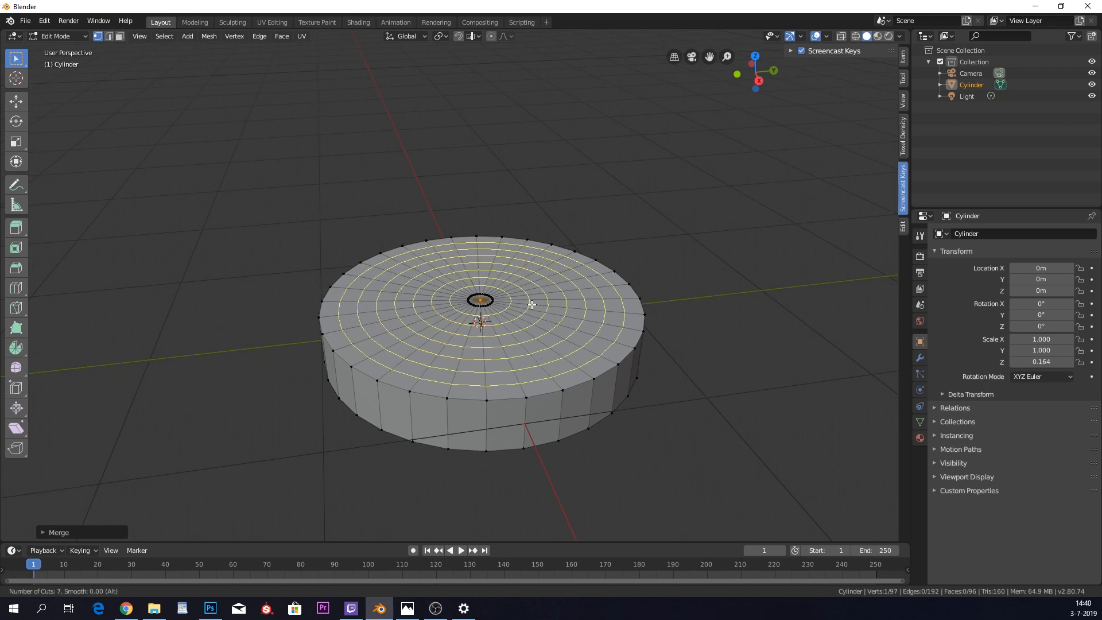
{"action": "left_click", "coordinate": [532, 304]}
{"action": "right_click", "coordinate": [579, 294]}
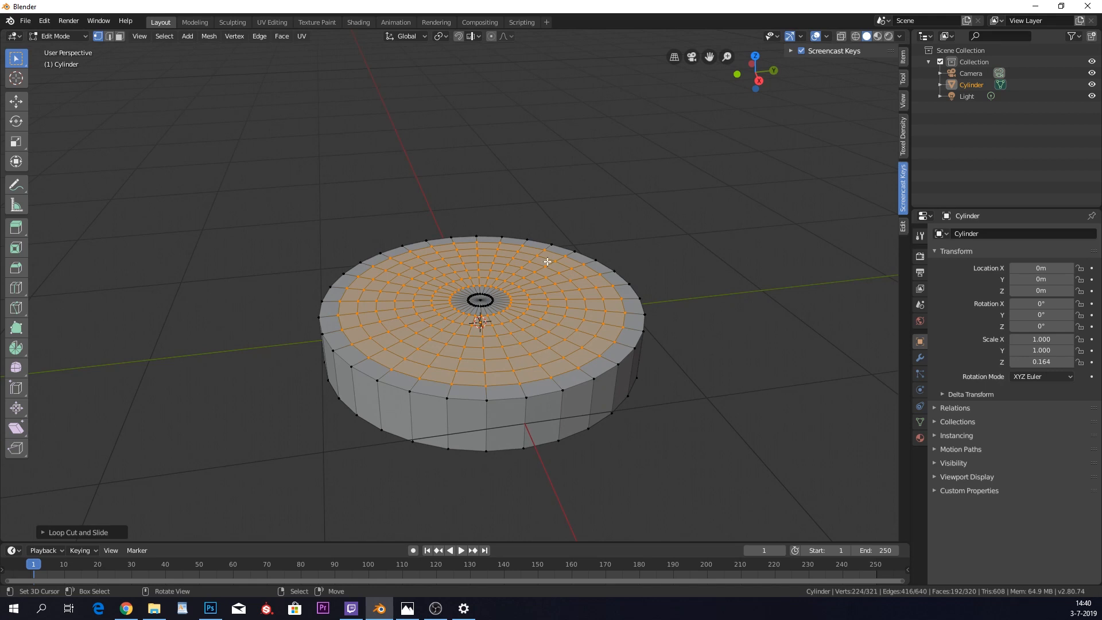
{"action": "key", "text": "Tab"}
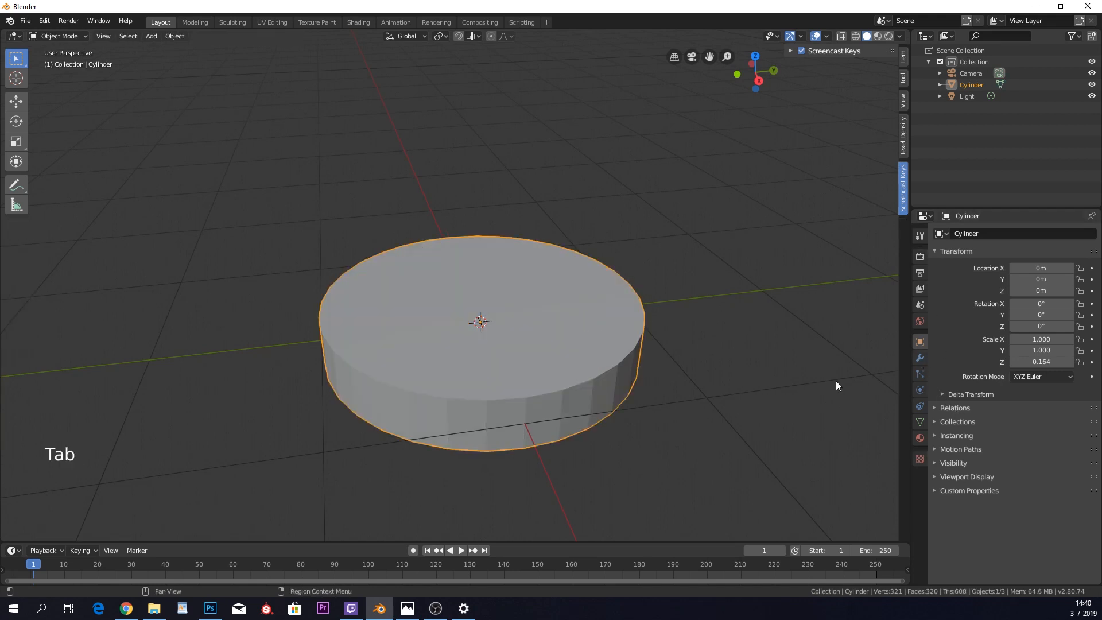
- Add a Subdivision Surface modifier to the cylinder
{"action": "middle_click_drag", "start_coordinate": [625, 402], "coordinate": [705, 288]}
{"action": "left_click", "coordinate": [920, 357]}
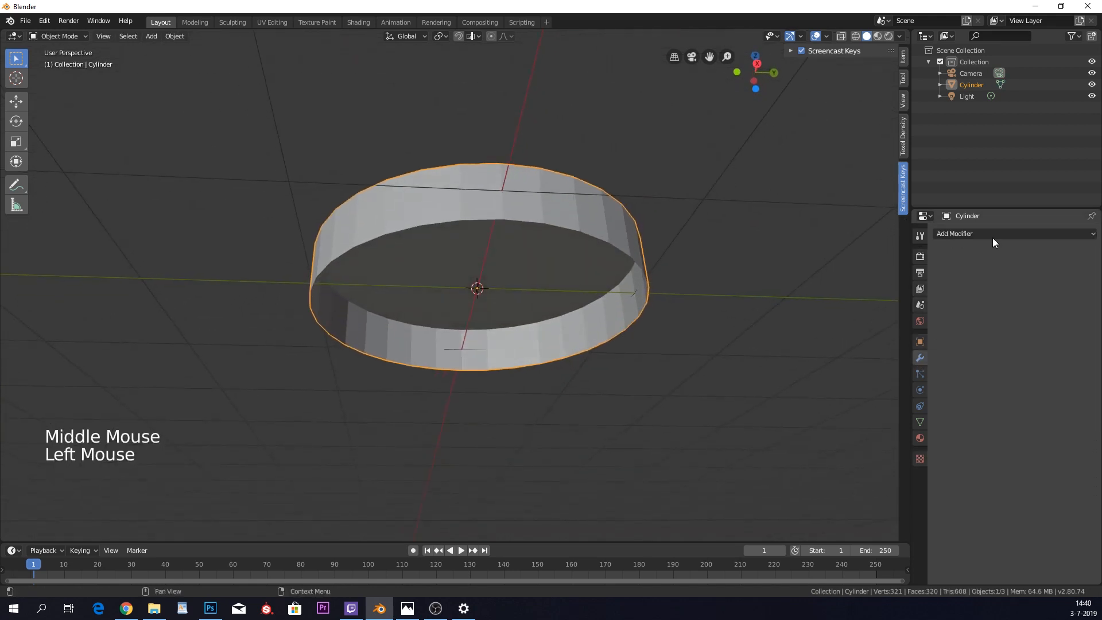
{"action": "left_click", "coordinate": [992, 237]}
{"action": "left_click", "coordinate": [855, 423]}
{"action": "middle_click_drag", "start_coordinate": [843, 413], "coordinate": [583, 295]}
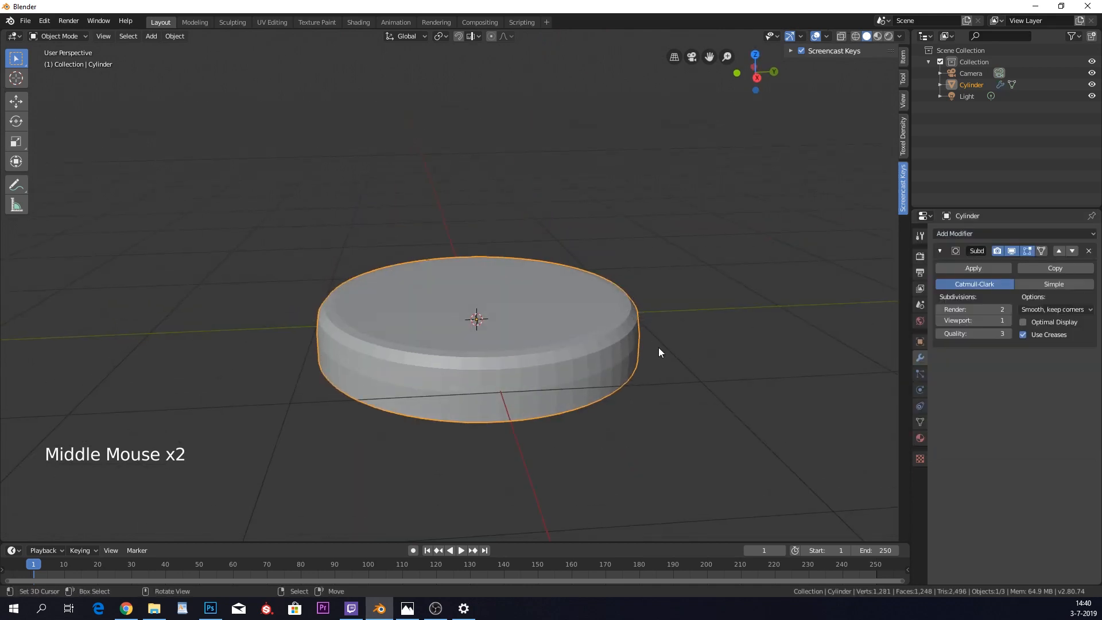
- Try to close the open underside by filling its edge loop with a single face
{"action": "middle_click_drag", "start_coordinate": [658, 352], "coordinate": [664, 302]}
{"action": "key", "text": "Tab"}
{"action": "right_click", "coordinate": [580, 342], "text": "alt"}
{"action": "middle_click_drag", "start_coordinate": [580, 342], "coordinate": [669, 246]}
{"action": "key", "text": "f"}
{"action": "key", "text": "Tab"}
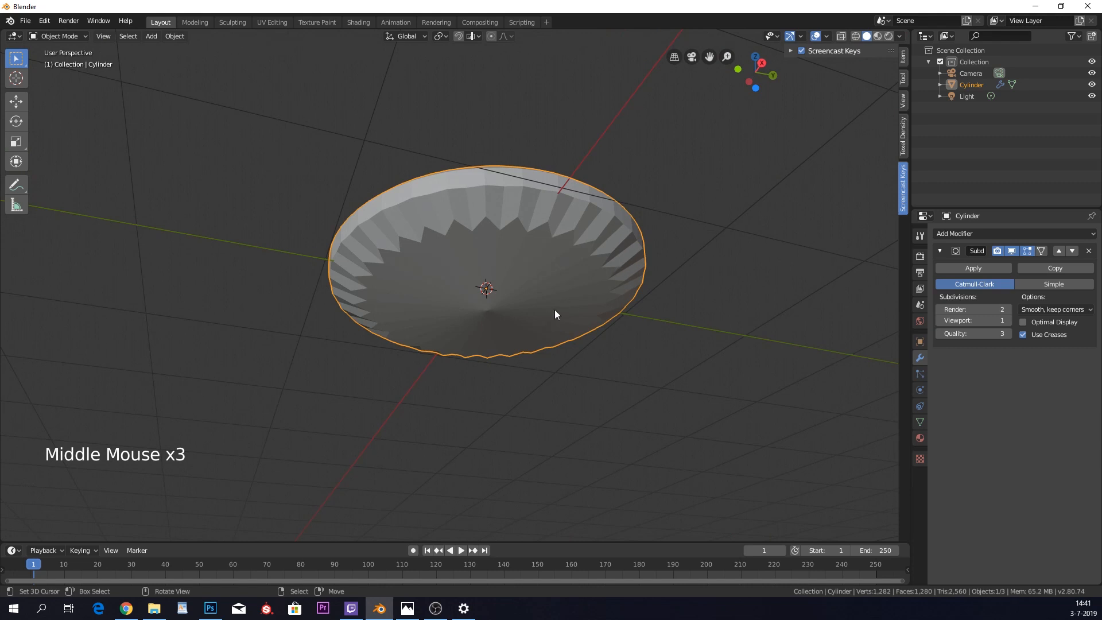
- Delete the single face filling the underside
{"action": "key", "text": "Tab"}
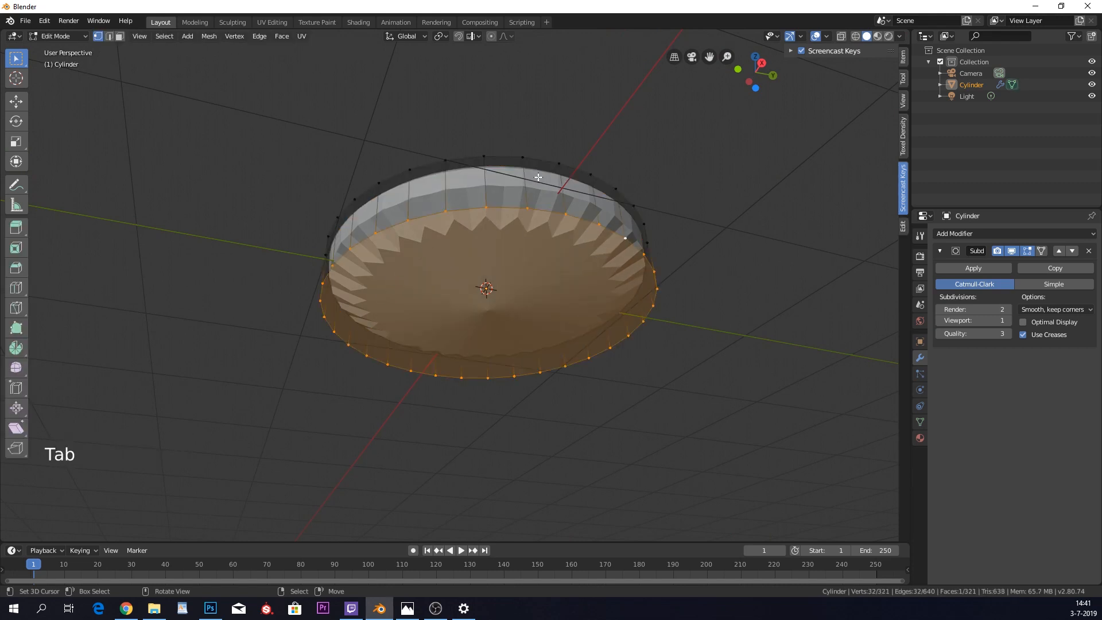
{"action": "key", "text": "x"}
{"action": "left_click", "coordinate": [556, 210]}
- Extrude the lower edge loop and scale it inward to a small ring around the center
{"action": "right_click", "coordinate": [600, 220], "text": "alt"}
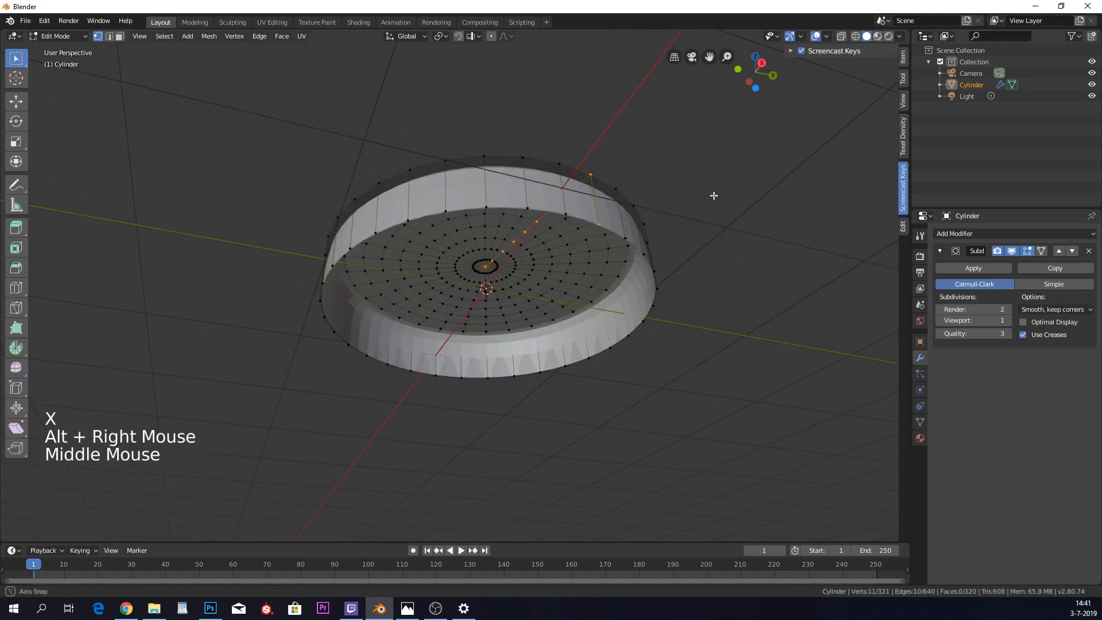
{"action": "right_click", "coordinate": [583, 220], "text": "alt"}
{"action": "key", "text": "e"}
{"action": "right_click", "coordinate": [737, 219]}
{"action": "key", "text": "s"}
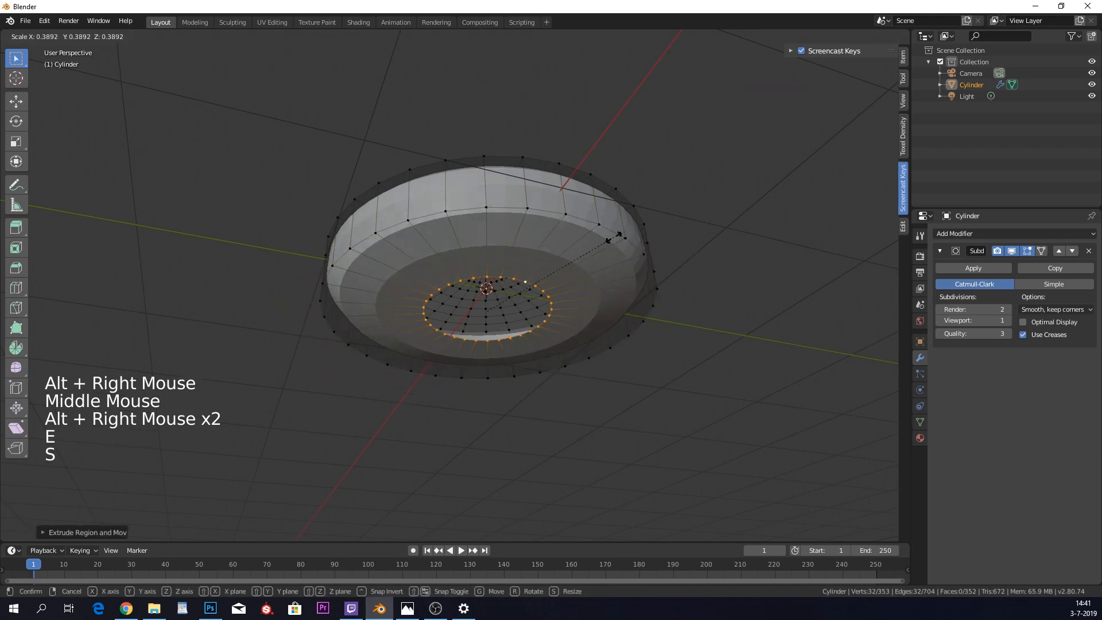
{"action": "left_click", "coordinate": [551, 277]}
- Extrude the small bottom ring in place and merge its new vertices at center
{"action": "key", "text": "e"}
{"action": "right_click", "coordinate": [721, 261]}
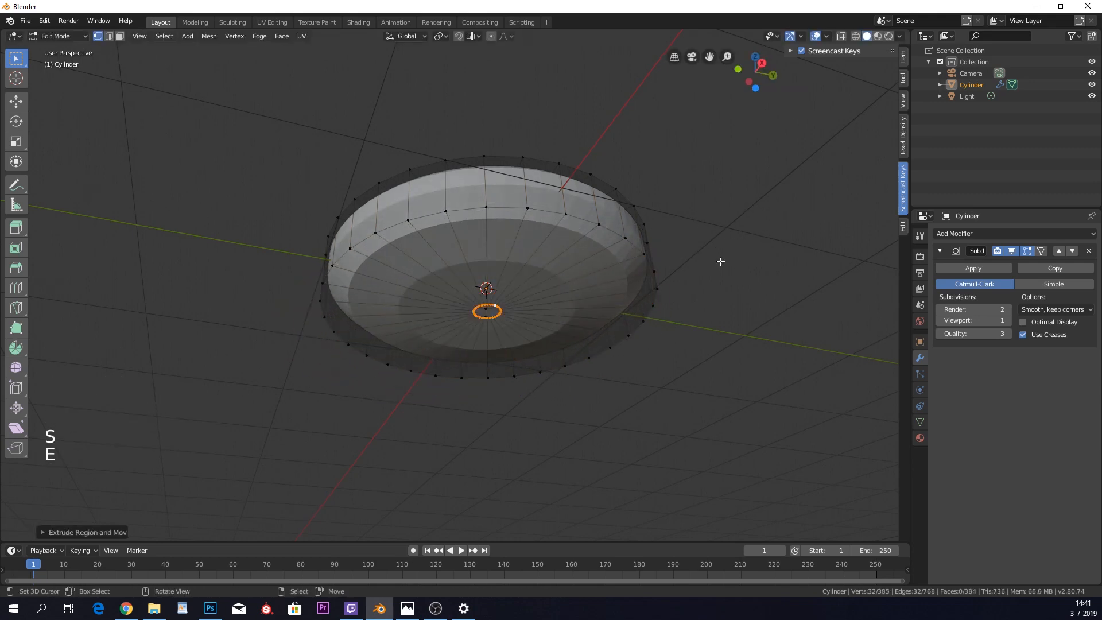
{"action": "key", "text": "alt+m"}
{"action": "left_click", "coordinate": [720, 260]}
- Add seven evenly spaced loop cuts across the bottom surface and return to Object Mode
{"action": "key", "text": "ctrl+r"}
{"action": "scroll", "coordinate": [517, 256], "scroll_direction": "up", "scroll_amount": 6}
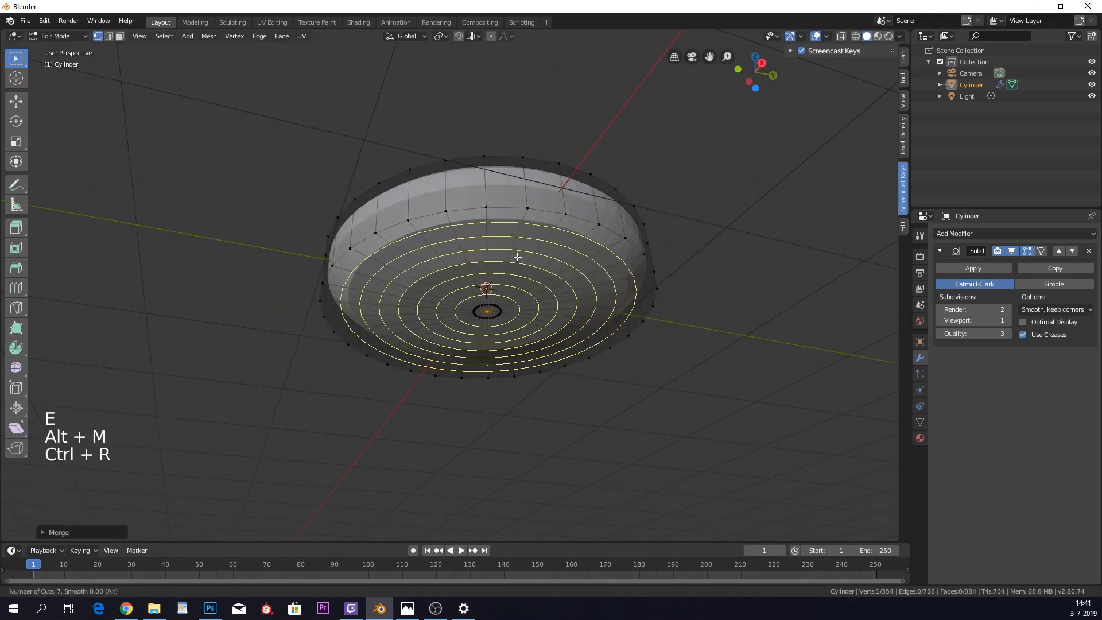
{"action": "left_click", "coordinate": [517, 256]}
{"action": "key", "text": "Tab"}
- Duplicate the rounded disc and move the copy up along Z so it stacks on the original
{"action": "middle_click_drag", "start_coordinate": [573, 219], "coordinate": [641, 233]}
{"action": "scroll", "coordinate": [648, 191], "scroll_direction": "down", "scroll_amount": 3}
{"action": "scroll", "coordinate": [639, 207], "scroll_direction": "up", "scroll_amount": 1}
{"action": "scroll", "coordinate": [636, 232], "scroll_direction": "down", "scroll_amount": 1}
{"action": "scroll", "coordinate": [635, 232], "scroll_direction": "up", "scroll_amount": 3}
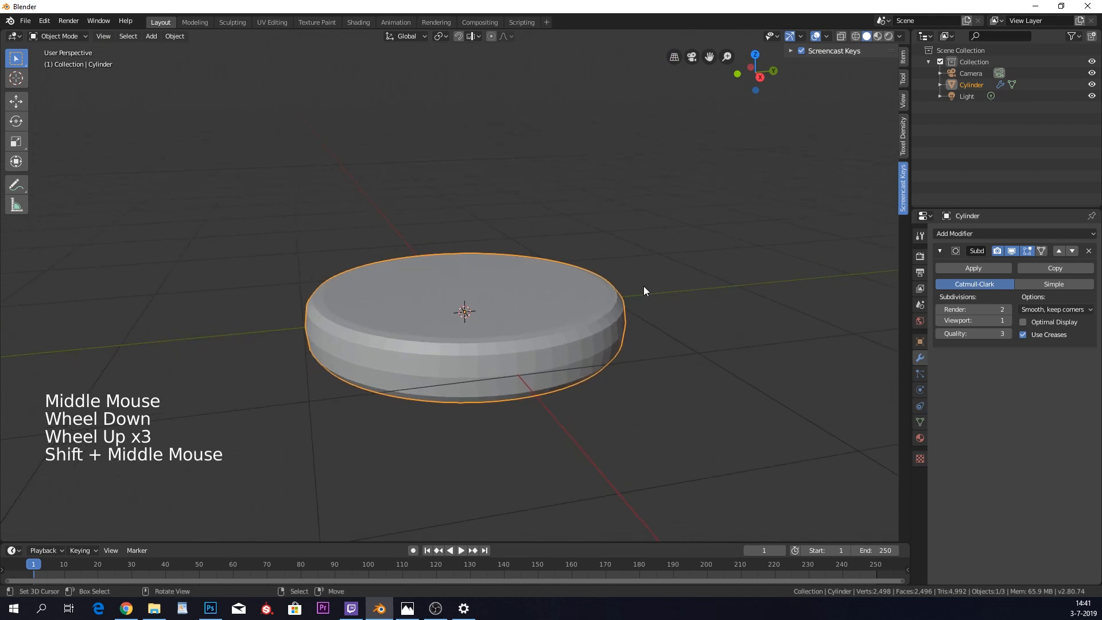
{"action": "key", "text": "shift+d"}
{"action": "right_click", "coordinate": [619, 279]}
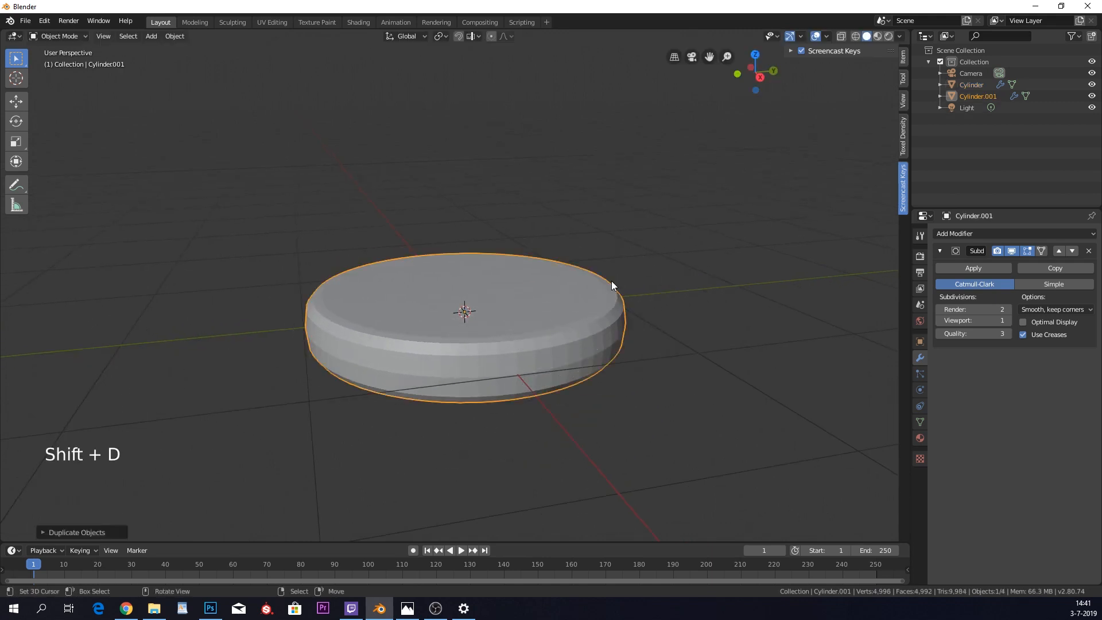
{"action": "key", "text": "g"}
{"action": "key", "text": "z"}
{"action": "left_click", "coordinate": [609, 237]}
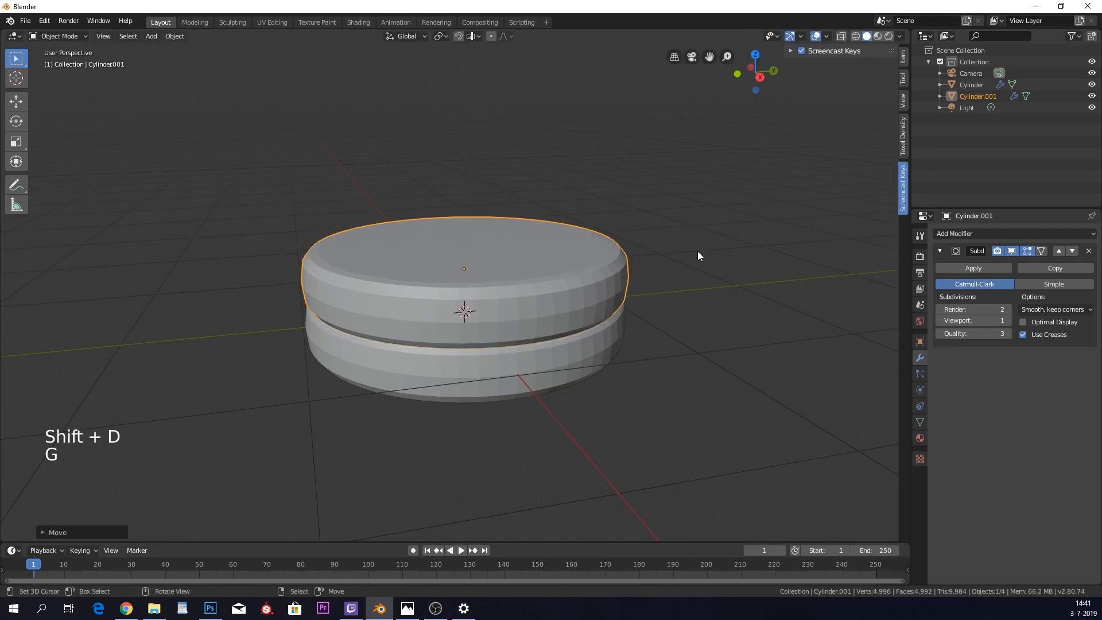
- Scale the upper disc slightly smaller overall and make it a little thicker along Z
{"action": "key", "text": "s"}
{"action": "left_click", "coordinate": [688, 256]}
{"action": "middle_click", "coordinate": [687, 255]}
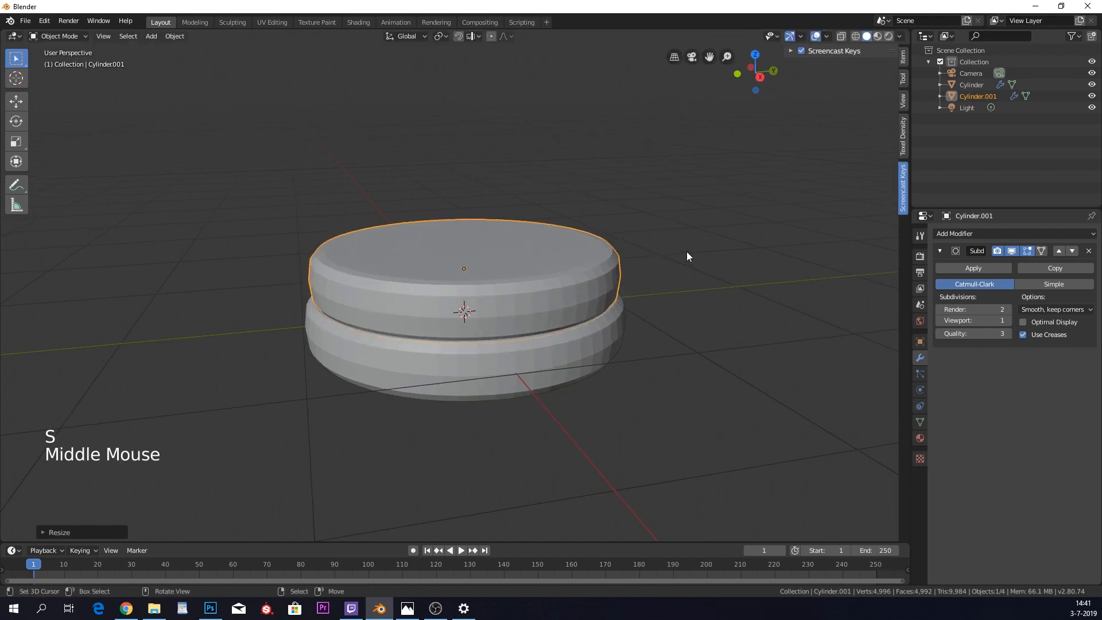
{"action": "key", "text": "s"}
{"action": "left_click", "coordinate": [717, 220]}
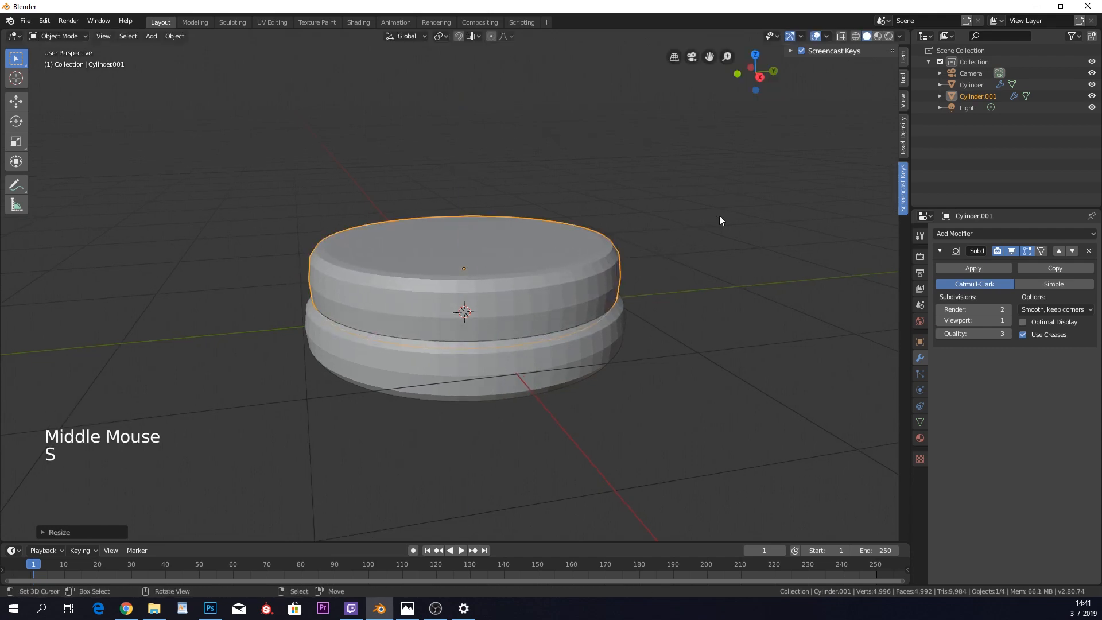
- Fine-tune the upper disc's height so it rests on the lower disc
{"action": "key", "text": "g"}
{"action": "left_click", "coordinate": [715, 216]}
{"action": "middle_click_drag", "start_coordinate": [714, 216], "coordinate": [669, 249]}
{"action": "scroll", "coordinate": [706, 201], "scroll_direction": "up", "scroll_amount": 1}
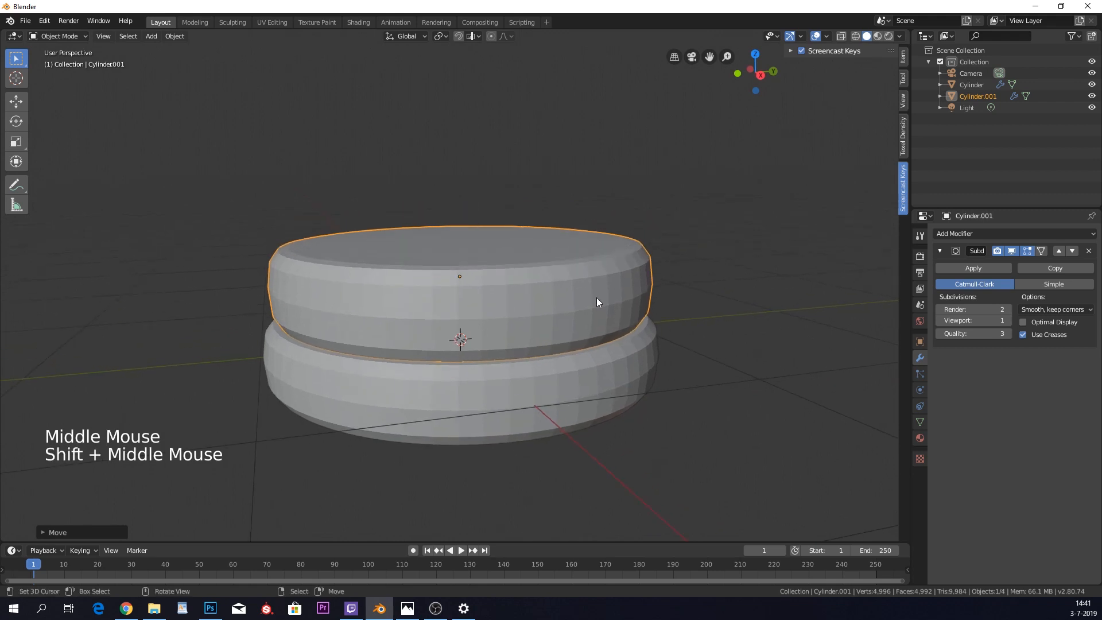
{"action": "middle_click_drag", "start_coordinate": [703, 278], "coordinate": [715, 232]}
{"action": "key", "text": "g"}
{"action": "left_click", "coordinate": [742, 244]}
- Add a plane and move it up so it floats above the two stacked discs
{"action": "scroll", "coordinate": [697, 227], "scroll_direction": "down", "scroll_amount": 2}
{"action": "key", "text": "shift+a"}
{"action": "mouse_move", "coordinate": [669, 221]}
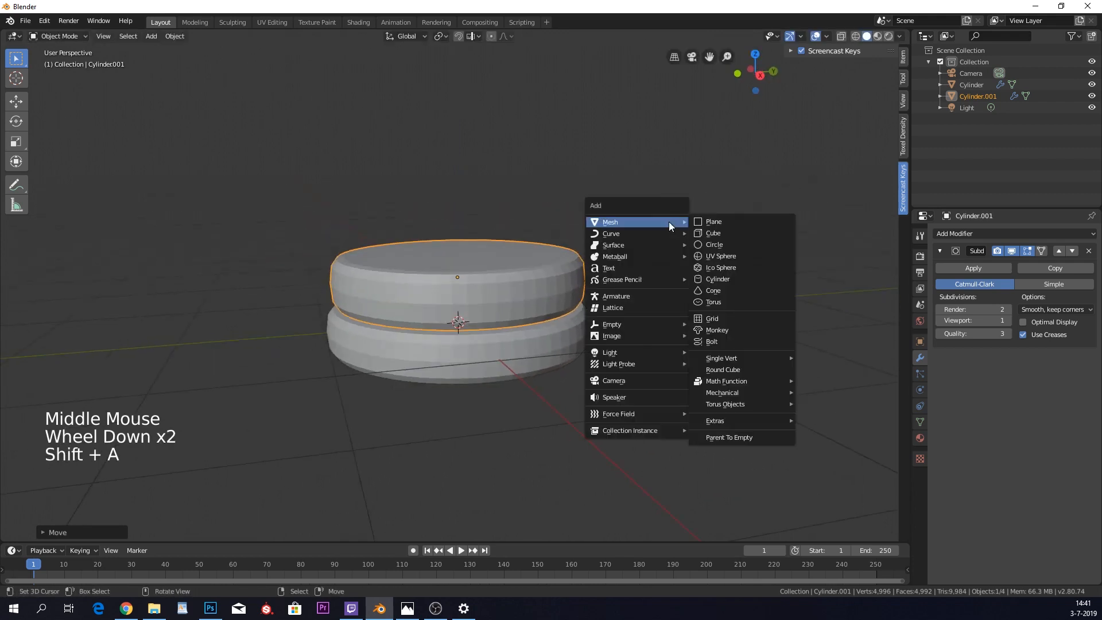
{"action": "left_click", "coordinate": [724, 221]}
{"action": "key", "text": "g"}
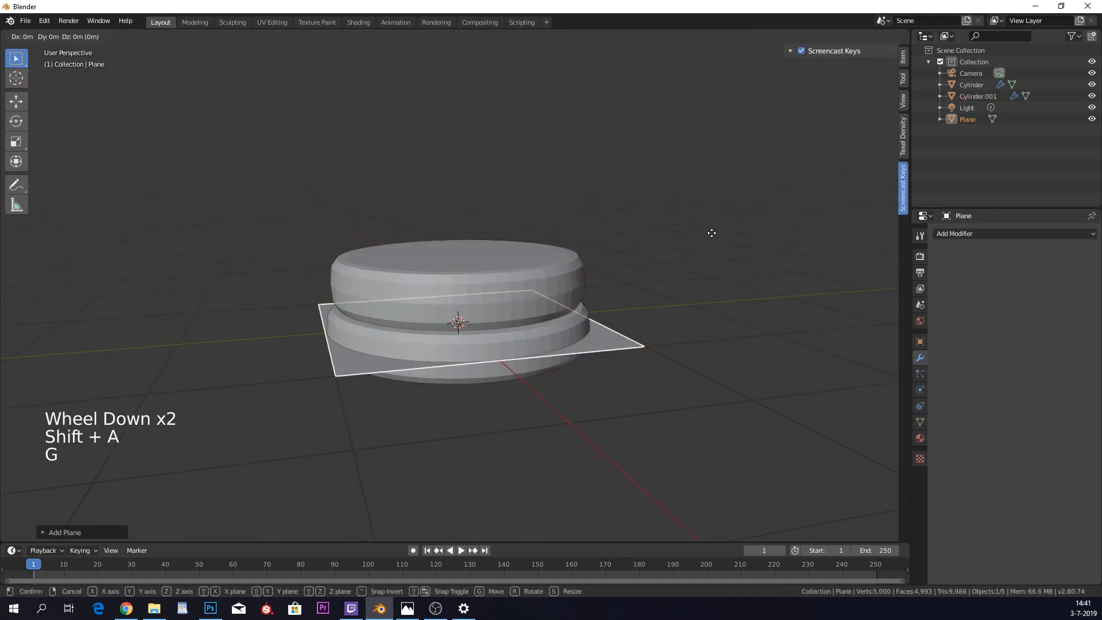
{"action": "left_click", "coordinate": [683, 137]}
{"action": "middle_click_drag", "start_coordinate": [683, 137], "coordinate": [662, 185]}
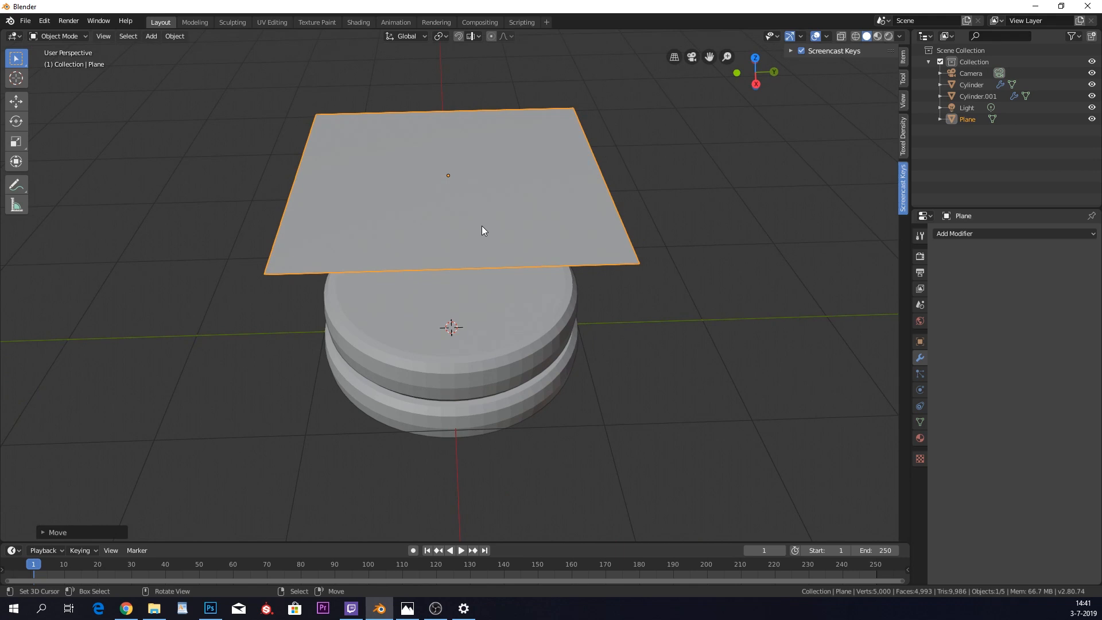
- Subdivide the whole plane five times in Edit Mode and return to Object Mode
{"action": "key", "text": "Tab"}
{"action": "key", "text": "Tab"}
{"action": "key", "text": "Tab"}
{"action": "key", "text": "Tab"}
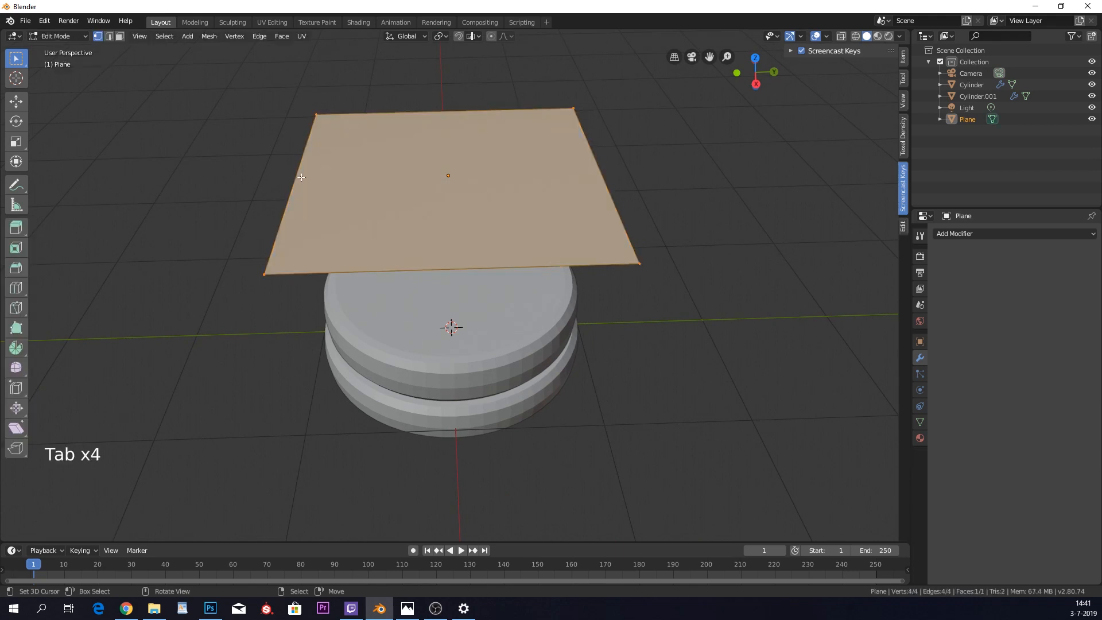
{"action": "key", "text": "w"}
{"action": "left_click", "coordinate": [411, 242]}
{"action": "key", "text": "w"}
{"action": "left_click", "coordinate": [412, 242]}
{"action": "key", "text": "w"}
{"action": "left_click", "coordinate": [412, 242]}
{"action": "key", "text": "w"}
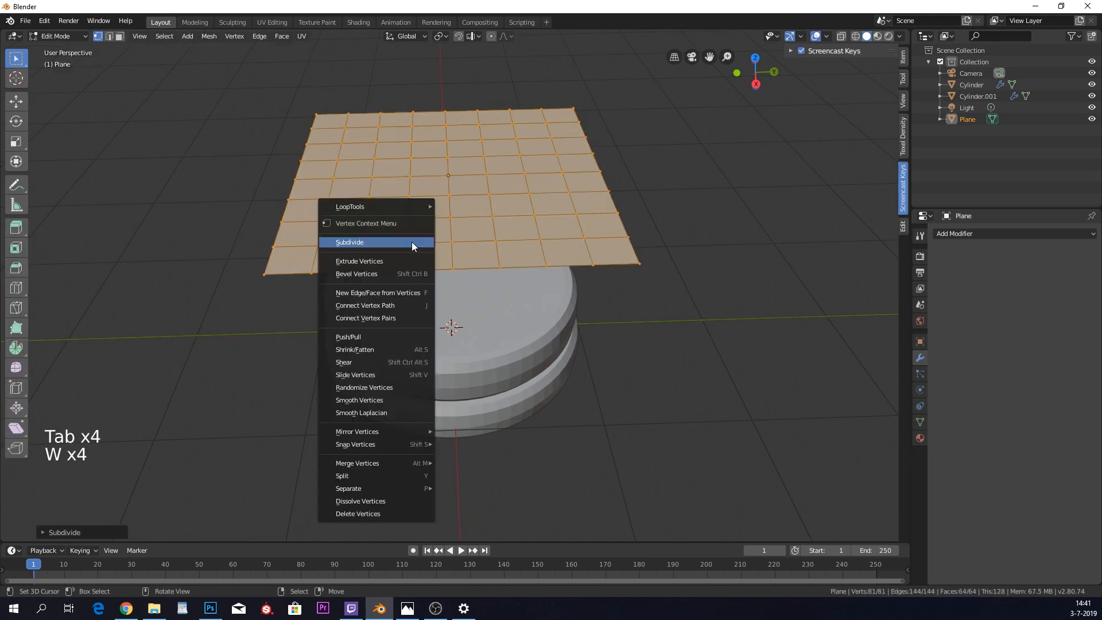
{"action": "left_click", "coordinate": [412, 242]}
{"action": "key", "text": "w"}
{"action": "left_click", "coordinate": [411, 243]}
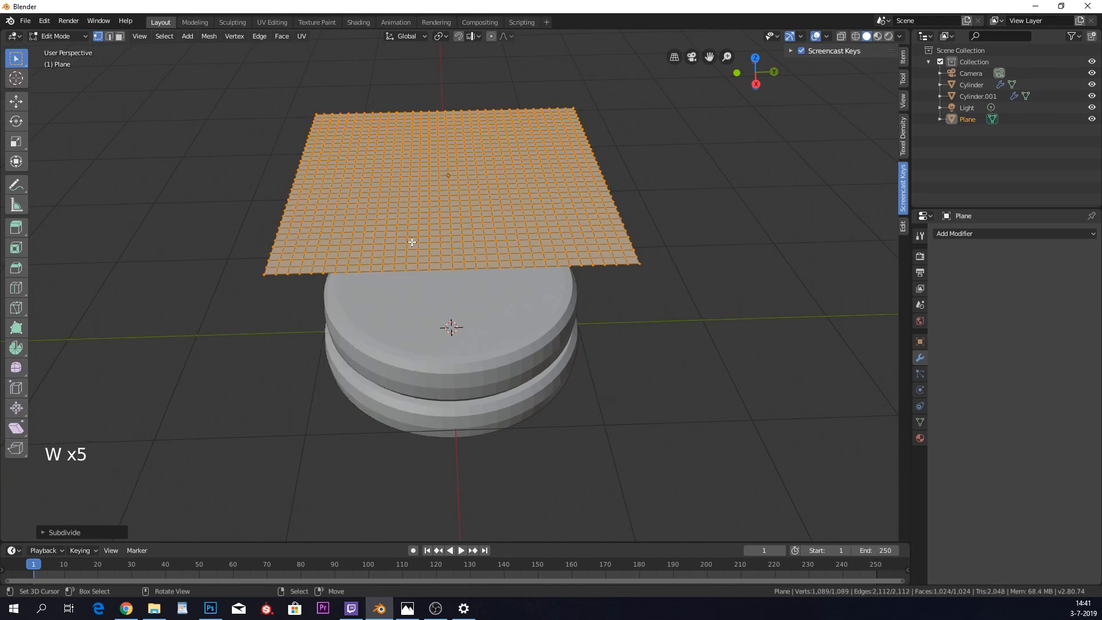
{"action": "key", "text": "Tab"}
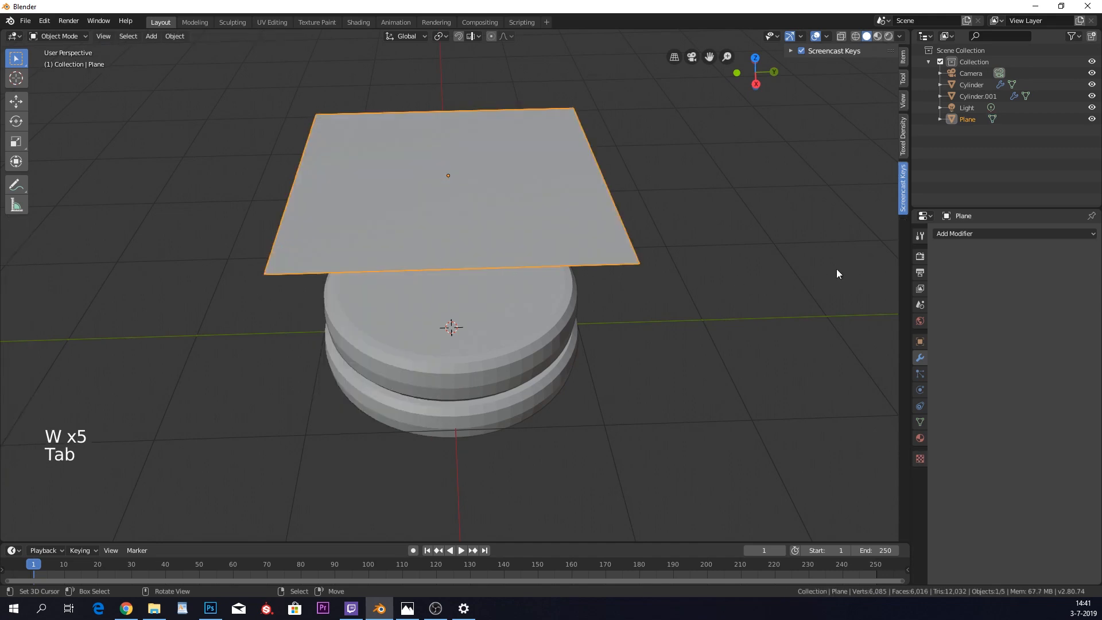
- Add a Cloth modifier to the plane, test-play the simulation, and rewind the timeline to frame 0
{"action": "left_click", "coordinate": [967, 235]}
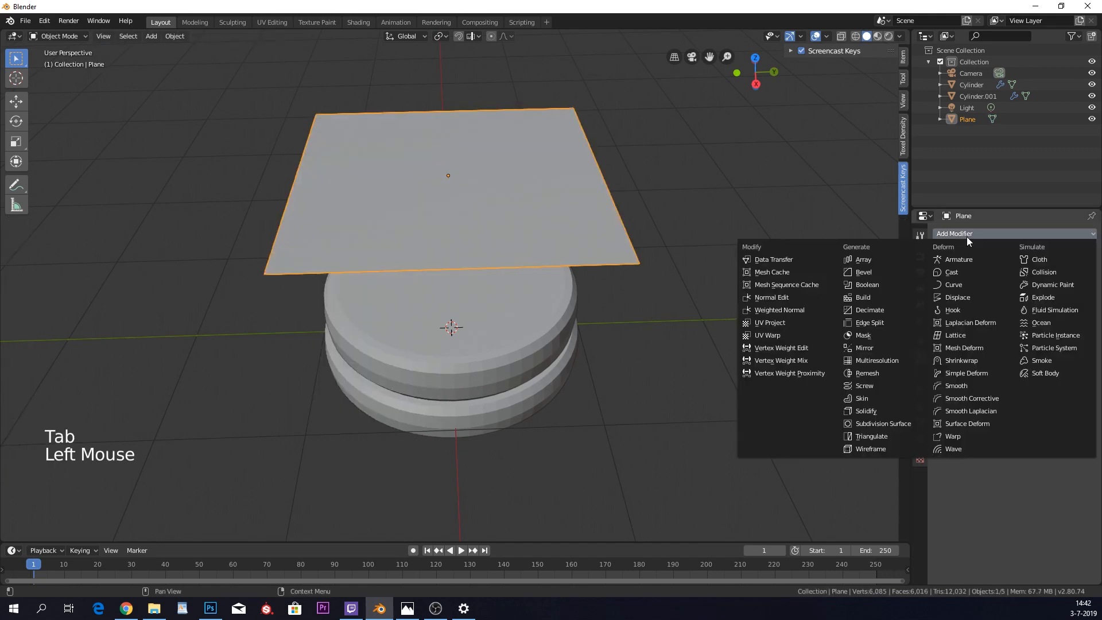
{"action": "left_click", "coordinate": [1039, 259]}
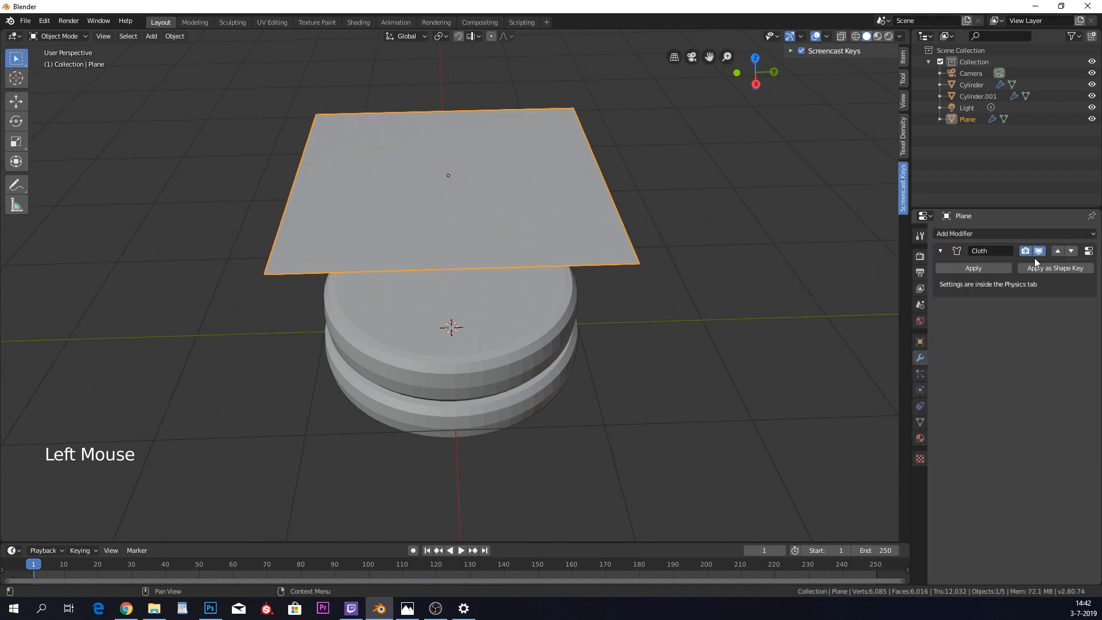
{"action": "left_click", "coordinate": [462, 549]}
{"action": "left_click", "coordinate": [463, 550]}
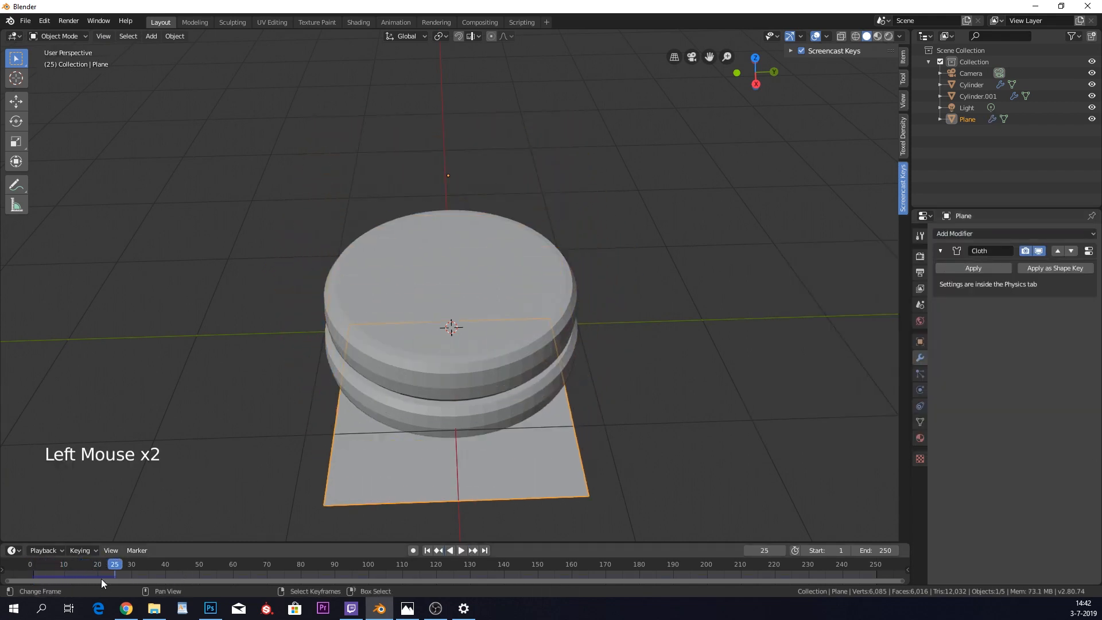
{"action": "left_click_drag", "start_coordinate": [118, 565], "coordinate": [29, 566]}
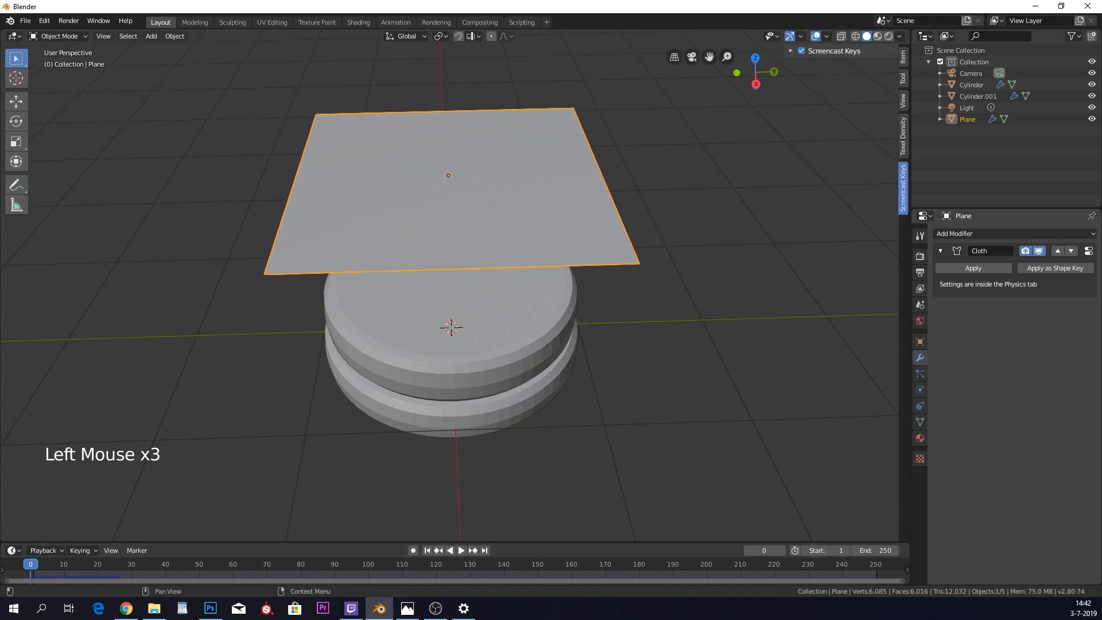
- Add a Collision modifier to the upper disc and another to the lower disc
{"action": "right_click", "coordinate": [467, 358]}
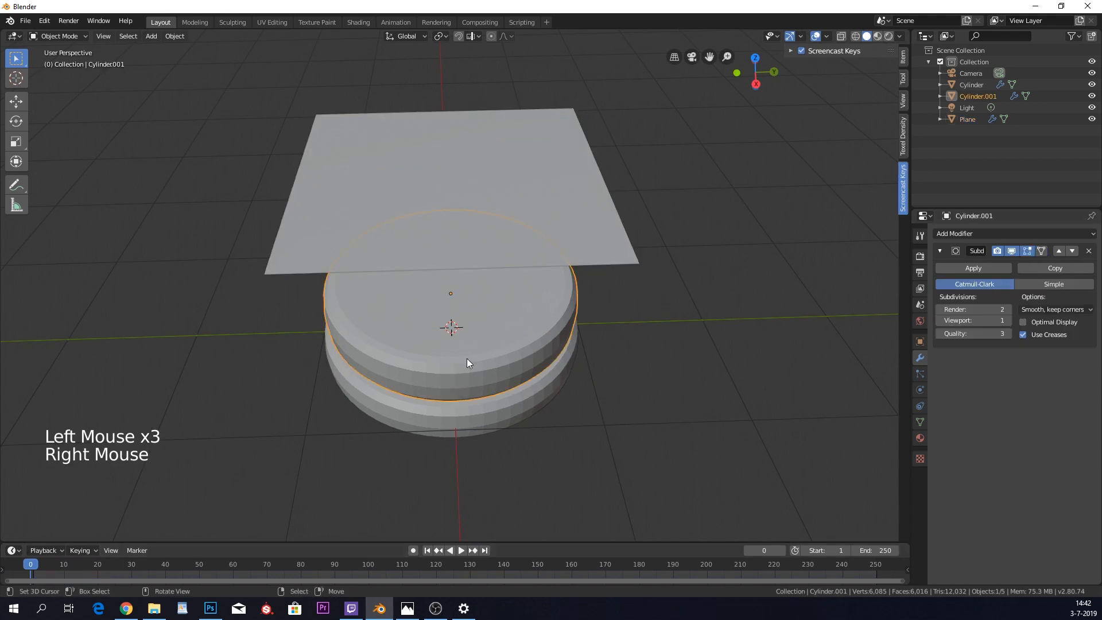
{"action": "right_click", "coordinate": [502, 391], "text": "shift"}
{"action": "right_click", "coordinate": [510, 391]}
{"action": "left_click", "coordinate": [962, 232]}
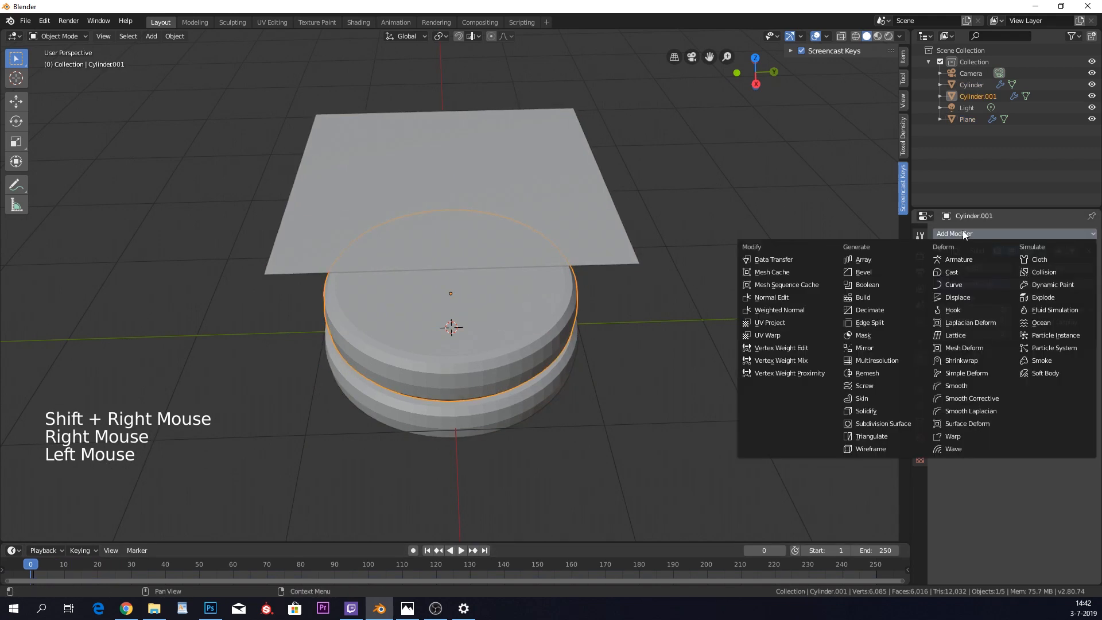
{"action": "left_click", "coordinate": [1064, 274]}
{"action": "right_click", "coordinate": [551, 402]}
{"action": "left_click", "coordinate": [1028, 234]}
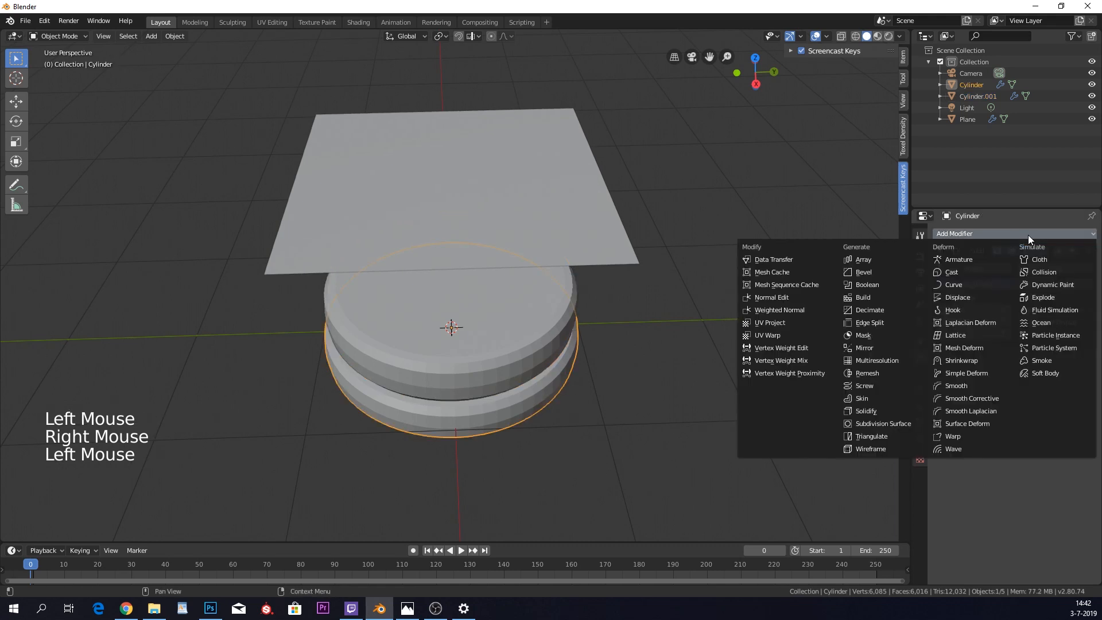
{"action": "left_click", "coordinate": [1058, 274]}
- Run the cloth simulation until frame 33 so the plane drapes over the discs, and apply its Cloth modifier
{"action": "left_click", "coordinate": [463, 552]}
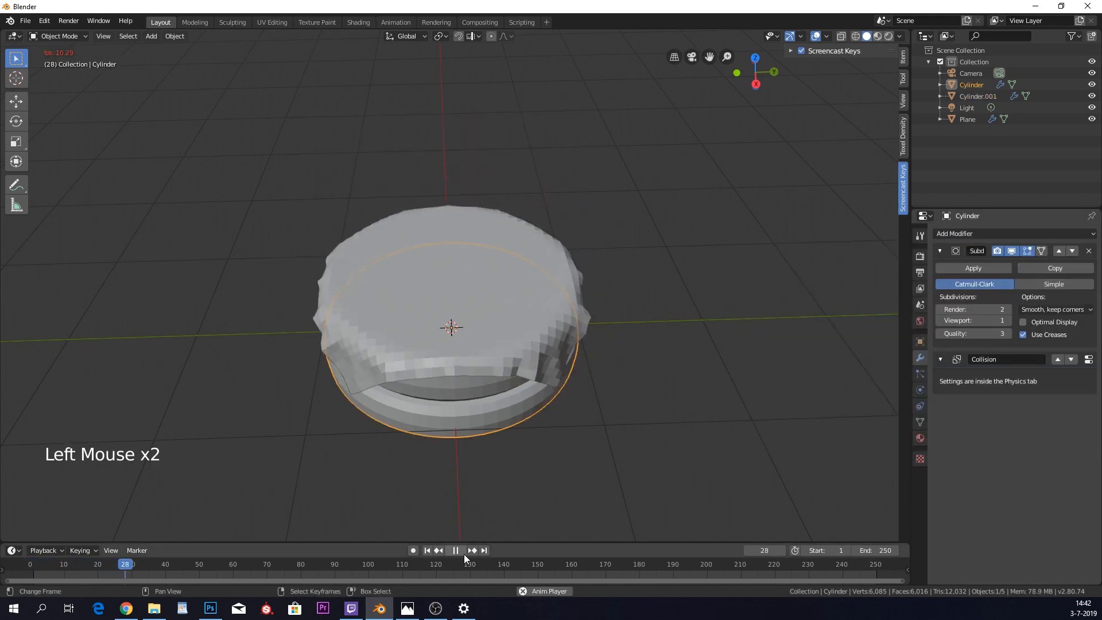
{"action": "left_click", "coordinate": [465, 551]}
{"action": "middle_click_drag", "start_coordinate": [517, 476], "coordinate": [495, 453]}
{"action": "right_click", "coordinate": [348, 304]}
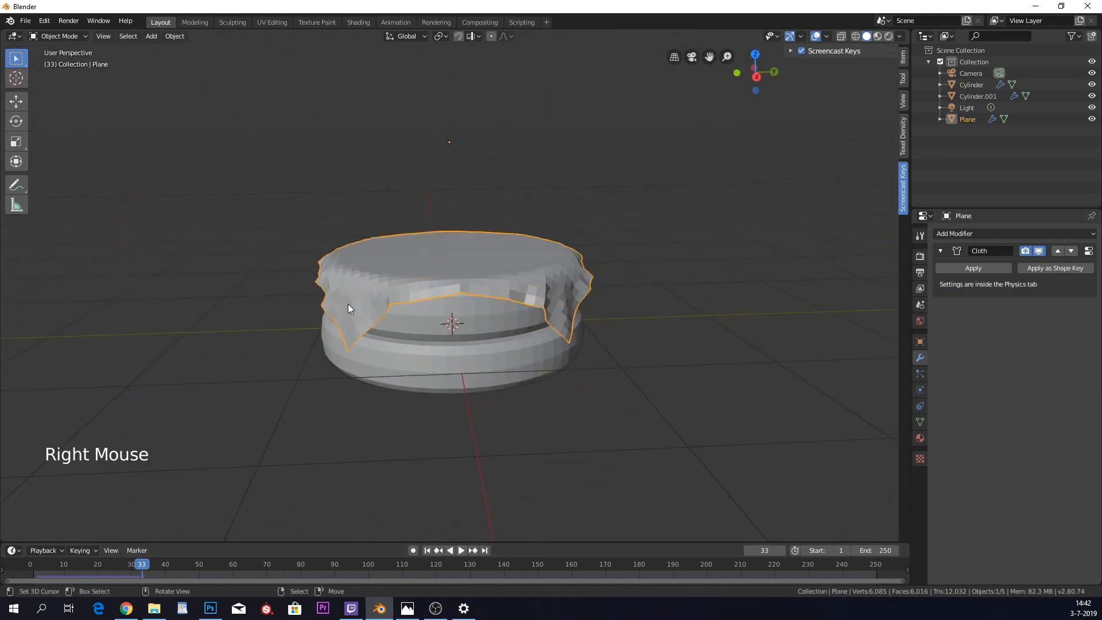
{"action": "left_click", "coordinate": [972, 269]}
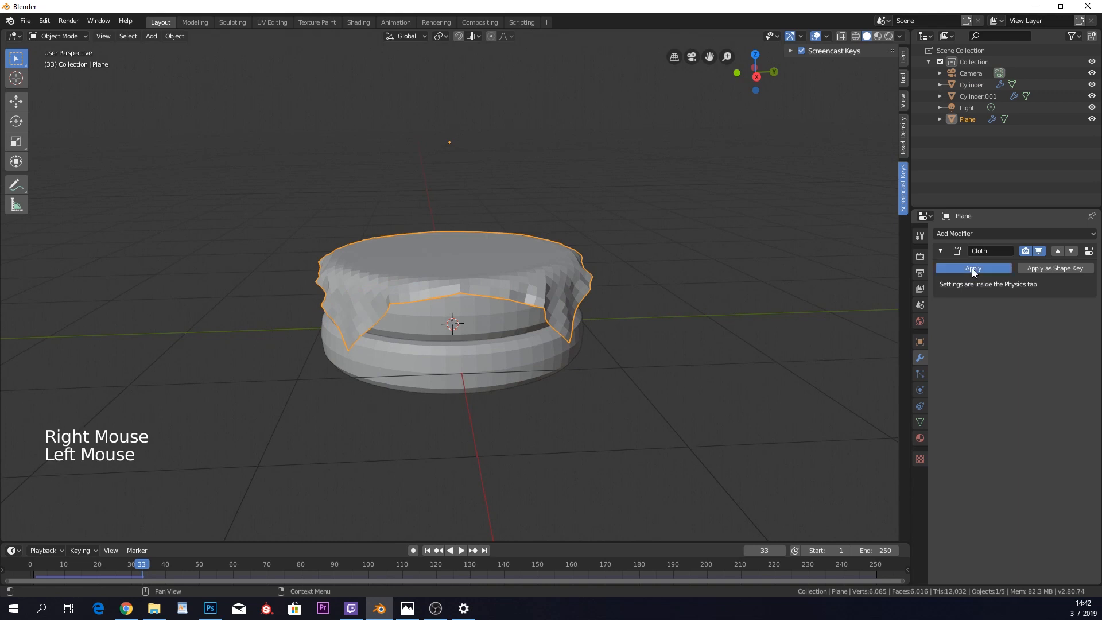
{"action": "right_click_drag", "start_coordinate": [585, 295], "coordinate": [682, 207]}
{"action": "right_click", "coordinate": [595, 261]}
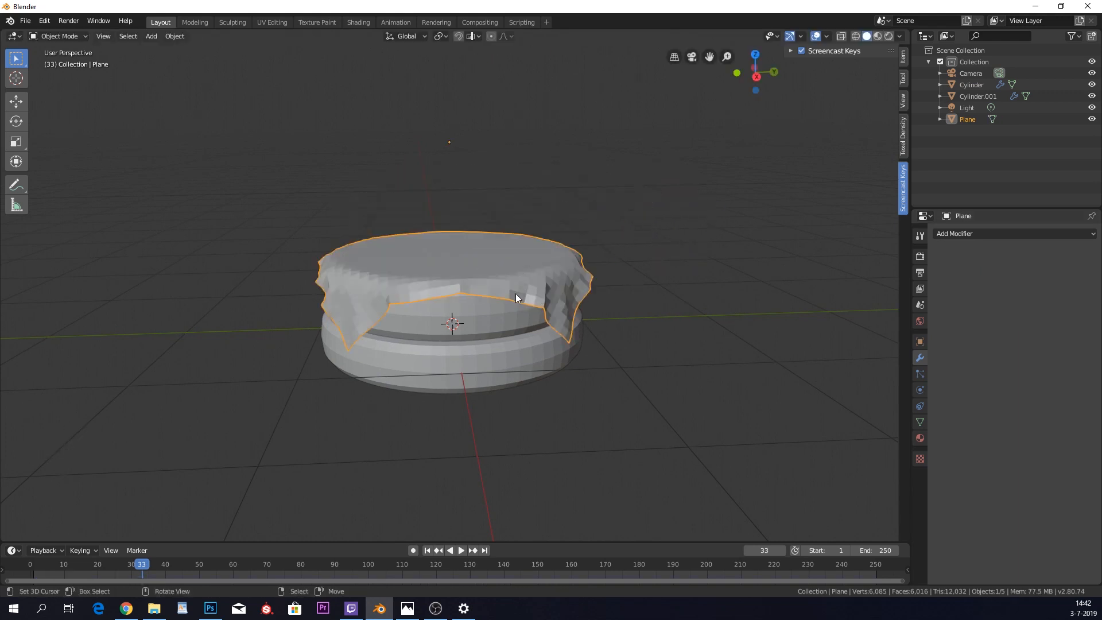
- Give the draped plane a Solidify modifier with a thickness of -0.04 m and apply it
{"action": "mouse_move", "coordinate": [519, 295]}
{"action": "middle_mouse_down"}
{"action": "mouse_move", "coordinate": [513, 226]}
{"action": "mouse_move", "coordinate": [522, 301]}
{"action": "mouse_move", "coordinate": [517, 289]}
{"action": "middle_mouse_up"}
{"action": "scroll", "coordinate": [517, 310], "scroll_direction": "up", "scroll_amount": 2}
{"action": "left_click", "coordinate": [954, 233]}
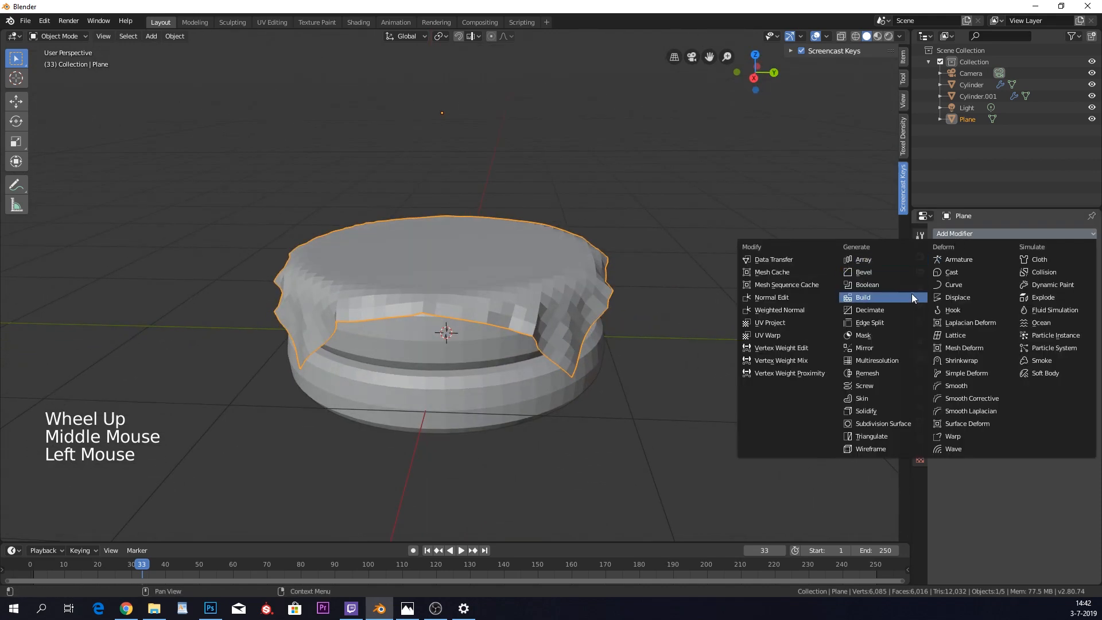
{"action": "left_click", "coordinate": [893, 410]}
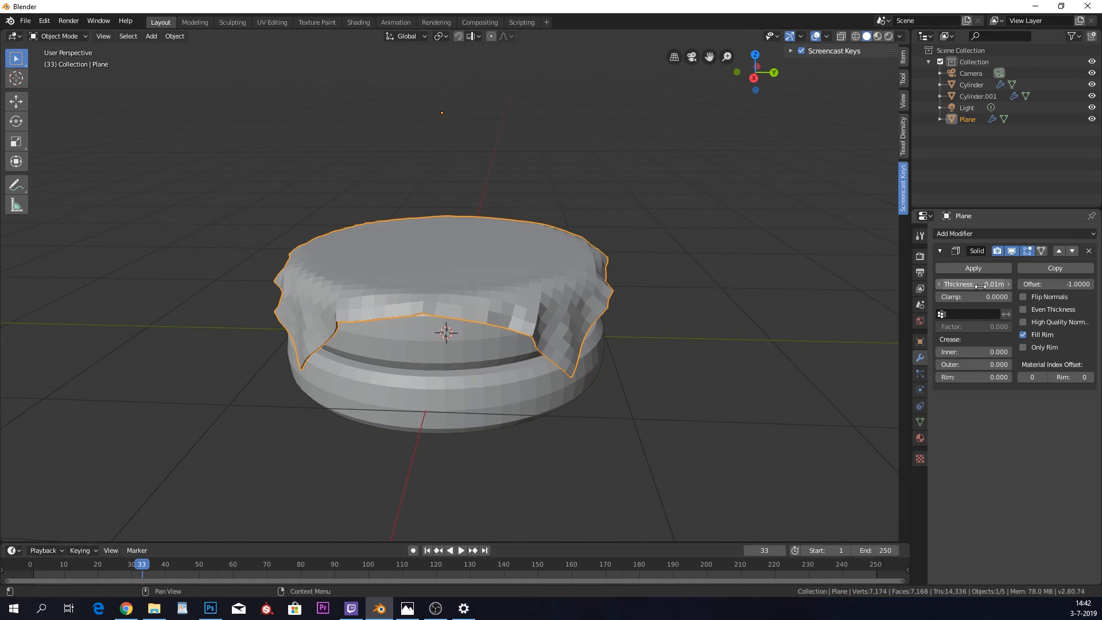
{"action": "left_click_drag", "start_coordinate": [964, 284], "coordinate": [938, 284]}
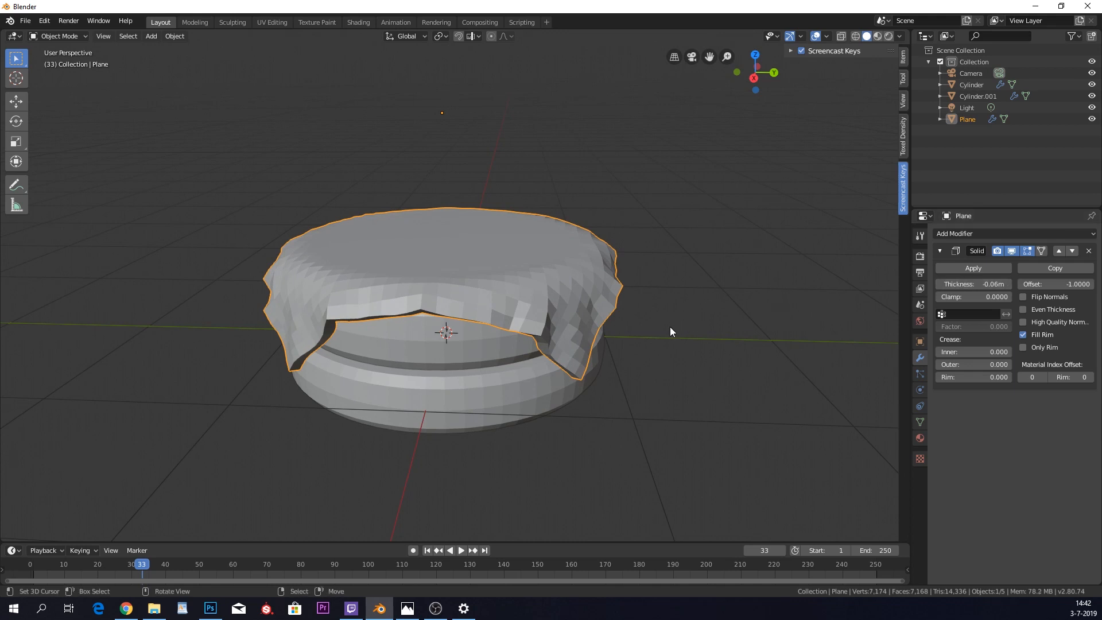
{"action": "middle_click_drag", "start_coordinate": [669, 327], "coordinate": [678, 292]}
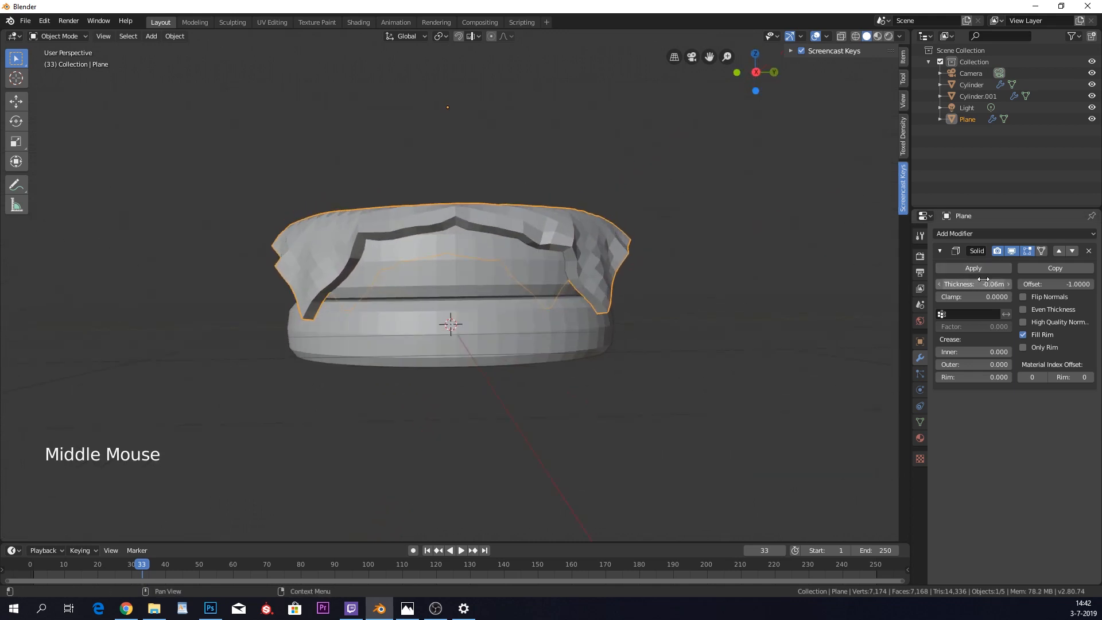
{"action": "left_click_drag", "start_coordinate": [974, 280], "coordinate": [982, 279]}
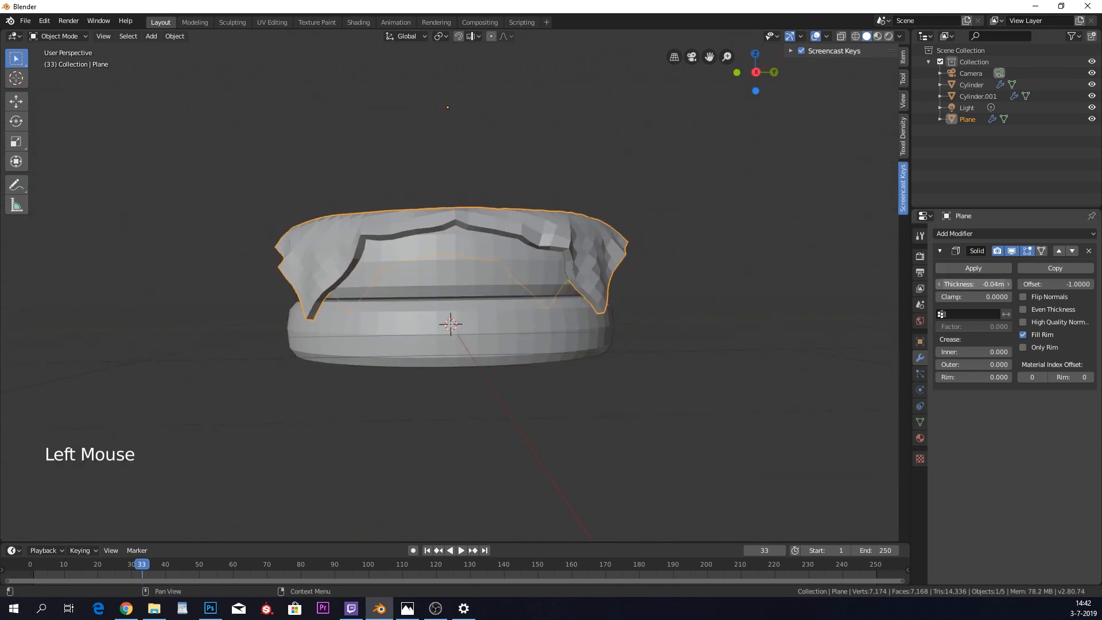
{"action": "left_click", "coordinate": [973, 268]}
{"action": "middle_click_drag", "start_coordinate": [677, 298], "coordinate": [719, 314]}
{"action": "key", "text": "a"}
{"action": "scroll", "coordinate": [726, 324], "scroll_direction": "down", "scroll_amount": 2}
{"action": "scroll", "coordinate": [718, 310], "scroll_direction": "up", "scroll_amount": 2}
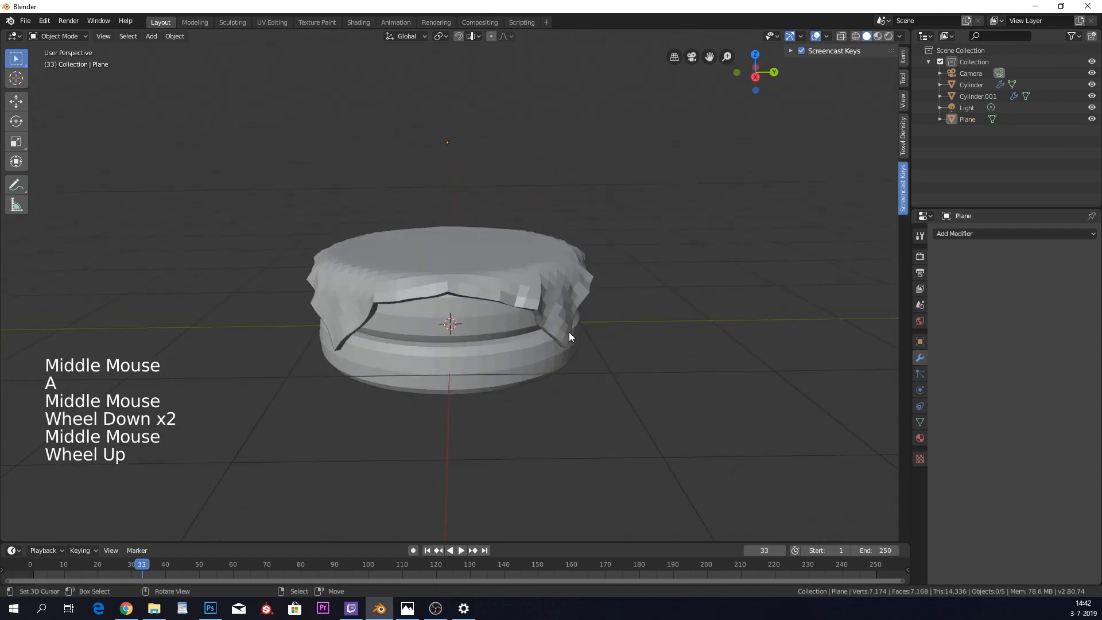
- Duplicate the upper disc, move the copy up along Z above the draped plane, and flatten it along Z
{"action": "right_click", "coordinate": [492, 335]}
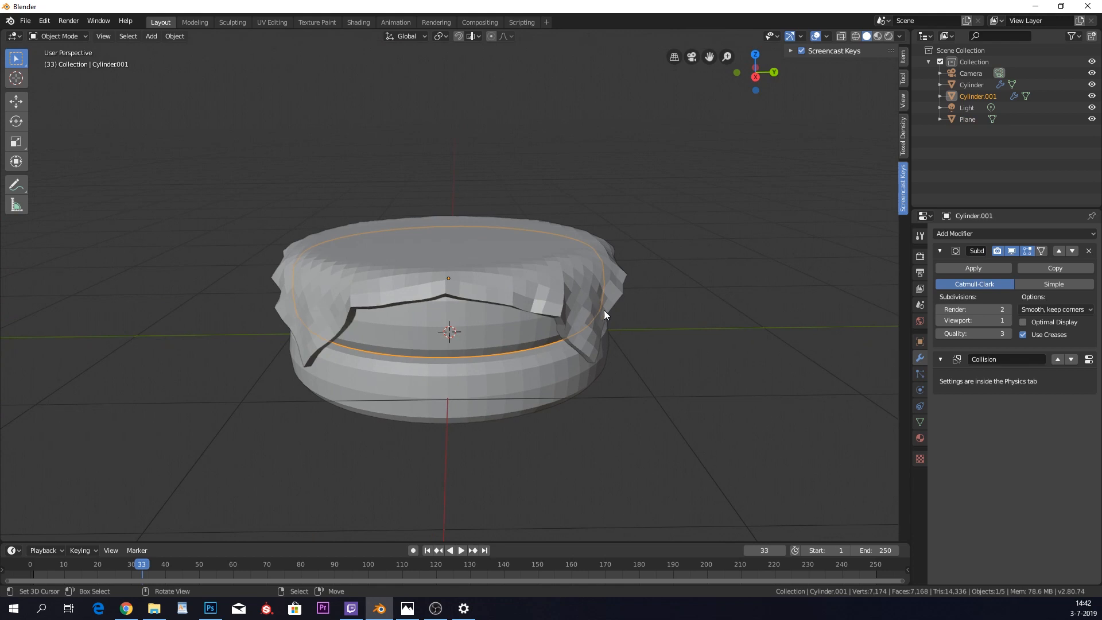
{"action": "key", "text": "shift+d"}
{"action": "key", "text": "g"}
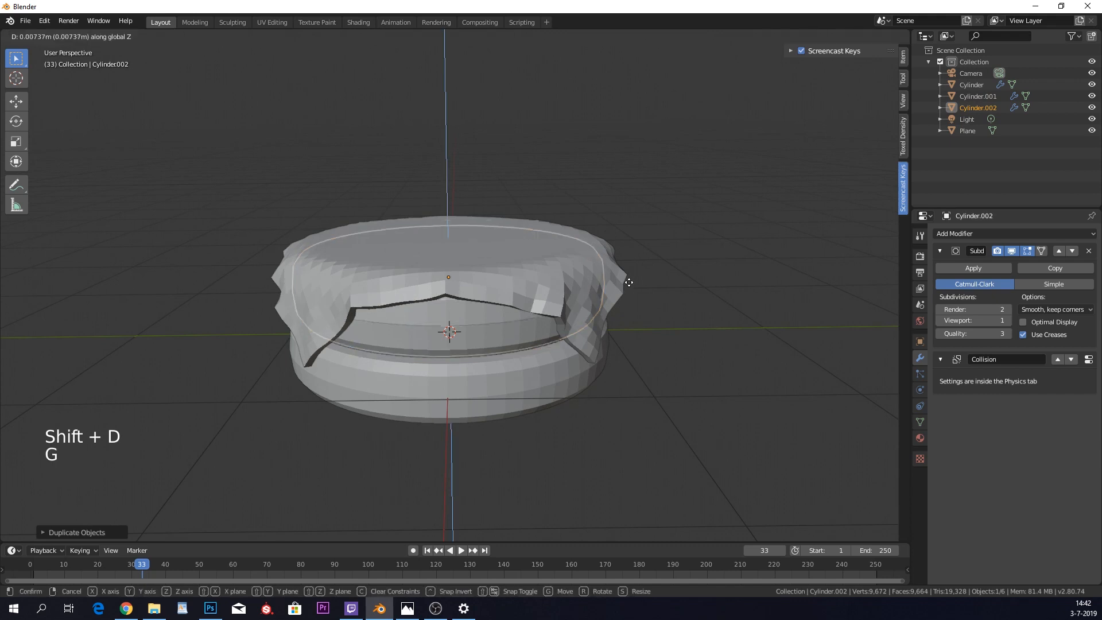
{"action": "key", "text": "s"}
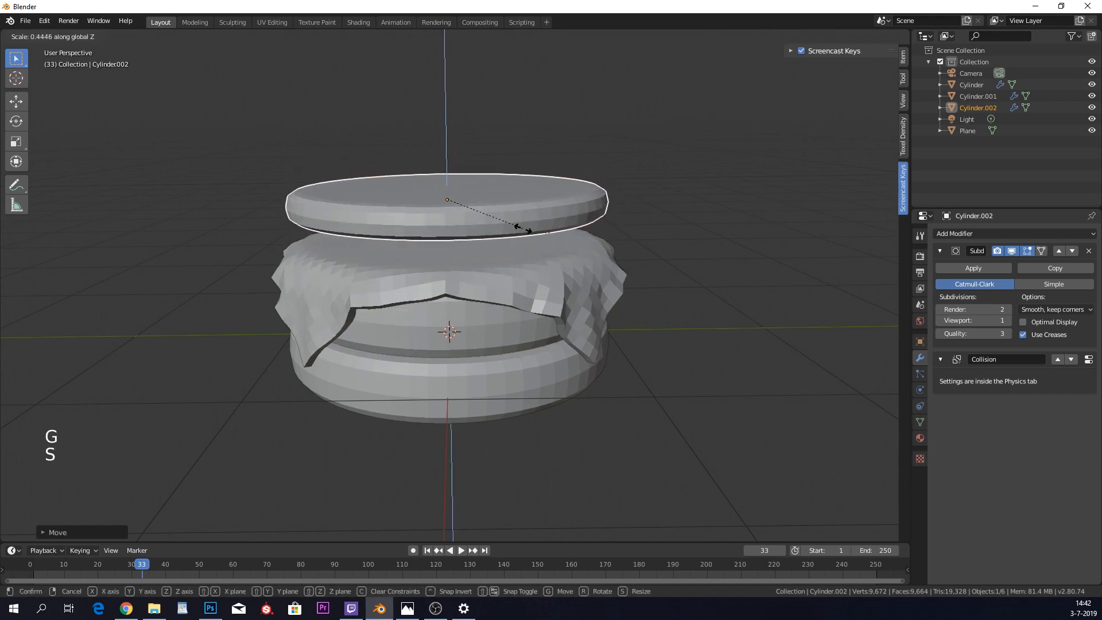
{"action": "left_click", "coordinate": [519, 227]}
- Shrink the flattened disc's diameter along X and Y only, keeping its thickness
{"action": "key", "text": "s"}
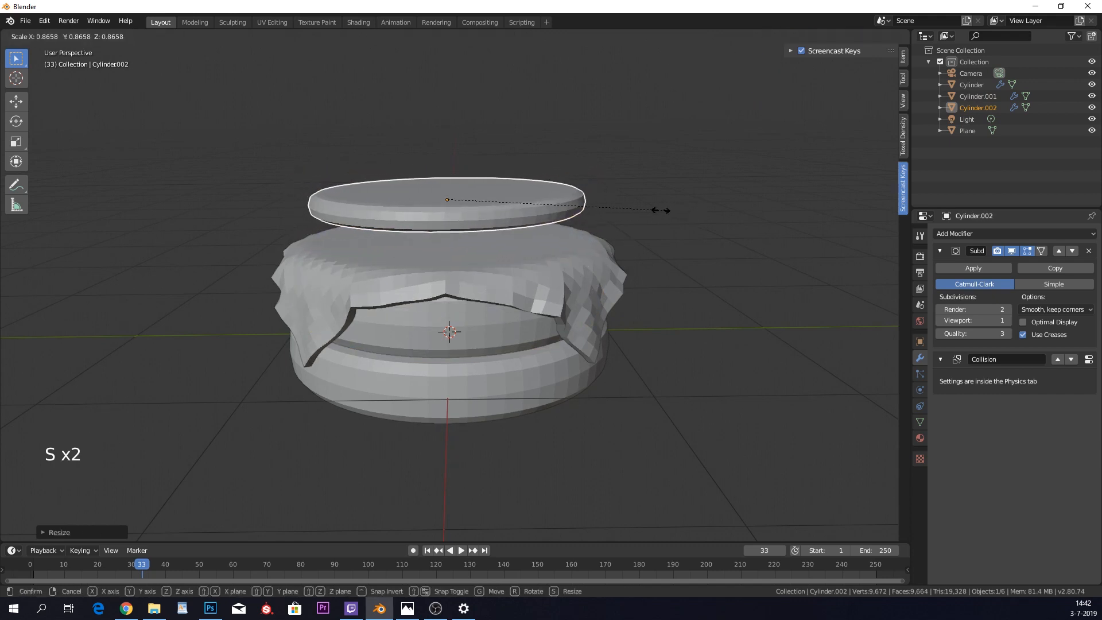
{"action": "right_click", "coordinate": [652, 208]}
{"action": "key", "text": "s"}
{"action": "key", "text": "shift+z"}
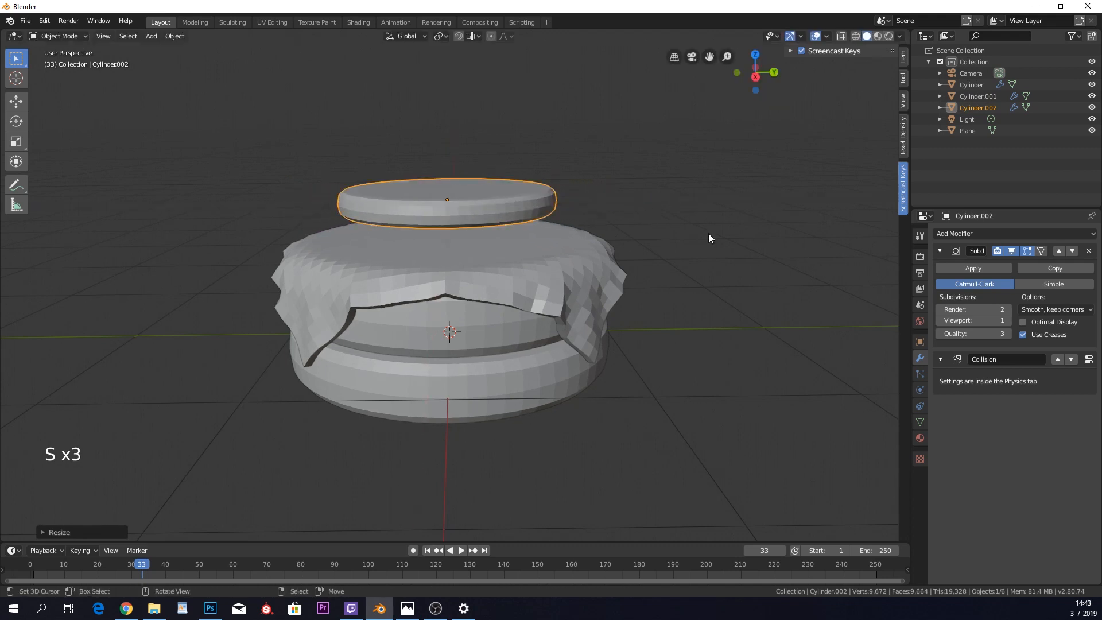
- Lower the flattened disc onto the draped plane and shift it off centre
{"action": "key", "text": "g"}
{"action": "left_click", "coordinate": [677, 260]}
{"action": "middle_click_drag", "start_coordinate": [676, 261], "coordinate": [696, 246]}
{"action": "key", "text": "g"}
{"action": "left_click", "coordinate": [698, 305]}
- Scale the small disc down further and nudge it into place near the edge of the draped plane
{"action": "key", "text": "s"}
{"action": "left_click", "coordinate": [688, 247]}
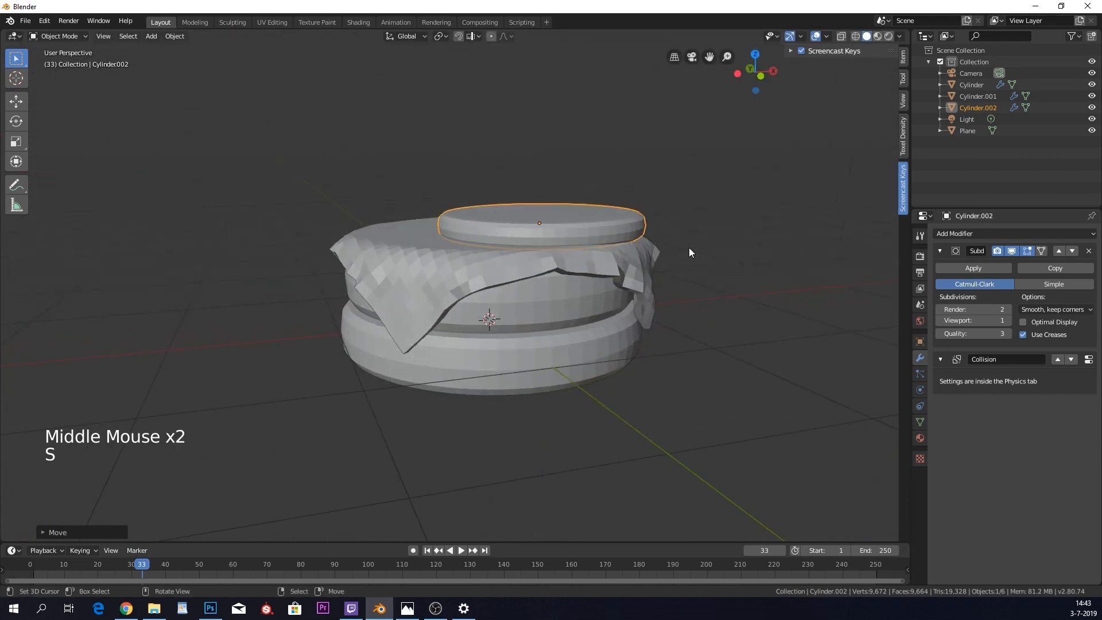
{"action": "key", "text": "s"}
{"action": "left_click", "coordinate": [685, 242]}
{"action": "key", "text": "g"}
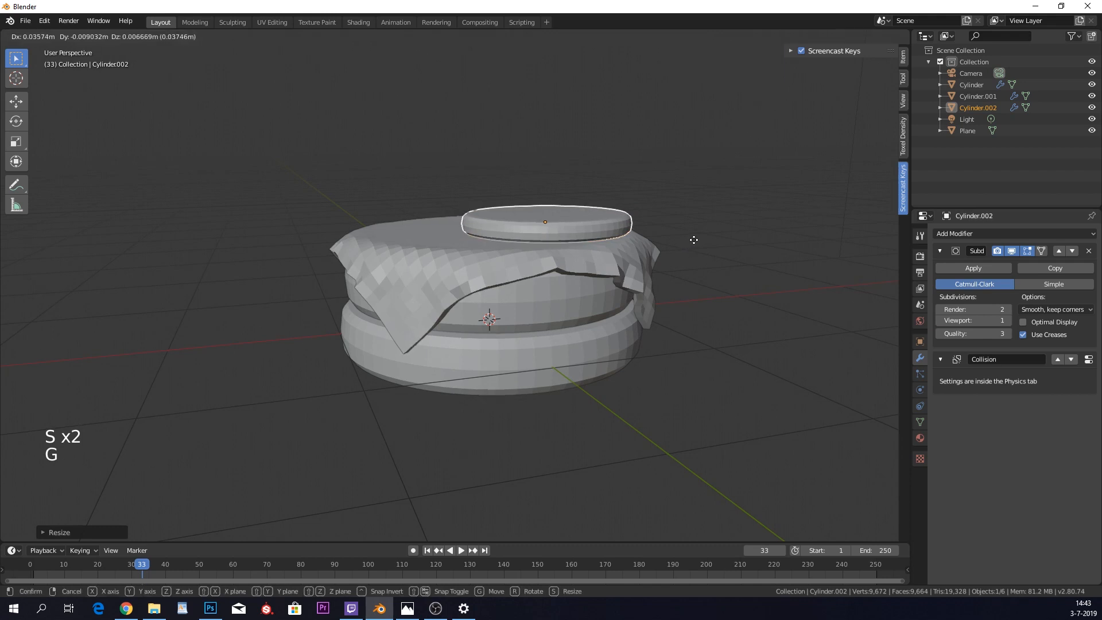
{"action": "left_click", "coordinate": [694, 240]}
- Try a slightly tilted duplicate of the small disc overlapping the first one, and delete the copy
{"action": "middle_click_drag", "start_coordinate": [697, 240], "coordinate": [701, 268]}
{"action": "key", "text": "shift+d"}
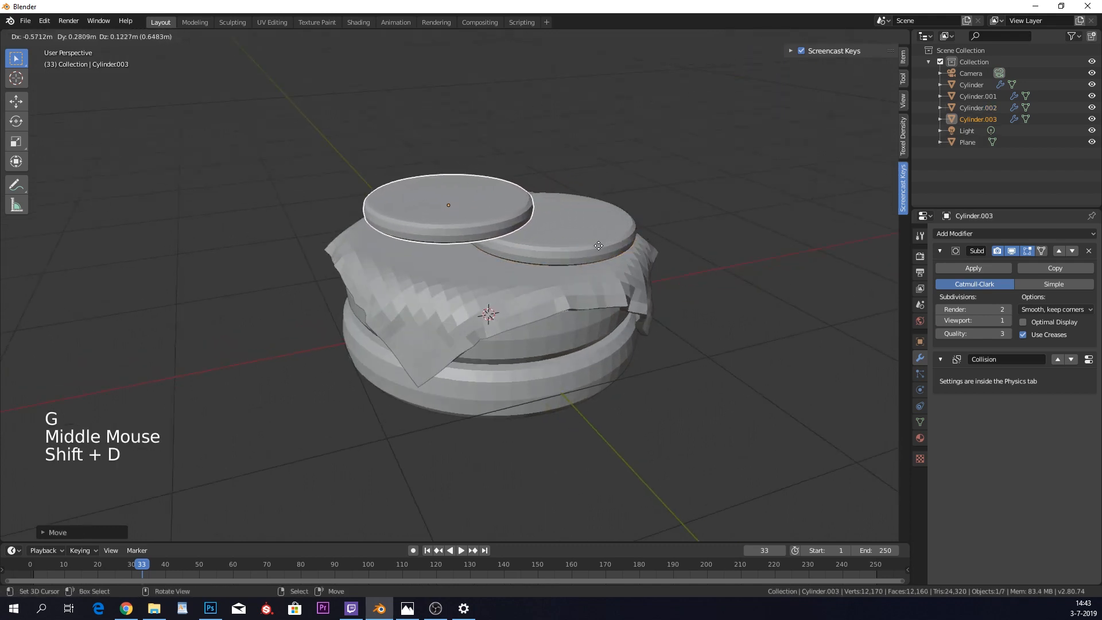
{"action": "left_click", "coordinate": [598, 246]}
{"action": "middle_click_drag", "start_coordinate": [631, 239], "coordinate": [460, 206]}
{"action": "key", "text": "r"}
{"action": "left_click", "coordinate": [638, 194]}
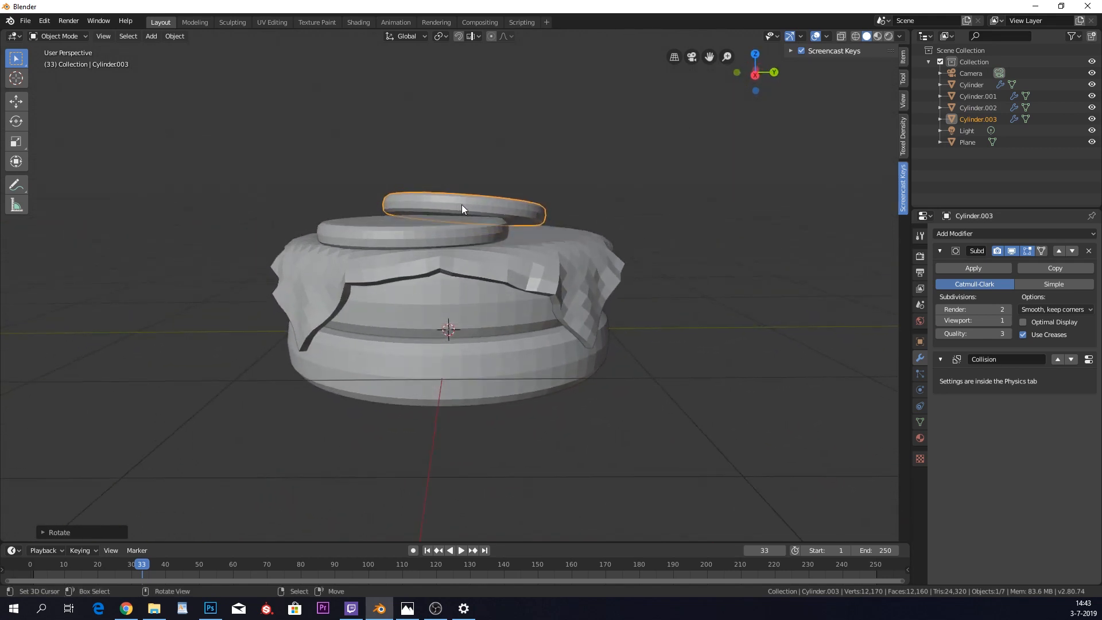
{"action": "key", "text": "x"}
{"action": "left_click", "coordinate": [461, 205]}
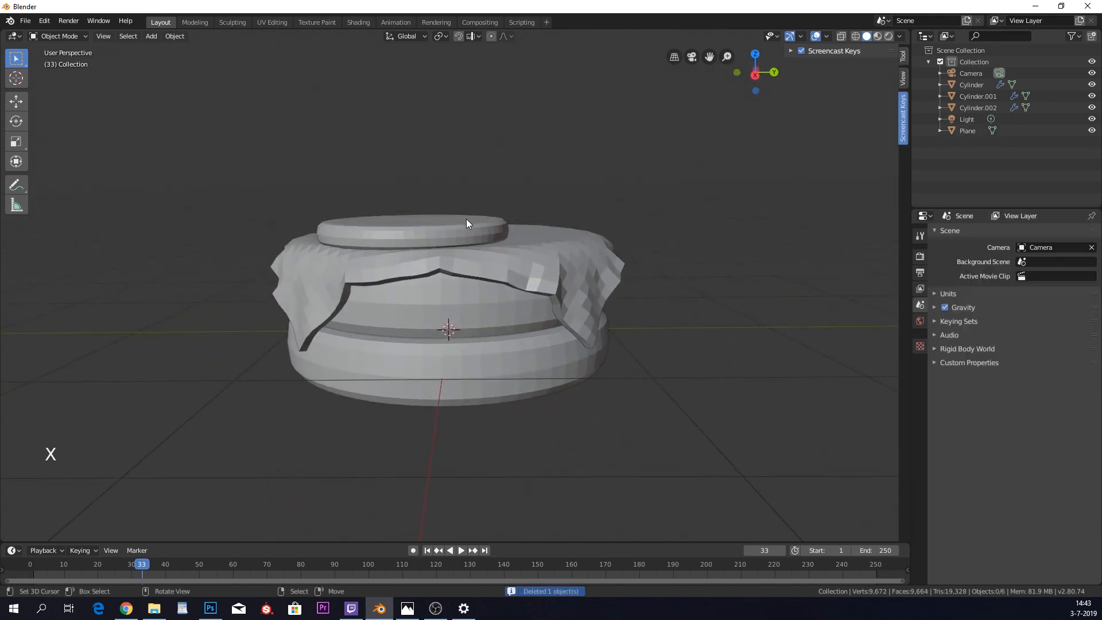
- Duplicate the small disc on the draped slice and raise the copy along Z above the original
{"action": "right_click", "coordinate": [466, 219]}
{"action": "middle_click_drag", "start_coordinate": [466, 219], "coordinate": [580, 264]}
{"action": "key", "text": "shift+d"}
{"action": "right_click", "coordinate": [555, 229]}
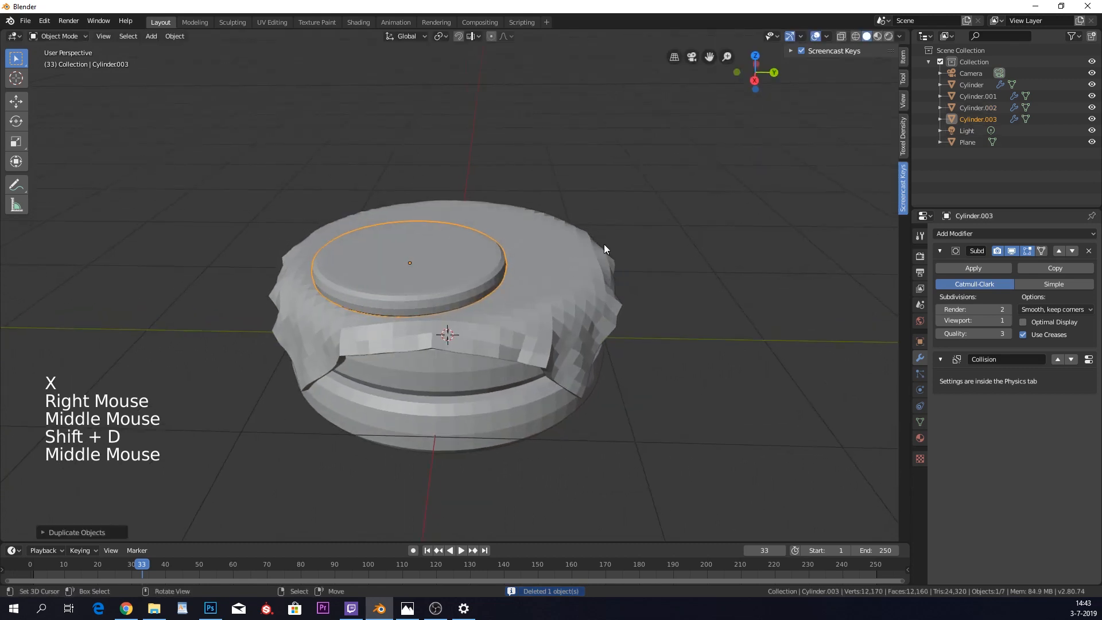
{"action": "key", "text": "g"}
{"action": "key", "text": "z"}
{"action": "left_click", "coordinate": [605, 228]}
- Enlarge the duplicated disc well beyond the lower one's diameter and place it slightly tilted on top of it
{"action": "key", "text": "s"}
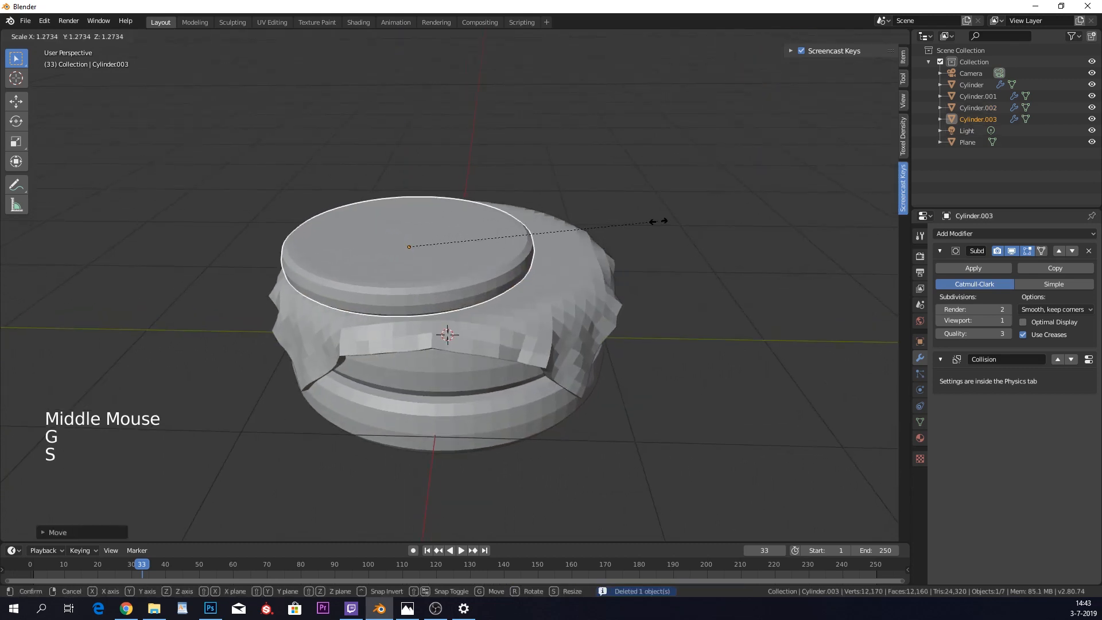
{"action": "left_click", "coordinate": [706, 212]}
{"action": "middle_click_drag", "start_coordinate": [706, 212], "coordinate": [708, 242]}
{"action": "key", "text": "g"}
{"action": "left_click", "coordinate": [600, 261]}
{"action": "key", "text": "r"}
{"action": "left_click", "coordinate": [629, 244]}
- Examine how the tilted disc rests on the stack from the front, the right side and in perspective
{"action": "middle_click_drag", "start_coordinate": [525, 237], "coordinate": [553, 239]}
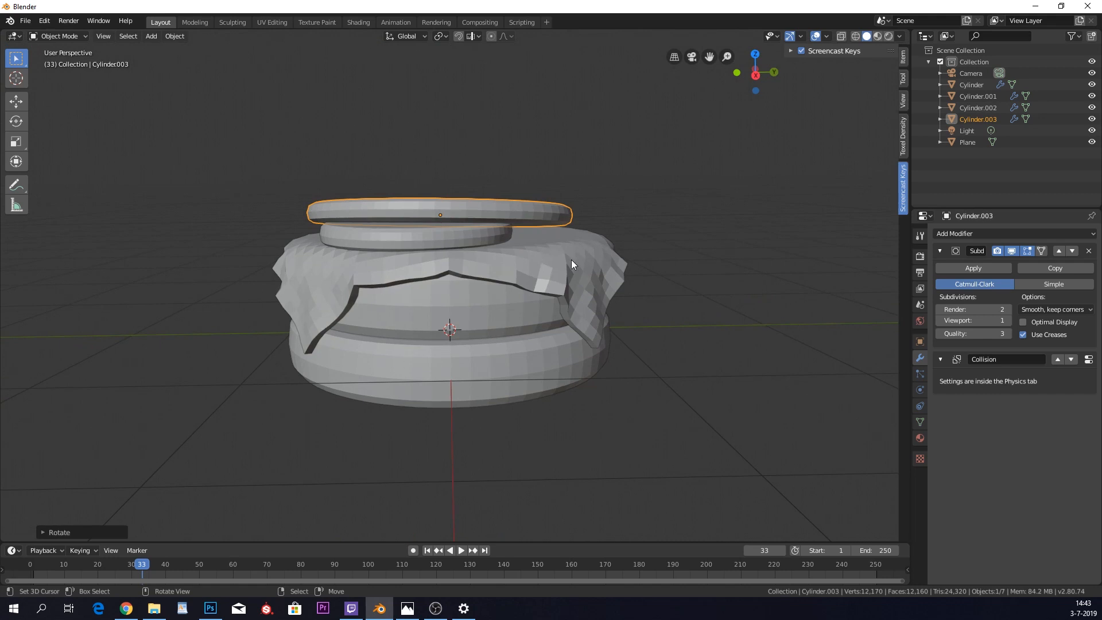
{"action": "middle_click_drag", "start_coordinate": [571, 259], "coordinate": [639, 301]}
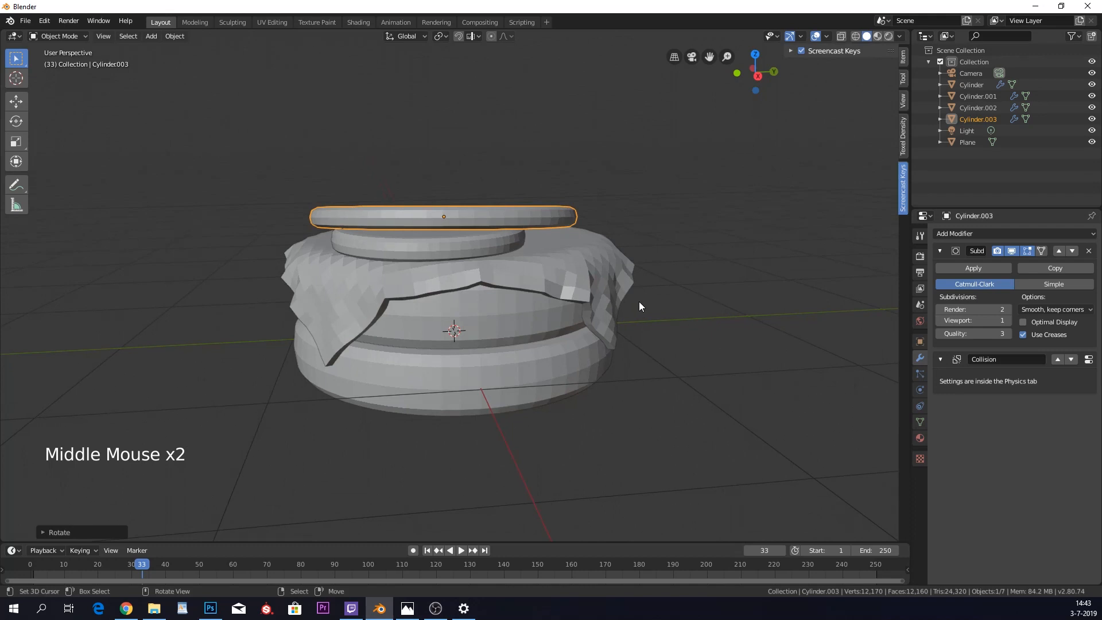
{"action": "key", "text": "KP_3"}
{"action": "key", "text": "KP_1"}
{"action": "key", "text": "KP_3"}
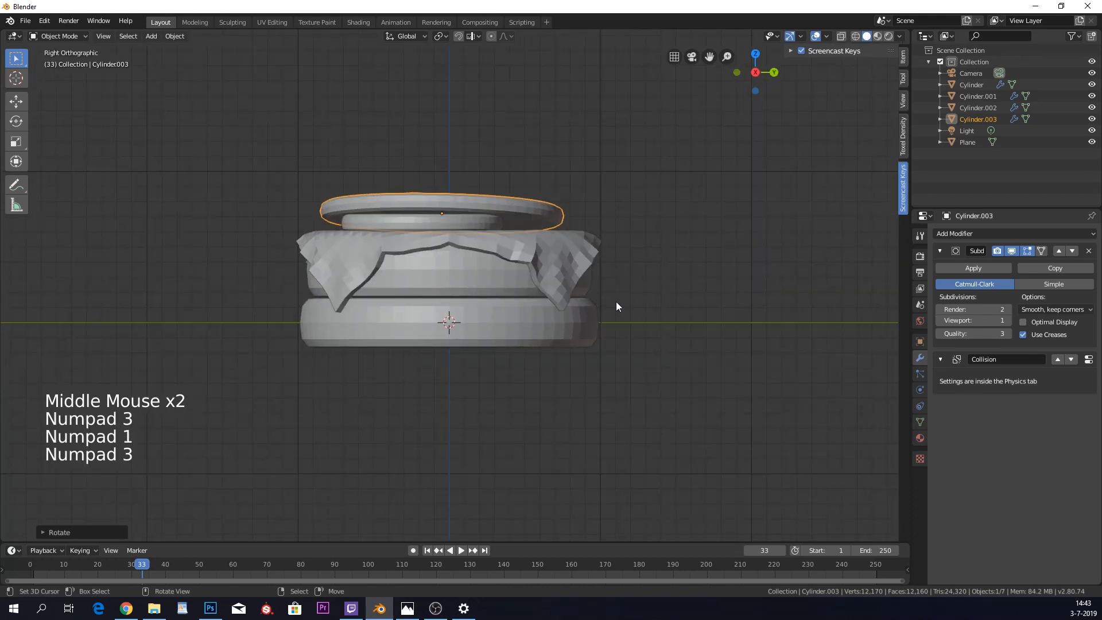
{"action": "scroll", "coordinate": [545, 277], "scroll_direction": "up", "scroll_amount": 1}
{"action": "middle_click_drag", "start_coordinate": [545, 278], "coordinate": [557, 282], "text": "shift"}
{"action": "middle_click_drag", "start_coordinate": [556, 282], "coordinate": [571, 288]}
{"action": "scroll", "coordinate": [559, 287], "scroll_direction": "down", "scroll_amount": 1}
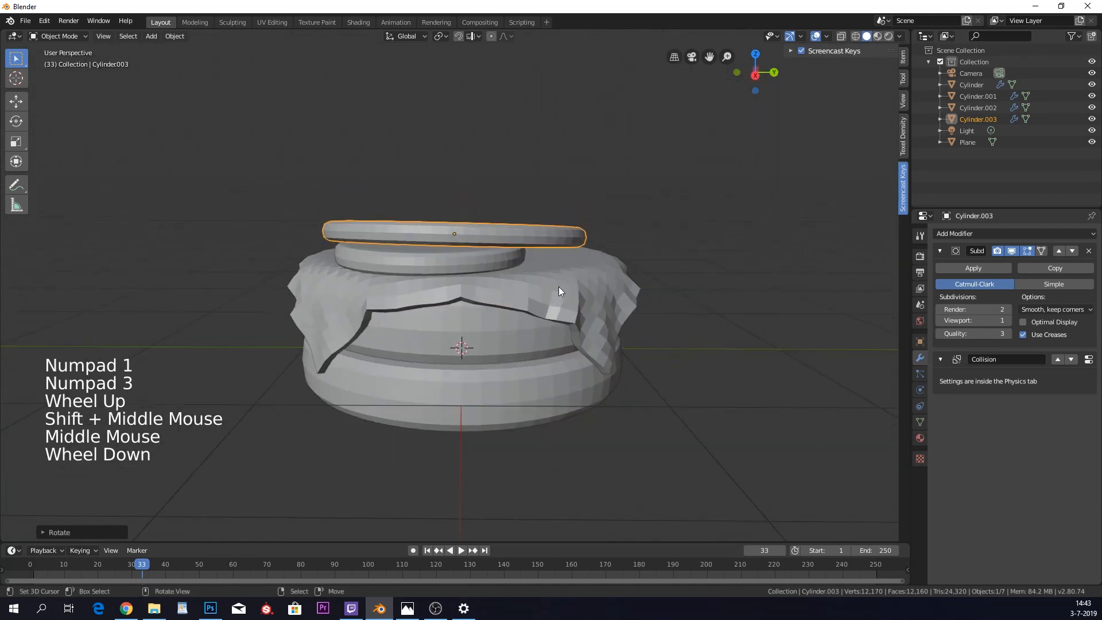
- Add a UV sphere and raise it along Z until its centre sits near the top of the stack
{"action": "right_click", "coordinate": [497, 374]}
{"action": "key", "text": "shift+a"}
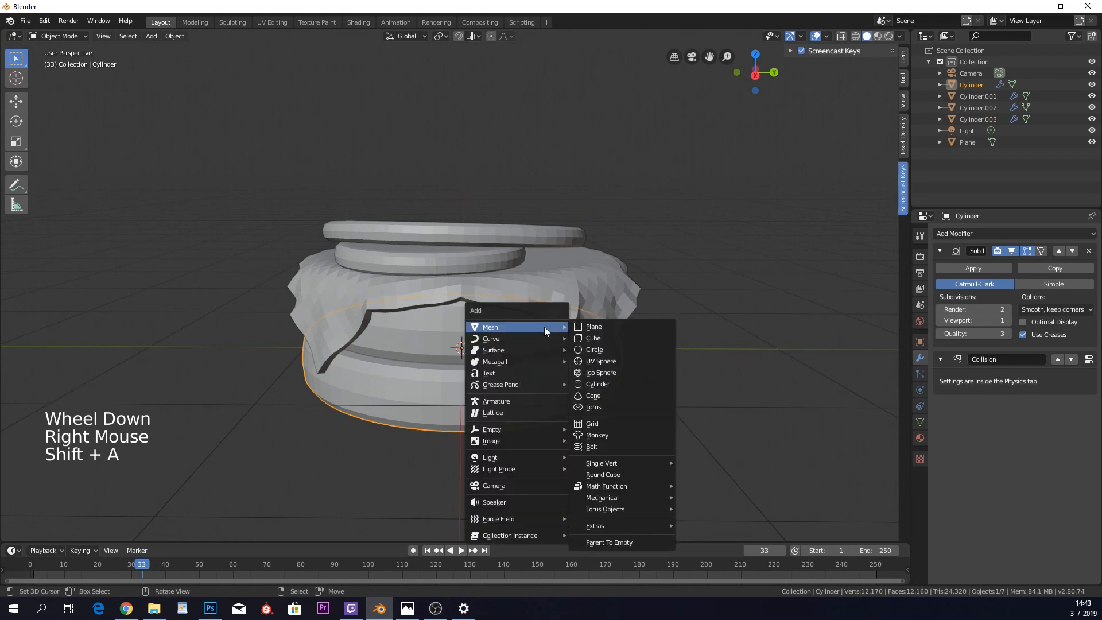
{"action": "left_click", "coordinate": [627, 358]}
{"action": "key", "text": "g"}
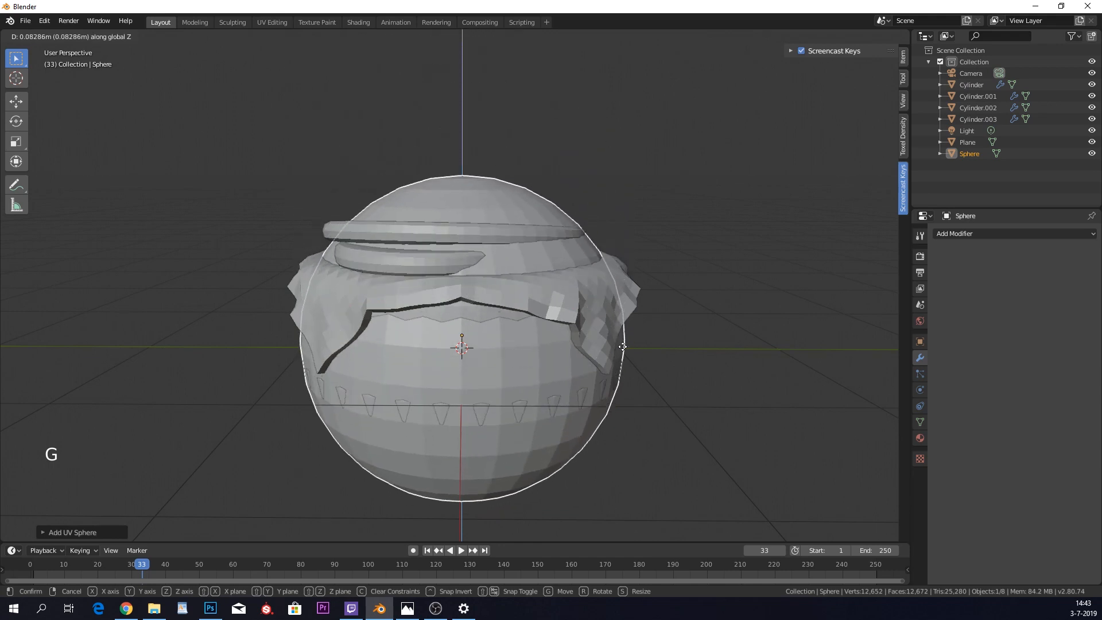
{"action": "left_click", "coordinate": [598, 428]}
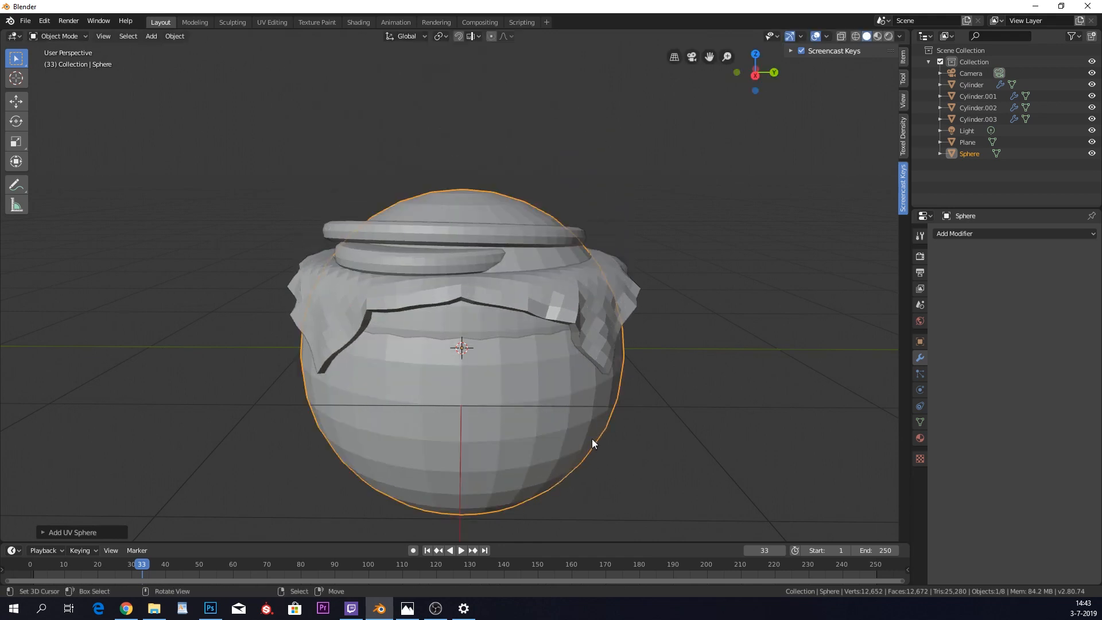
{"action": "key", "text": "g"}
{"action": "left_click", "coordinate": [616, 334]}
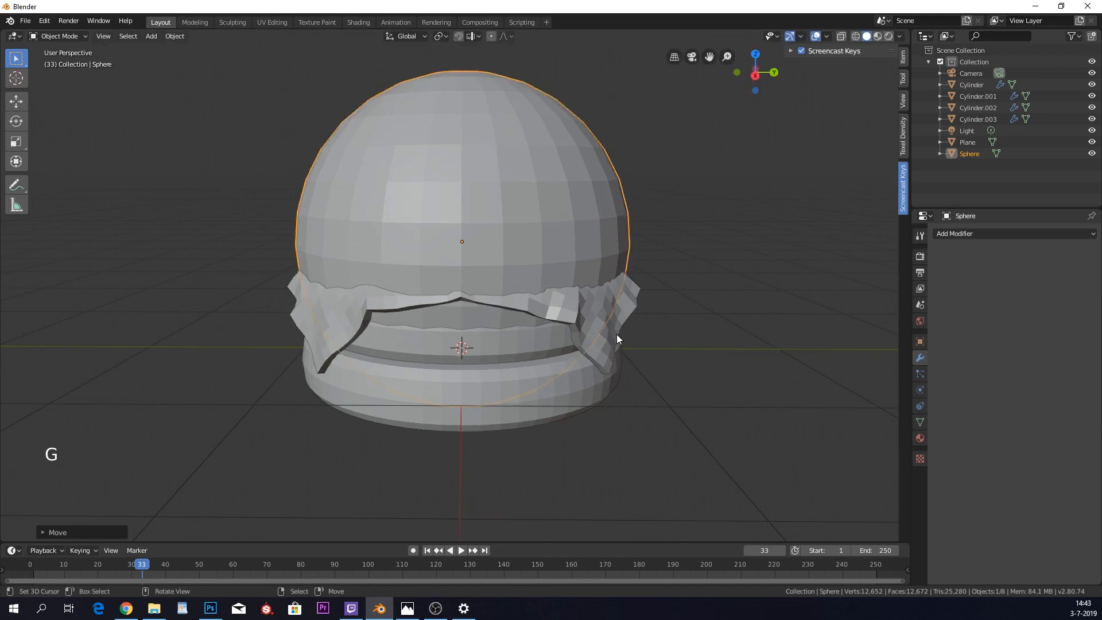
- Delete the lower half of the sphere by growing a selection from its bottom pole, keeping an open dome
{"action": "key", "text": "Tab"}
{"action": "middle_click_drag", "start_coordinate": [616, 334], "coordinate": [478, 371]}
{"action": "key", "text": "z"}
{"action": "key", "text": "z"}
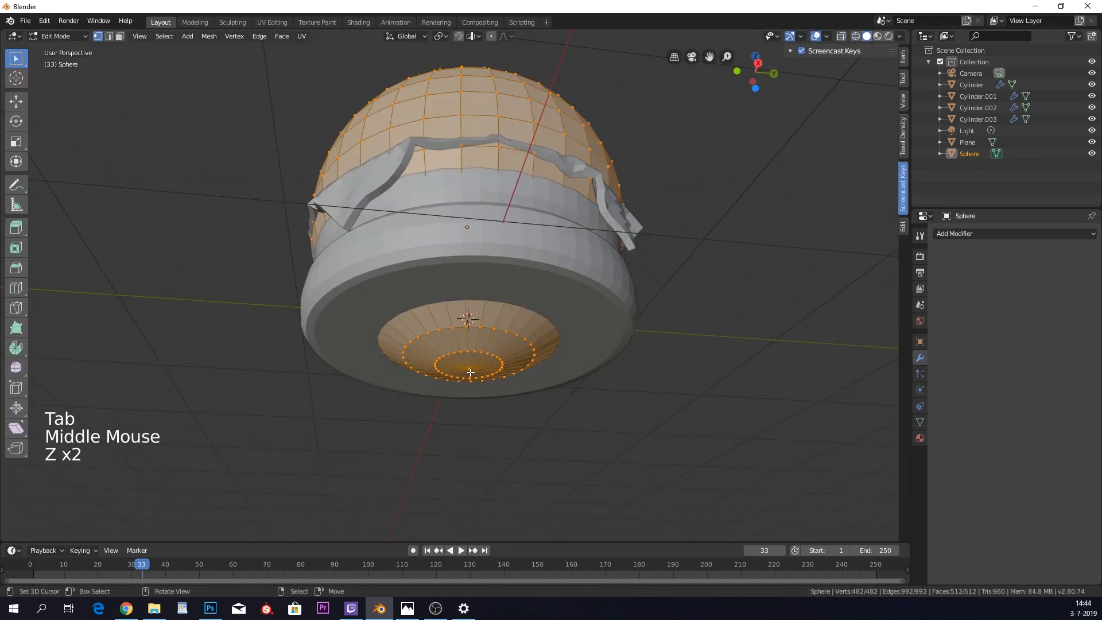
{"action": "right_click", "coordinate": [467, 371]}
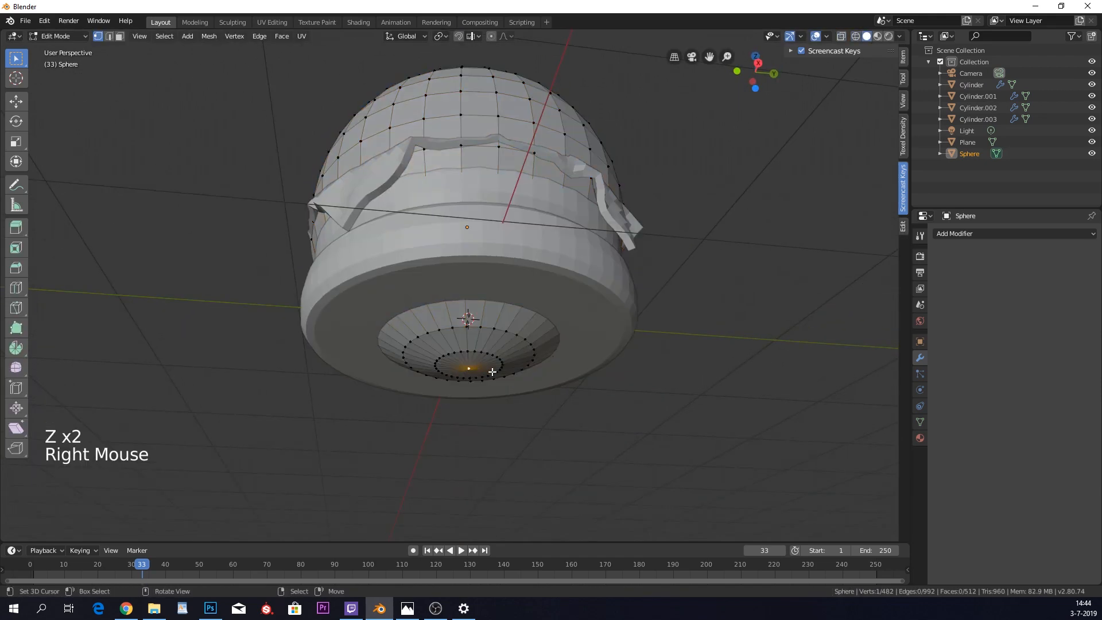
{"action": "key", "text": "ctrl+KP_Add"}
{"action": "key", "text": "ctrl+KP_Add"}
{"action": "key", "text": "ctrl+KP_Add"}
{"action": "key", "text": "ctrl+KP_Add"}
{"action": "key", "text": "ctrl+KP_Add"}
{"action": "key", "text": "ctrl+KP_Add"}
{"action": "key", "text": "ctrl+KP_Add"}
{"action": "key", "text": "ctrl+KP_Add"}
{"action": "key", "text": "ctrl+KP_Add"}
{"action": "key", "text": "ctrl+KP_Add"}
{"action": "key", "text": "ctrl+KP_Add"}
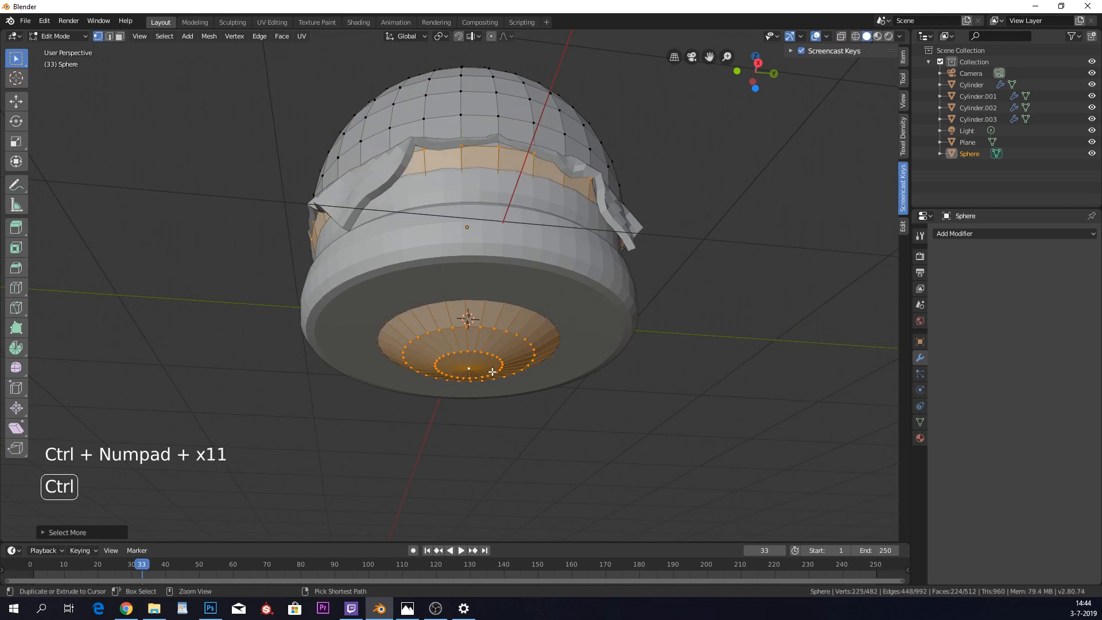
{"action": "middle_click_drag", "start_coordinate": [493, 372], "coordinate": [736, 214]}
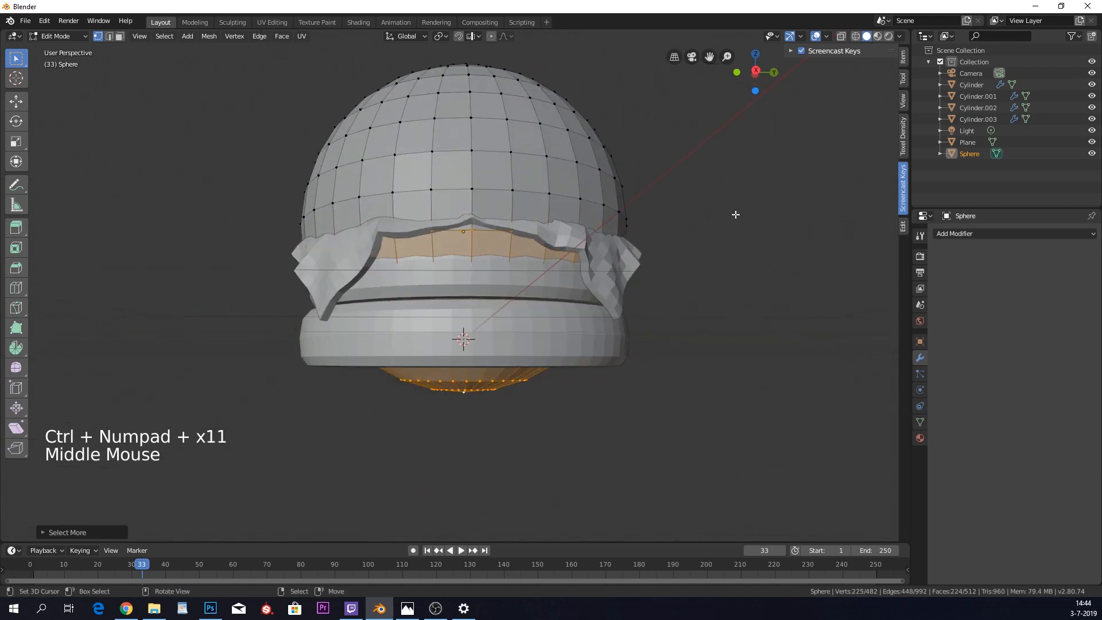
{"action": "middle_click_drag", "start_coordinate": [667, 229], "coordinate": [583, 231]}
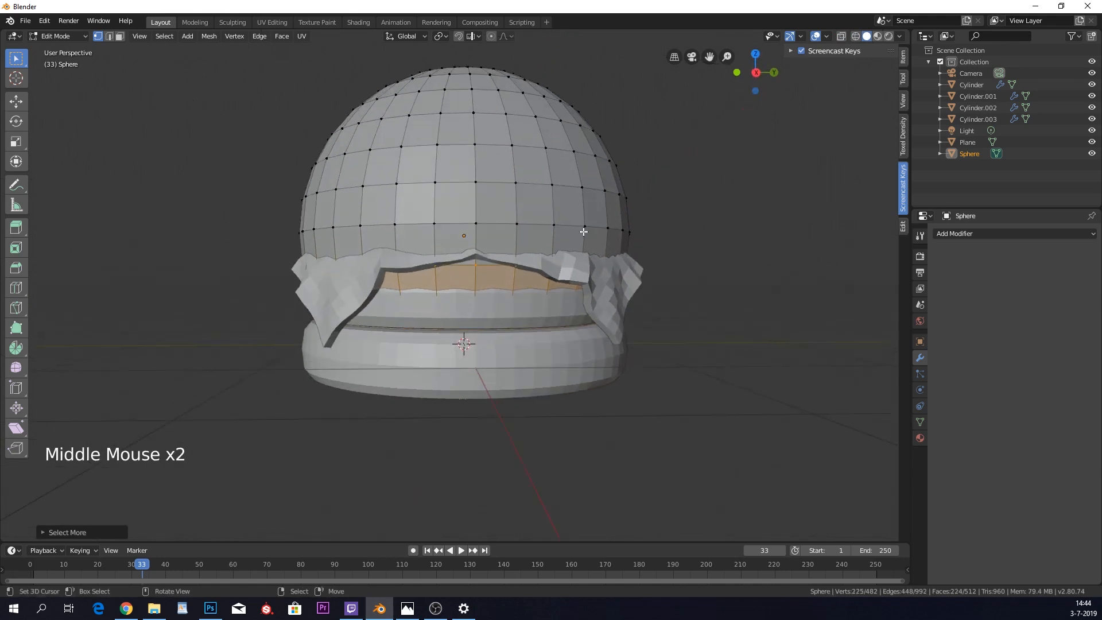
{"action": "key", "text": "x"}
{"action": "left_click", "coordinate": [482, 219]}
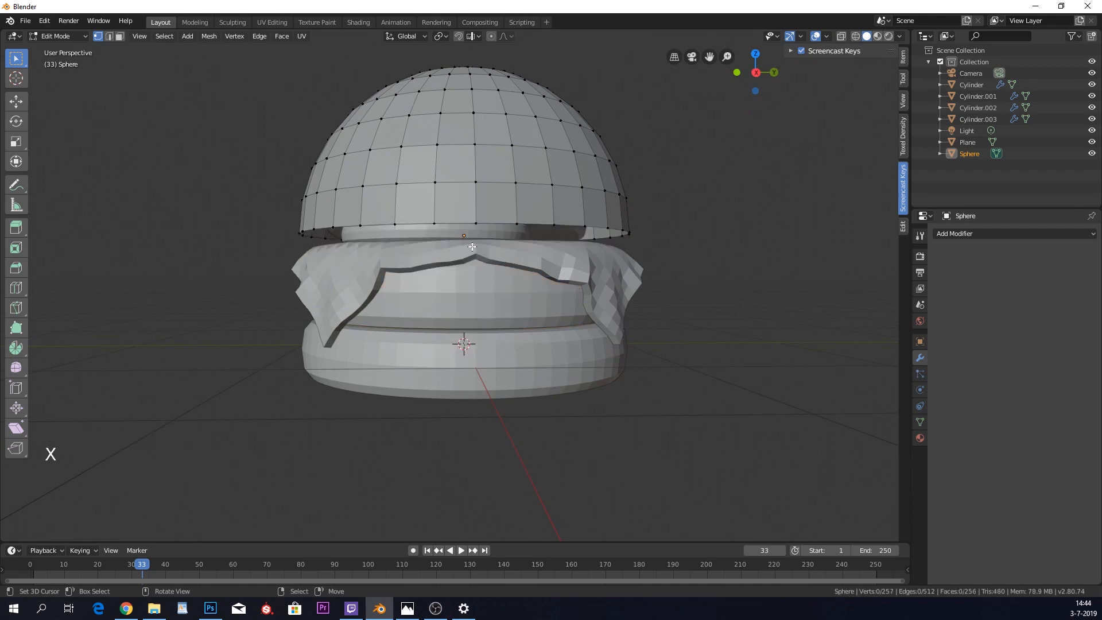
- Select the dome's open rim edge loop and hide all other objects to isolate the dome
{"action": "right_click", "coordinate": [493, 222], "text": "alt"}
{"action": "middle_click_drag", "start_coordinate": [494, 223], "coordinate": [630, 224]}
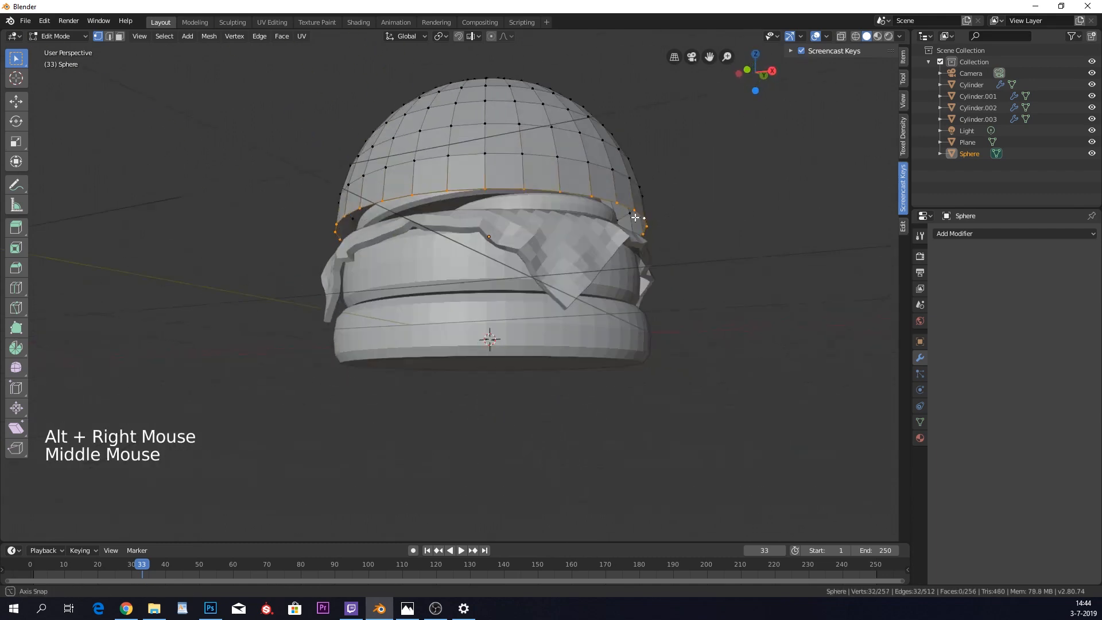
{"action": "key", "text": "Tab"}
{"action": "key", "text": "shift+h"}
{"action": "key", "text": "Tab"}
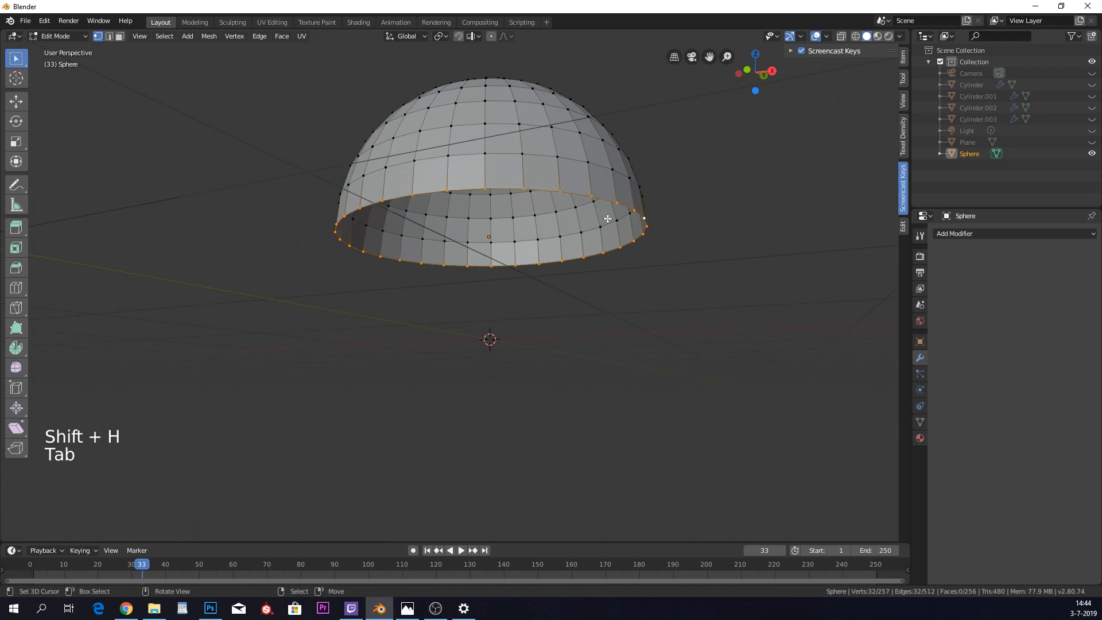
- Close the dome's base by extruding the rim inward and merging the innermost ring into a single centre vertex
{"action": "key", "text": "e"}
{"action": "key", "text": "s"}
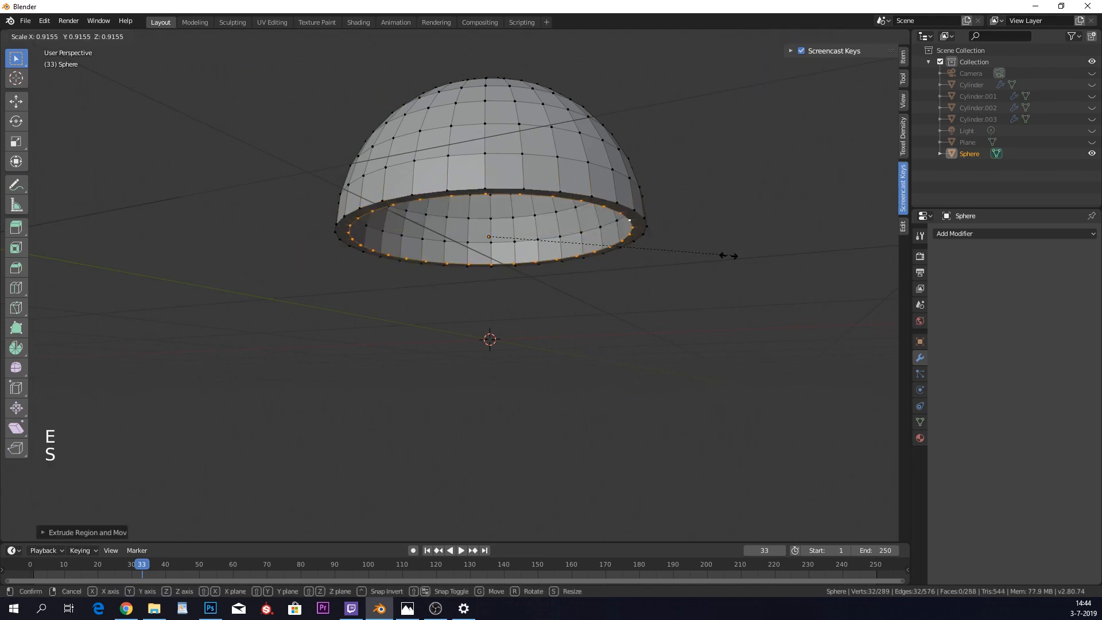
{"action": "left_click", "coordinate": [512, 244]}
{"action": "key", "text": "e"}
{"action": "right_click", "coordinate": [647, 286]}
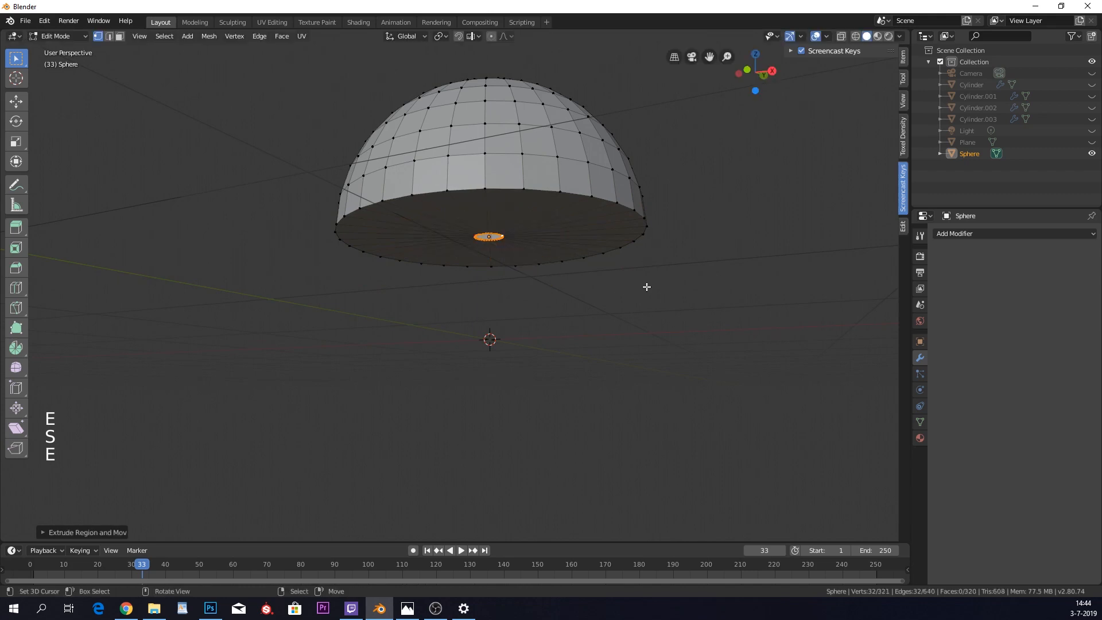
{"action": "key", "text": "alt+m"}
{"action": "left_click", "coordinate": [647, 287]}
- Add seven evenly spaced concentric loop cuts across the dome's flat base
{"action": "middle_click_drag", "start_coordinate": [647, 287], "coordinate": [635, 202]}
{"action": "key", "text": "ctrl+r"}
{"action": "scroll", "coordinate": [519, 197], "scroll_direction": "up", "scroll_amount": 6}
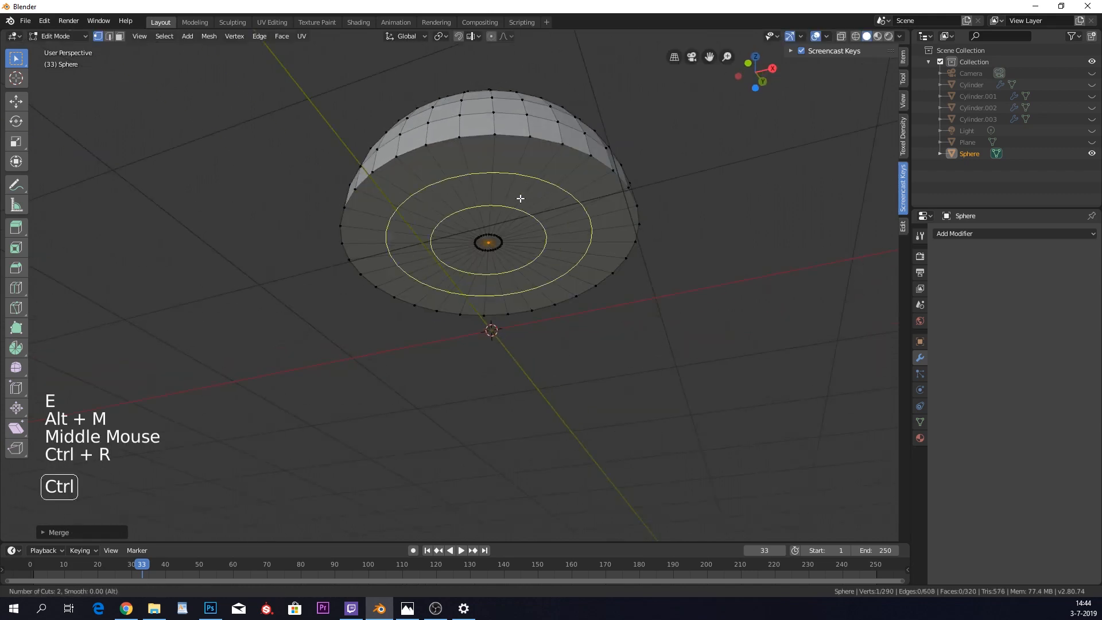
{"action": "left_click", "coordinate": [520, 198]}
{"action": "key", "text": "Tab"}
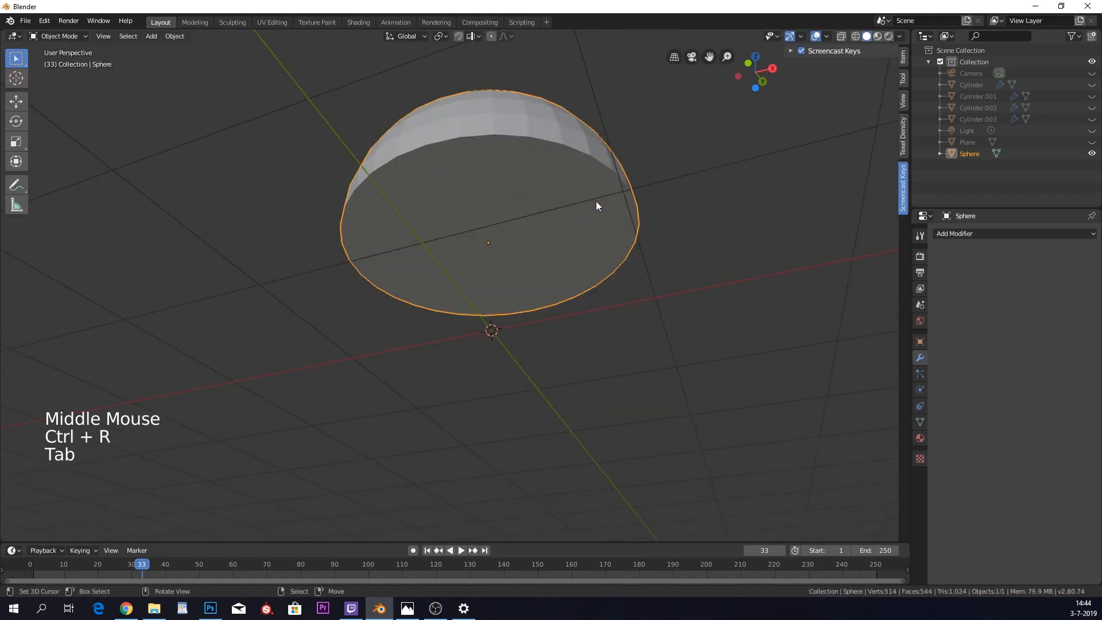
- Flatten the dome along Z to about 0.75 of its height
{"action": "middle_click_drag", "start_coordinate": [597, 205], "coordinate": [629, 252]}
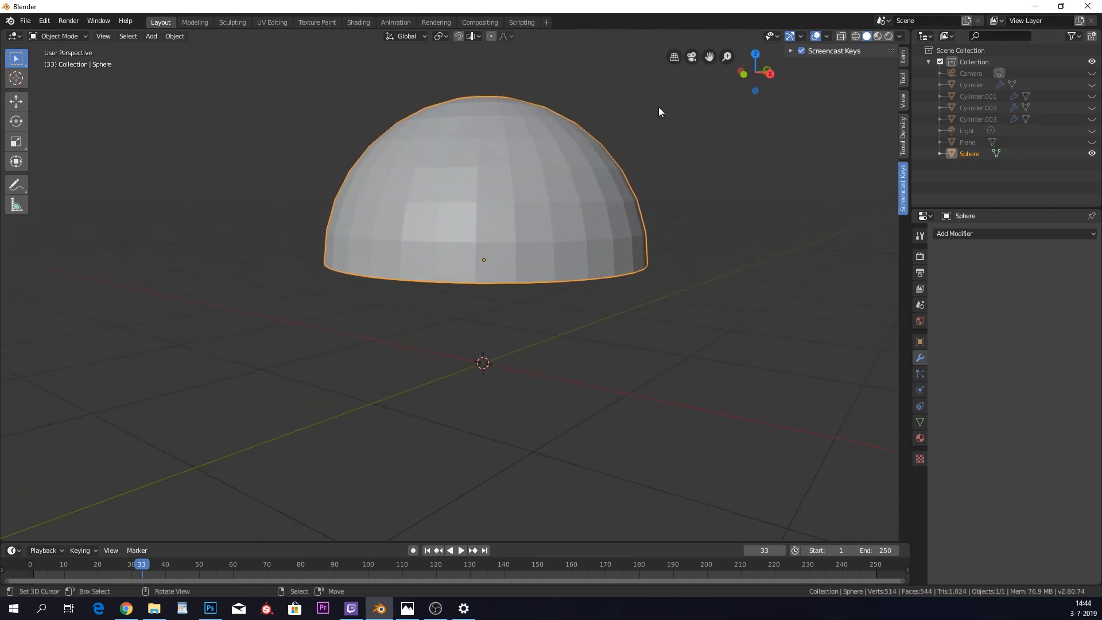
{"action": "key", "text": "s"}
{"action": "key", "text": "z"}
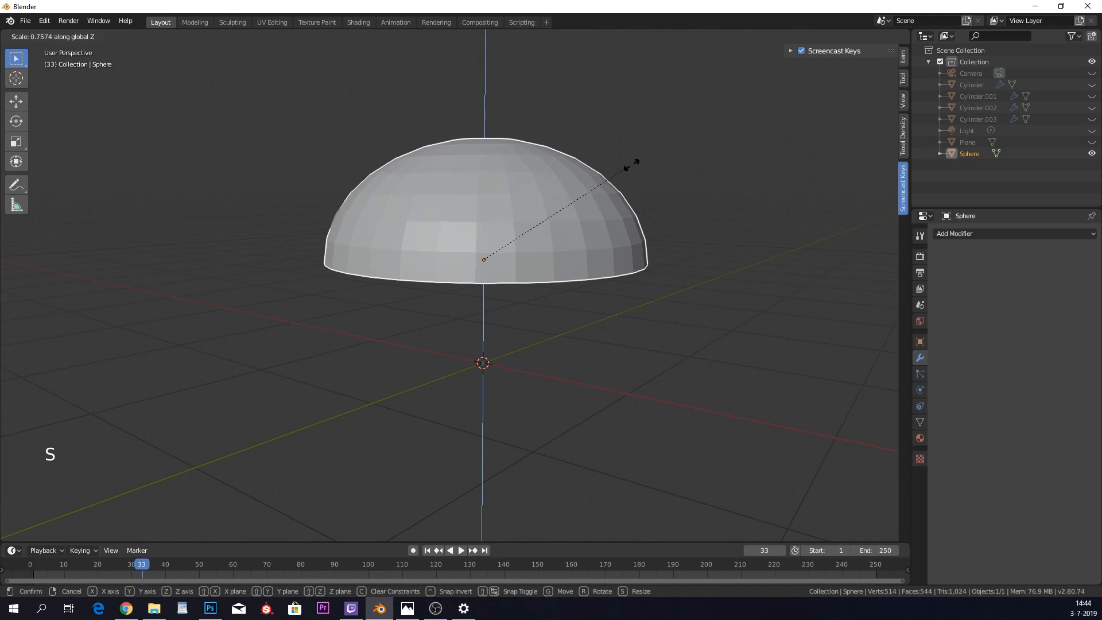
{"action": "left_click", "coordinate": [630, 171]}
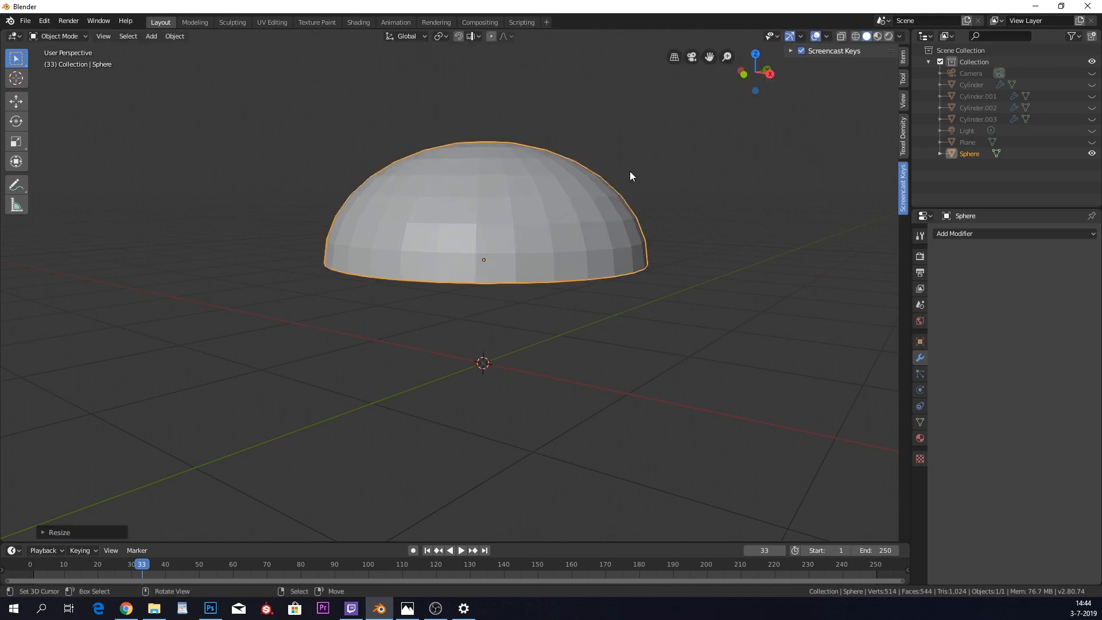
{"action": "middle_click_drag", "start_coordinate": [629, 172], "coordinate": [558, 168]}
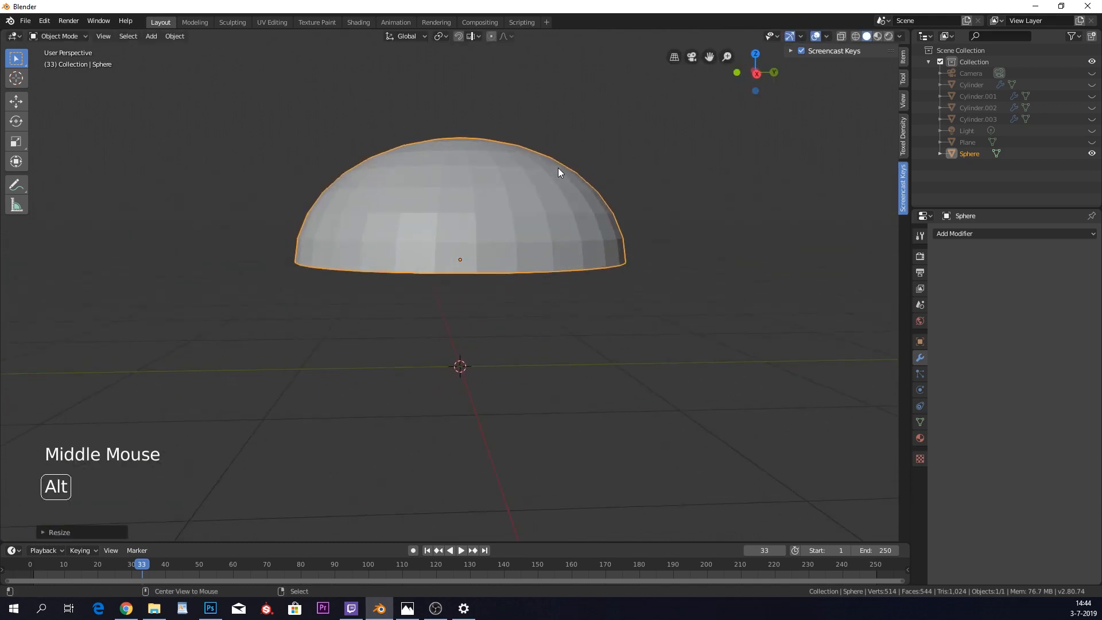
- Reveal the hidden objects and raise the dome slightly along Z above the thin discs
{"action": "key", "text": "alt+h"}
{"action": "right_click", "coordinate": [480, 192]}
{"action": "middle_click_drag", "start_coordinate": [480, 192], "coordinate": [711, 148]}
{"action": "key", "text": "h"}
{"action": "key", "text": "ctrl+z"}
{"action": "key", "text": "g"}
{"action": "key", "text": "z"}
{"action": "left_click", "coordinate": [614, 164]}
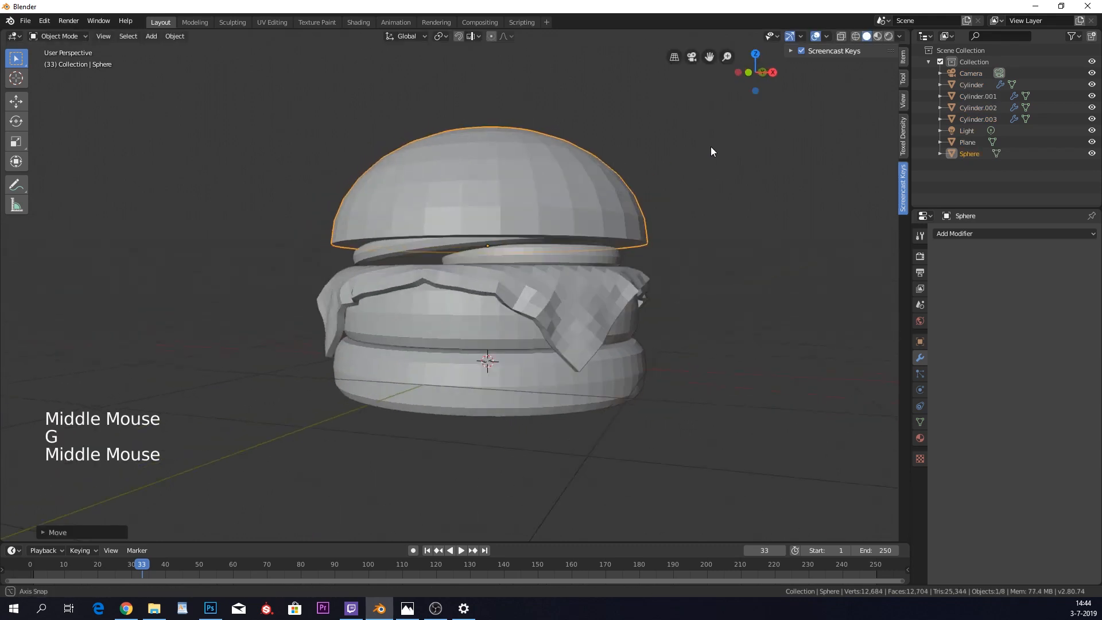
- Tilt the dome by about -6 degrees around the global Y axis
{"action": "key", "text": "r"}
{"action": "key", "text": "x"}
{"action": "key", "text": "y"}
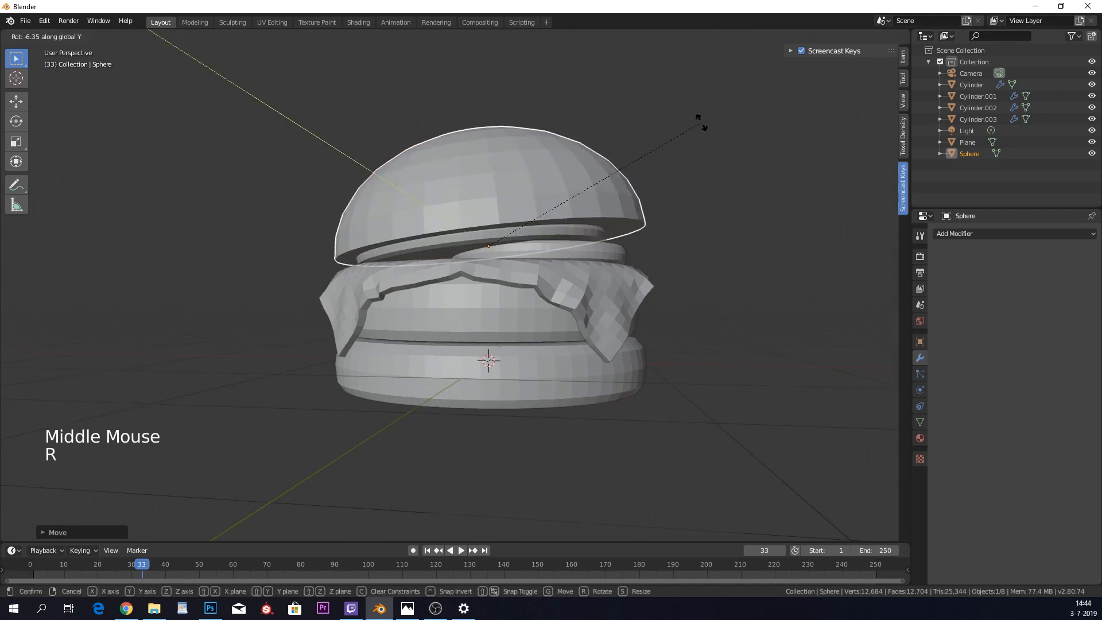
{"action": "left_click", "coordinate": [697, 127]}
{"action": "middle_click_drag", "start_coordinate": [691, 138], "coordinate": [601, 149]}
- Examine how the discs sit beneath the dome from the right side in wireframe, temporarily hiding the dome
{"action": "right_click", "coordinate": [545, 260]}
{"action": "middle_click_drag", "start_coordinate": [545, 260], "coordinate": [569, 236]}
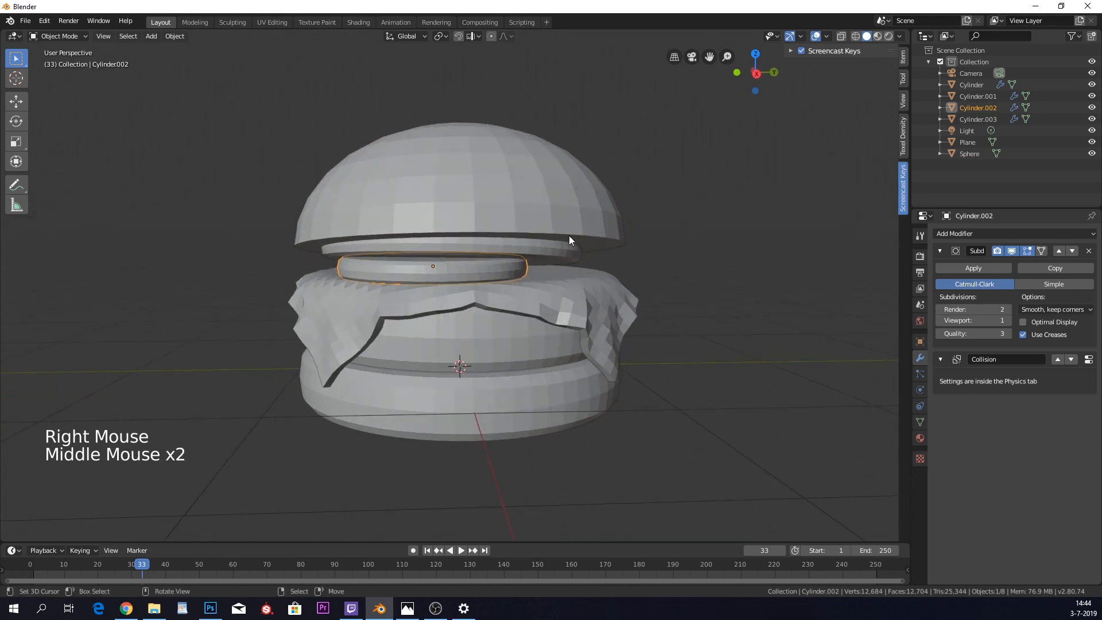
{"action": "key", "text": "KP_3"}
{"action": "right_click", "coordinate": [543, 193]}
{"action": "key", "text": "h"}
{"action": "key", "text": "z"}
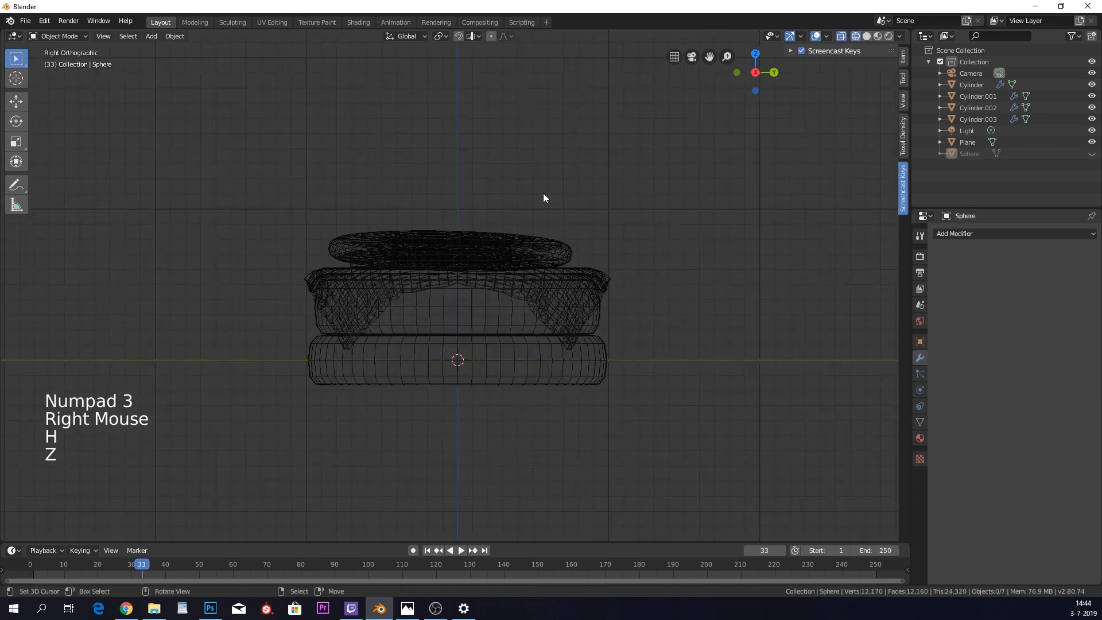
{"action": "key", "text": "alt+h"}
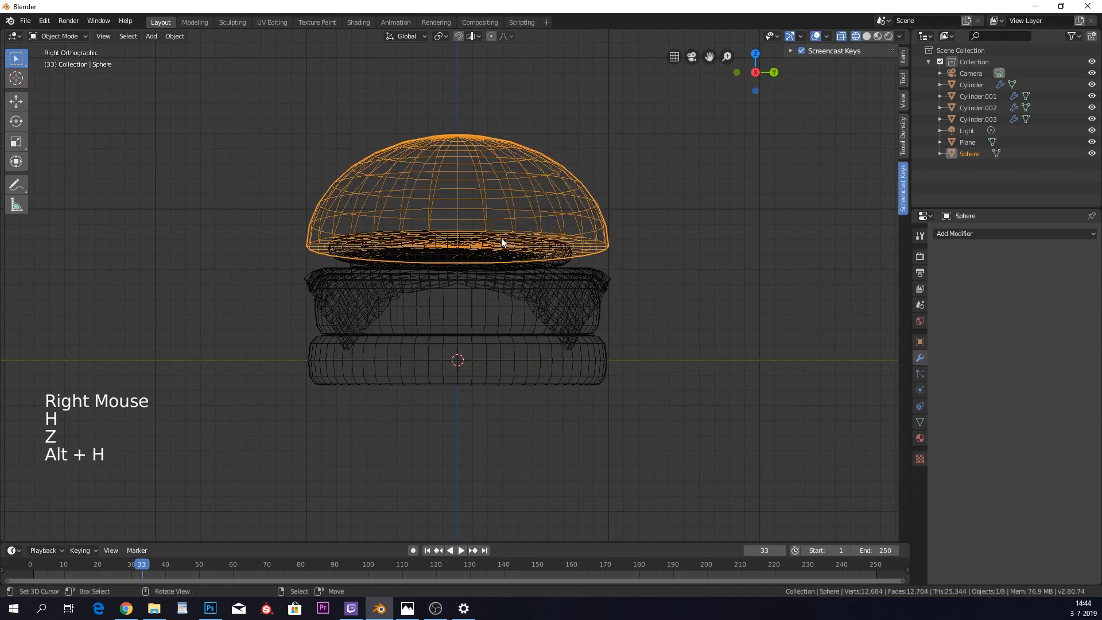
{"action": "key", "text": "z"}
{"action": "middle_click_drag", "start_coordinate": [506, 233], "coordinate": [510, 235]}
- Lower the larger thin disc and the dome along Z so that both sit closer to the draped slice
{"action": "right_click", "coordinate": [511, 236]}
{"action": "key", "text": "g"}
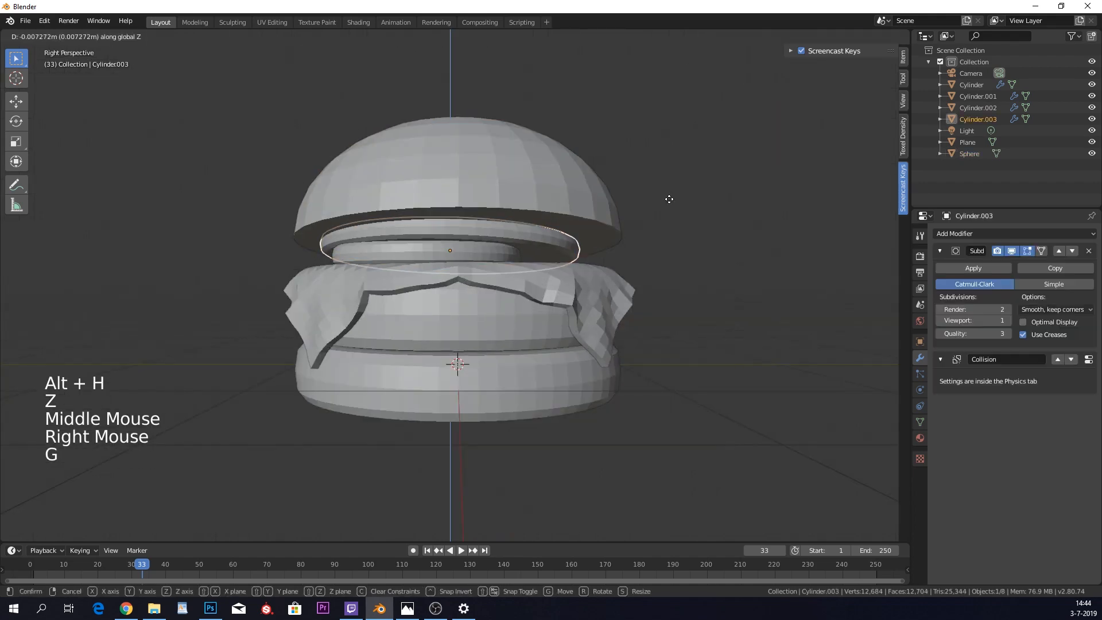
{"action": "right_click", "coordinate": [505, 192]}
{"action": "key", "text": "g"}
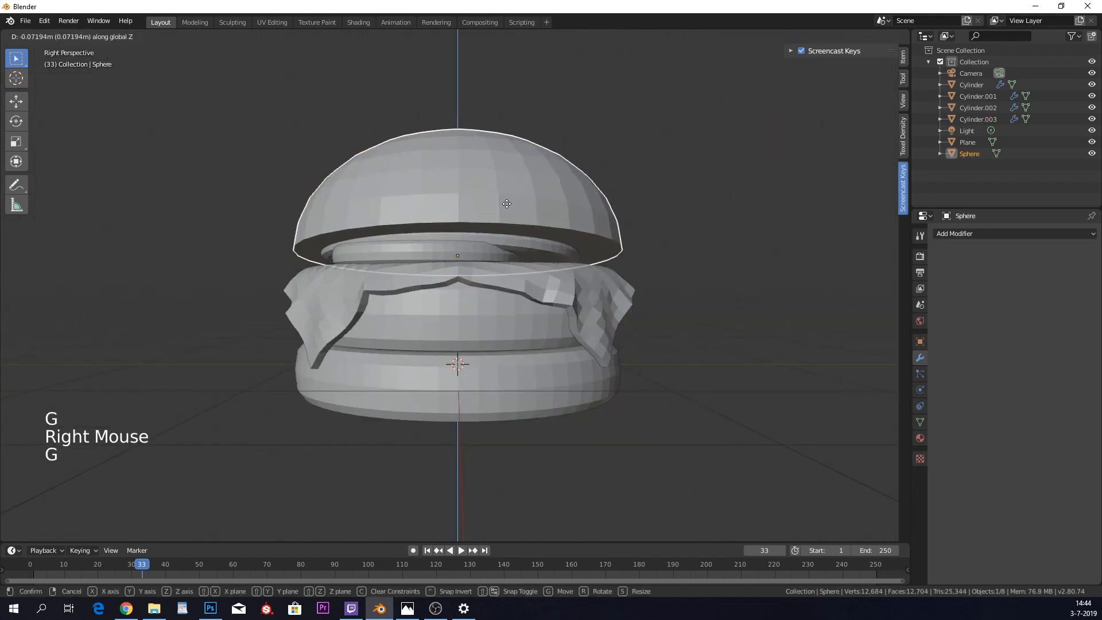
{"action": "left_click", "coordinate": [506, 203]}
{"action": "mouse_move", "coordinate": [535, 194]}
{"action": "middle_mouse_down"}
{"action": "mouse_move", "coordinate": [435, 205]}
{"action": "mouse_move", "coordinate": [528, 200]}
{"action": "middle_mouse_up"}
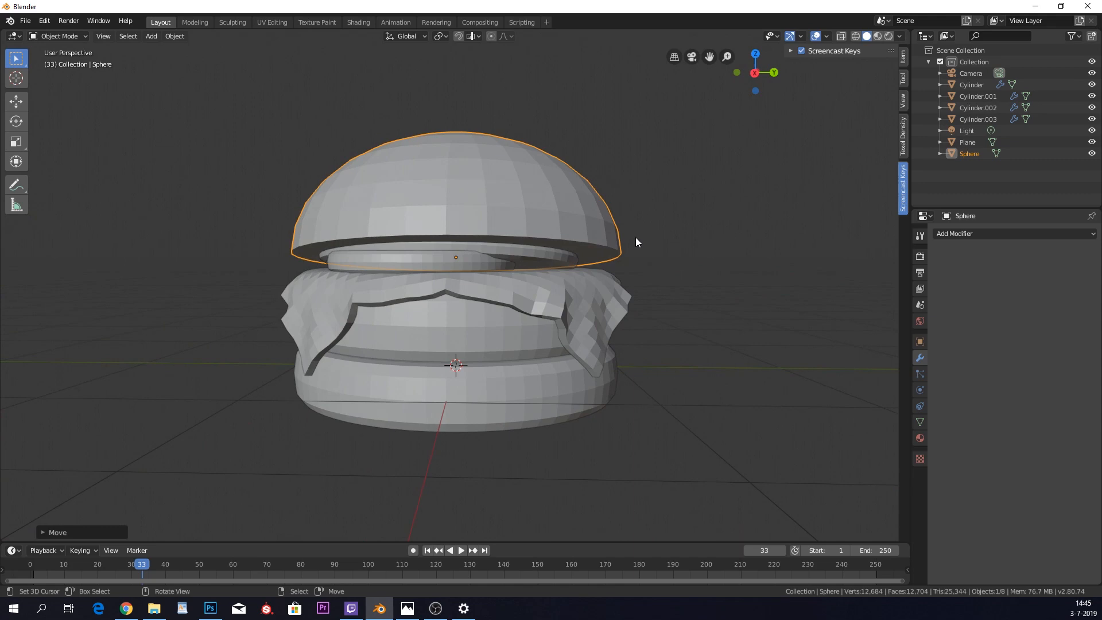
{"action": "mouse_move", "coordinate": [595, 229]}
{"action": "middle_mouse_down"}
{"action": "mouse_move", "coordinate": [513, 209]}
{"action": "mouse_move", "coordinate": [743, 180]}
{"action": "mouse_move", "coordinate": [593, 208]}
{"action": "middle_mouse_up"}
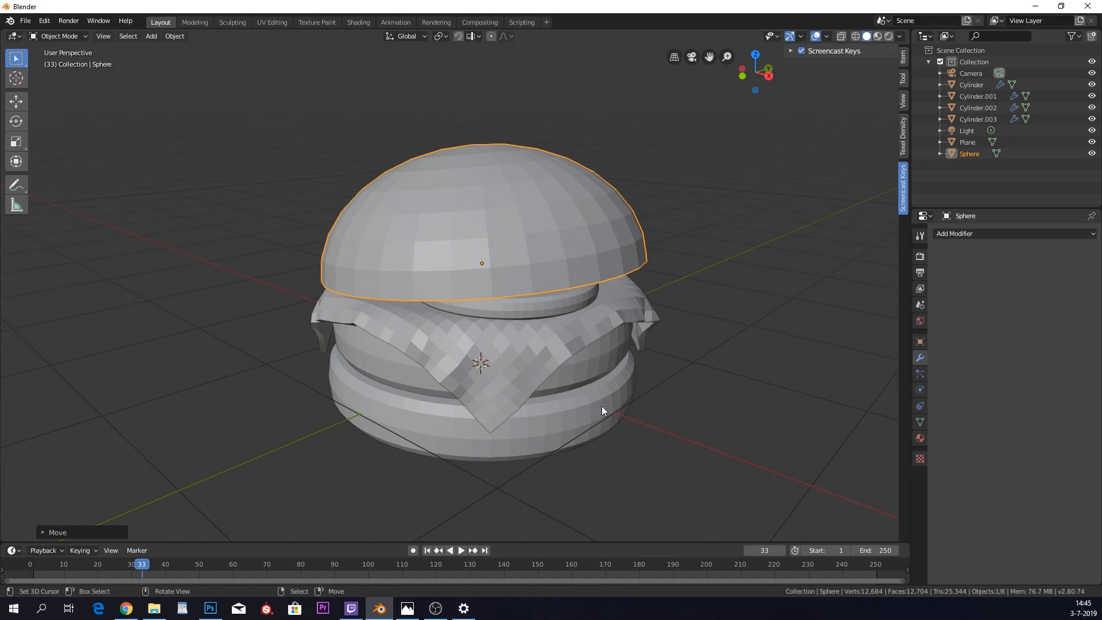
- Add a Decimate modifier to the bottom bun disc and reduce its ratio to about 0.02
{"action": "middle_click_drag", "start_coordinate": [602, 405], "coordinate": [558, 387]}
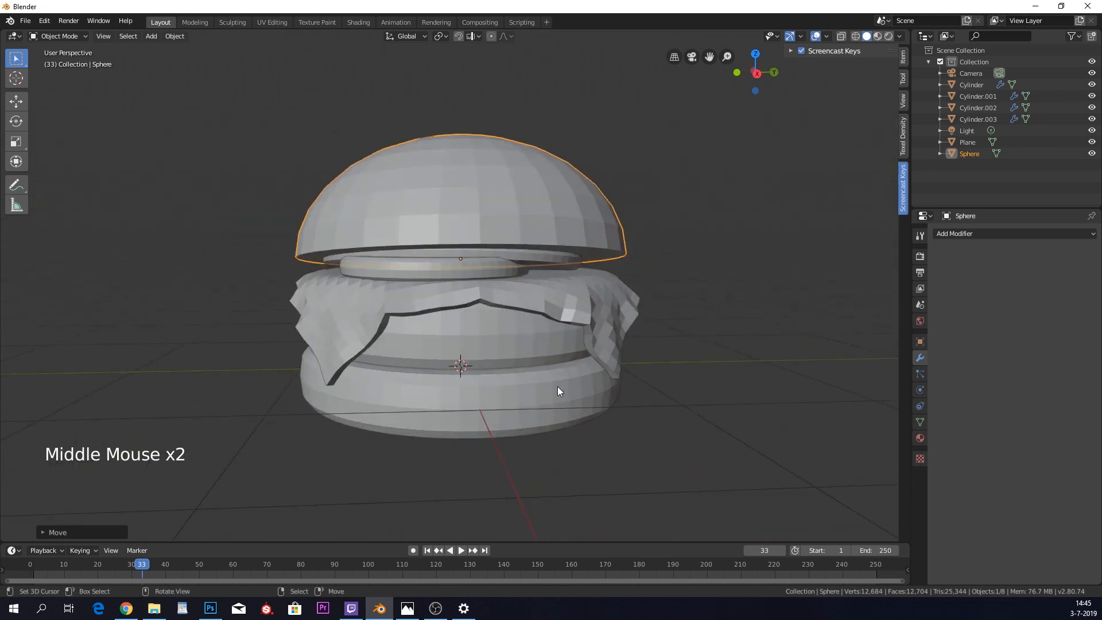
{"action": "right_click", "coordinate": [558, 387]}
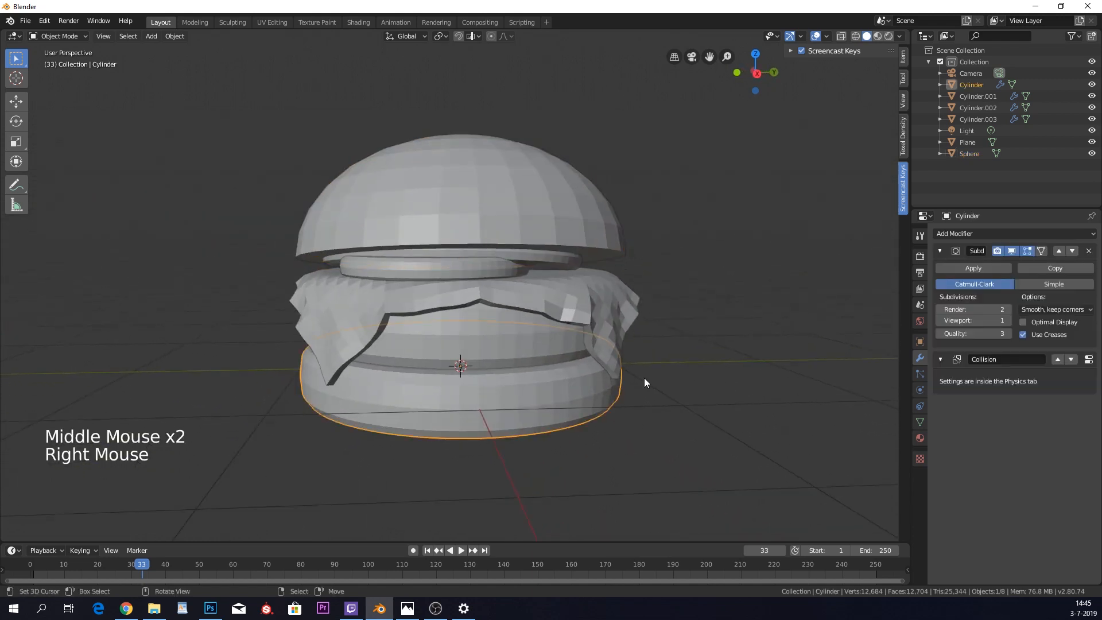
{"action": "left_click", "coordinate": [986, 236]}
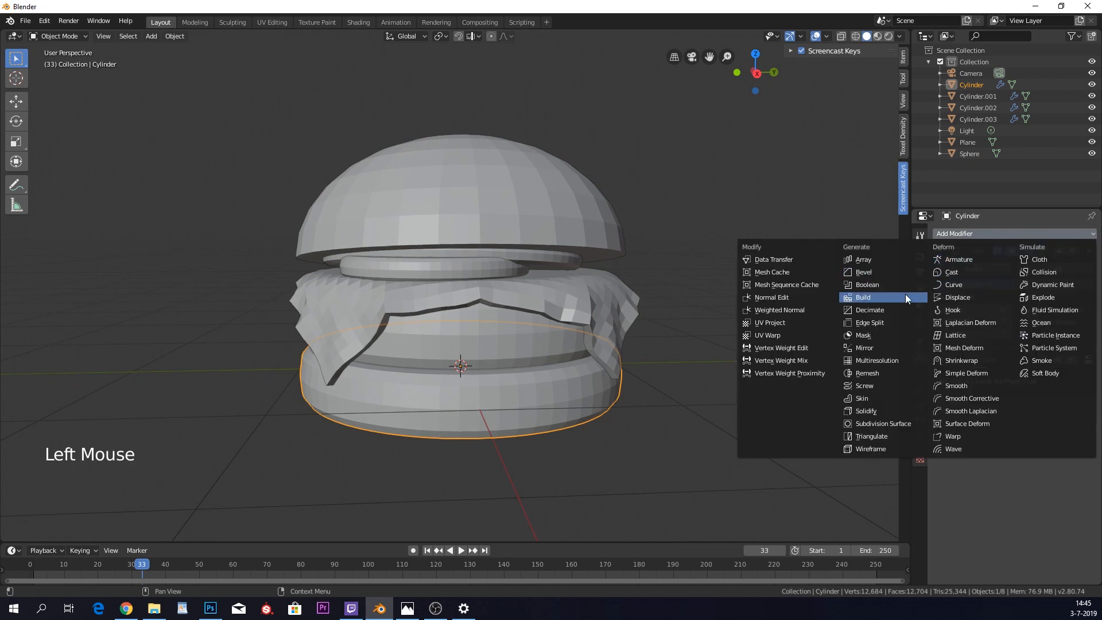
{"action": "left_click", "coordinate": [900, 310]}
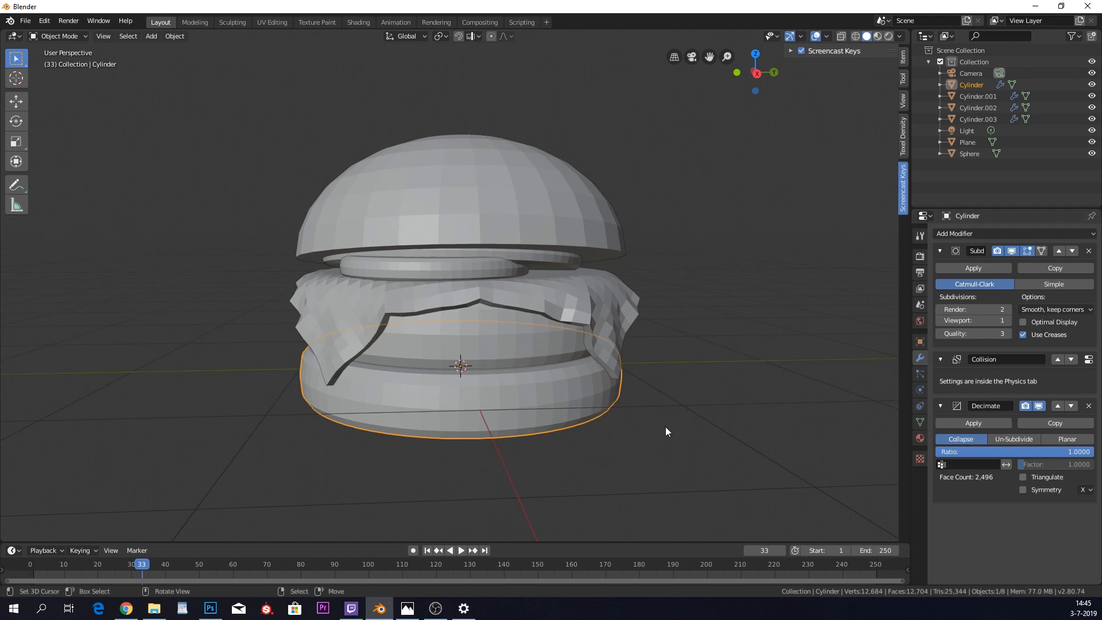
{"action": "left_click_drag", "start_coordinate": [1037, 448], "coordinate": [938, 452]}
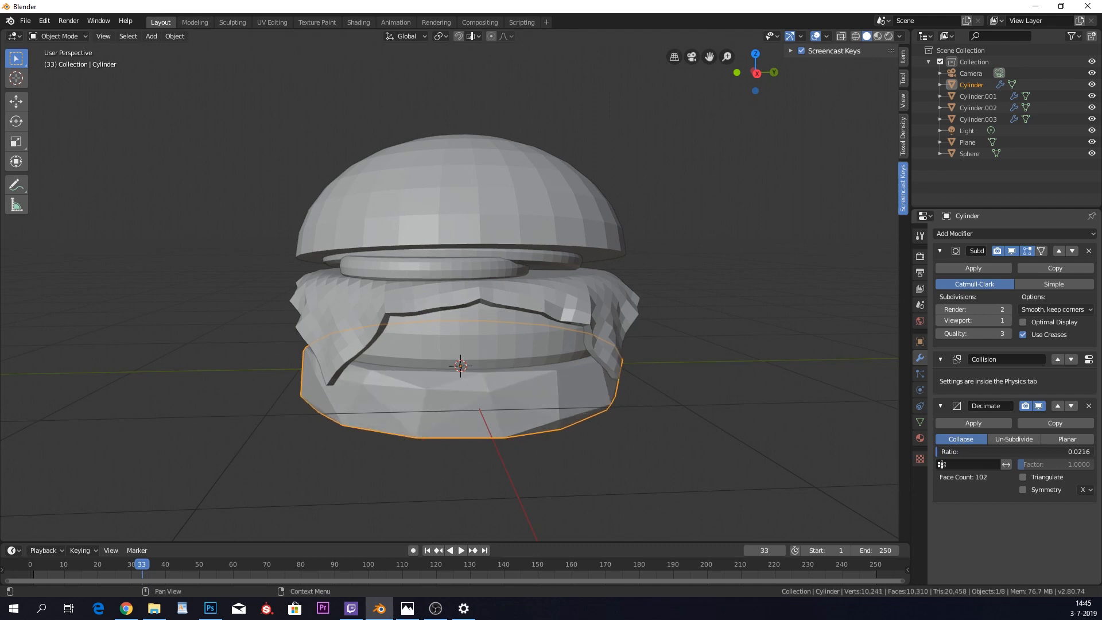
{"action": "middle_click_drag", "start_coordinate": [669, 414], "coordinate": [1007, 429]}
{"action": "left_click_drag", "start_coordinate": [996, 449], "coordinate": [990, 450], "text": "shift"}
- Add a Decimate modifier to the patty disc above the bottom bun and lower its ratio until it looks coarsely faceted
{"action": "middle_click_drag", "start_coordinate": [637, 396], "coordinate": [554, 390]}
{"action": "right_click", "coordinate": [608, 350]}
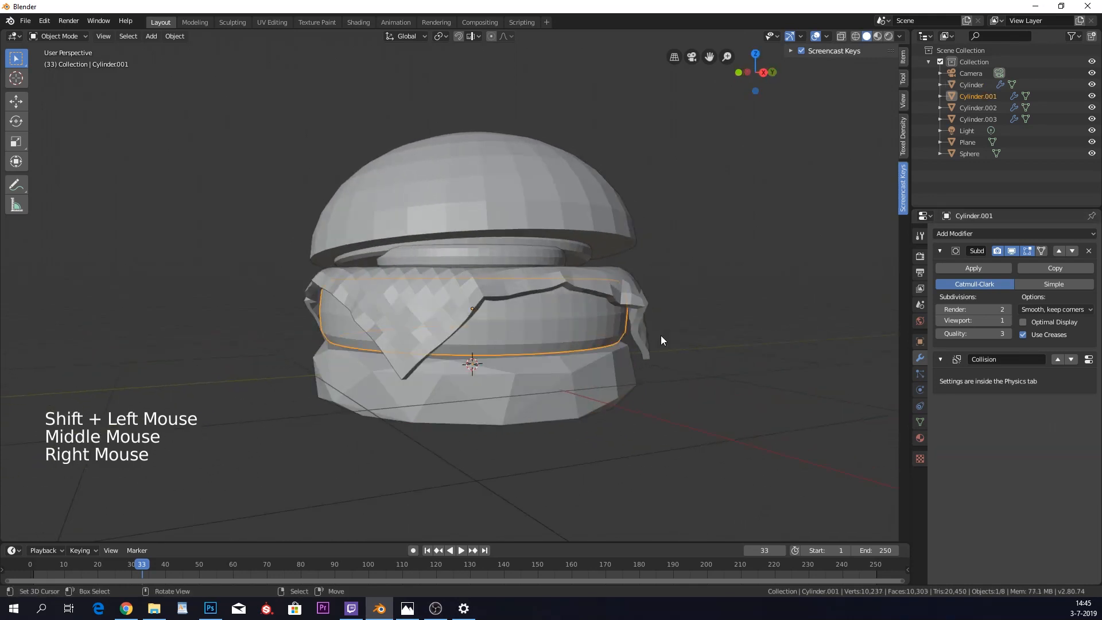
{"action": "left_click", "coordinate": [981, 235]}
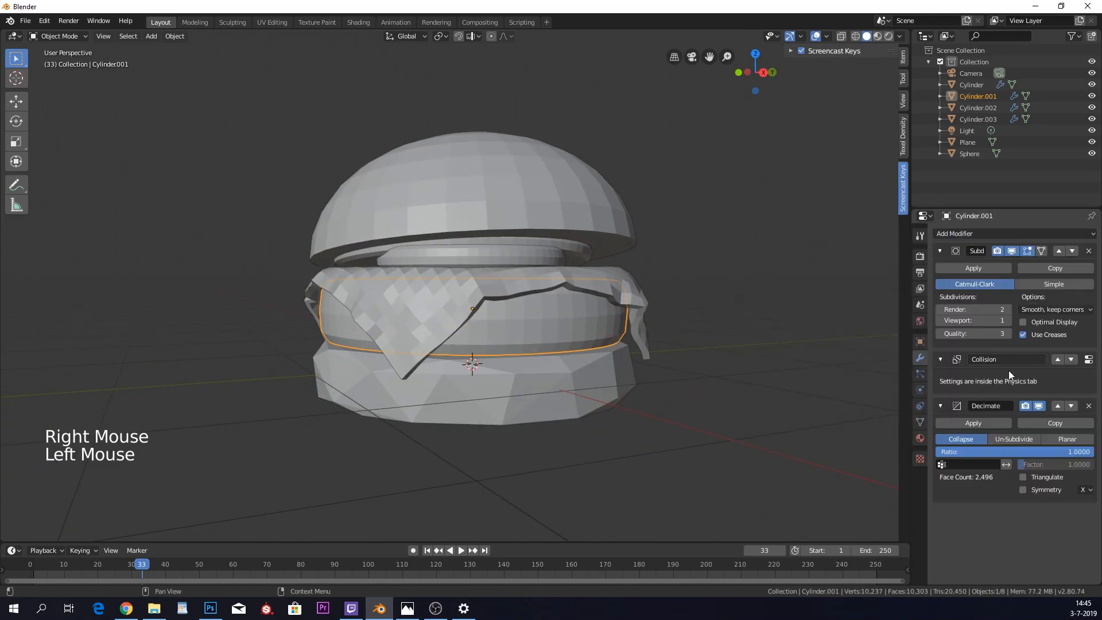
{"action": "left_click_drag", "start_coordinate": [1079, 452], "coordinate": [955, 452], "text": "shift"}
- Add a Decimate modifier to the draped cheese slice and lower its ratio until the cloth breaks into large facets
{"action": "middle_click_drag", "start_coordinate": [632, 241], "coordinate": [605, 247]}
{"action": "right_click", "coordinate": [604, 247]}
{"action": "left_click", "coordinate": [997, 233]}
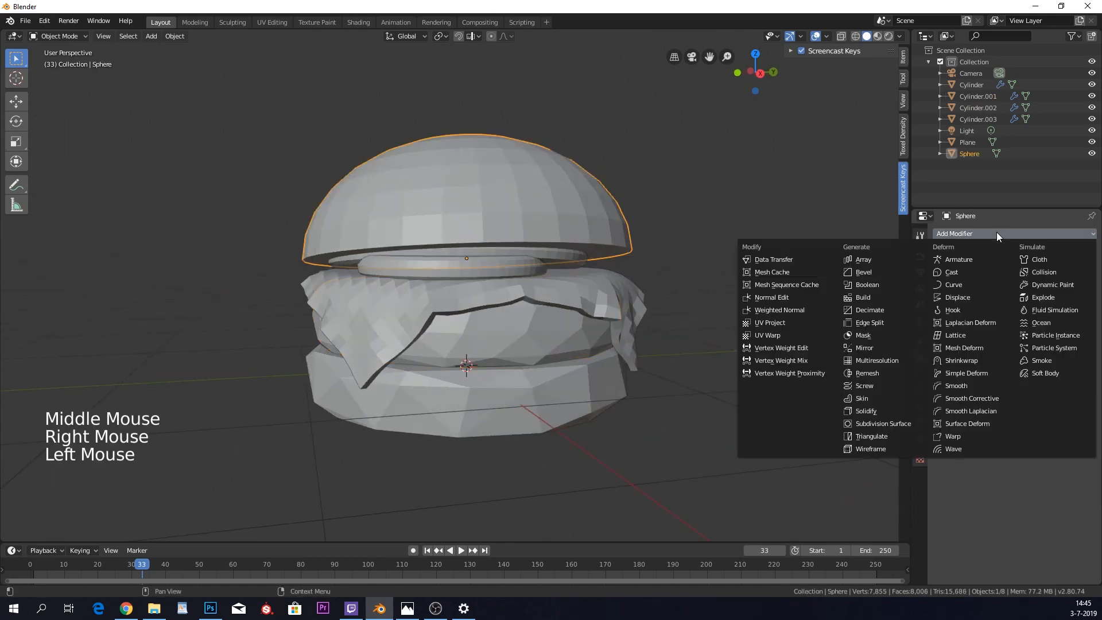
{"action": "right_click", "coordinate": [507, 298]}
{"action": "right_click", "coordinate": [507, 298]}
{"action": "left_click", "coordinate": [947, 234]}
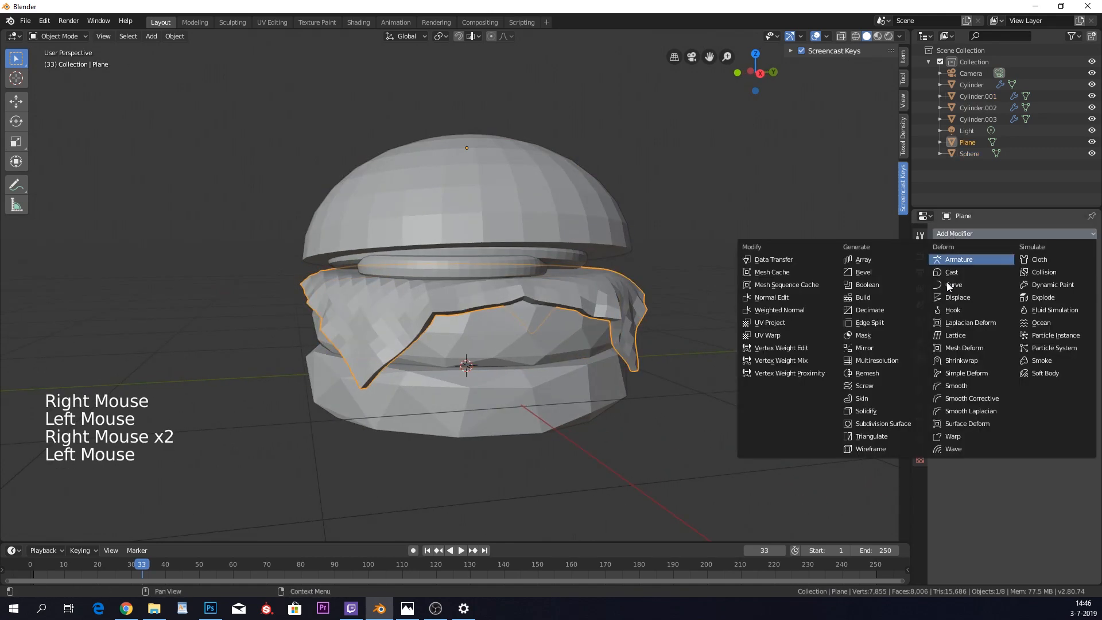
{"action": "left_click", "coordinate": [870, 310]}
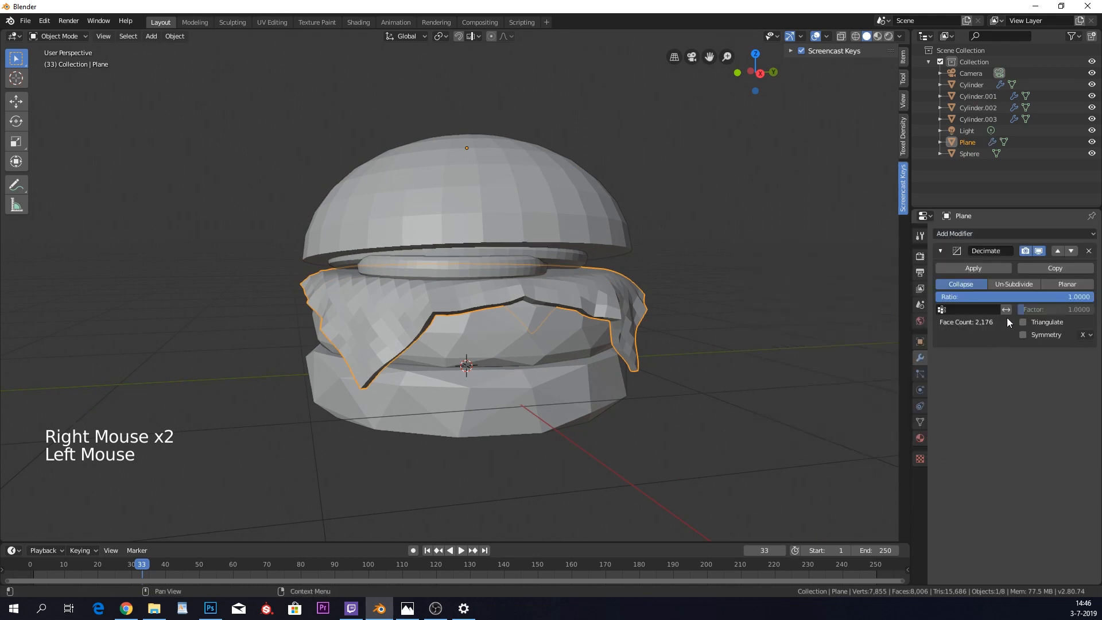
{"action": "mouse_move", "coordinate": [1006, 297]}
{"action": "left_mouse_down"}
{"action": "mouse_move", "coordinate": [944, 297]}
{"action": "mouse_move", "coordinate": [990, 294]}
{"action": "left_mouse_up"}
- Add a Decimate modifier to the smaller thin disc on the cheese and set its ratio to about 0.0144
{"action": "middle_click_drag", "start_coordinate": [673, 315], "coordinate": [591, 314]}
{"action": "right_click", "coordinate": [449, 240]}
{"action": "right_click", "coordinate": [449, 240]}
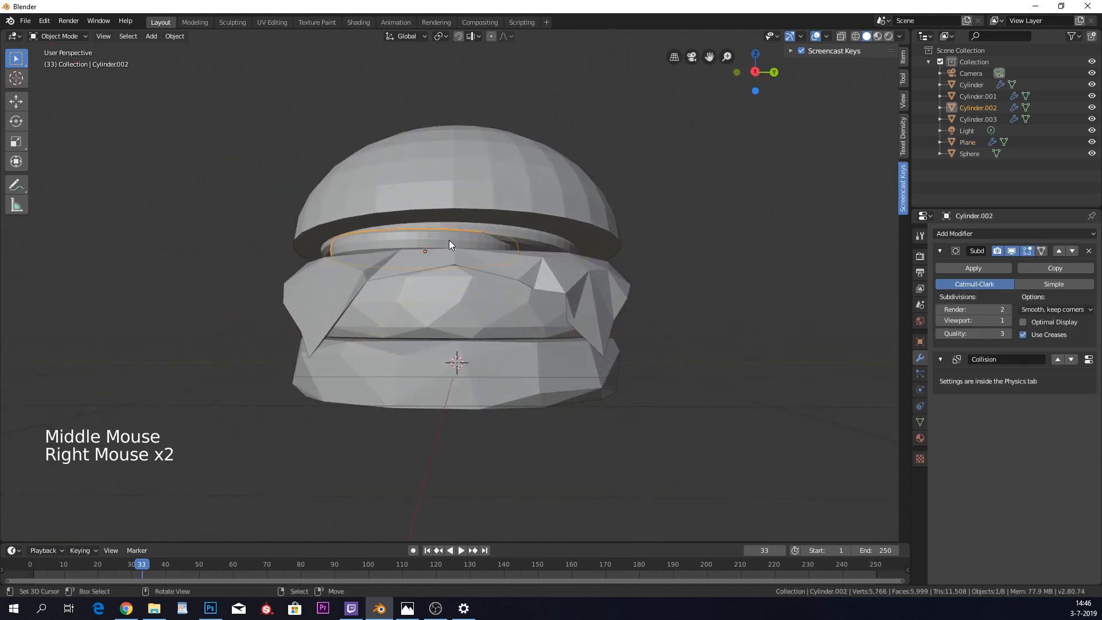
{"action": "left_click", "coordinate": [1008, 233]}
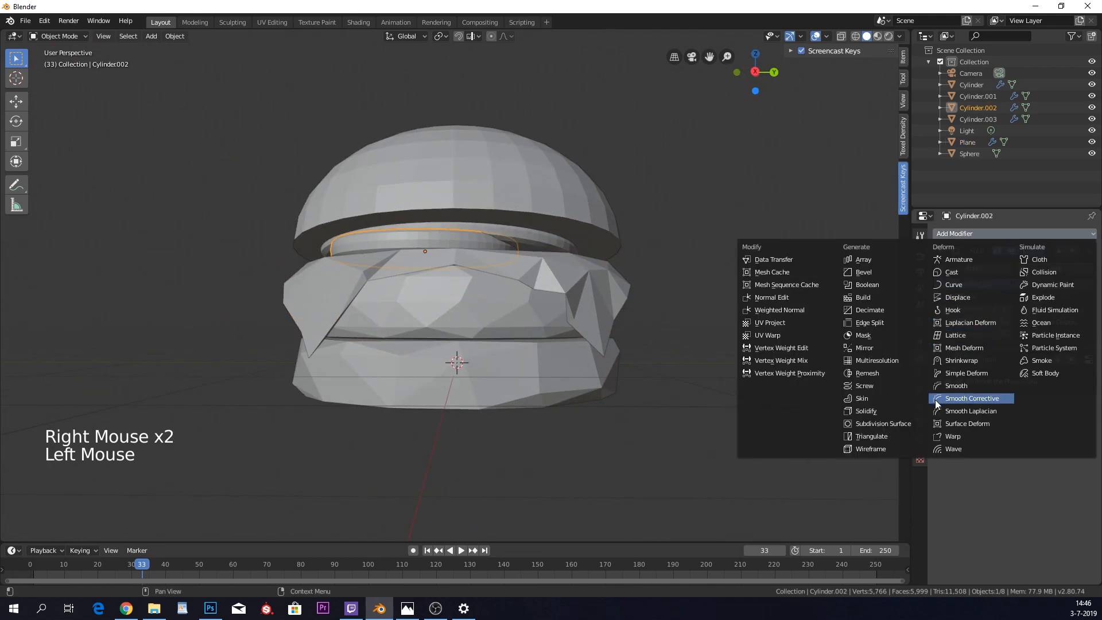
{"action": "left_click", "coordinate": [887, 311]}
{"action": "middle_click_drag", "start_coordinate": [699, 310], "coordinate": [705, 322]}
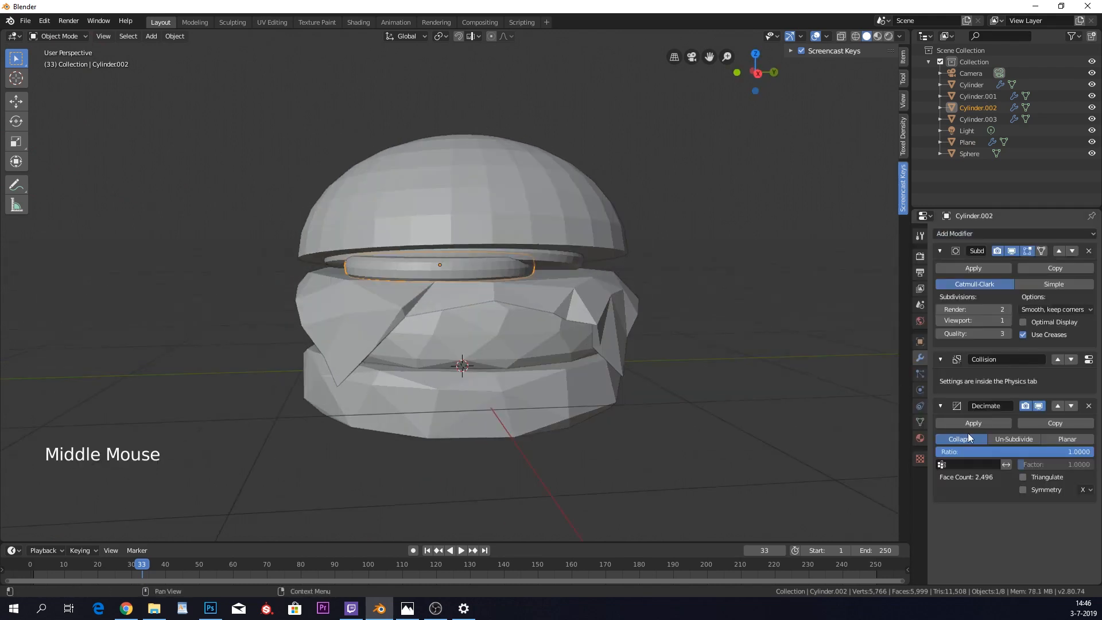
{"action": "left_click_drag", "start_coordinate": [1025, 450], "coordinate": [939, 452]}
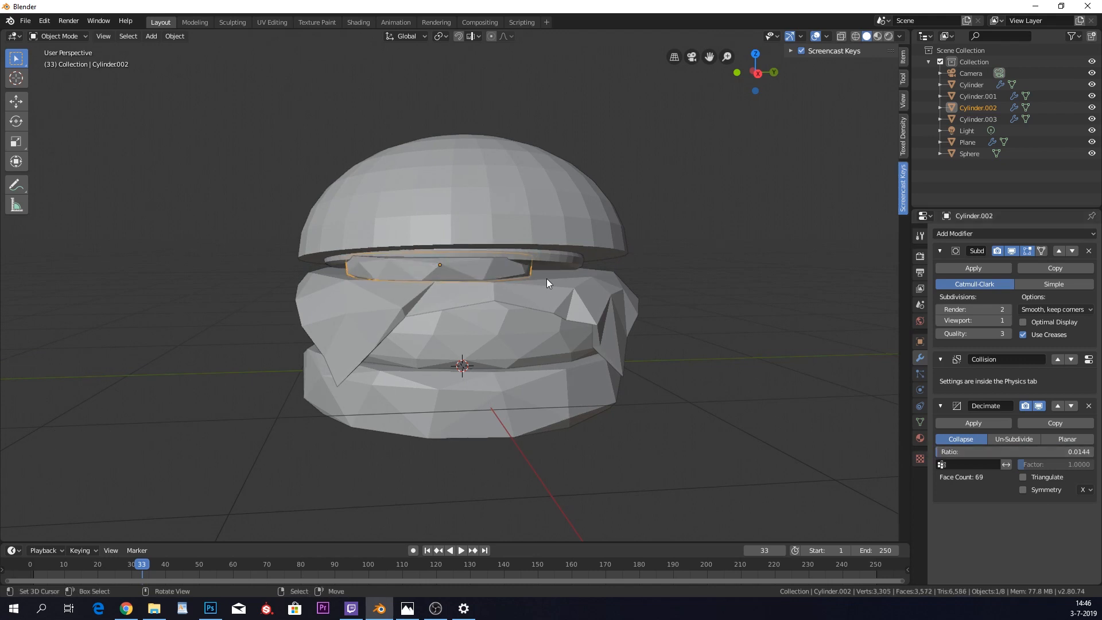
- Add a Decimate modifier to the larger thin disc under the dome and set its ratio to about 0.0108
{"action": "right_click", "coordinate": [591, 257]}
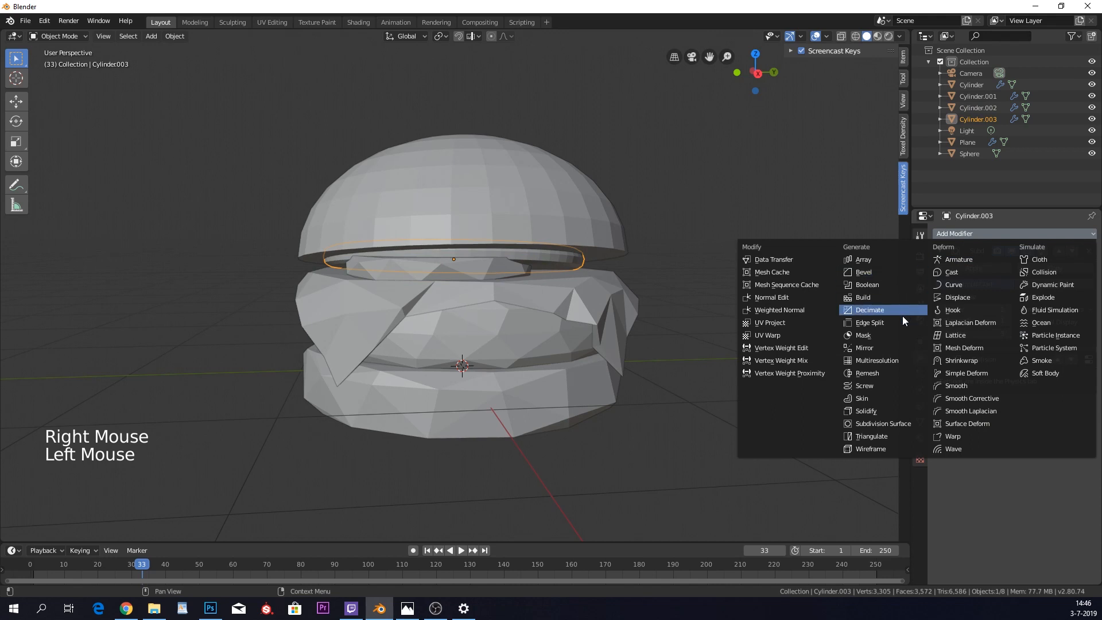
{"action": "left_click", "coordinate": [898, 309]}
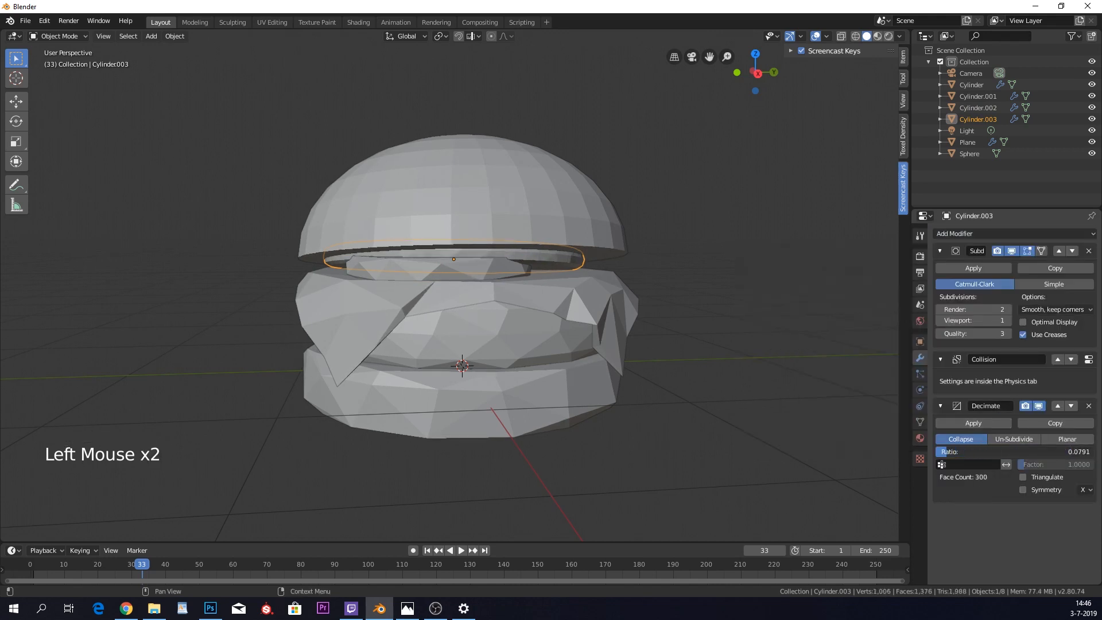
{"action": "left_click_drag", "start_coordinate": [948, 452], "coordinate": [940, 451]}
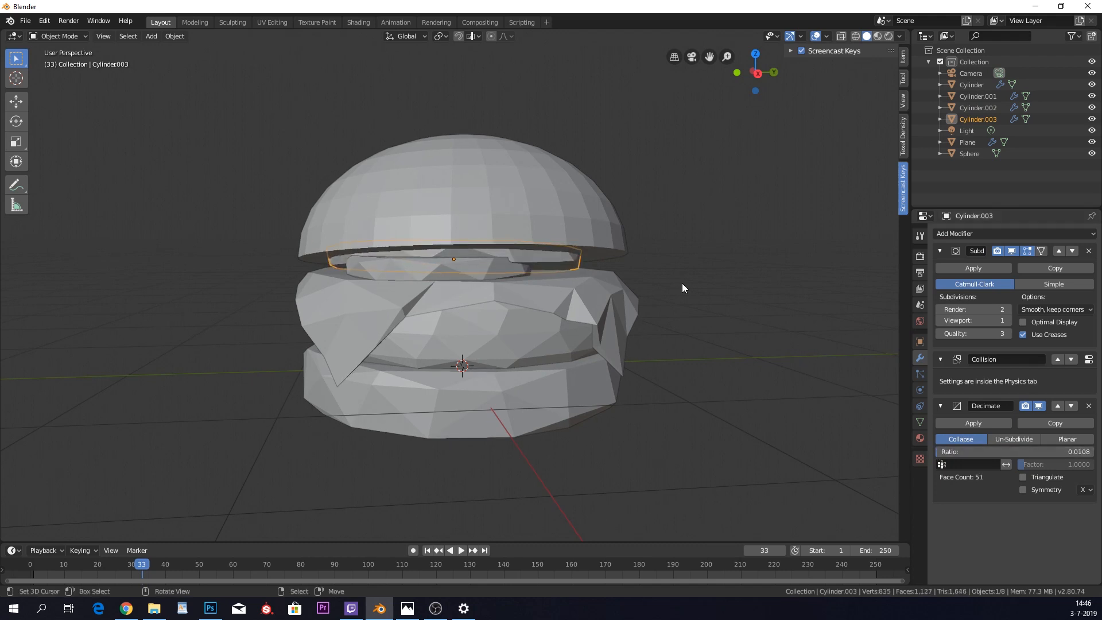
- Add a Decimate modifier to the top bun dome and reduce its ratio to about 0.0874
{"action": "right_click", "coordinate": [565, 219]}
{"action": "left_click", "coordinate": [942, 233]}
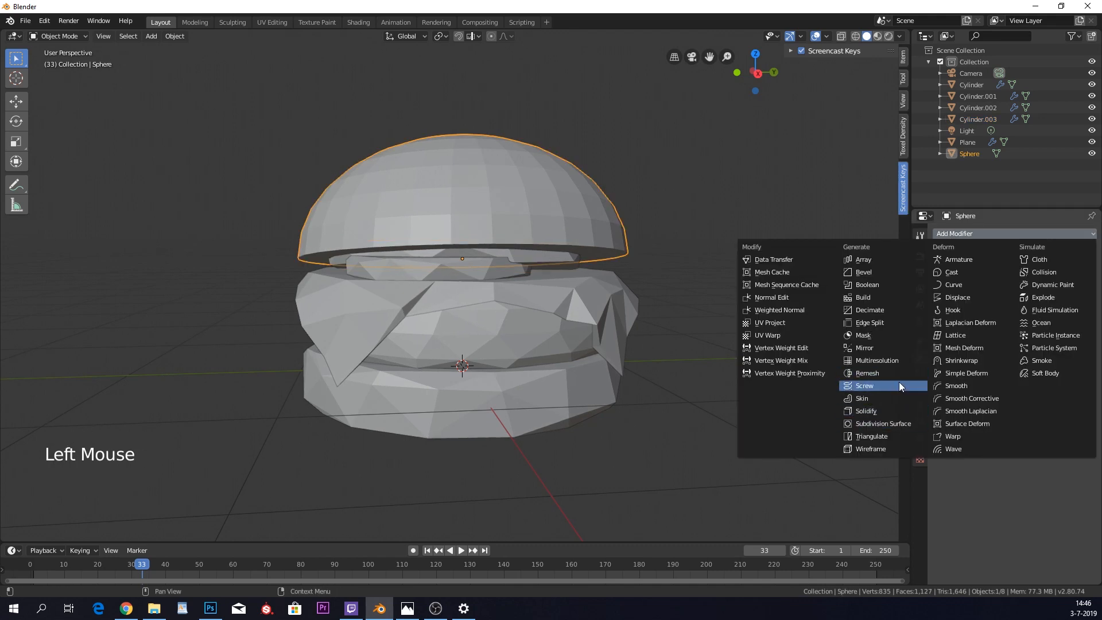
{"action": "left_click", "coordinate": [887, 306]}
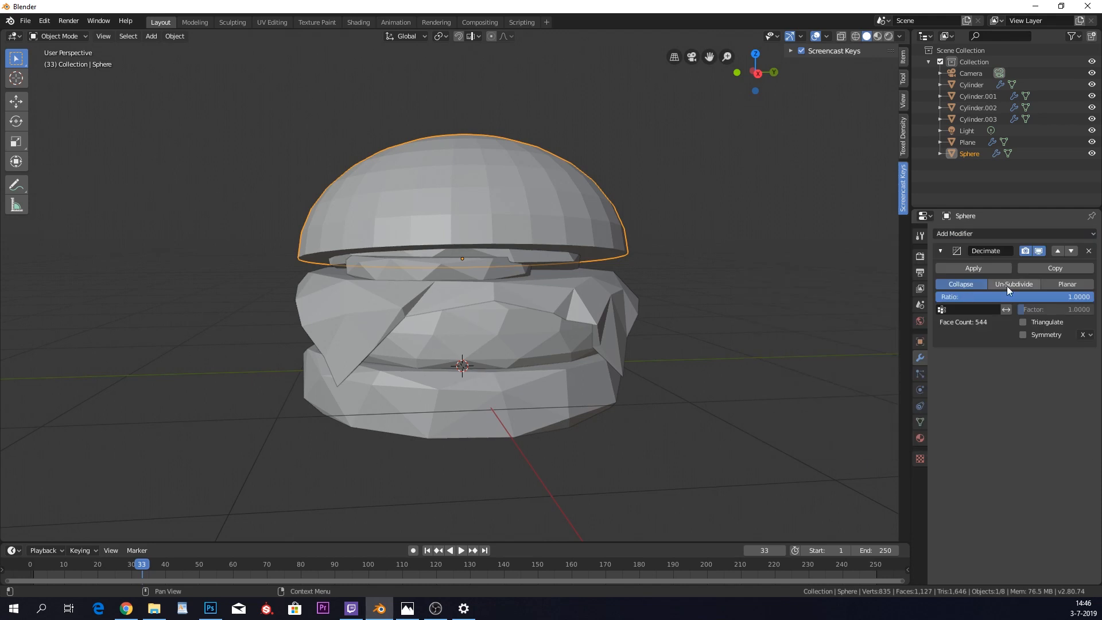
{"action": "left_click_drag", "start_coordinate": [1082, 296], "coordinate": [951, 297]}
{"action": "middle_click_drag", "start_coordinate": [858, 310], "coordinate": [574, 290]}
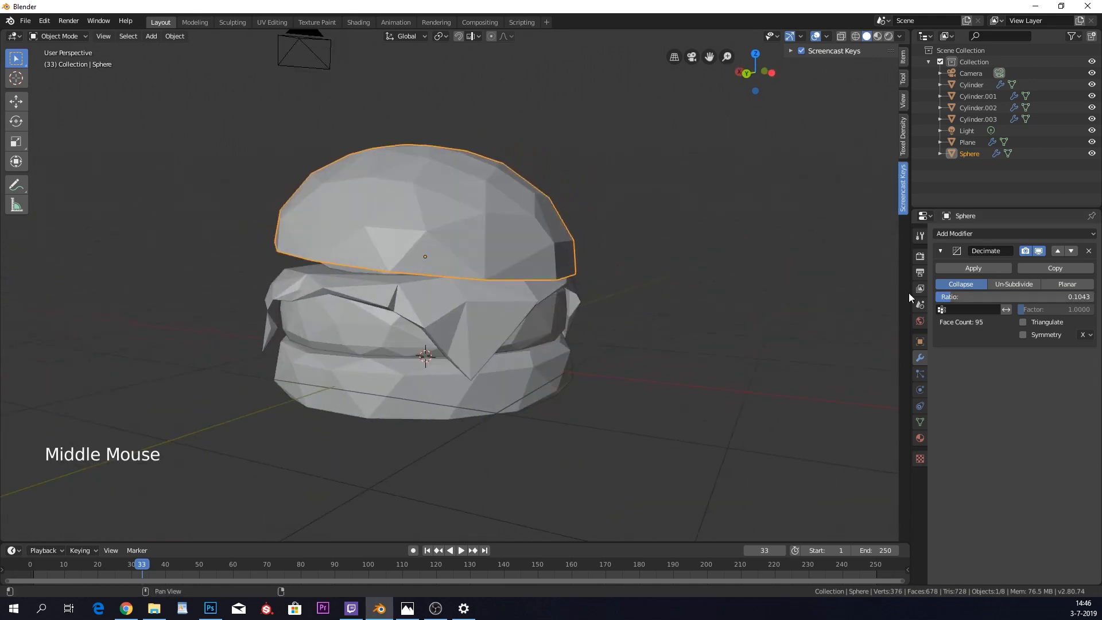
{"action": "left_click_drag", "start_coordinate": [964, 296], "coordinate": [941, 299], "text": "shift"}
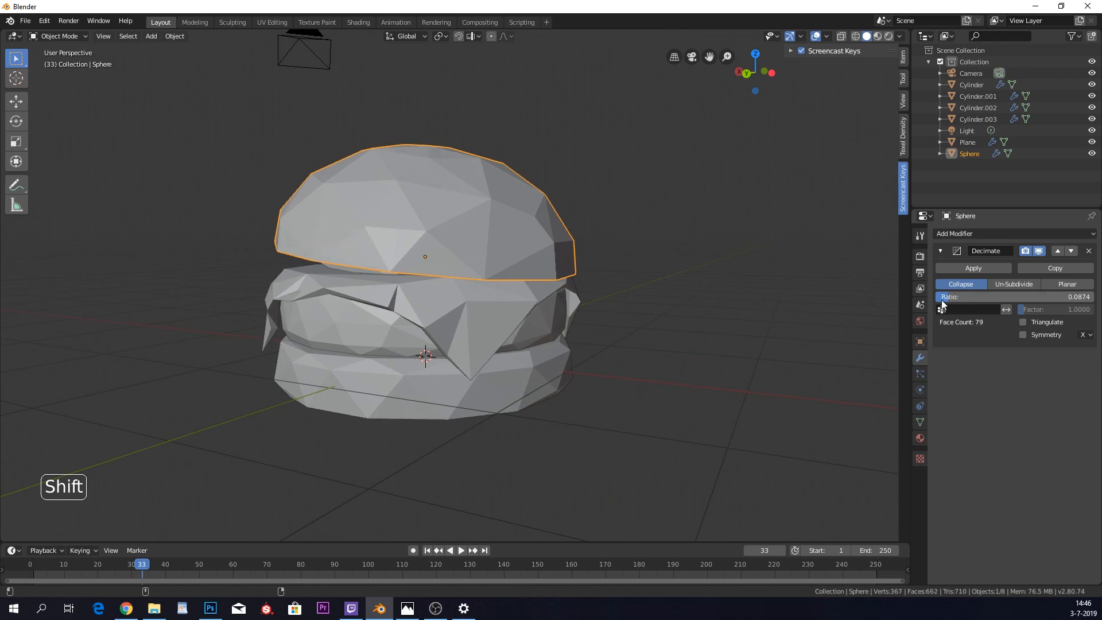
- Flatten the smaller thin disc slightly and lower it along Z toward the cheese slice
{"action": "middle_click_drag", "start_coordinate": [786, 321], "coordinate": [533, 296]}
{"action": "scroll", "coordinate": [532, 295], "scroll_direction": "up", "scroll_amount": 1}
{"action": "middle_click_drag", "start_coordinate": [622, 276], "coordinate": [527, 249]}
{"action": "scroll", "coordinate": [516, 267], "scroll_direction": "down", "scroll_amount": 4}
{"action": "scroll", "coordinate": [557, 291], "scroll_direction": "up", "scroll_amount": 2}
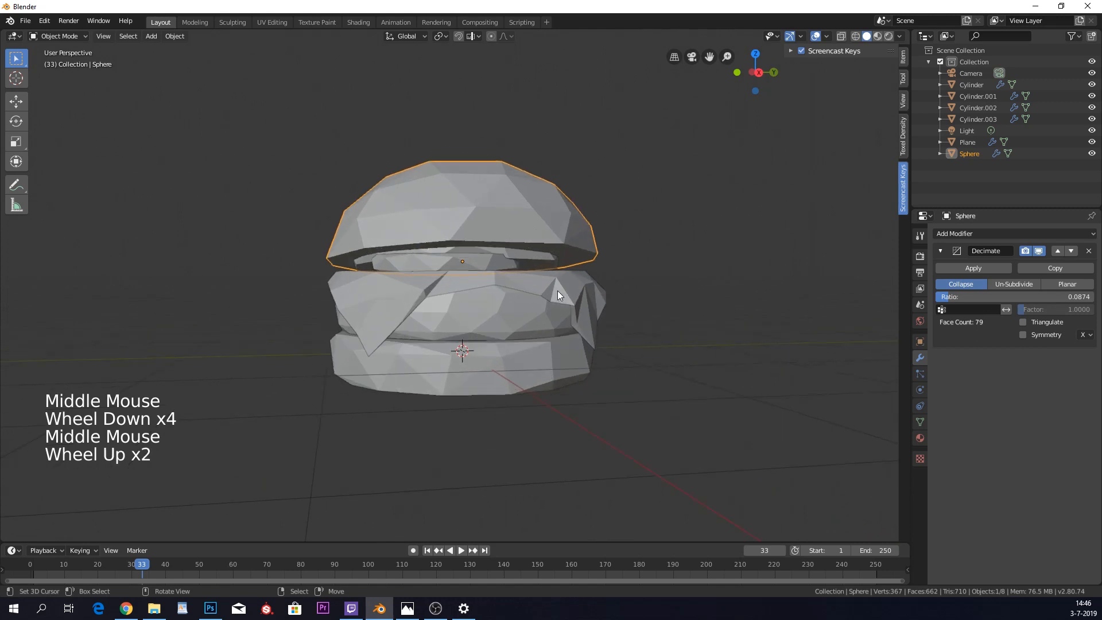
{"action": "middle_click_drag", "start_coordinate": [560, 292], "coordinate": [581, 328], "text": "shift"}
{"action": "scroll", "coordinate": [539, 345], "scroll_direction": "up", "scroll_amount": 2}
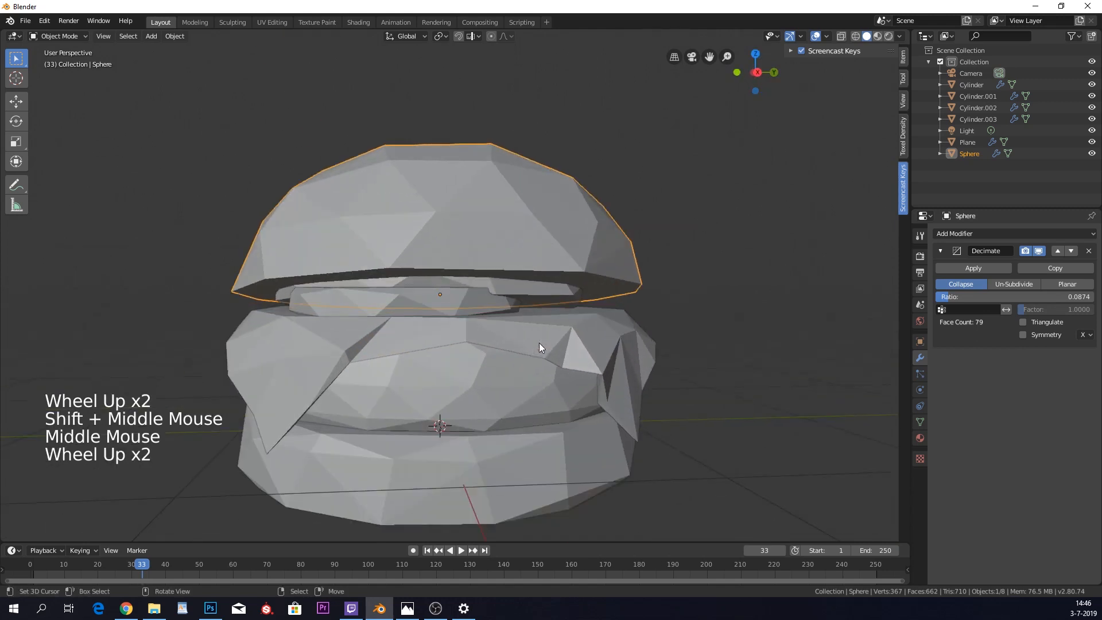
{"action": "right_click", "coordinate": [431, 311]}
{"action": "key", "text": "s"}
{"action": "left_click", "coordinate": [470, 307]}
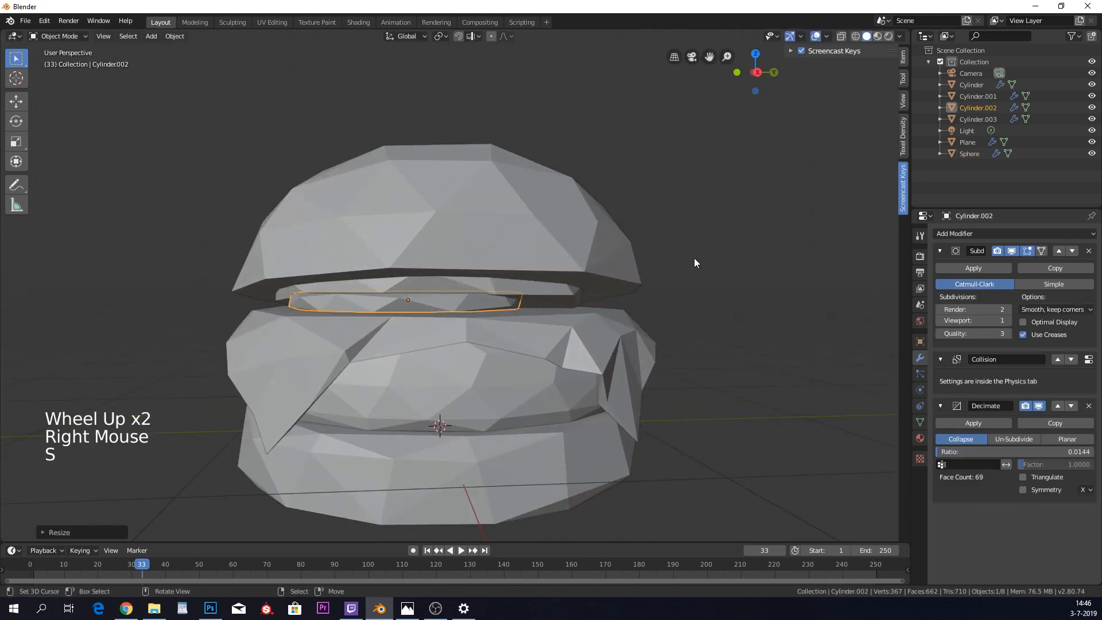
{"action": "key", "text": "g"}
{"action": "key", "text": "z"}
{"action": "left_click", "coordinate": [697, 267]}
- Adjust the height of the larger thin disc along Z between the dome and the smaller disc
{"action": "right_click", "coordinate": [535, 291]}
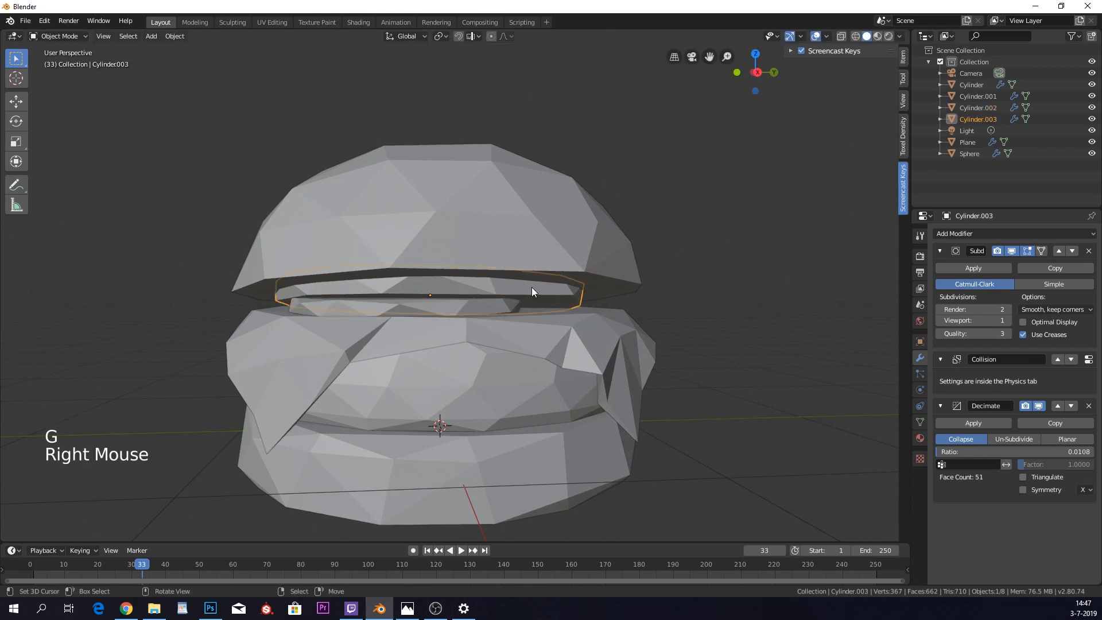
{"action": "key", "text": "g"}
{"action": "key", "text": "z"}
{"action": "key", "text": "Tab"}
{"action": "middle_click_drag", "start_coordinate": [591, 278], "coordinate": [659, 269]}
{"action": "right_click", "coordinate": [590, 263]}
{"action": "right_click", "coordinate": [603, 247], "text": "shift"}
{"action": "key", "text": "z"}
{"action": "key", "text": "z"}
{"action": "key", "text": "z"}
{"action": "key", "text": "Tab"}
- Hide the dome, enable proportional editing, and shift two rim vertices of the larger thin disc's mesh
{"action": "right_click", "coordinate": [622, 252]}
{"action": "key", "text": "h"}
{"action": "right_click", "coordinate": [569, 280]}
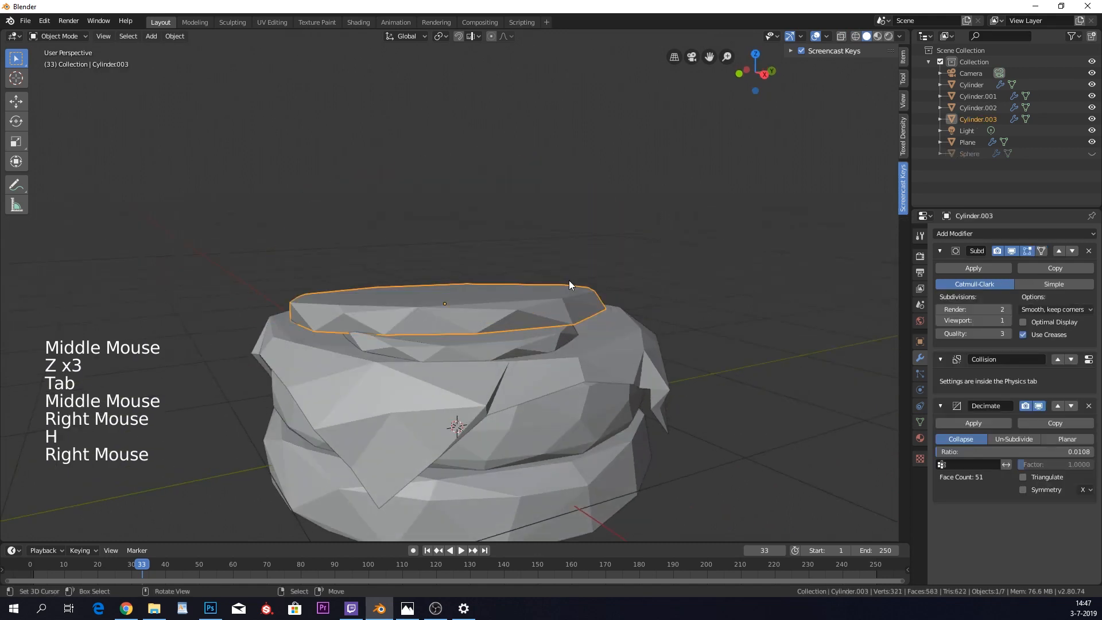
{"action": "key", "text": "Tab"}
{"action": "right_click_drag", "start_coordinate": [582, 301], "coordinate": [583, 308]}
{"action": "right_click", "coordinate": [584, 299]}
{"action": "right_click", "coordinate": [585, 323], "text": "shift"}
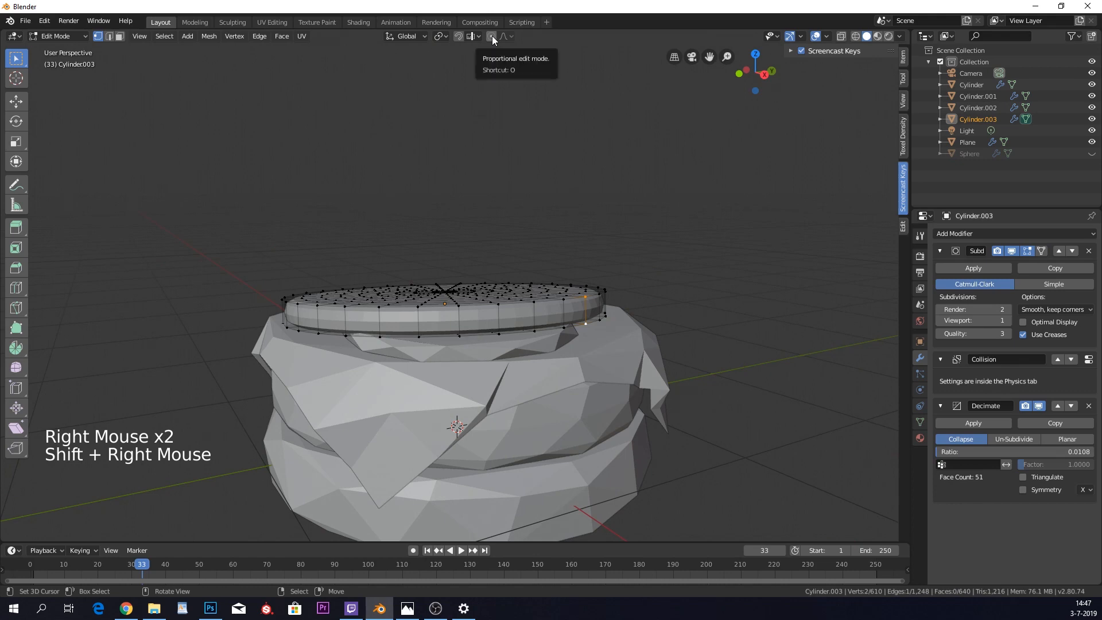
{"action": "left_click", "coordinate": [491, 36]}
{"action": "middle_click_drag", "start_coordinate": [717, 235], "coordinate": [569, 272]}
{"action": "key", "text": "g"}
{"action": "left_click", "coordinate": [763, 243]}
- Move several more rim vertices of the larger thin disc with proportional falloff to give it an irregular outline
{"action": "right_click", "coordinate": [568, 273]}
{"action": "key", "text": "g"}
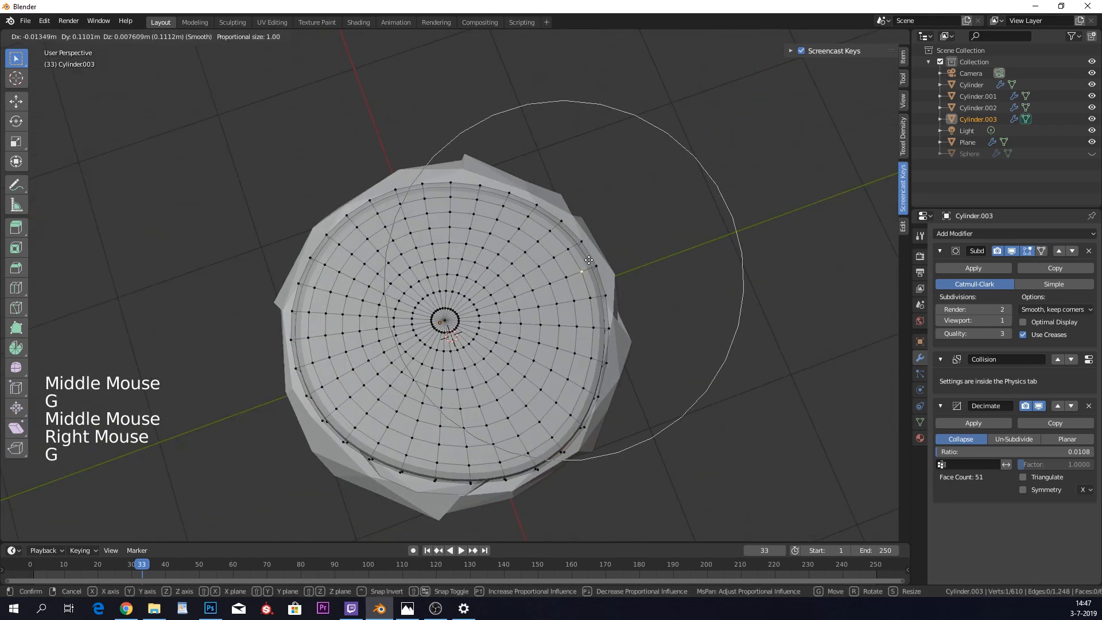
{"action": "left_click", "coordinate": [597, 265]}
{"action": "right_click", "coordinate": [601, 357]}
{"action": "key", "text": "g"}
{"action": "left_click", "coordinate": [617, 359]}
{"action": "right_click", "coordinate": [586, 430]}
{"action": "key", "text": "g"}
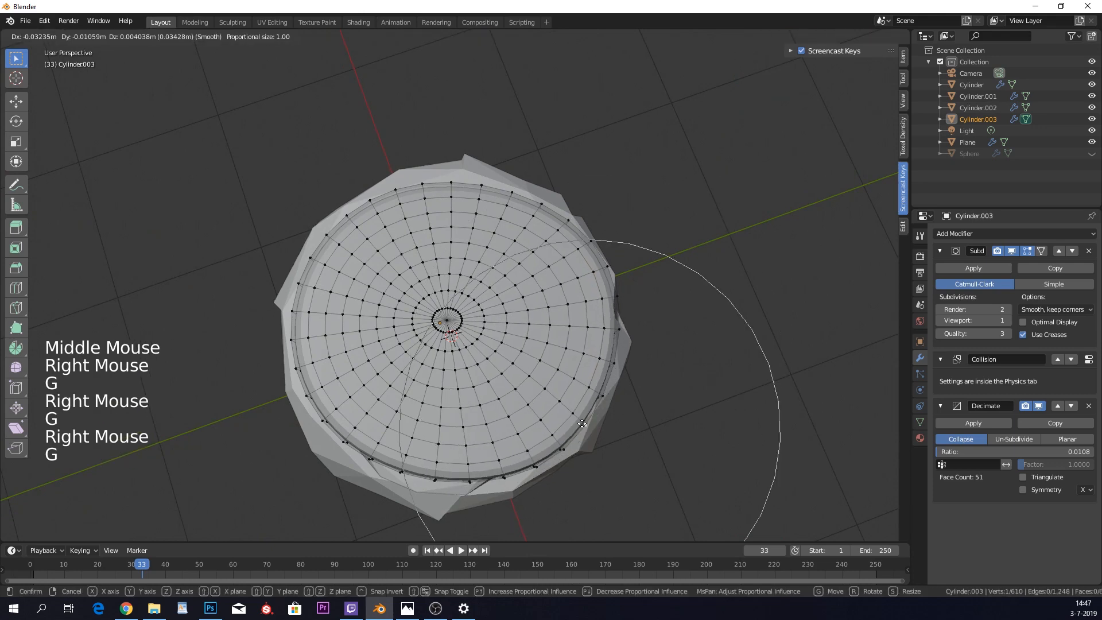
{"action": "left_click", "coordinate": [575, 420]}
{"action": "right_click_drag", "start_coordinate": [439, 454], "coordinate": [443, 464]}
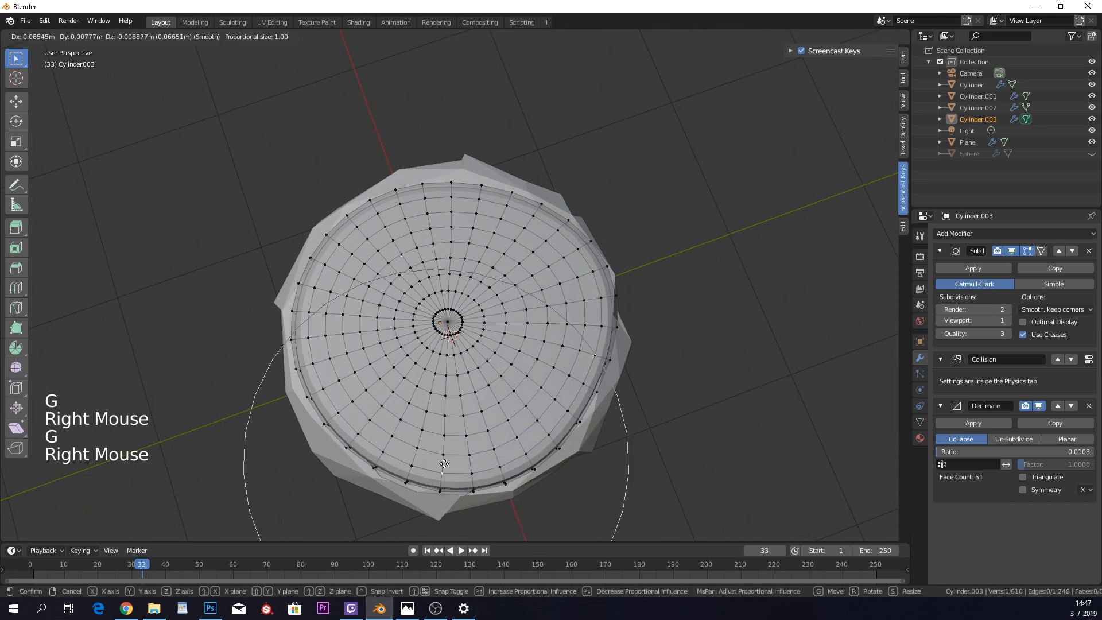
{"action": "key", "text": "Tab"}
- Temporarily reveal the dome to check how the reshaped larger disc sits beneath it
{"action": "middle_click_drag", "start_coordinate": [691, 359], "coordinate": [699, 220]}
{"action": "key", "text": "alt+h"}
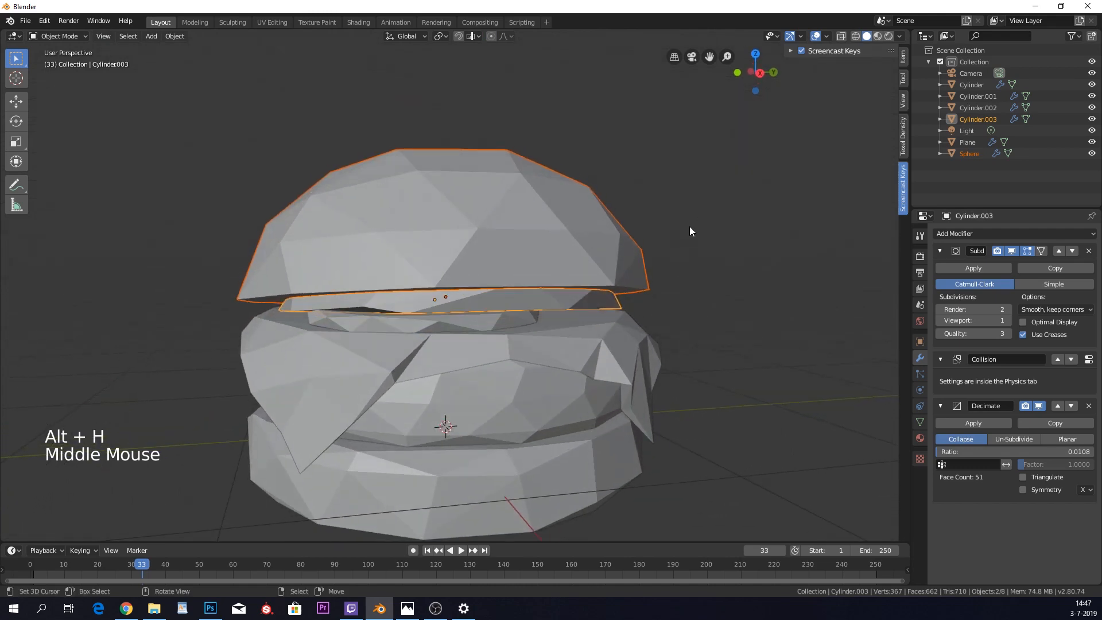
{"action": "right_click", "coordinate": [625, 229]}
{"action": "key", "text": "h"}
- Fine-tune the larger thin disc's Decimate ratio to 0.0128
{"action": "right_click", "coordinate": [573, 295]}
{"action": "right_click", "coordinate": [573, 295]}
{"action": "middle_click_drag", "start_coordinate": [575, 299], "coordinate": [952, 307]}
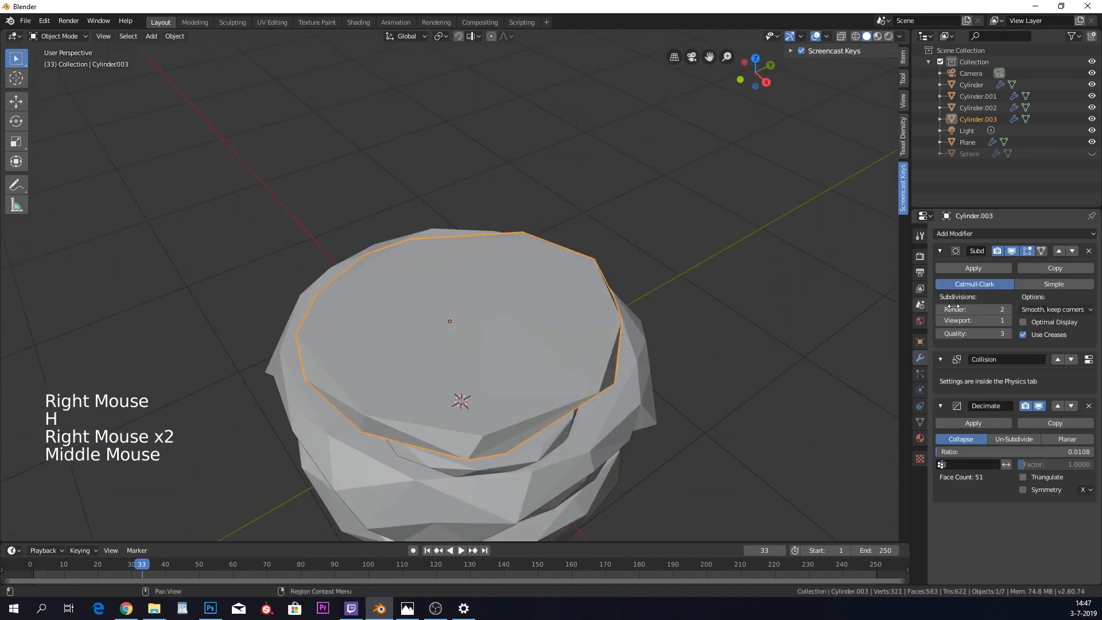
{"action": "mouse_move", "coordinate": [1008, 452]}
{"action": "left_mouse_down", "text": "shift"}
{"action": "mouse_move", "coordinate": [985, 452]}
{"action": "mouse_move", "coordinate": [1009, 452]}
{"action": "left_mouse_up", "text": "shift"}
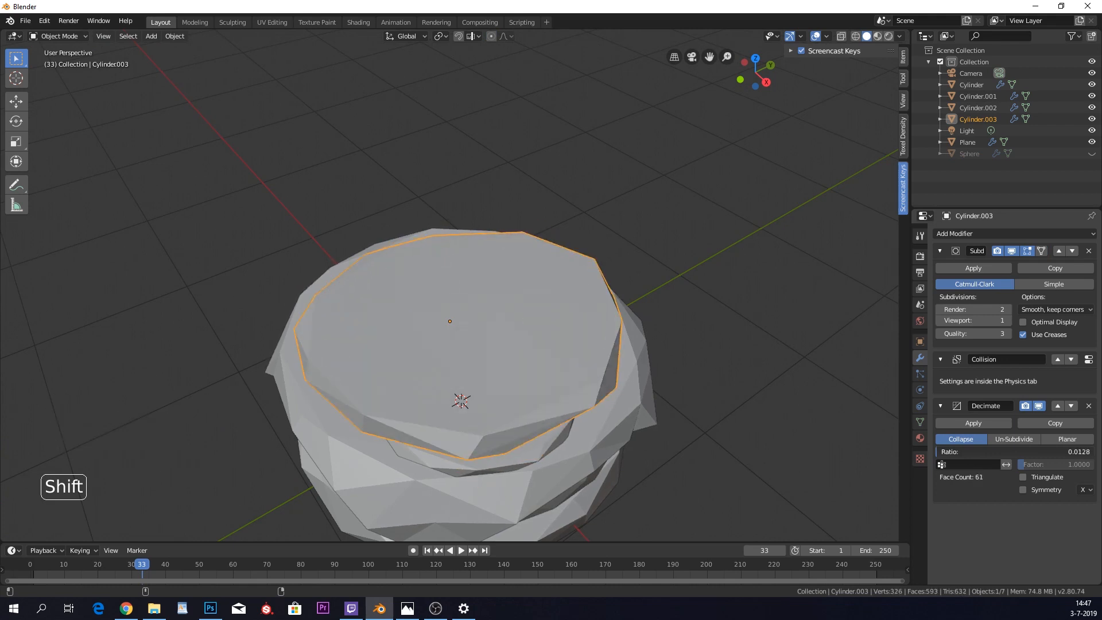
- Move a lower rim vertex of the larger thin disc's mesh with proportional falloff to reshape its edge
{"action": "middle_click_drag", "start_coordinate": [685, 333], "coordinate": [693, 295]}
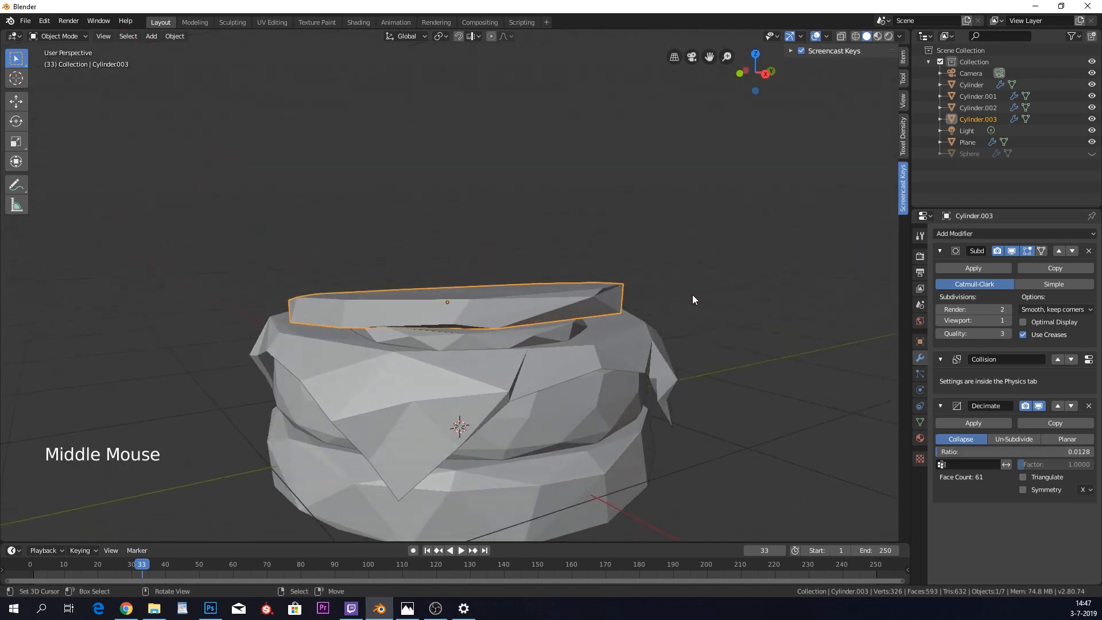
{"action": "key", "text": "Tab"}
{"action": "right_click", "coordinate": [628, 318]}
{"action": "key", "text": "g"}
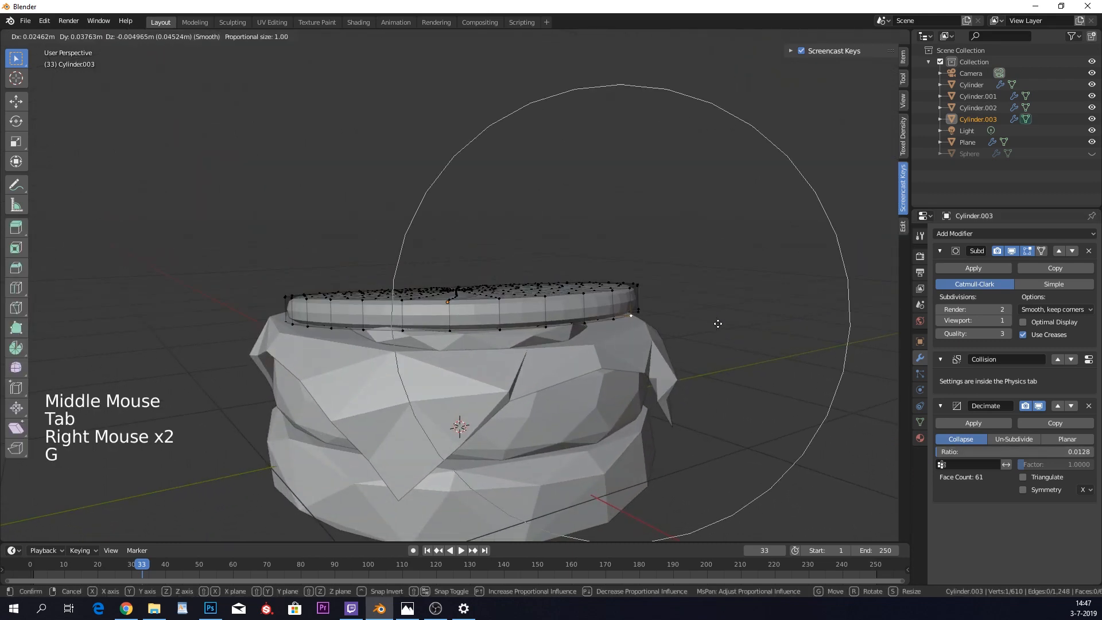
{"action": "scroll", "coordinate": [717, 320], "scroll_direction": "up", "scroll_amount": 8}
{"action": "key", "text": "Tab"}
- Reveal the hidden dome above the larger thin disc
{"action": "middle_click_drag", "start_coordinate": [741, 323], "coordinate": [637, 274]}
{"action": "key", "text": "alt+h"}
{"action": "scroll", "coordinate": [706, 290], "scroll_direction": "down", "scroll_amount": 3}
{"action": "scroll", "coordinate": [699, 285], "scroll_direction": "up", "scroll_amount": 2}
{"action": "key", "text": "s"}
{"action": "key", "text": "z"}
{"action": "key", "text": "Tab"}
{"action": "key", "text": "a"}
{"action": "key", "text": "a"}
{"action": "key", "text": "a"}
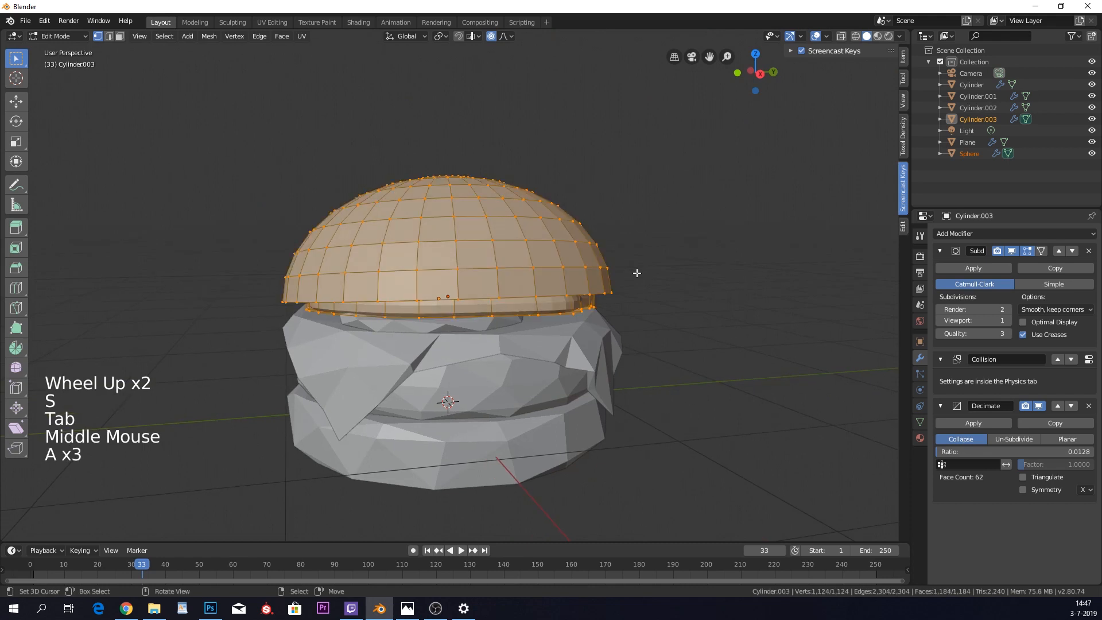
{"action": "key", "text": "Tab"}
- Flatten the larger thin disc along the Z axis and lower it vertically onto the layers beneath
{"action": "right_click", "coordinate": [577, 308]}
{"action": "key", "text": "s"}
{"action": "key", "text": "z"}
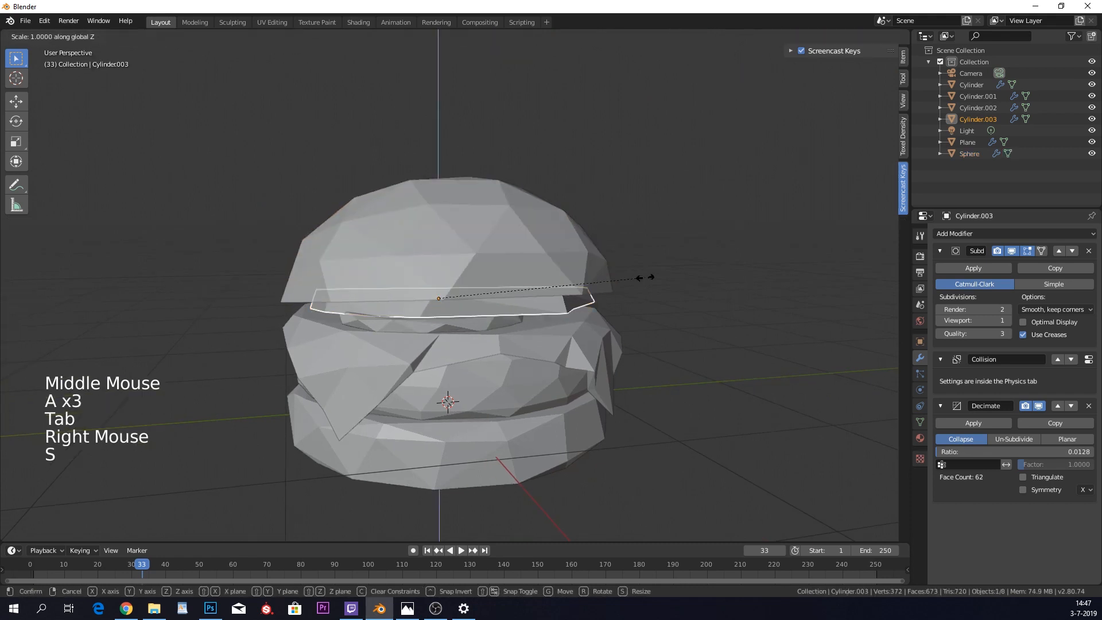
{"action": "left_click", "coordinate": [603, 316]}
{"action": "key", "text": "g"}
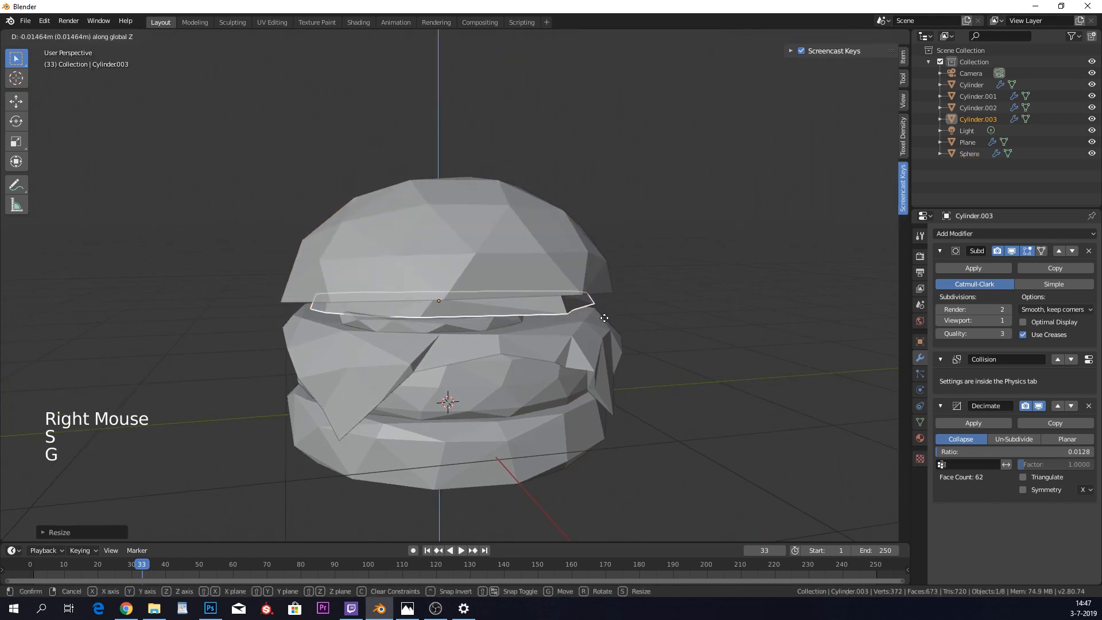
{"action": "left_click", "coordinate": [604, 319]}
- Lower the dome onto the larger thin disc and deselect all objects
{"action": "right_click", "coordinate": [558, 261]}
{"action": "key", "text": "g"}
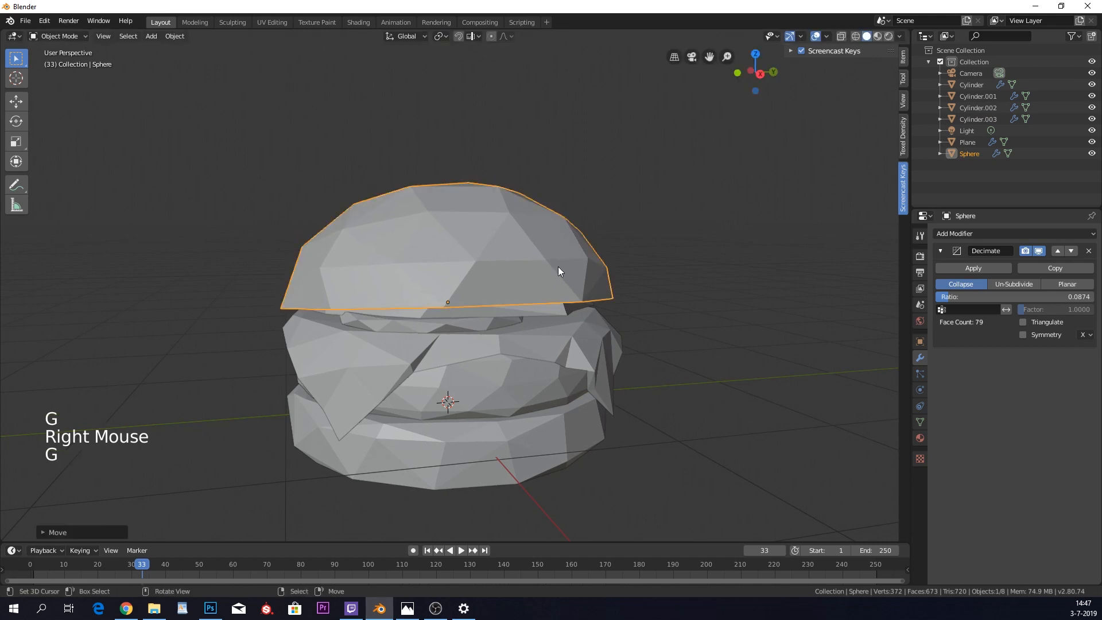
{"action": "middle_click_drag", "start_coordinate": [557, 266], "coordinate": [647, 244]}
{"action": "key", "text": "a"}
{"action": "scroll", "coordinate": [656, 251], "scroll_direction": "down", "scroll_amount": 2}
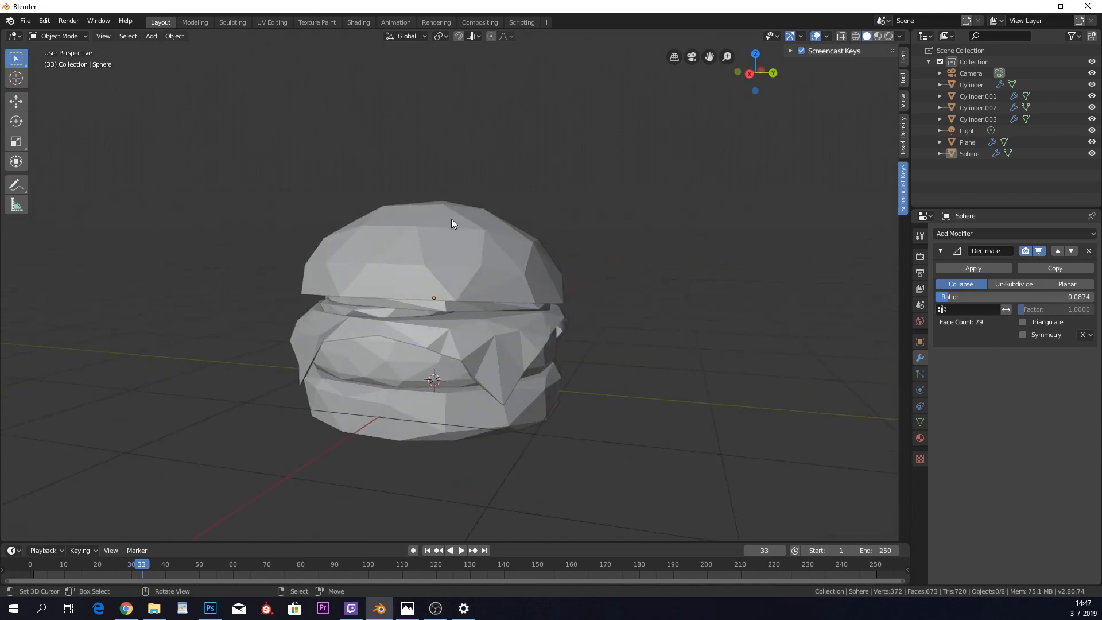
{"action": "middle_click_drag", "start_coordinate": [437, 248], "coordinate": [546, 246]}
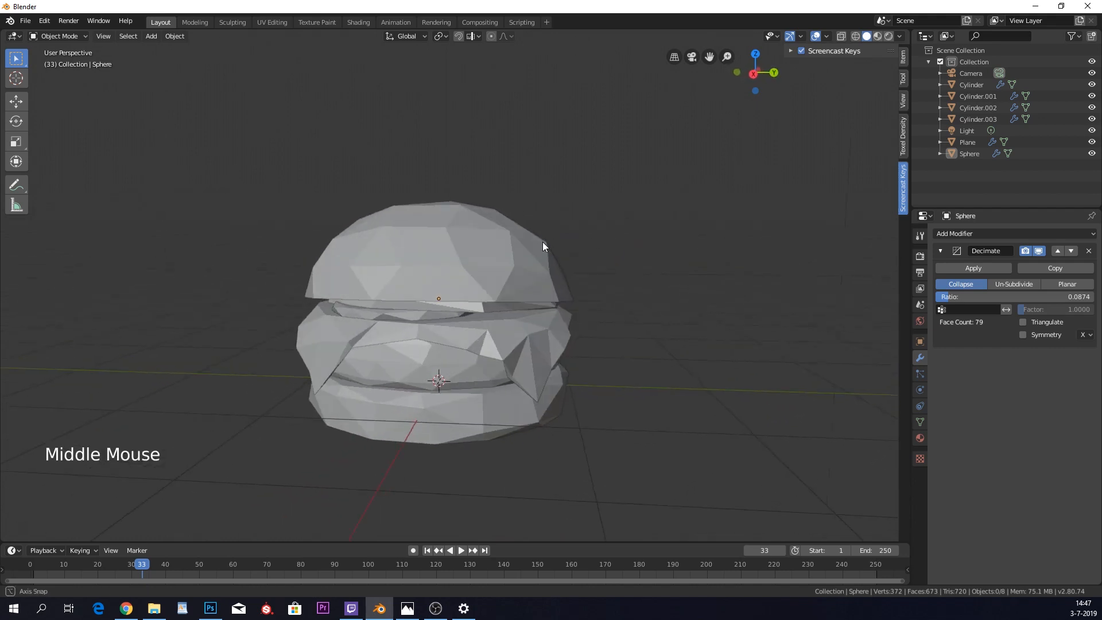
- Isolate the dome by hiding all other objects
{"action": "right_click", "coordinate": [492, 229]}
{"action": "key", "text": "shift+h"}
{"action": "middle_click_drag", "start_coordinate": [431, 265], "coordinate": [497, 253]}
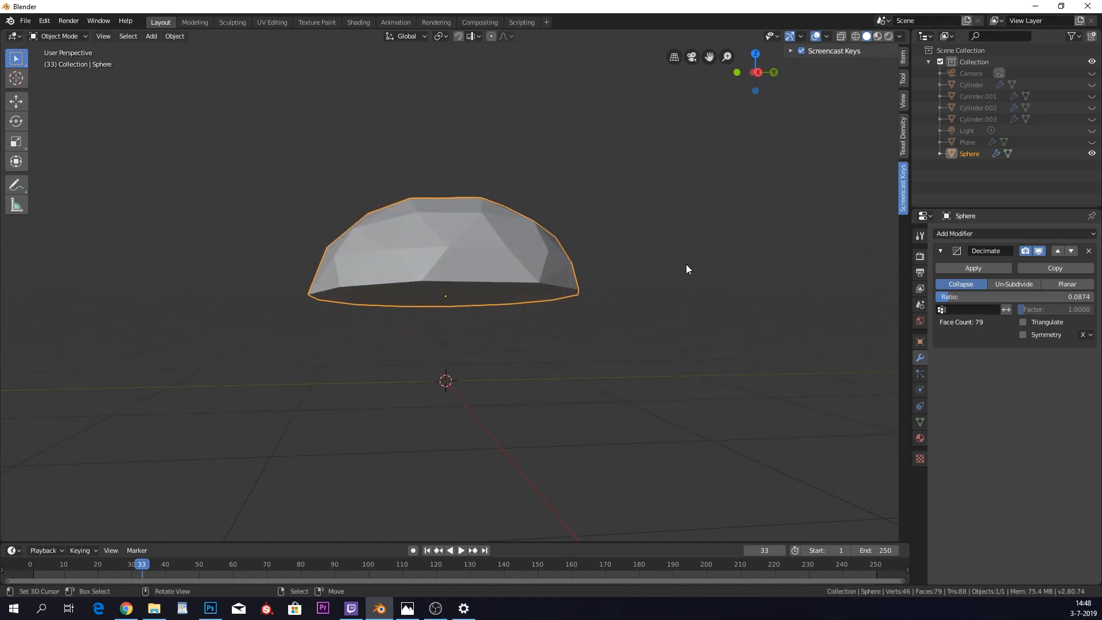
- Add a UV sphere and move it off to the side of the dome
{"action": "key", "text": "shift+a"}
{"action": "mouse_move", "coordinate": [678, 259]}
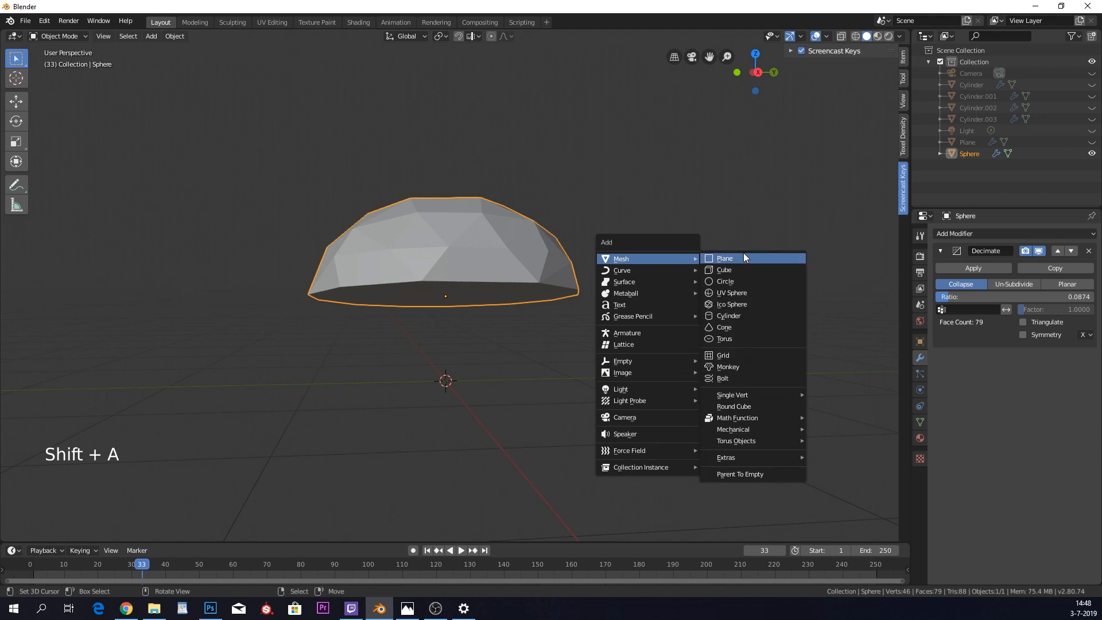
{"action": "left_click", "coordinate": [742, 296]}
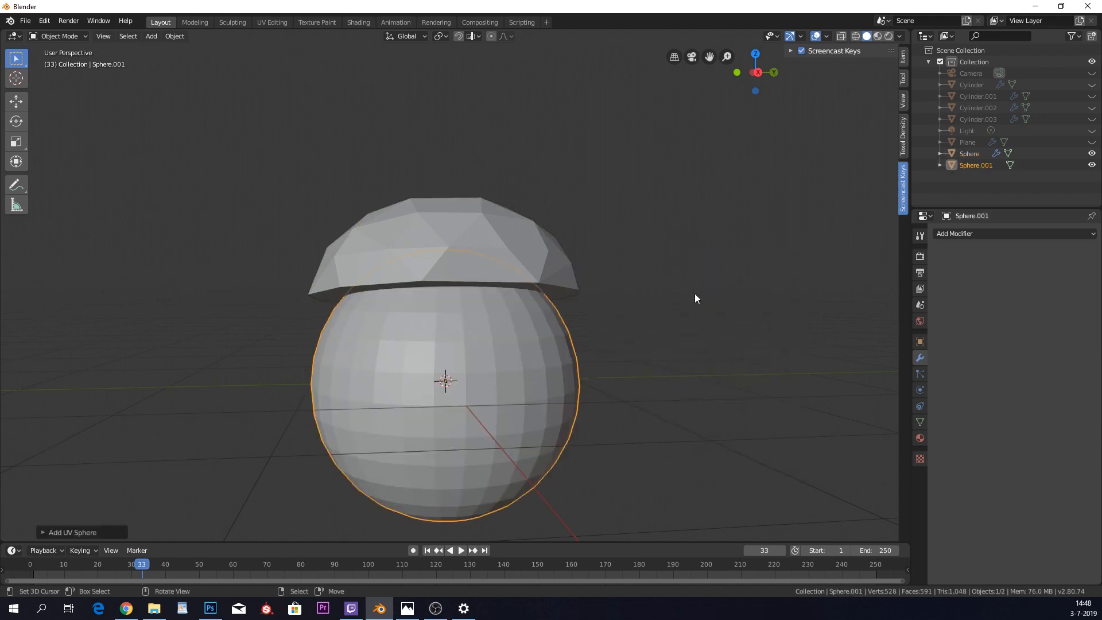
{"action": "middle_click_drag", "start_coordinate": [694, 293], "coordinate": [675, 300]}
{"action": "key", "text": "g"}
{"action": "left_click", "coordinate": [221, 249]}
{"action": "middle_click_drag", "start_coordinate": [222, 255], "coordinate": [411, 236], "text": "shift"}
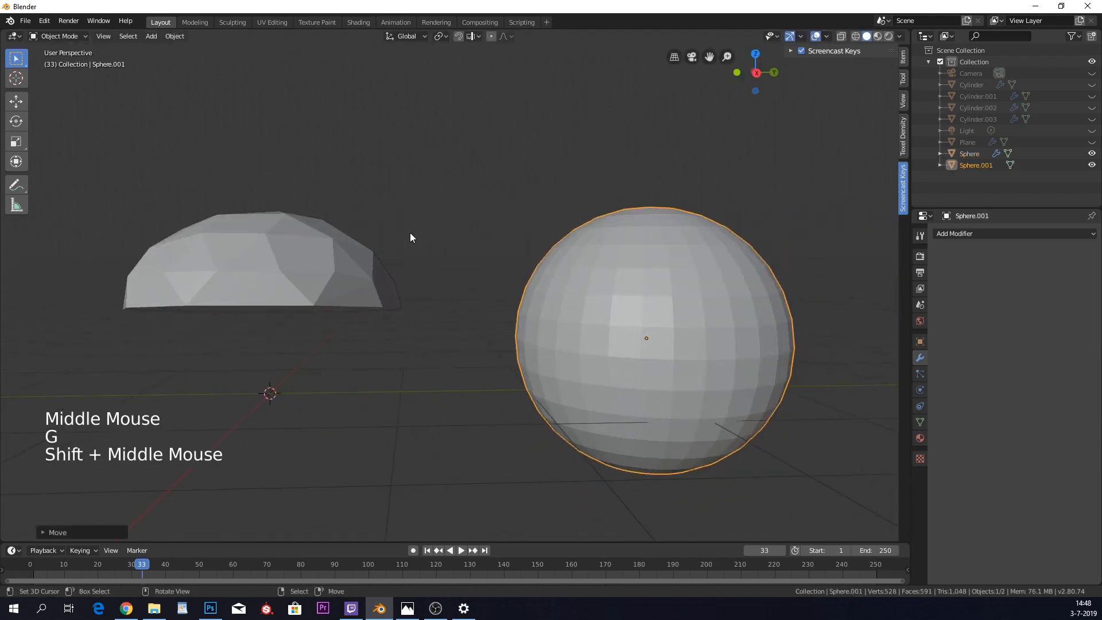
- Scale the new sphere down to a small ball beside the dome
{"action": "key", "text": "s"}
{"action": "left_click", "coordinate": [629, 317]}
{"action": "key", "text": "s"}
{"action": "middle_click_drag", "start_coordinate": [628, 317], "coordinate": [532, 287], "text": "shift"}
{"action": "left_click", "coordinate": [642, 329]}
{"action": "scroll", "coordinate": [642, 330], "scroll_direction": "up", "scroll_amount": 3}
- Add a Decimate modifier to the small sphere and reduce its ratio to 0.0324
{"action": "left_click", "coordinate": [973, 234]}
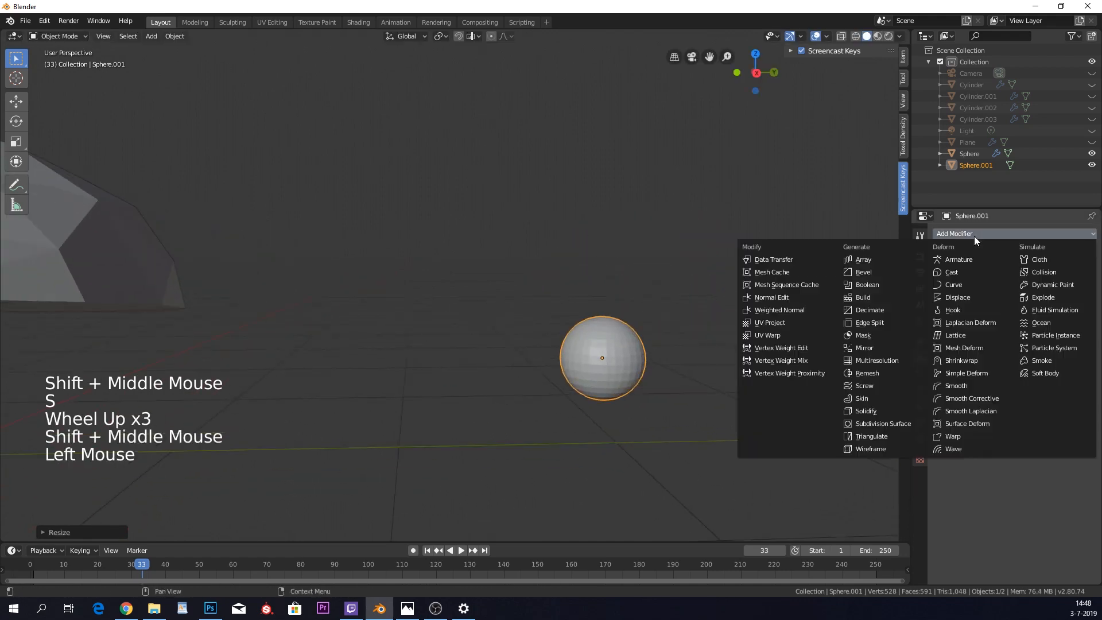
{"action": "left_click", "coordinate": [890, 313]}
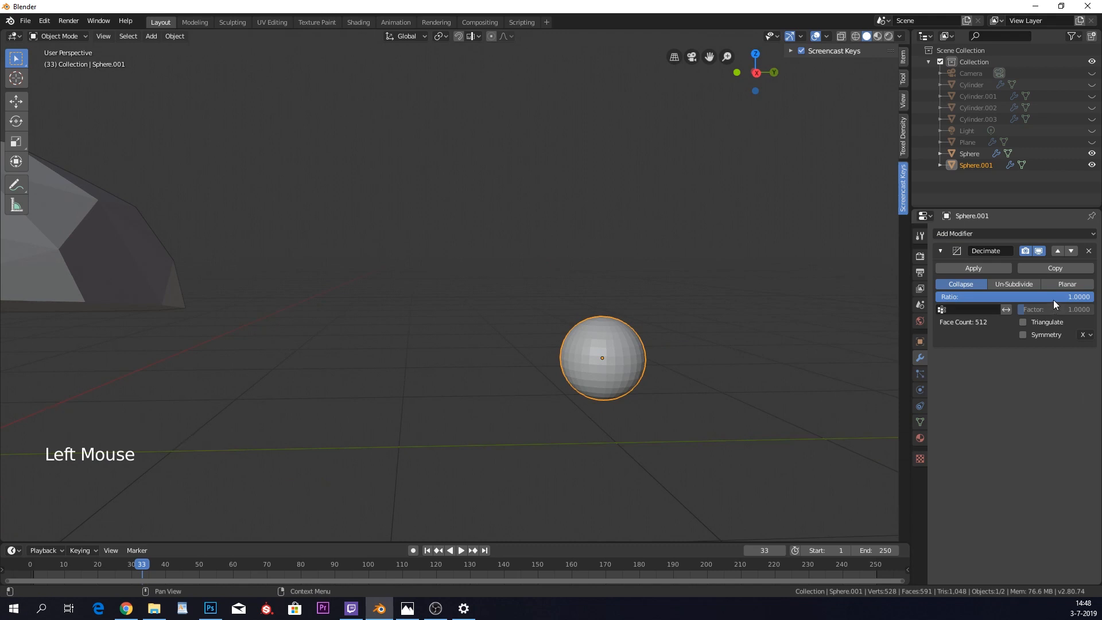
{"action": "left_click_drag", "start_coordinate": [1053, 299], "coordinate": [939, 297]}
{"action": "middle_click_drag", "start_coordinate": [763, 325], "coordinate": [735, 322]}
{"action": "scroll", "coordinate": [735, 321], "scroll_direction": "down", "scroll_amount": 4}
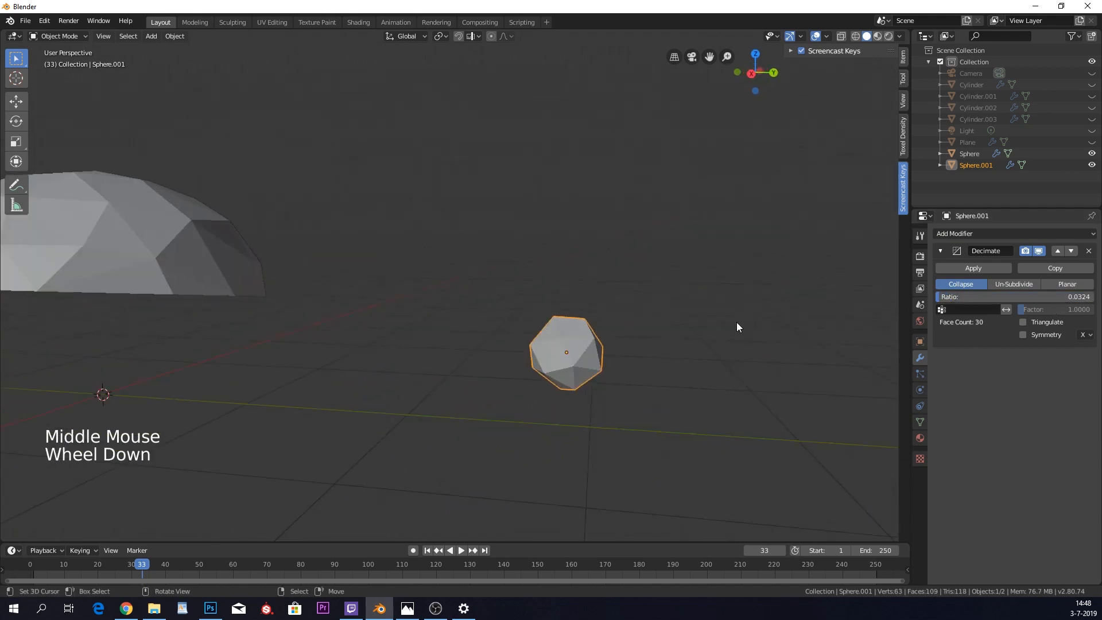
{"action": "middle_click_drag", "start_coordinate": [525, 336], "coordinate": [686, 351], "text": "shift"}
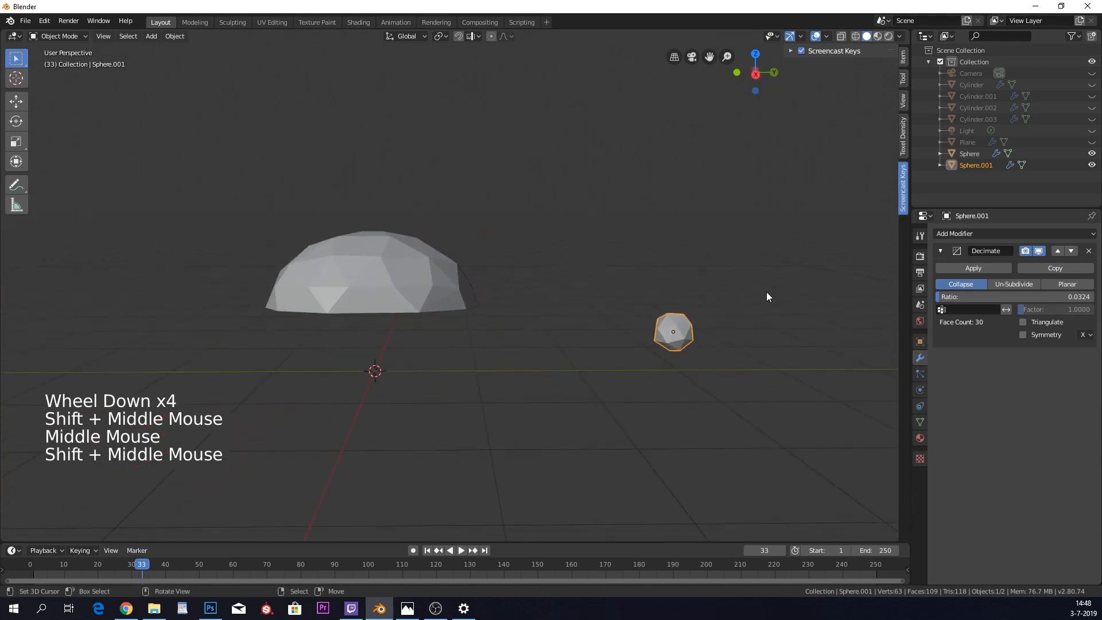
- Rename the small sphere as sesame seed
{"action": "left_click", "coordinate": [983, 165]}
{"action": "double_click", "coordinate": [983, 165]}
{"action": "type", "text": "sesame seed"}
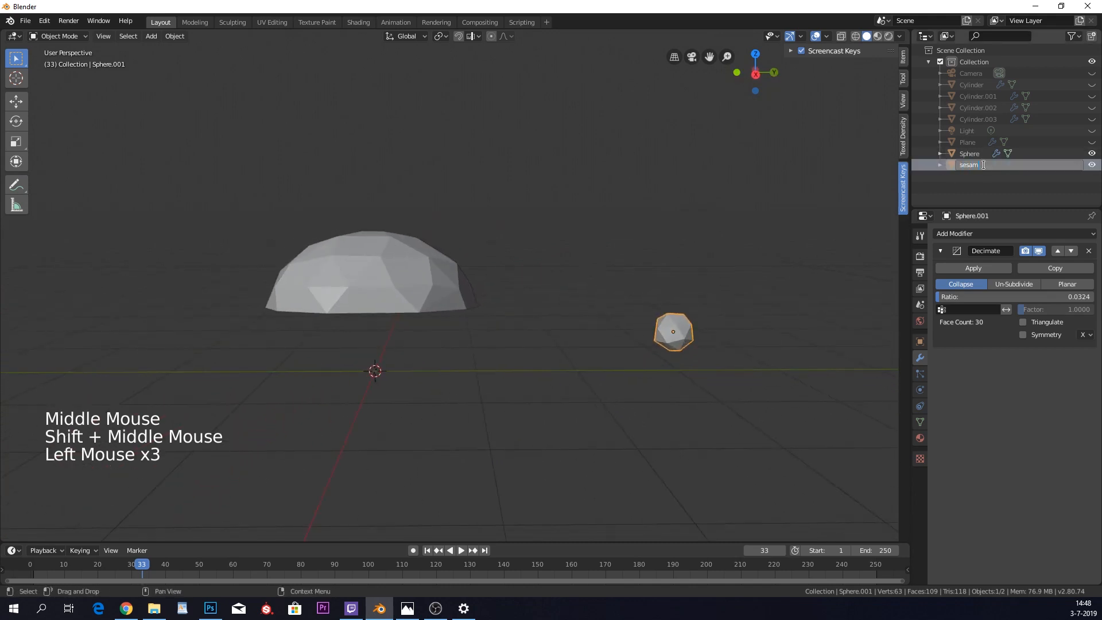
{"action": "key", "text": "Return"}
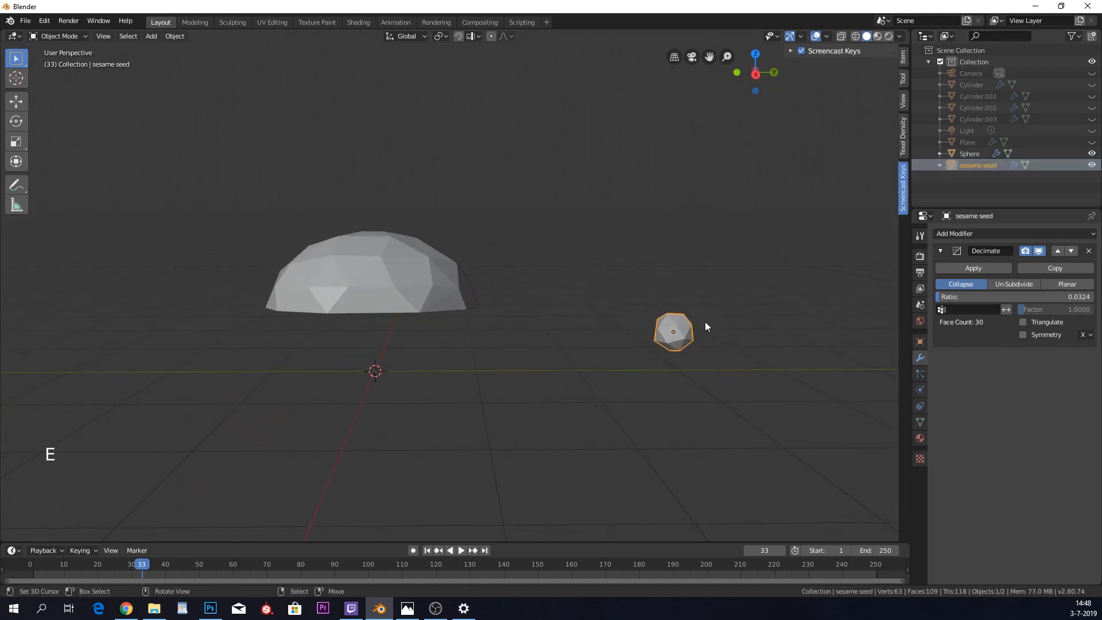
- Add a particle system to the dome and set its type to Hair
{"action": "right_click", "coordinate": [442, 274]}
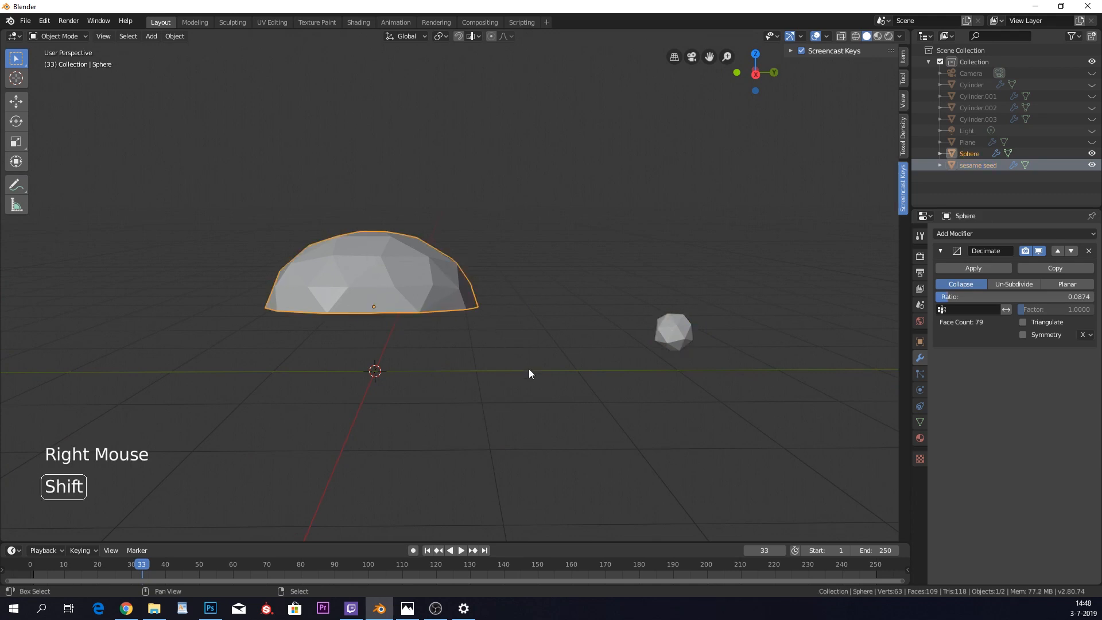
{"action": "middle_click_drag", "start_coordinate": [528, 374], "coordinate": [583, 372], "text": "shift"}
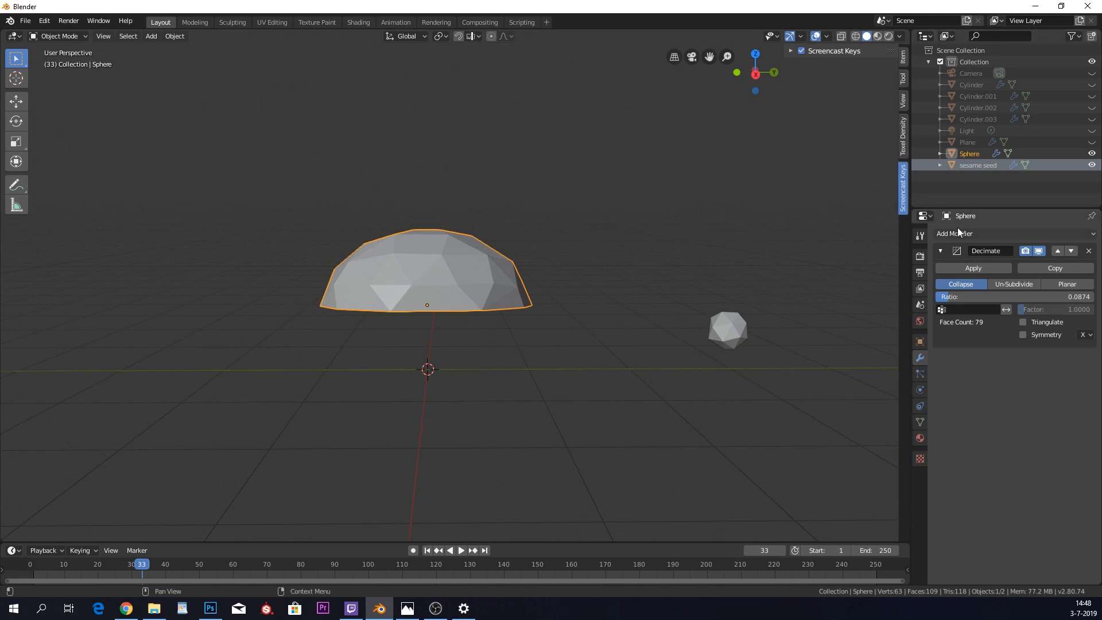
{"action": "left_click", "coordinate": [920, 374]}
{"action": "left_click", "coordinate": [1091, 234]}
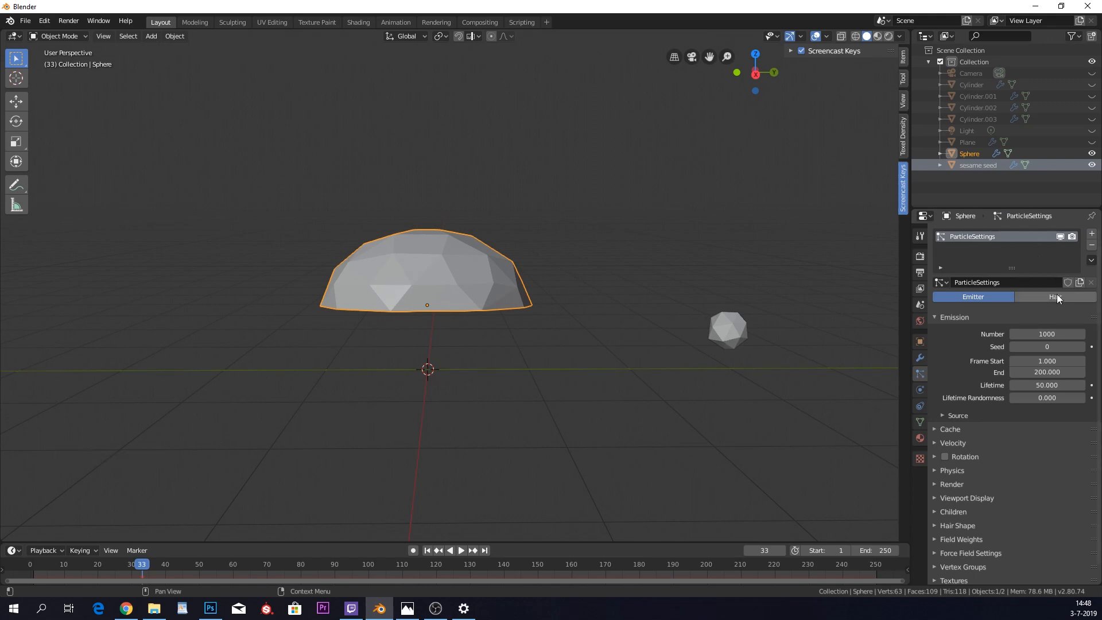
{"action": "left_click", "coordinate": [1016, 297]}
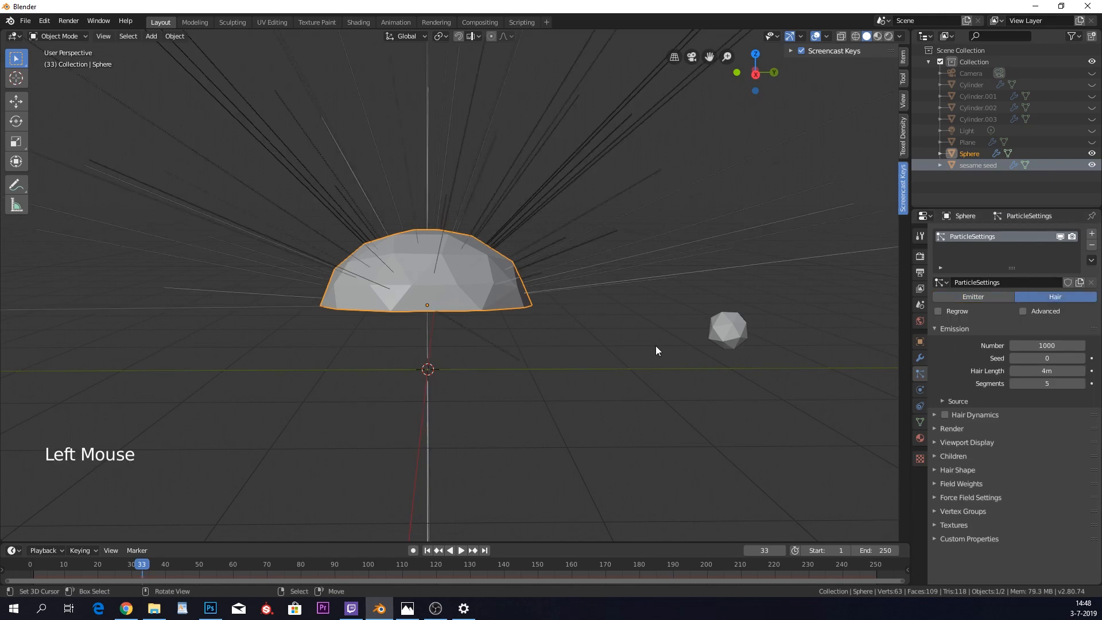
- Set the dome's hair particle number to 30 and render the particles as Object
{"action": "mouse_move", "coordinate": [512, 262]}
{"action": "middle_mouse_down"}
{"action": "mouse_move", "coordinate": [645, 287]}
{"action": "mouse_move", "coordinate": [676, 211]}
{"action": "mouse_move", "coordinate": [556, 281]}
{"action": "mouse_move", "coordinate": [516, 246]}
{"action": "mouse_move", "coordinate": [519, 264]}
{"action": "mouse_move", "coordinate": [501, 277]}
{"action": "middle_mouse_up"}
{"action": "key", "text": "z"}
{"action": "key", "text": "z"}
{"action": "scroll", "coordinate": [496, 262], "scroll_direction": "up", "scroll_amount": 2}
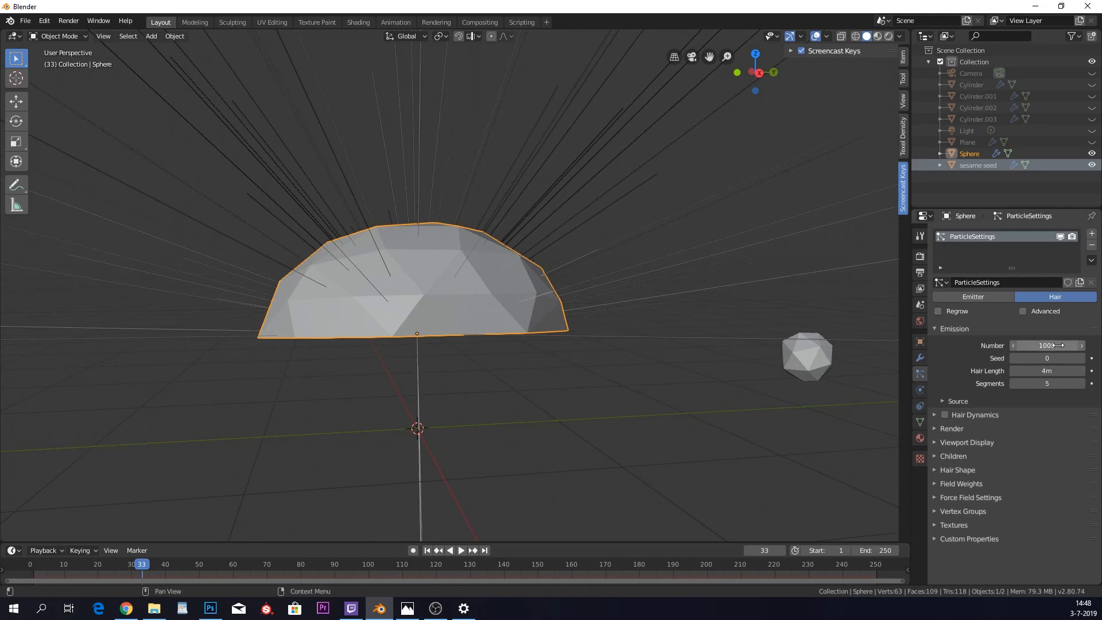
{"action": "left_click", "coordinate": [966, 432]}
{"action": "left_click", "coordinate": [1020, 445]}
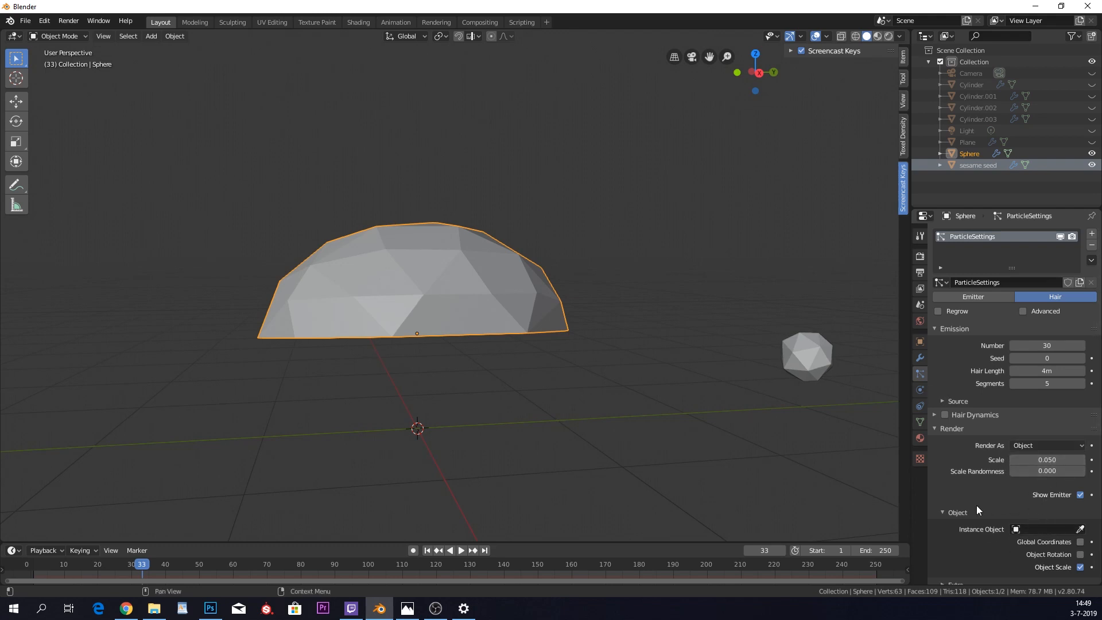
- Assign the sesame seed as the particle system's instance object
{"action": "left_click", "coordinate": [1082, 529]}
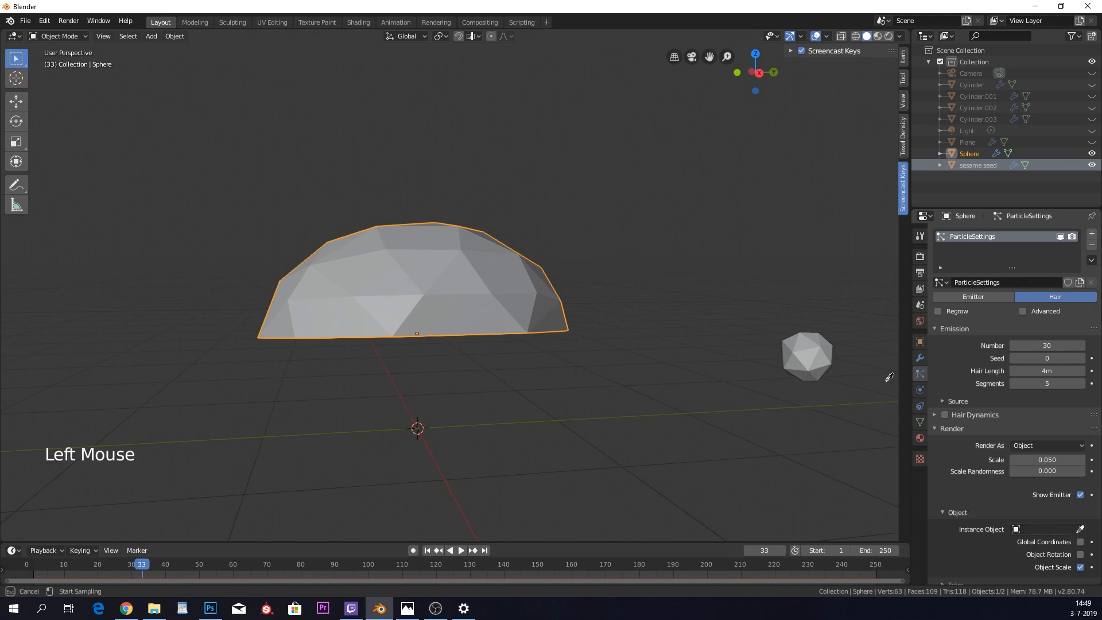
{"action": "left_click", "coordinate": [809, 350]}
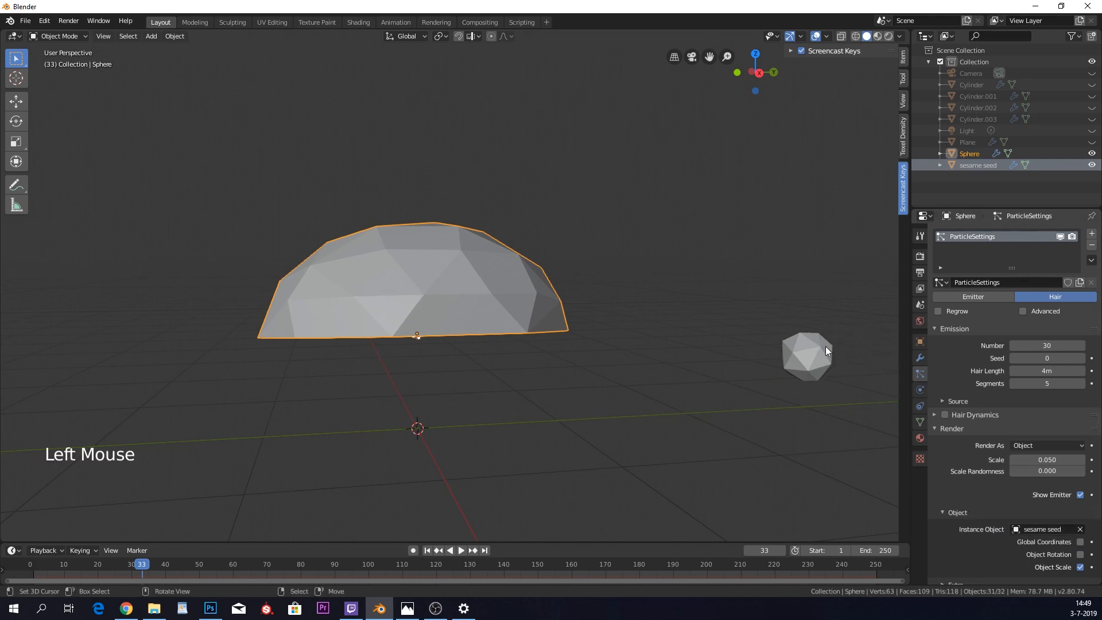
{"action": "left_click", "coordinate": [1080, 529]}
{"action": "left_click", "coordinate": [1063, 531]}
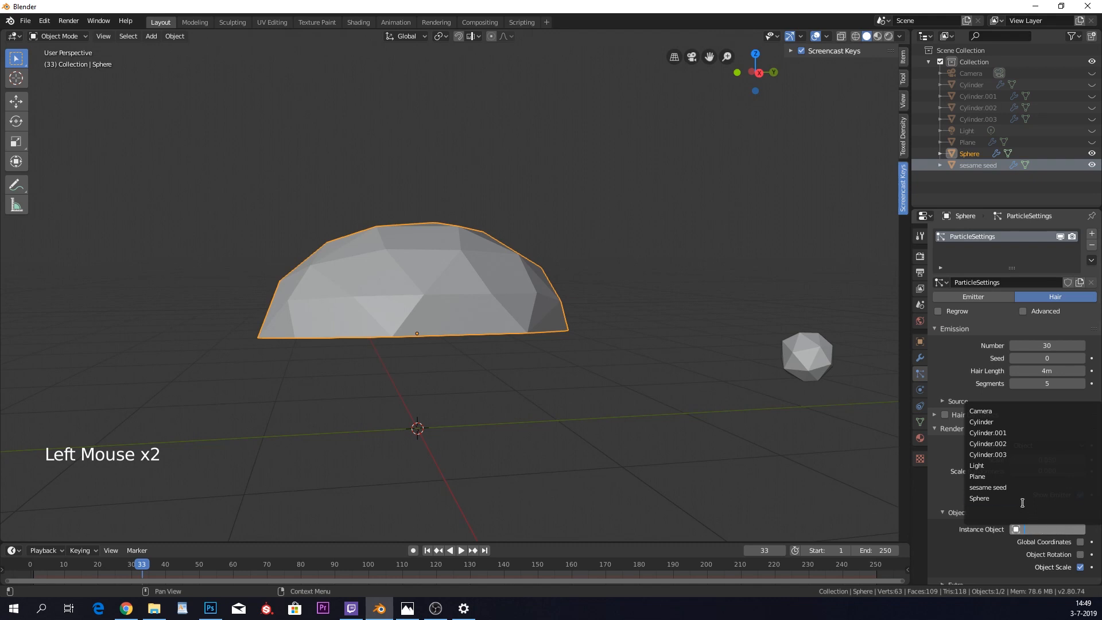
{"action": "left_click", "coordinate": [1010, 487]}
- Apply the dome's Decimate modifier so the seed particles use its faceted mesh
{"action": "middle_click_drag", "start_coordinate": [738, 351], "coordinate": [597, 367]}
{"action": "scroll", "coordinate": [597, 367], "scroll_direction": "up", "scroll_amount": 3}
{"action": "middle_click_drag", "start_coordinate": [597, 368], "coordinate": [542, 281], "text": "shift"}
{"action": "scroll", "coordinate": [532, 315], "scroll_direction": "up", "scroll_amount": 1}
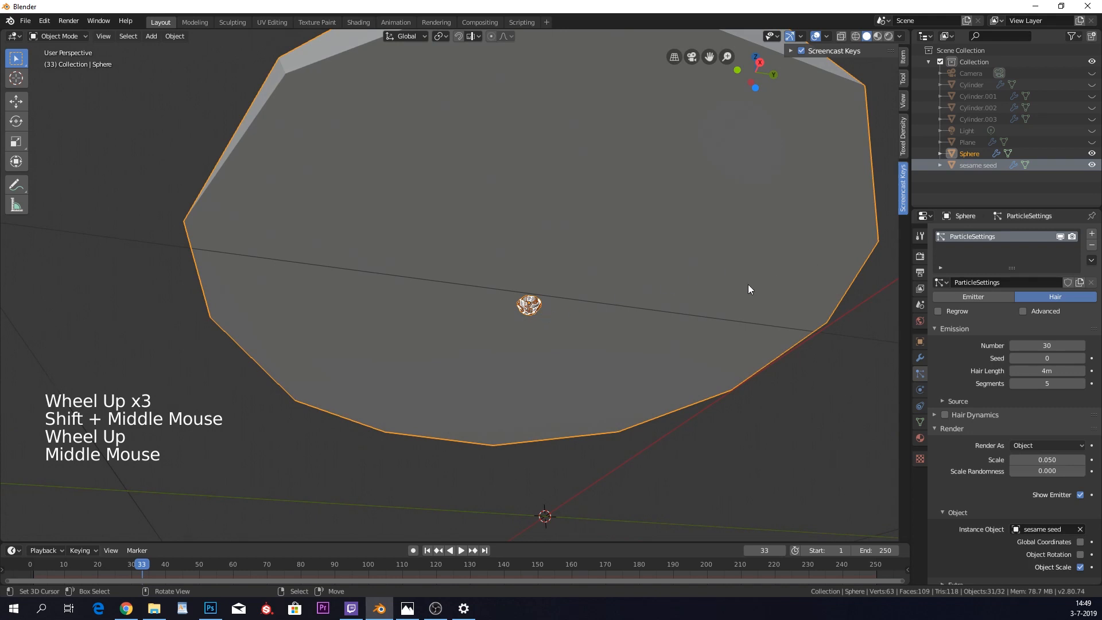
{"action": "left_click", "coordinate": [920, 357]}
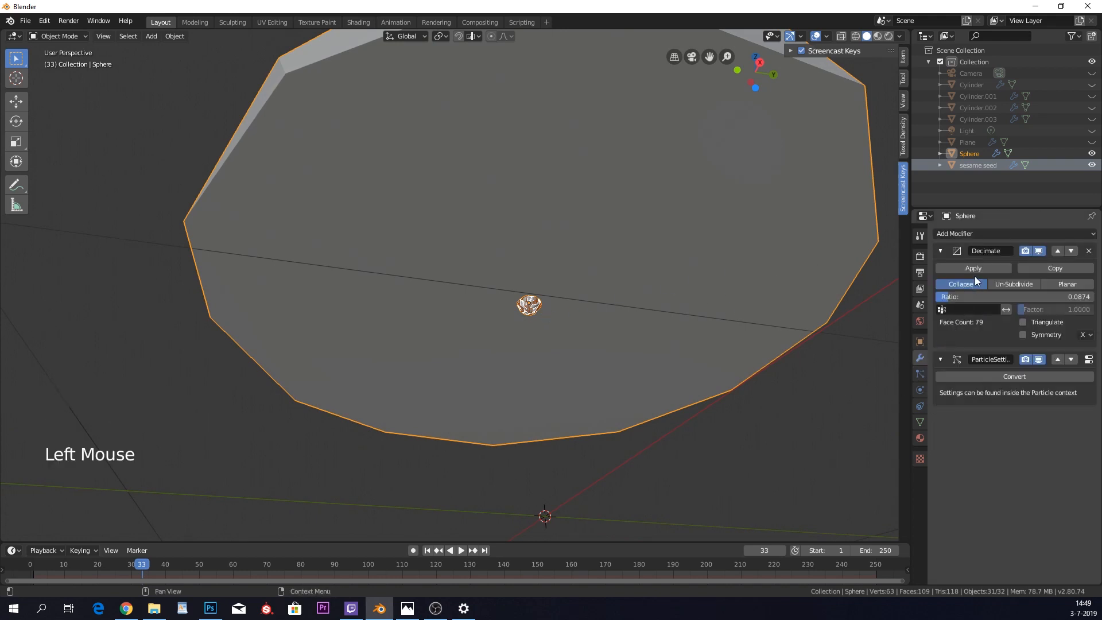
{"action": "scroll", "coordinate": [932, 248], "scroll_direction": "up", "scroll_amount": 1}
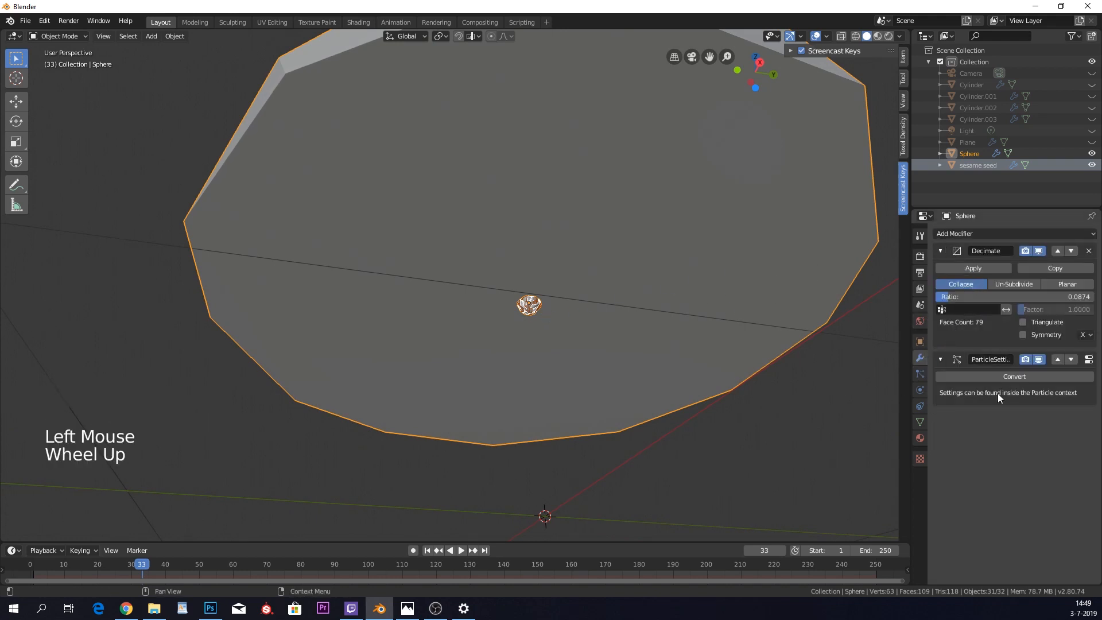
{"action": "left_click", "coordinate": [973, 268]}
{"action": "middle_click_drag", "start_coordinate": [740, 276], "coordinate": [715, 339]}
{"action": "scroll", "coordinate": [694, 313], "scroll_direction": "down", "scroll_amount": 3}
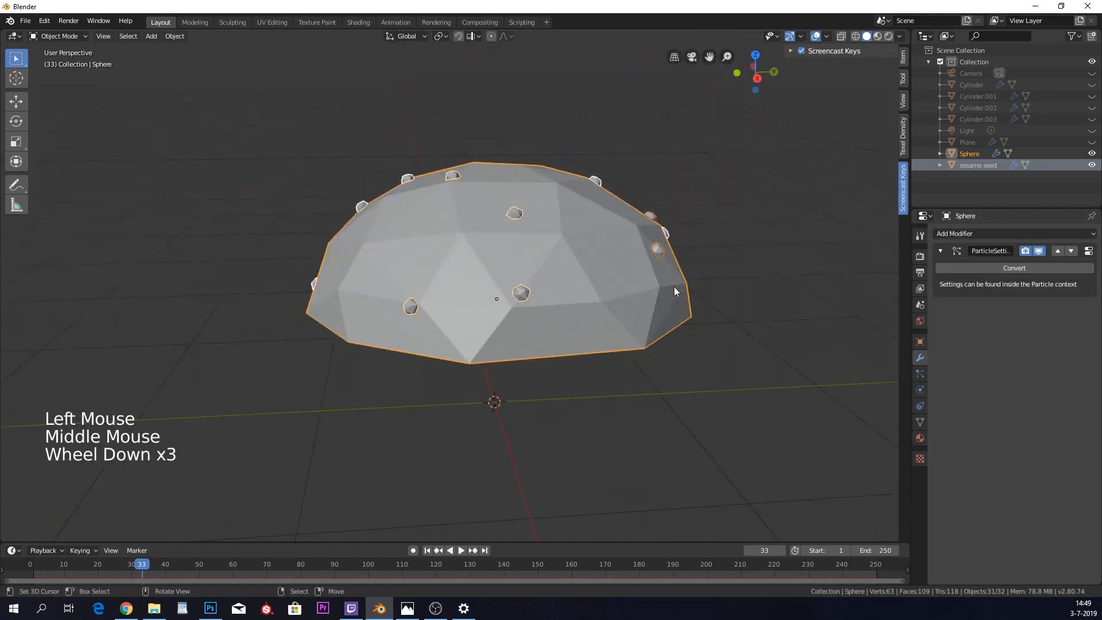
- Examine the seeds on the dome's underside and expand the Vertex Groups settings of its particle system
{"action": "middle_click_drag", "start_coordinate": [674, 287], "coordinate": [685, 248]}
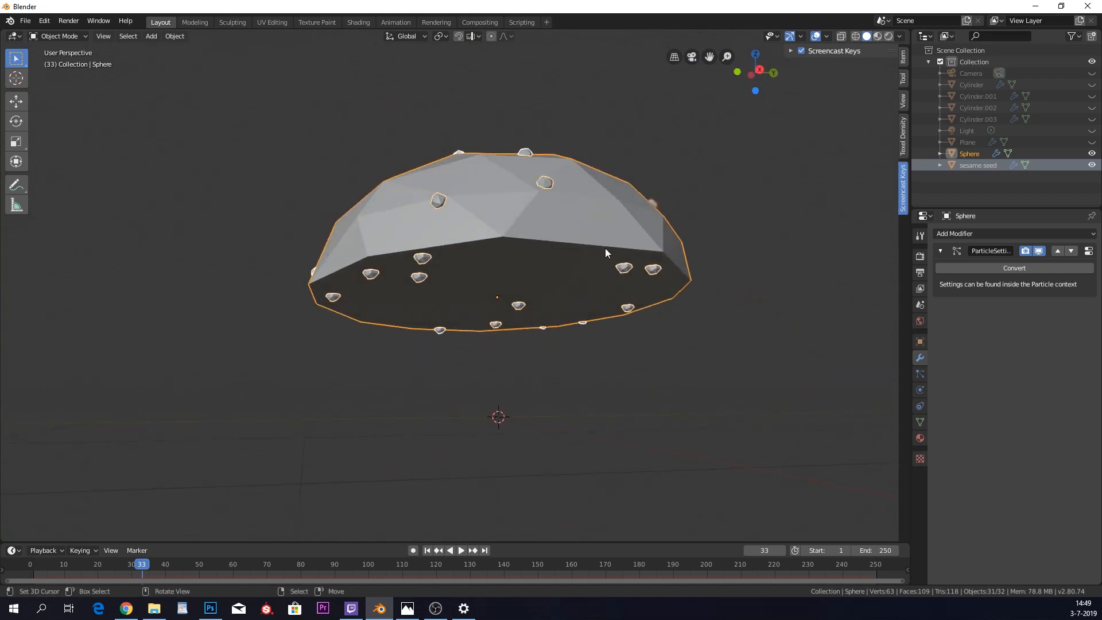
{"action": "middle_click_drag", "start_coordinate": [560, 204], "coordinate": [562, 257]}
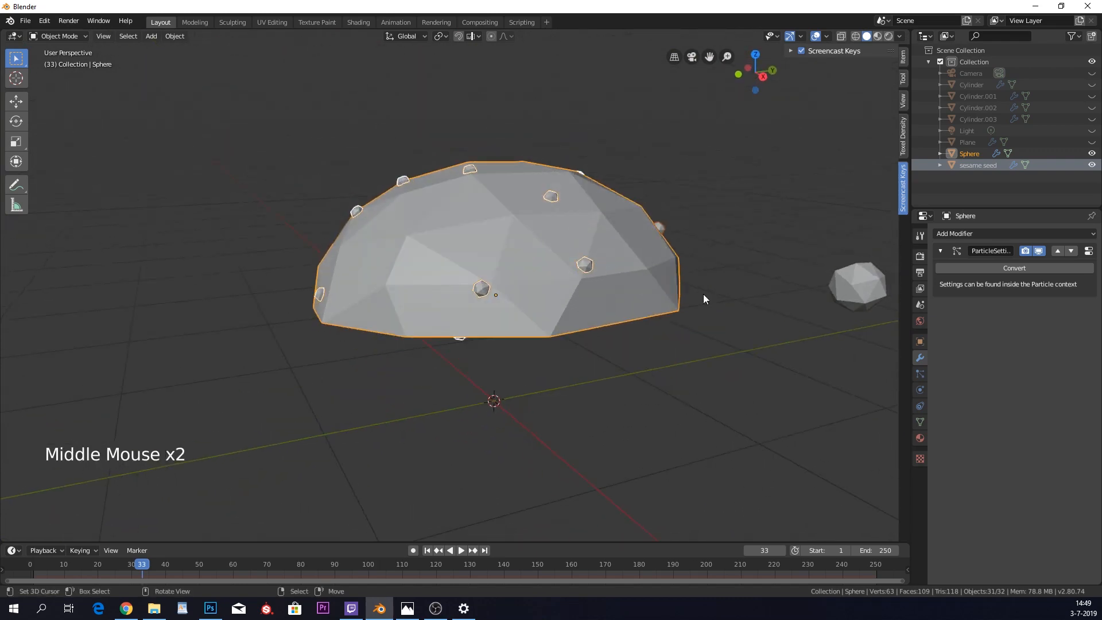
{"action": "middle_click_drag", "start_coordinate": [553, 348], "coordinate": [667, 312]}
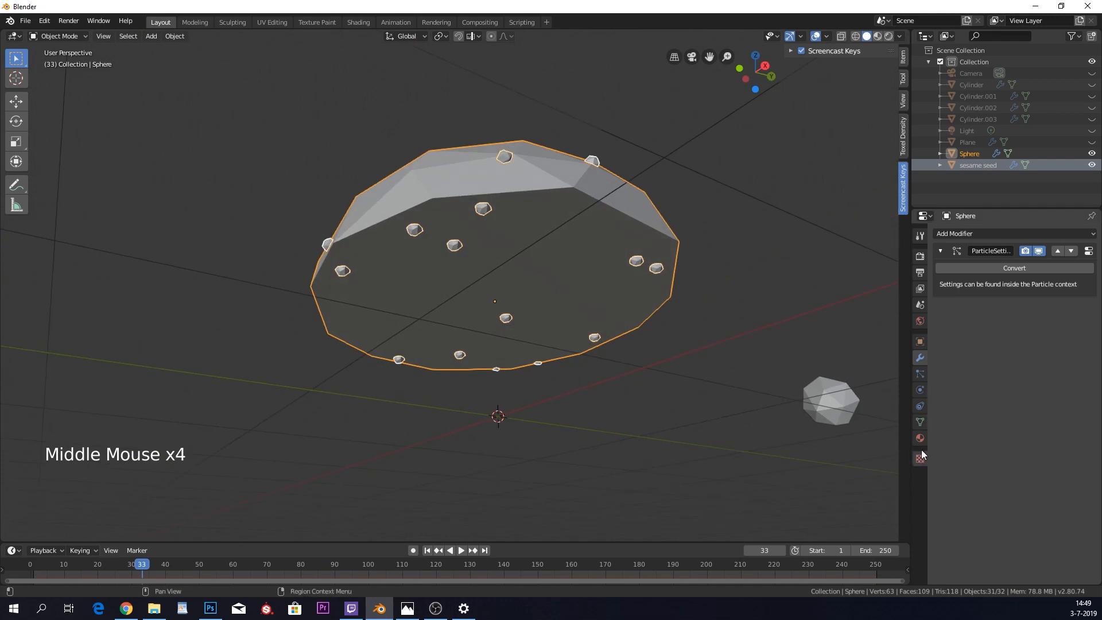
{"action": "left_click", "coordinate": [921, 375]}
{"action": "scroll", "coordinate": [997, 439], "scroll_direction": "down", "scroll_amount": 19}
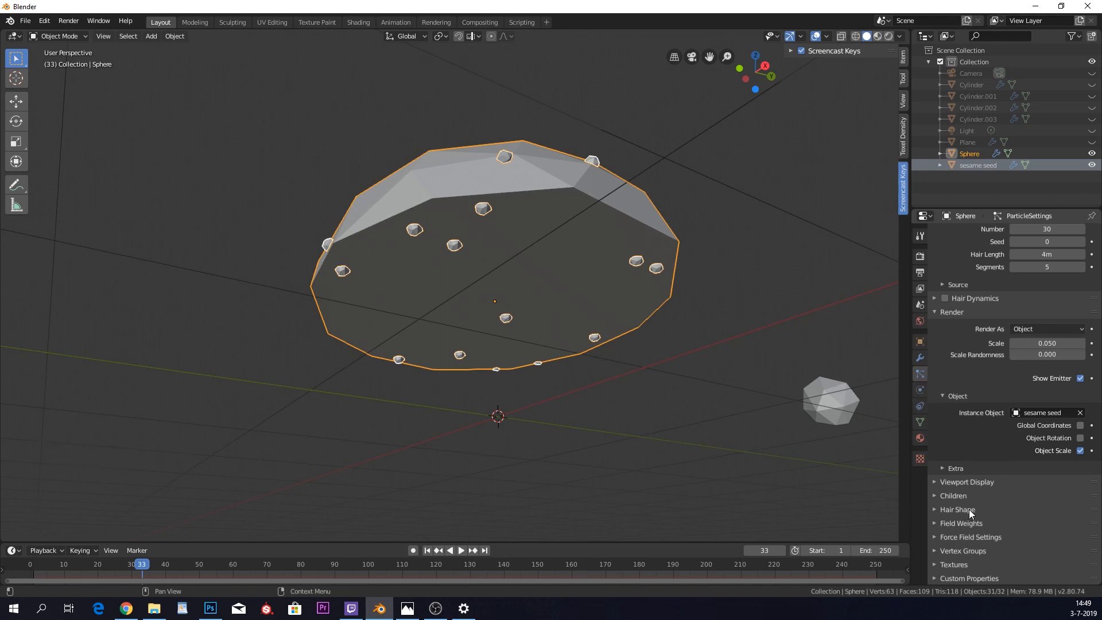
{"action": "left_click", "coordinate": [986, 522]}
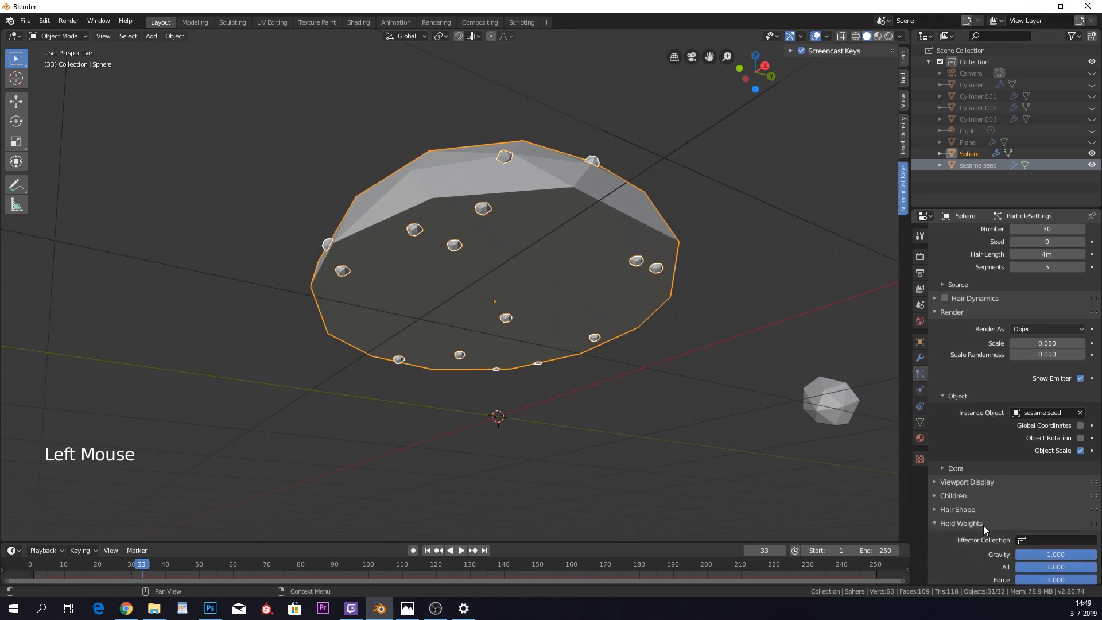
{"action": "scroll", "coordinate": [983, 523], "scroll_direction": "down", "scroll_amount": 3}
{"action": "left_click", "coordinate": [972, 457]}
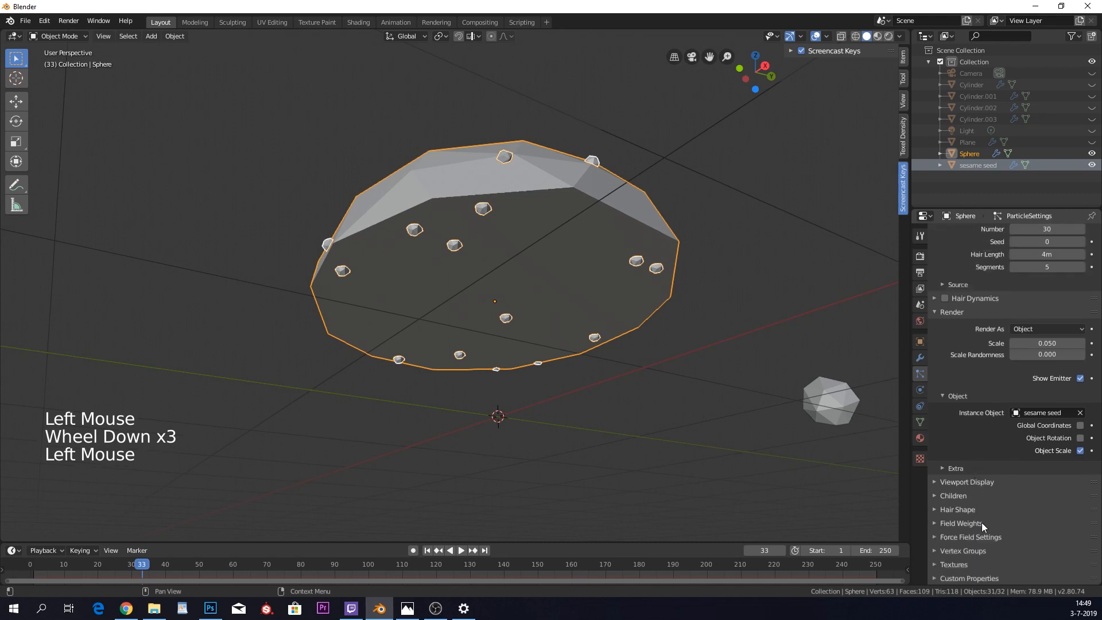
{"action": "left_click", "coordinate": [988, 551]}
{"action": "scroll", "coordinate": [988, 537], "scroll_direction": "down", "scroll_amount": 7}
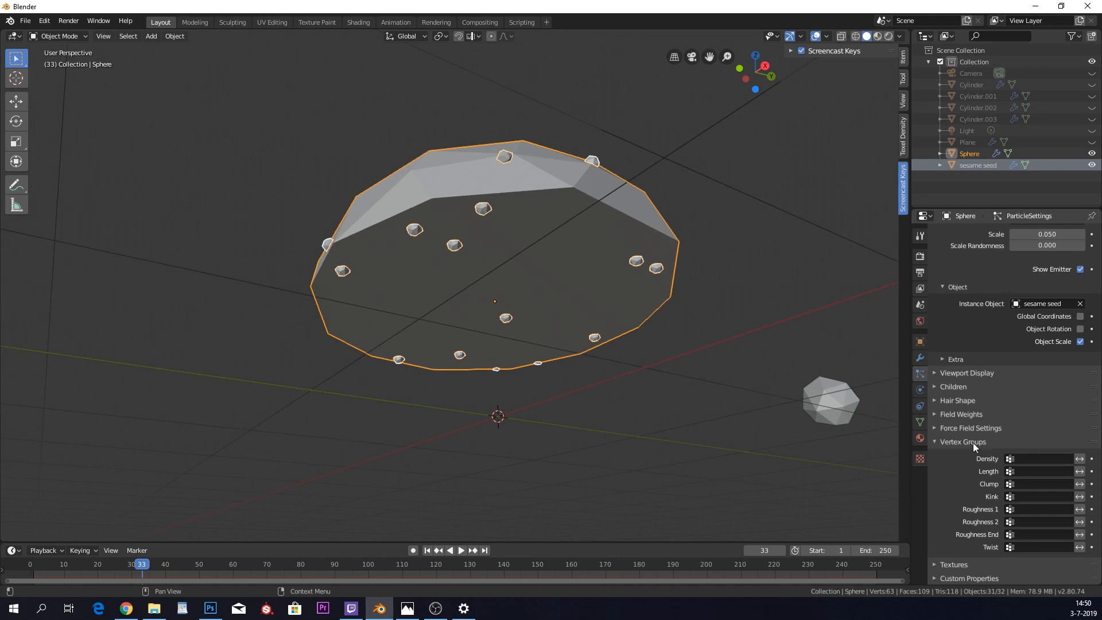
- Enter Edit Mode on the dome and add a vertex group to its mesh
{"action": "middle_click_drag", "start_coordinate": [767, 302], "coordinate": [633, 265]}
{"action": "right_click", "coordinate": [546, 181]}
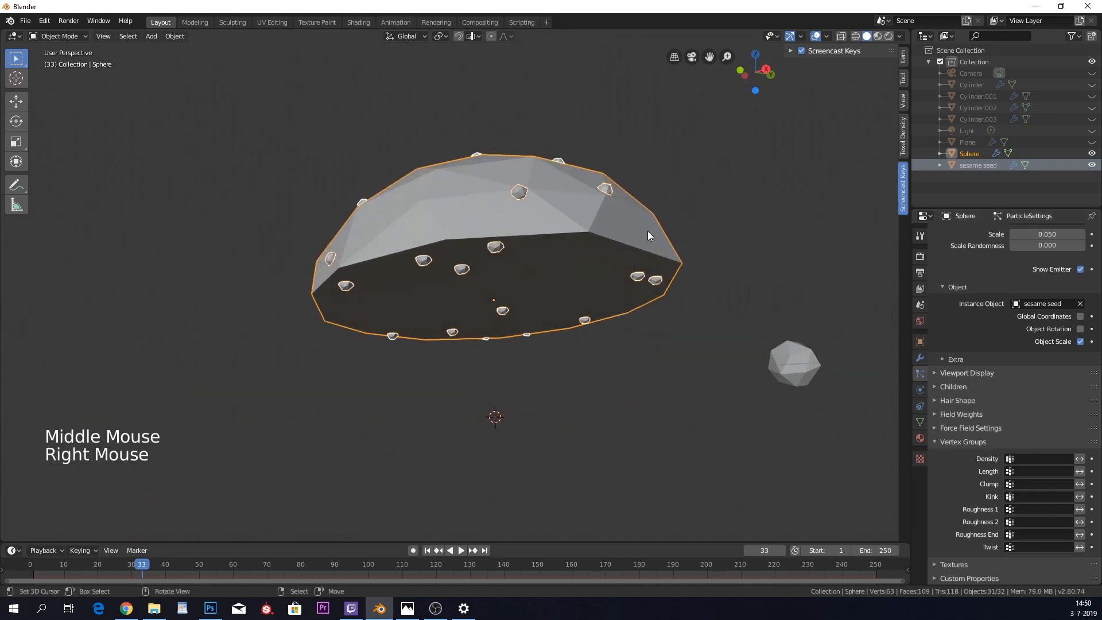
{"action": "mouse_move", "coordinate": [625, 225]}
{"action": "middle_mouse_down"}
{"action": "mouse_move", "coordinate": [593, 239]}
{"action": "mouse_move", "coordinate": [603, 261]}
{"action": "mouse_move", "coordinate": [629, 246]}
{"action": "middle_mouse_up"}
{"action": "key", "text": "Tab"}
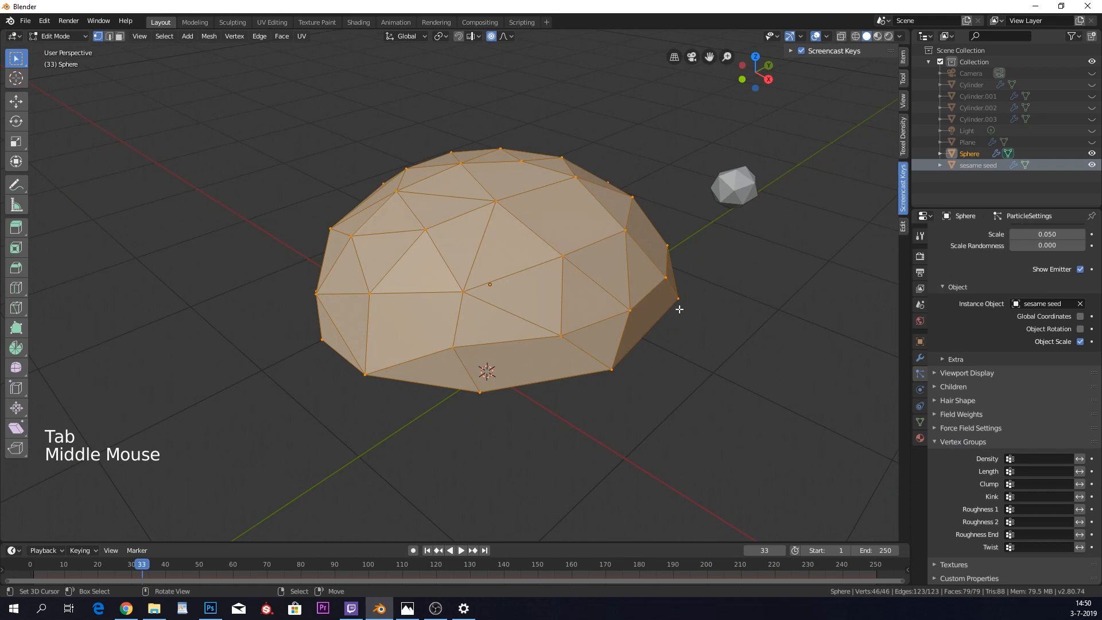
{"action": "left_click", "coordinate": [920, 423]}
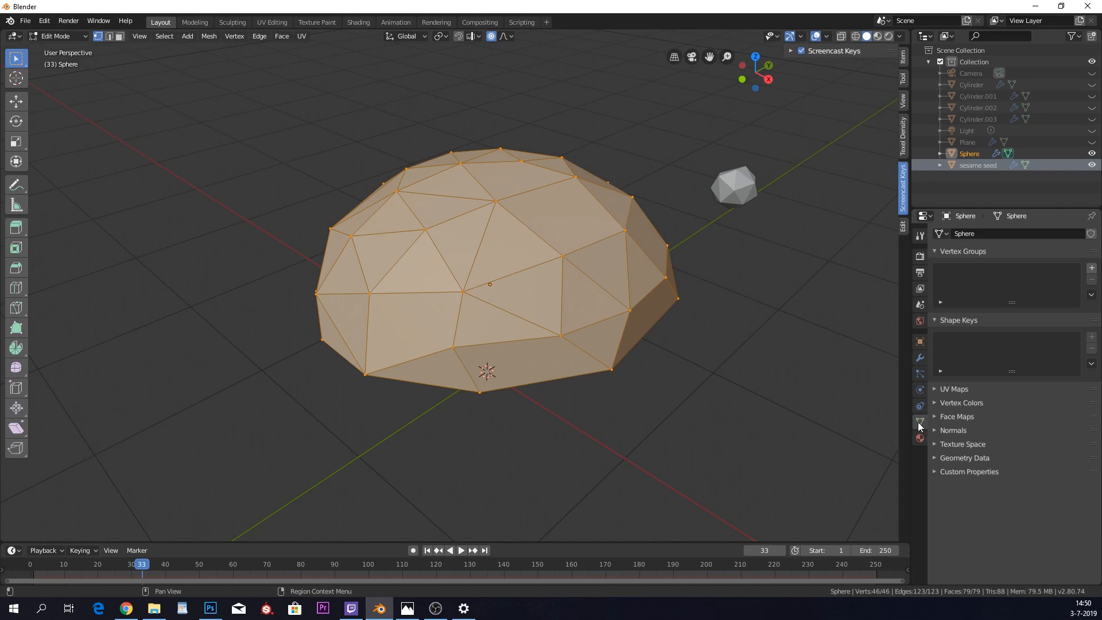
{"action": "left_click", "coordinate": [1092, 269]}
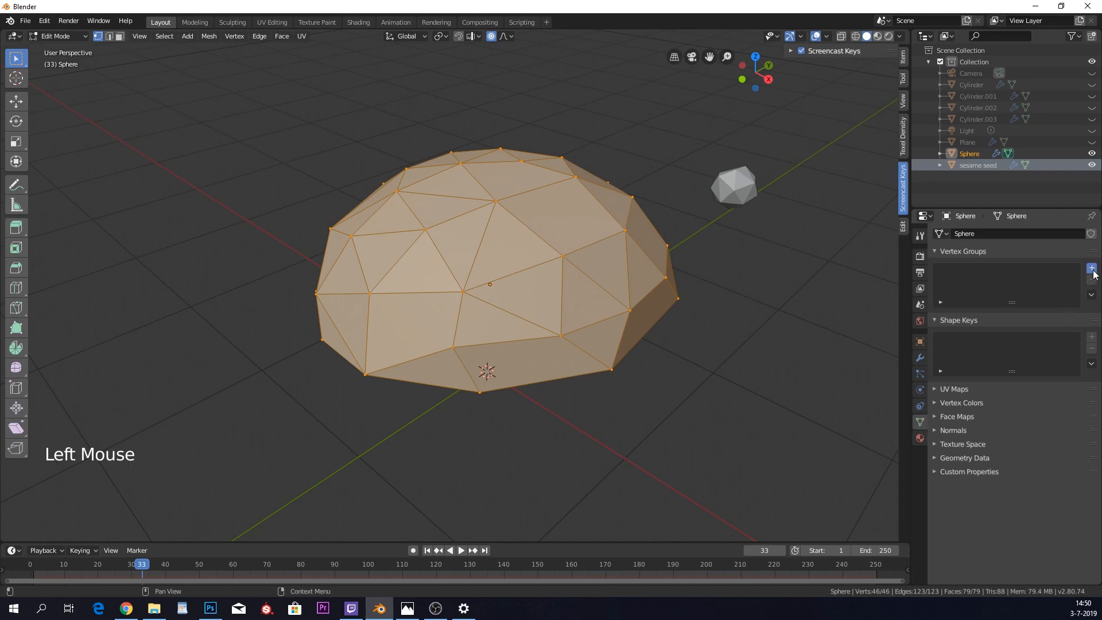
- Clear the mesh selection and select by the new vertex group to check which vertices it contains
{"action": "middle_click_drag", "start_coordinate": [682, 348], "coordinate": [672, 285]}
{"action": "key", "text": "a"}
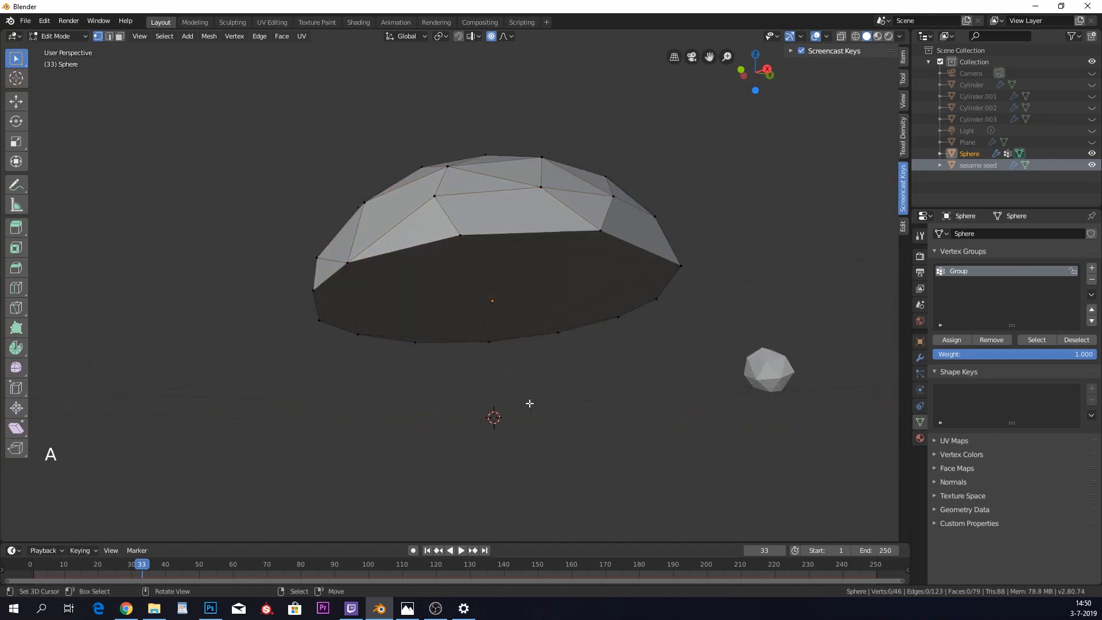
{"action": "left_click", "coordinate": [1036, 339]}
{"action": "left_click", "coordinate": [1037, 339]}
{"action": "triple_click", "coordinate": [1037, 338]}
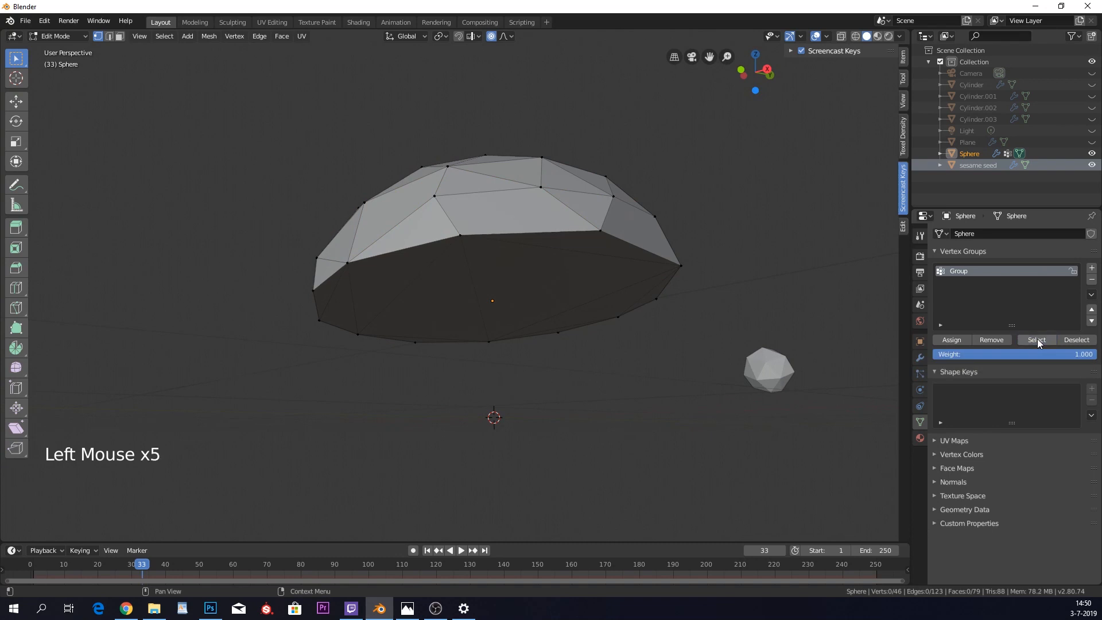
{"action": "left_click", "coordinate": [1037, 339]}
{"action": "triple_click", "coordinate": [1038, 338]}
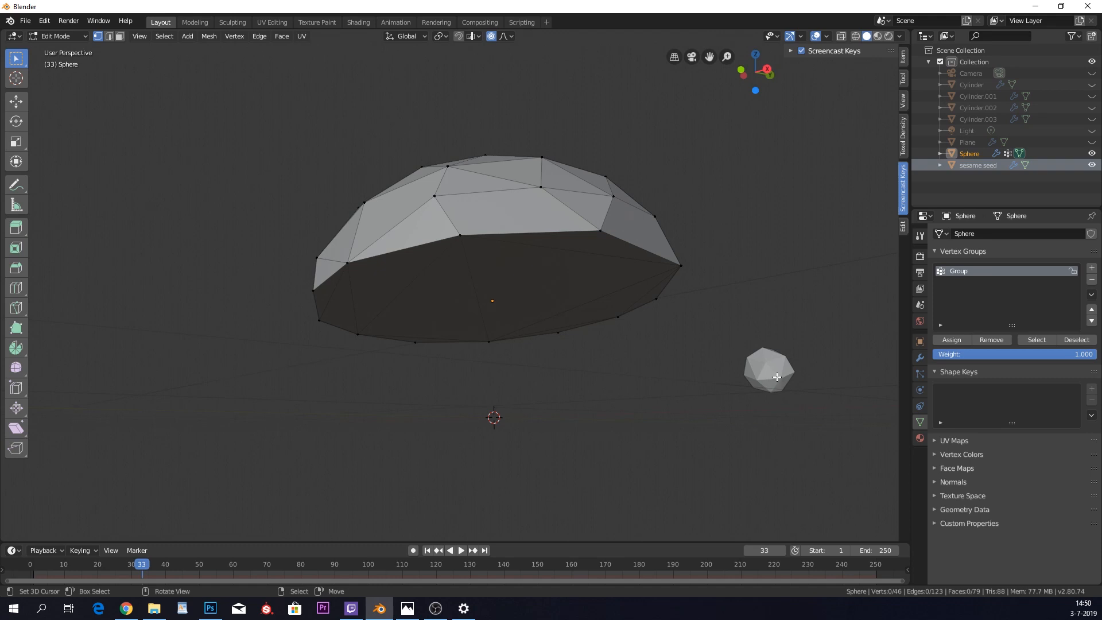
- Select the whole dome mesh, deselect the underside's inner edges in edge mode, and assign the selection to the vertex group
{"action": "key", "text": "a"}
{"action": "middle_click_drag", "start_coordinate": [696, 285], "coordinate": [684, 269]}
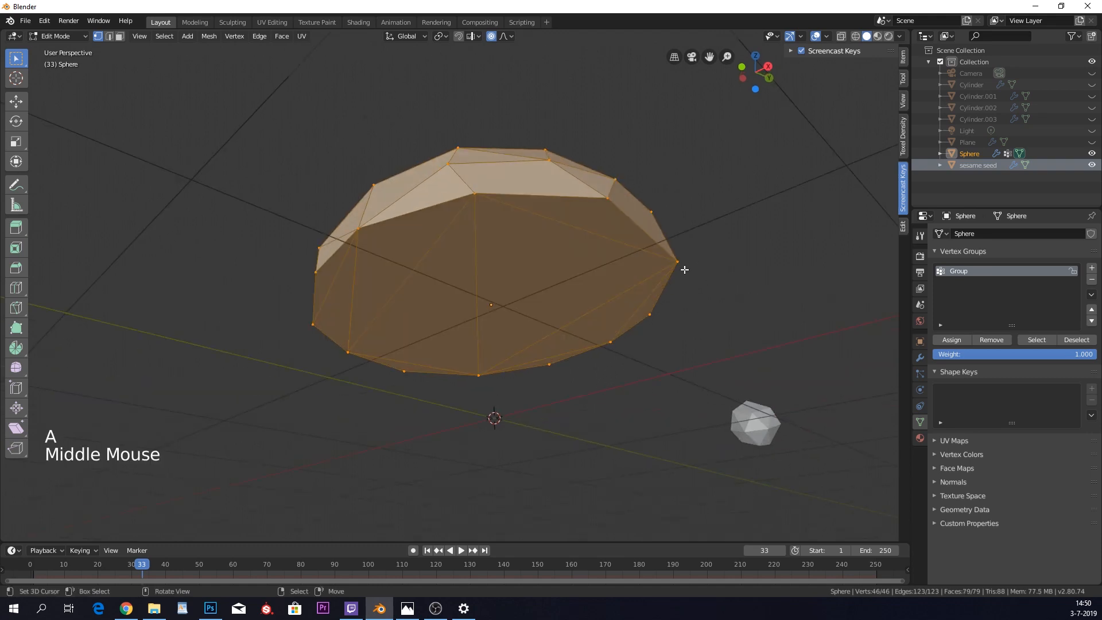
{"action": "left_click", "coordinate": [109, 35]}
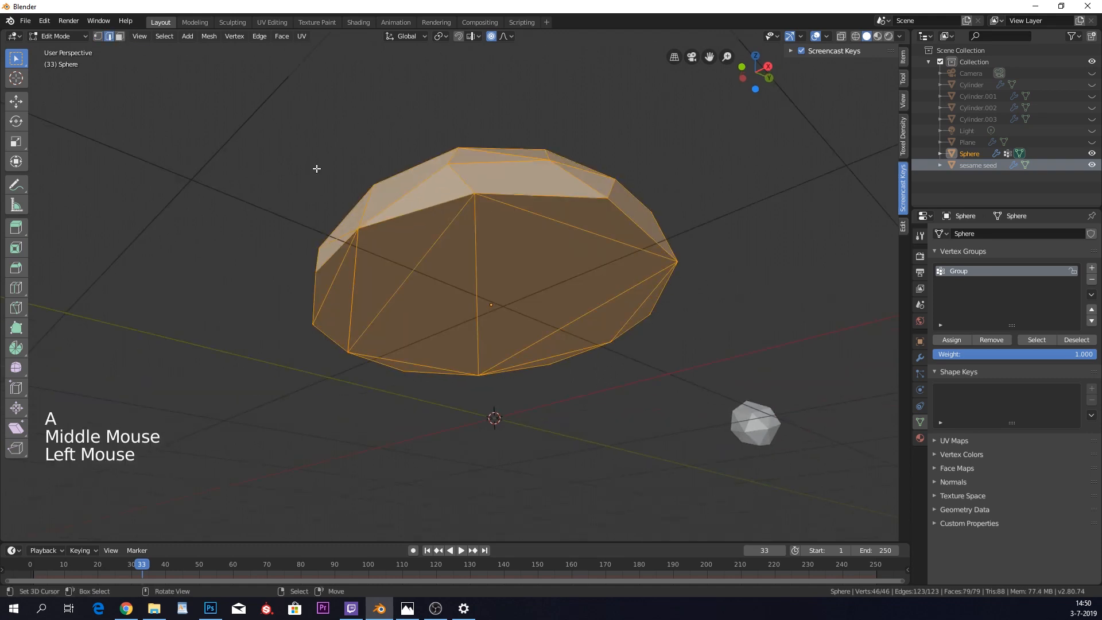
{"action": "right_click", "coordinate": [545, 234], "text": "shift"}
{"action": "right_click", "coordinate": [450, 239], "text": "shift"}
{"action": "right_click", "coordinate": [425, 253], "text": "shift"}
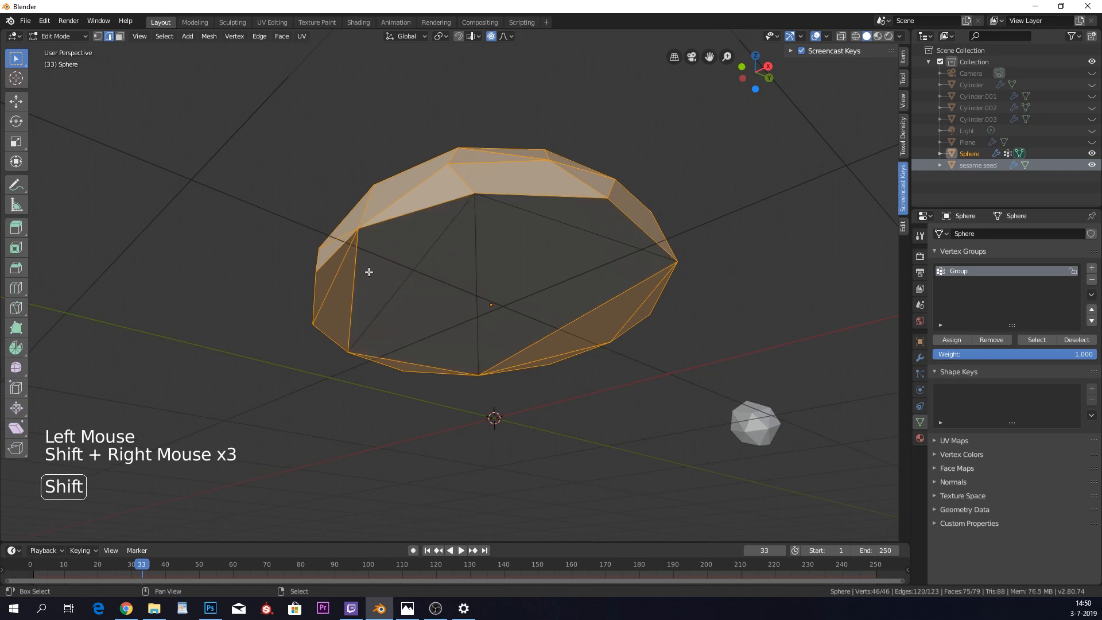
{"action": "right_click", "coordinate": [357, 276], "text": "shift"}
{"action": "right_click", "coordinate": [340, 270], "text": "shift"}
{"action": "right_click", "coordinate": [389, 363], "text": "shift"}
{"action": "key", "text": "ctrl+z"}
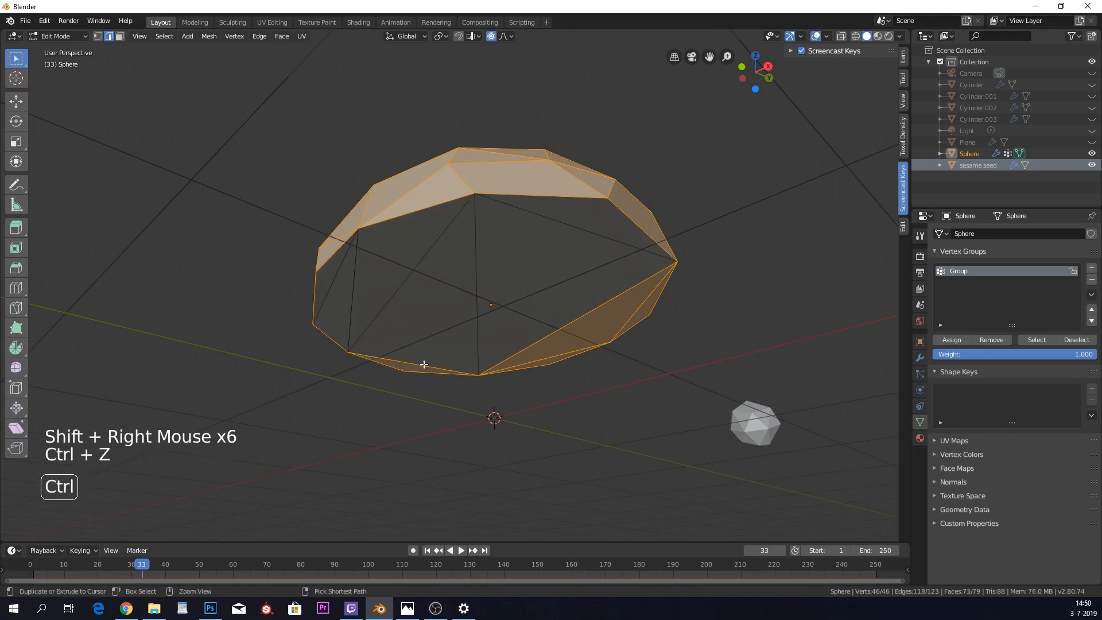
{"action": "right_click", "coordinate": [497, 364], "text": "shift"}
{"action": "right_click", "coordinate": [505, 362], "text": "shift"}
{"action": "right_click", "coordinate": [540, 361], "text": "shift"}
{"action": "right_click", "coordinate": [637, 315], "text": "shift"}
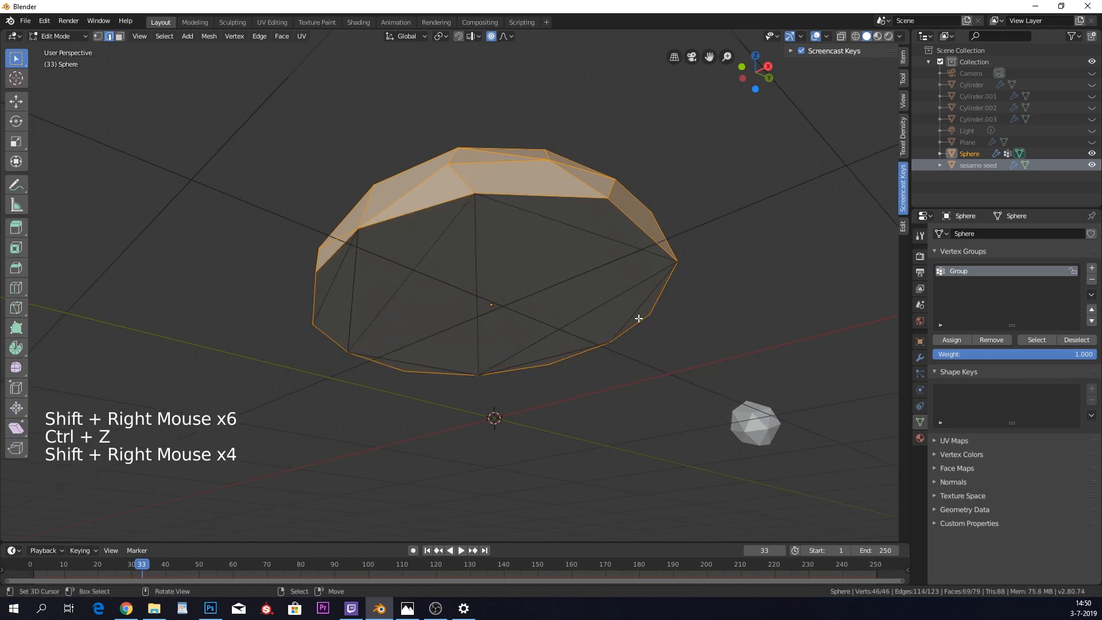
{"action": "middle_click_drag", "start_coordinate": [637, 315], "coordinate": [592, 355]}
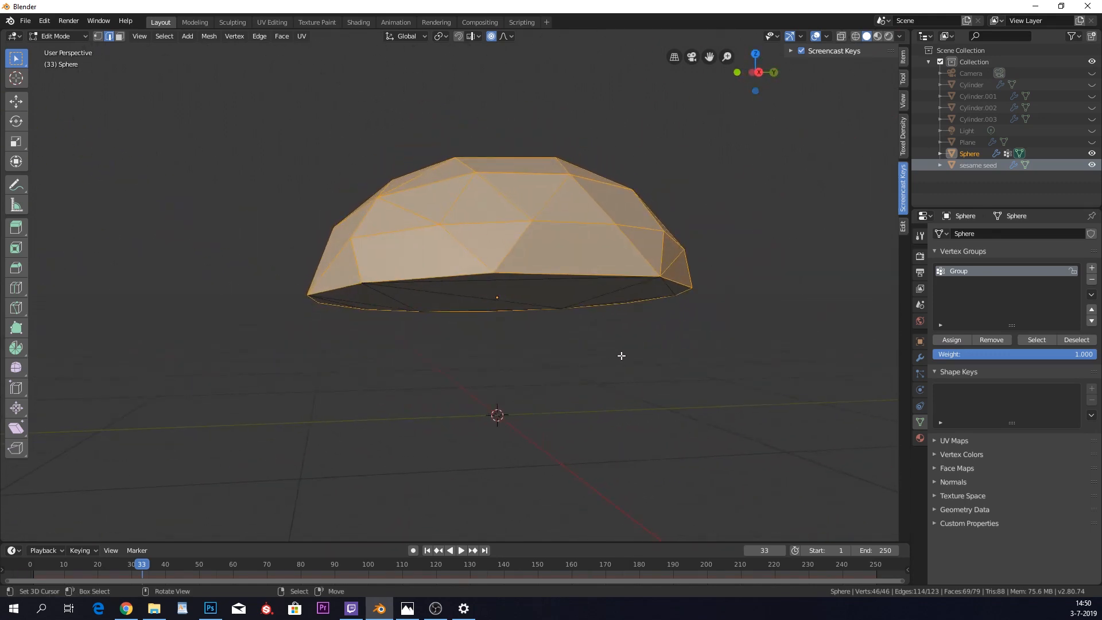
{"action": "left_click", "coordinate": [959, 338]}
- Clear the selection and reselect the vertex group's members to check whether the underside is included
{"action": "key", "text": "a"}
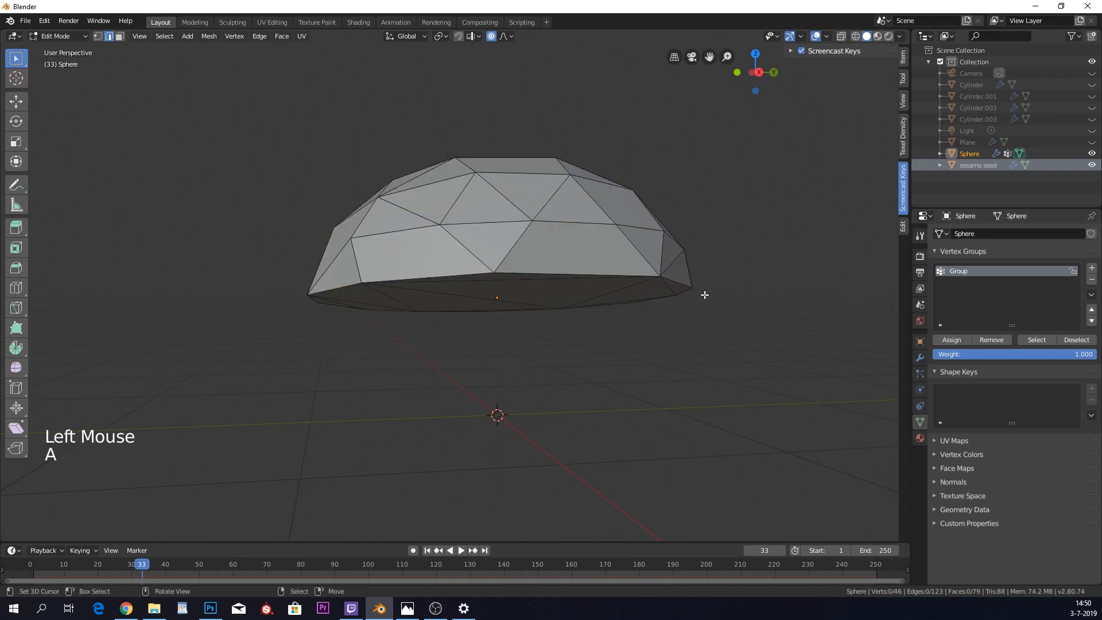
{"action": "key", "text": "Tab"}
{"action": "key", "text": "Tab"}
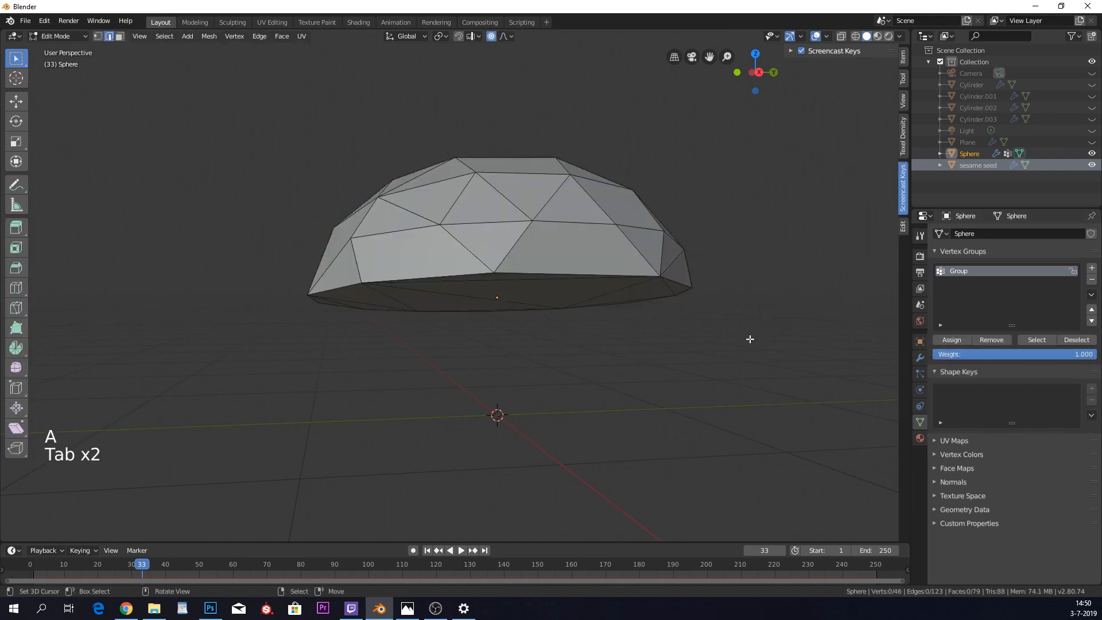
{"action": "left_click", "coordinate": [1032, 339]}
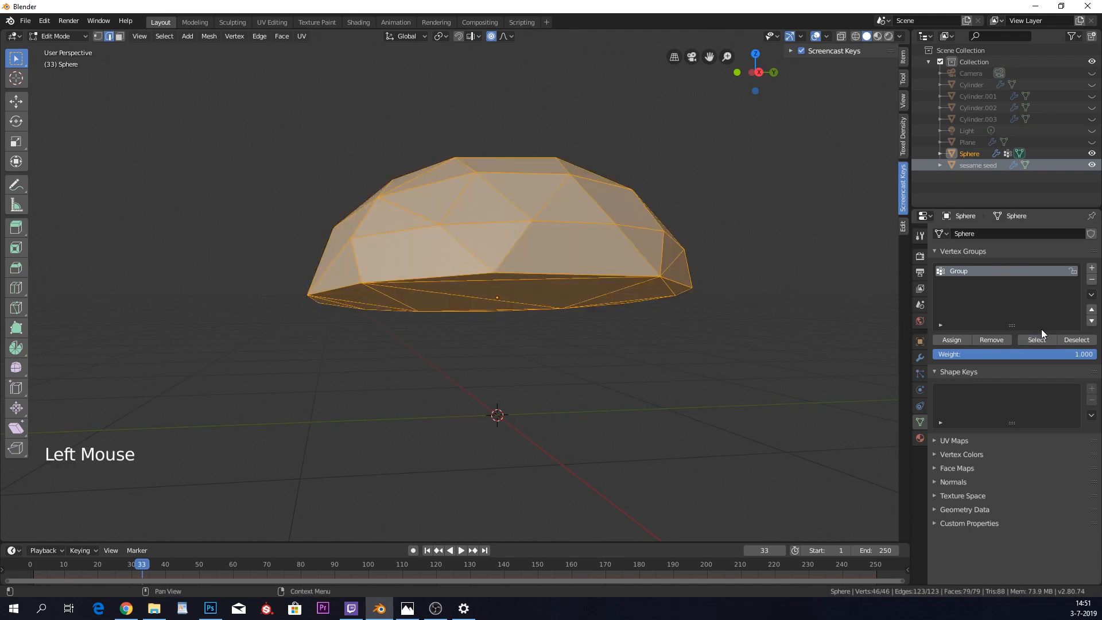
{"action": "middle_click_drag", "start_coordinate": [586, 236], "coordinate": [600, 212]}
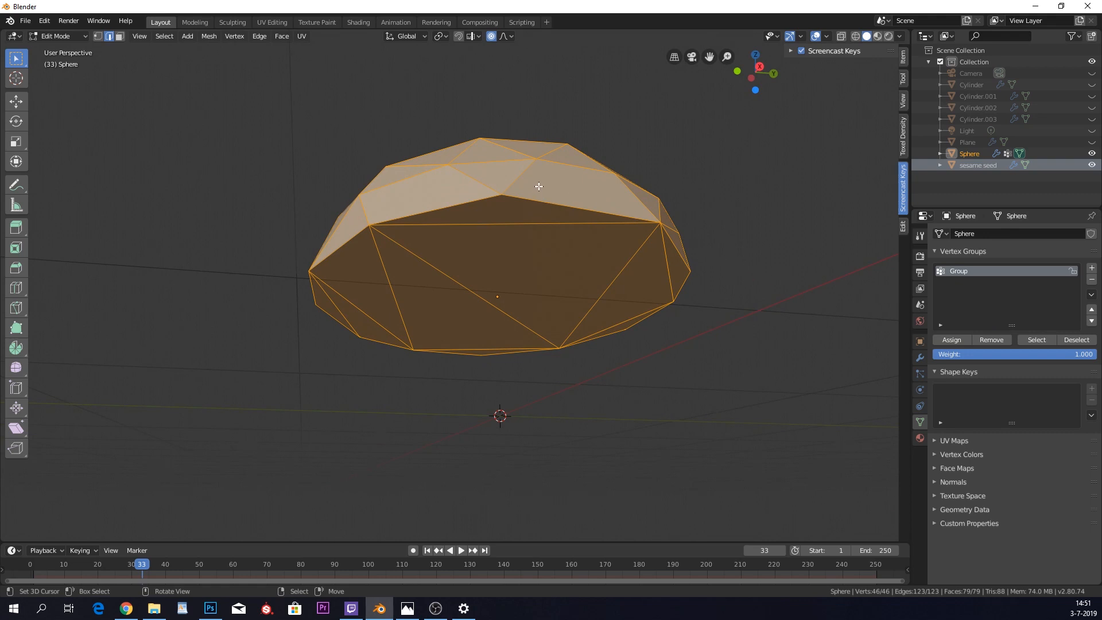
- Select the edges across the dome's flat underside and remove them from the vertex group
{"action": "key", "text": "a"}
{"action": "right_click", "coordinate": [520, 202], "text": "shift"}
{"action": "right_click", "coordinate": [453, 208], "text": "shift"}
{"action": "right_click", "coordinate": [439, 227], "text": "shift"}
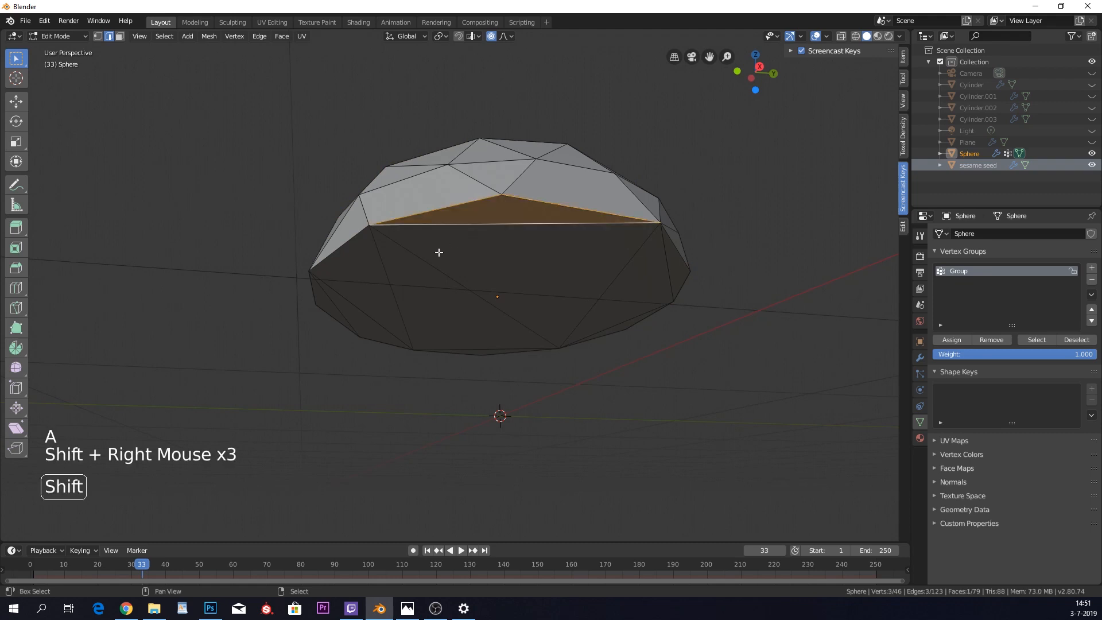
{"action": "right_click", "coordinate": [393, 256], "text": "shift"}
{"action": "right_click", "coordinate": [384, 268], "text": "shift"}
{"action": "right_click", "coordinate": [358, 302], "text": "shift"}
{"action": "right_click", "coordinate": [342, 255], "text": "shift"}
{"action": "right_click", "coordinate": [326, 308], "text": "shift"}
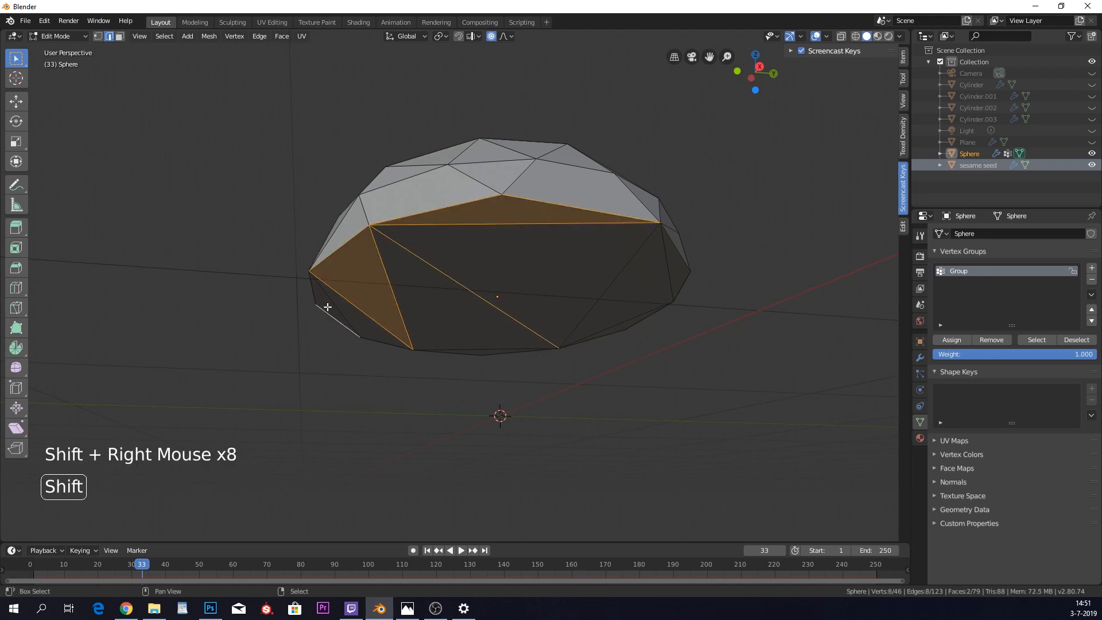
{"action": "right_click", "coordinate": [349, 317], "text": "shift"}
{"action": "right_click", "coordinate": [356, 325], "text": "shift"}
{"action": "right_click", "coordinate": [322, 305], "text": "shift"}
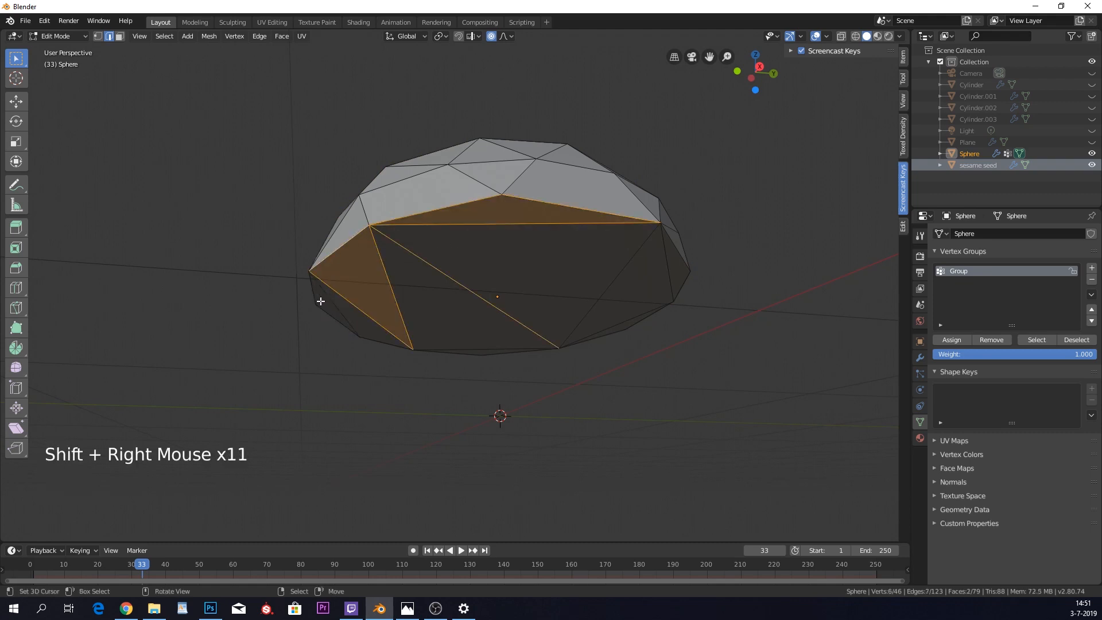
{"action": "middle_click_drag", "start_coordinate": [317, 302], "coordinate": [401, 292]}
{"action": "right_click", "coordinate": [329, 293], "text": "shift"}
{"action": "right_click", "coordinate": [338, 258], "text": "shift"}
{"action": "right_click", "coordinate": [324, 310], "text": "shift"}
{"action": "right_click", "coordinate": [335, 336], "text": "shift"}
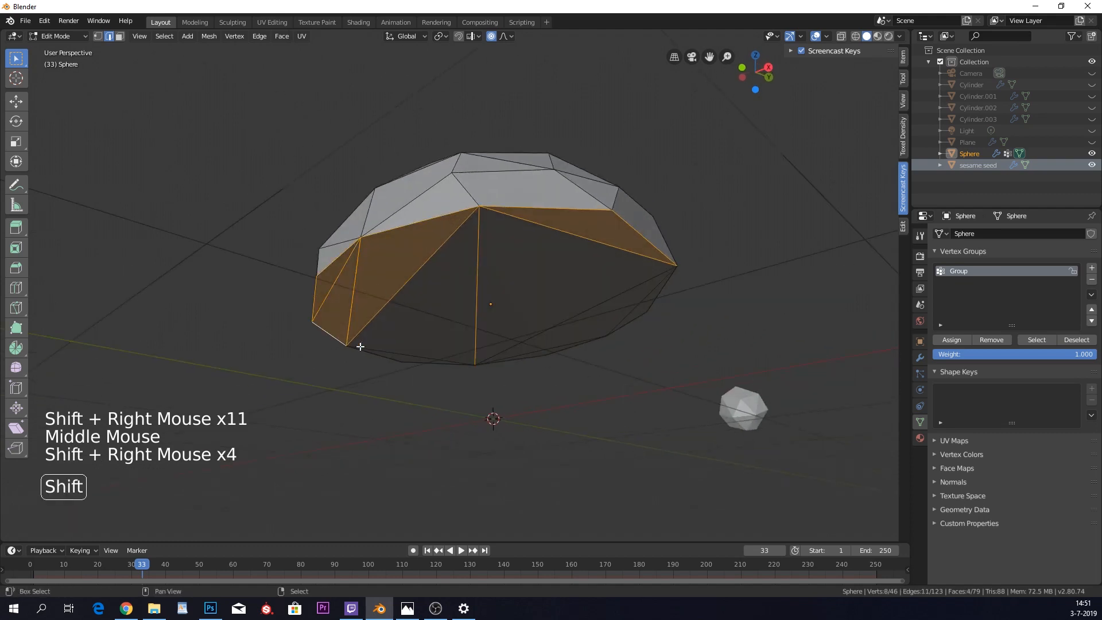
{"action": "right_click", "coordinate": [380, 358], "text": "shift"}
{"action": "right_click", "coordinate": [402, 362], "text": "shift"}
{"action": "right_click", "coordinate": [431, 364], "text": "shift"}
{"action": "right_click", "coordinate": [529, 340], "text": "shift"}
{"action": "right_click", "coordinate": [562, 344], "text": "shift"}
{"action": "right_click", "coordinate": [529, 363], "text": "shift"}
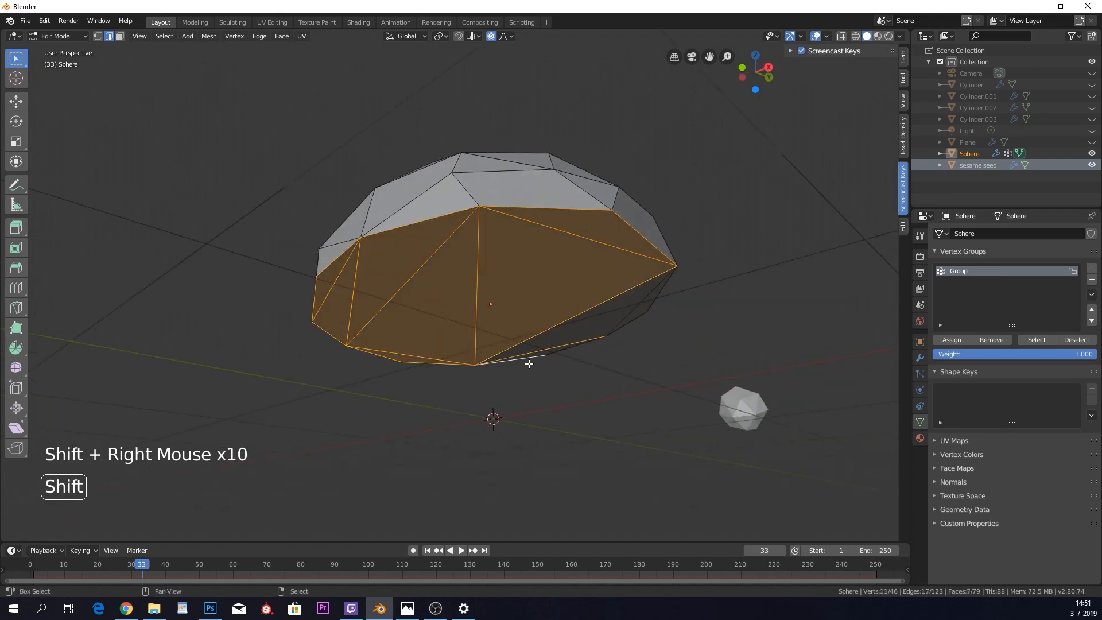
{"action": "right_click", "coordinate": [603, 323], "text": "shift"}
{"action": "right_click", "coordinate": [638, 310], "text": "shift"}
{"action": "right_click", "coordinate": [609, 339], "text": "shift"}
{"action": "right_click", "coordinate": [598, 340], "text": "shift"}
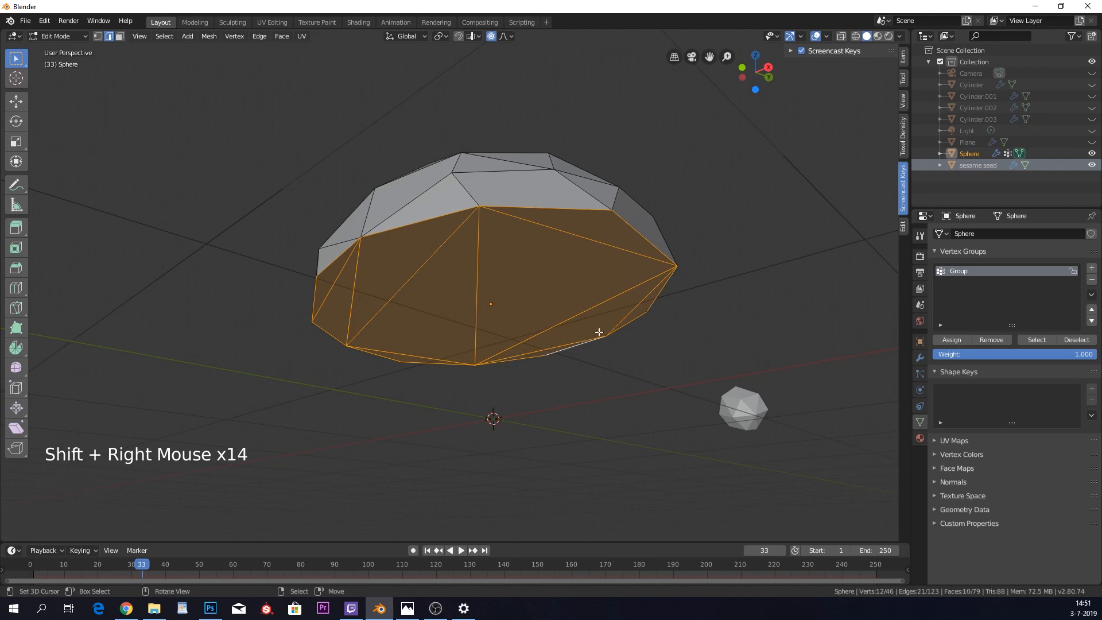
{"action": "middle_click_drag", "start_coordinate": [597, 330], "coordinate": [504, 346]}
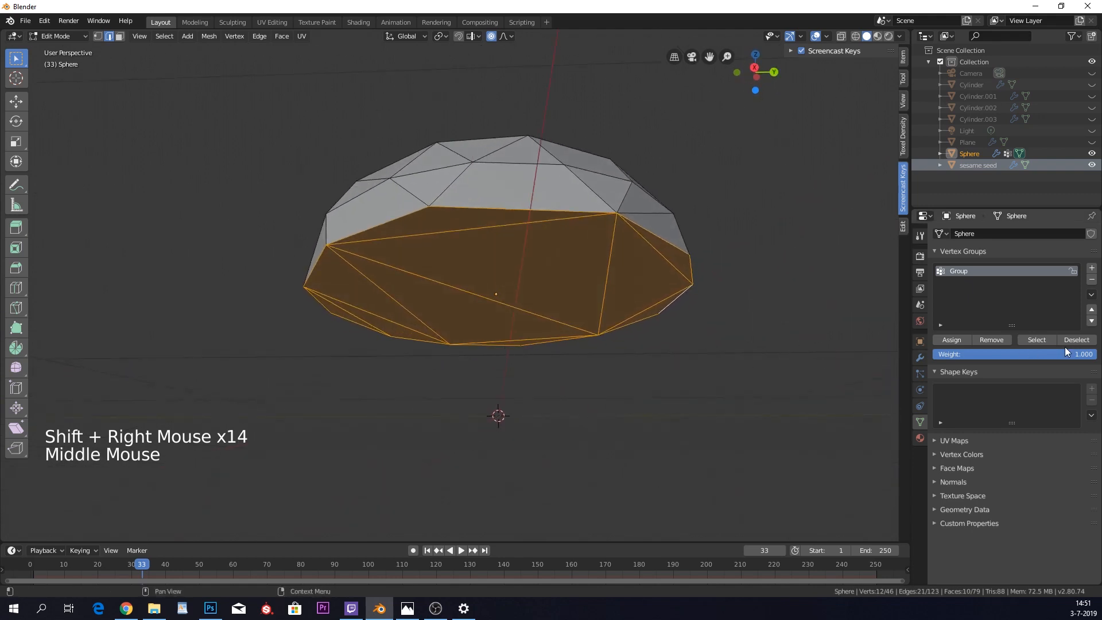
{"action": "left_click", "coordinate": [995, 343]}
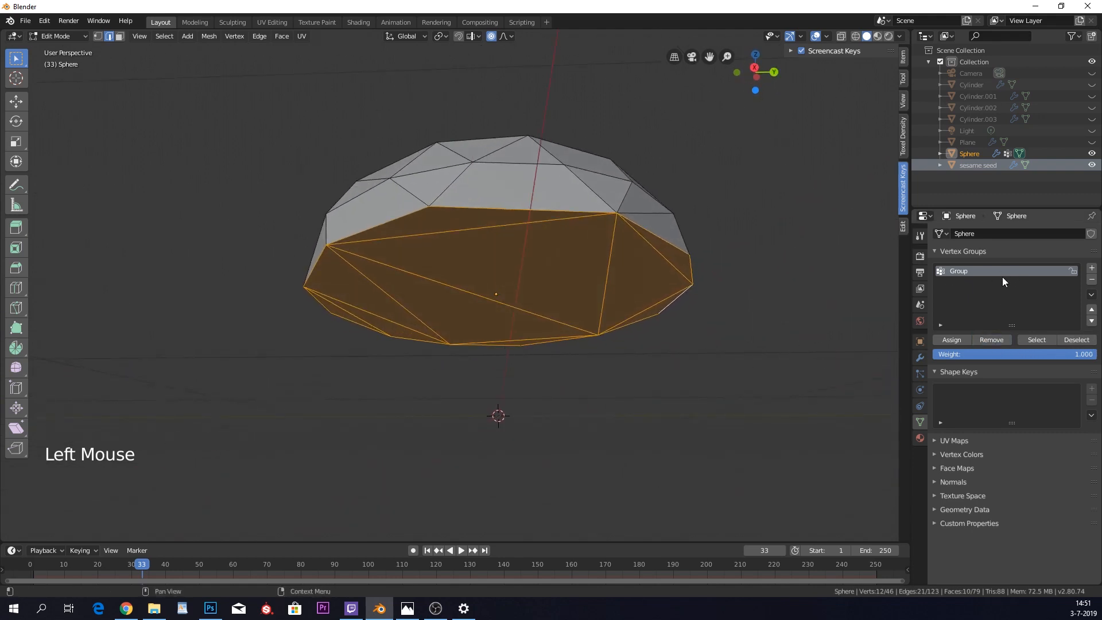
- Replace the selection with the vertex group's members and add two lower rim vertices of the dome in vertex mode
{"action": "key", "text": "a"}
{"action": "left_click", "coordinate": [1037, 339]}
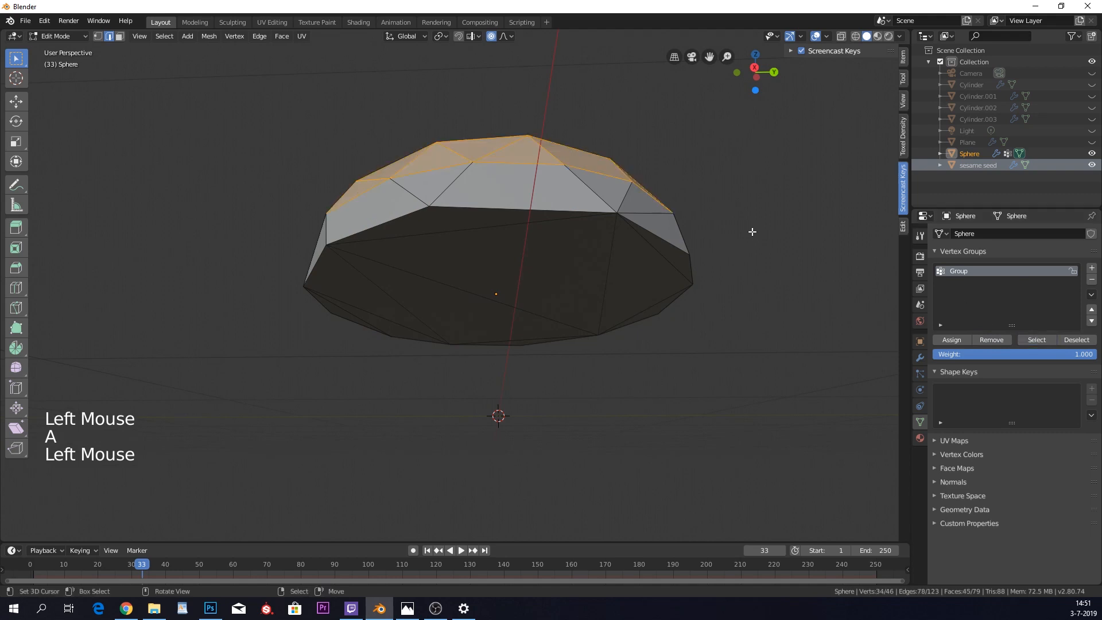
{"action": "middle_click_drag", "start_coordinate": [750, 234], "coordinate": [648, 253]}
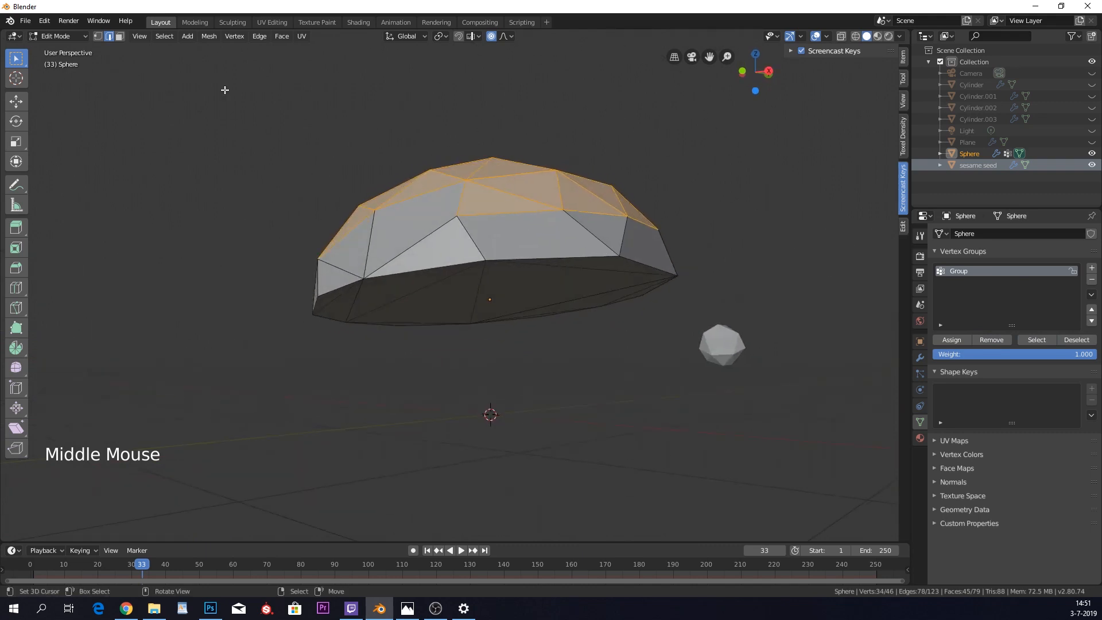
{"action": "left_click", "coordinate": [97, 37]}
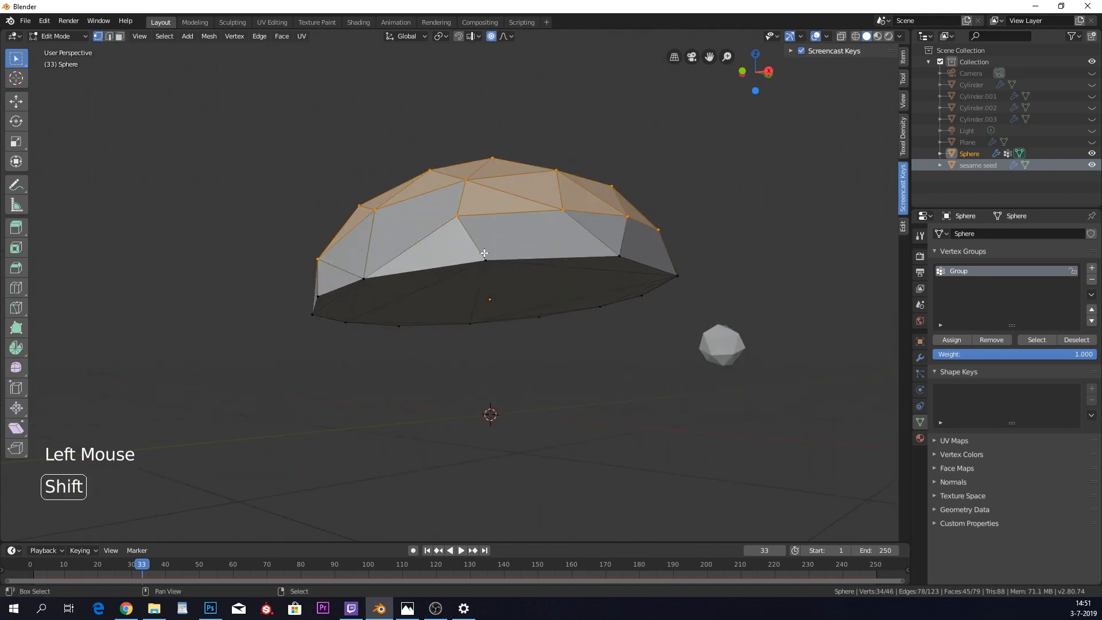
{"action": "right_click", "coordinate": [451, 259], "text": "shift"}
{"action": "right_click", "coordinate": [451, 259], "text": "shift"}
{"action": "middle_click_drag", "start_coordinate": [451, 259], "coordinate": [447, 263]}
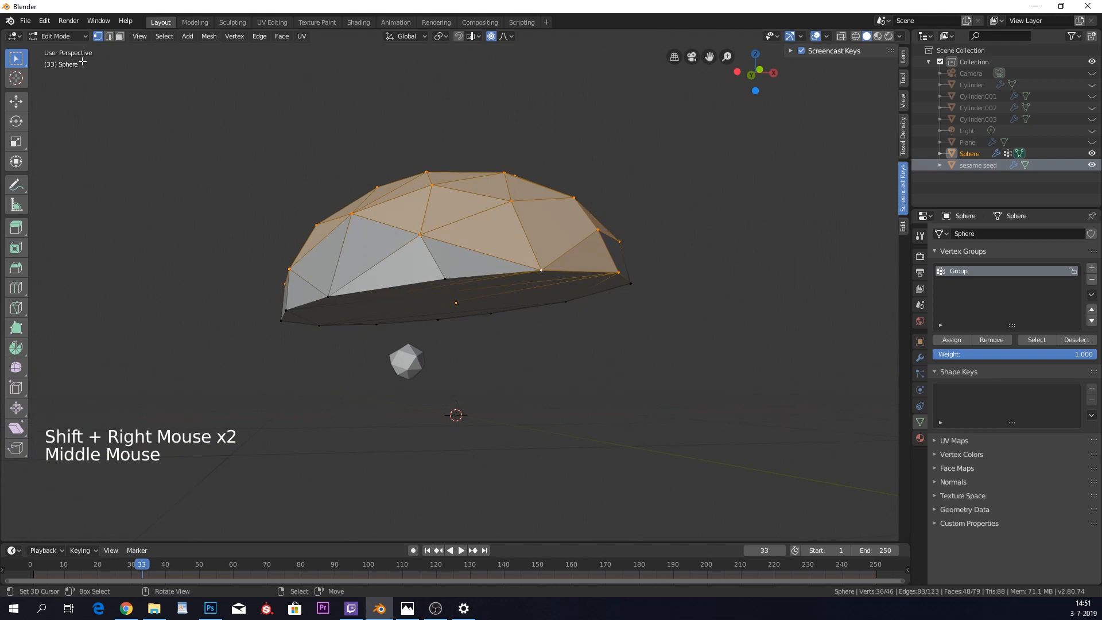
- Add the remaining side and lower rim edges all around the dome in edge mode and assign the selection to the vertex group
{"action": "left_click", "coordinate": [109, 36]}
{"action": "right_click", "coordinate": [445, 266], "text": "shift"}
{"action": "right_click", "coordinate": [376, 270], "text": "shift"}
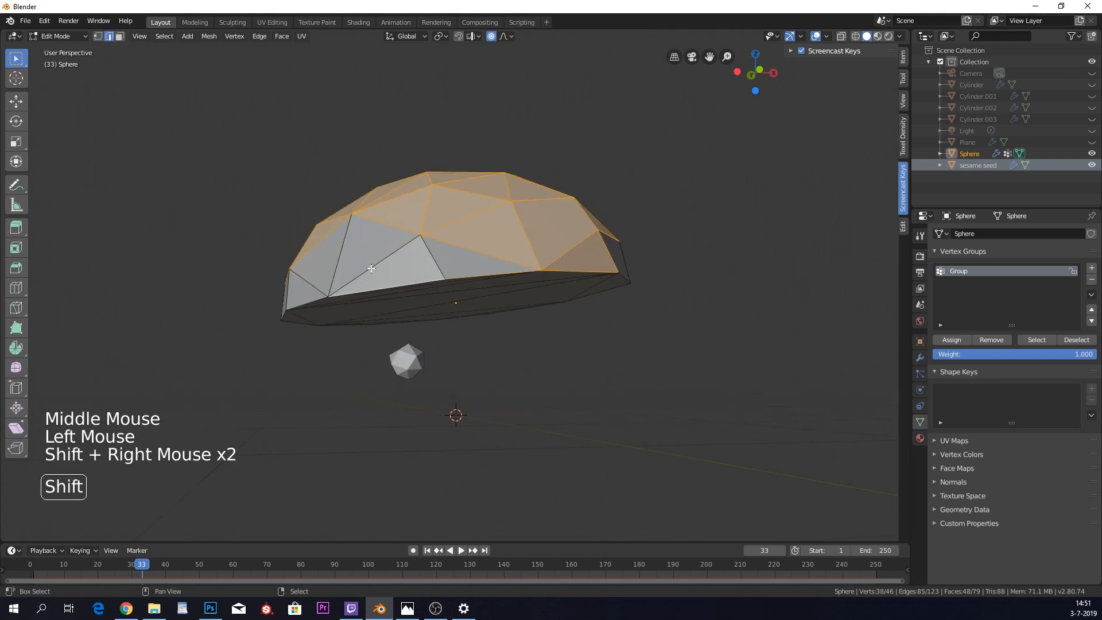
{"action": "right_click", "coordinate": [413, 261], "text": "shift"}
{"action": "right_click", "coordinate": [377, 248], "text": "shift"}
{"action": "right_click", "coordinate": [344, 255], "text": "shift"}
{"action": "right_click", "coordinate": [322, 247], "text": "shift"}
{"action": "right_click", "coordinate": [299, 299], "text": "shift"}
{"action": "middle_click_drag", "start_coordinate": [298, 299], "coordinate": [428, 227]}
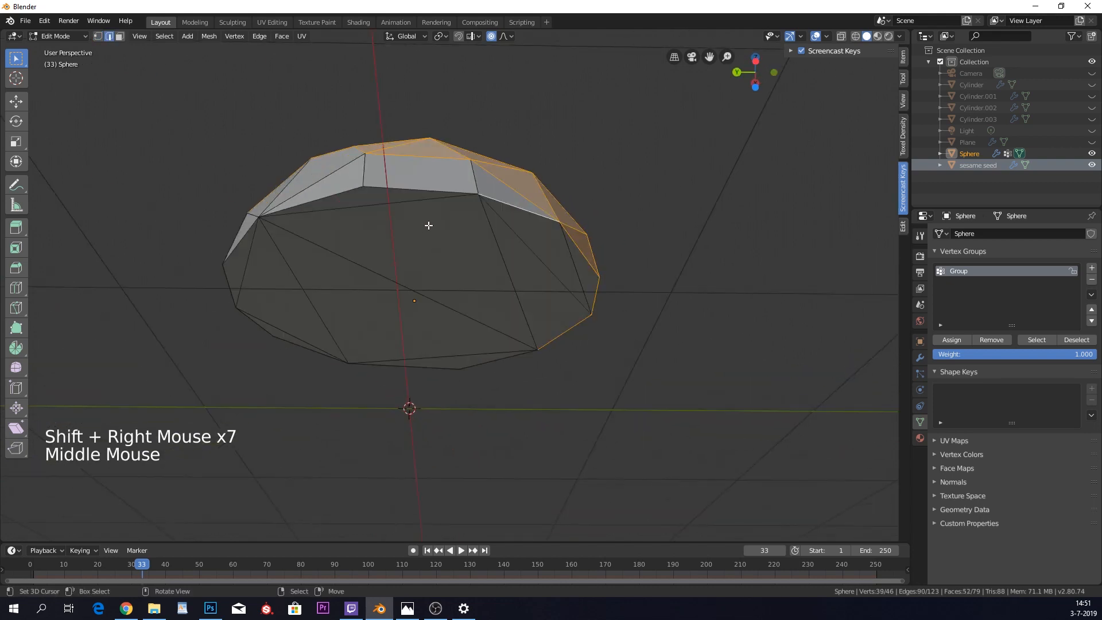
{"action": "right_click", "coordinate": [460, 177], "text": "shift"}
{"action": "right_click", "coordinate": [419, 186], "text": "shift"}
{"action": "right_click", "coordinate": [364, 178], "text": "shift"}
{"action": "right_click", "coordinate": [325, 178], "text": "shift"}
{"action": "right_click", "coordinate": [305, 205], "text": "shift"}
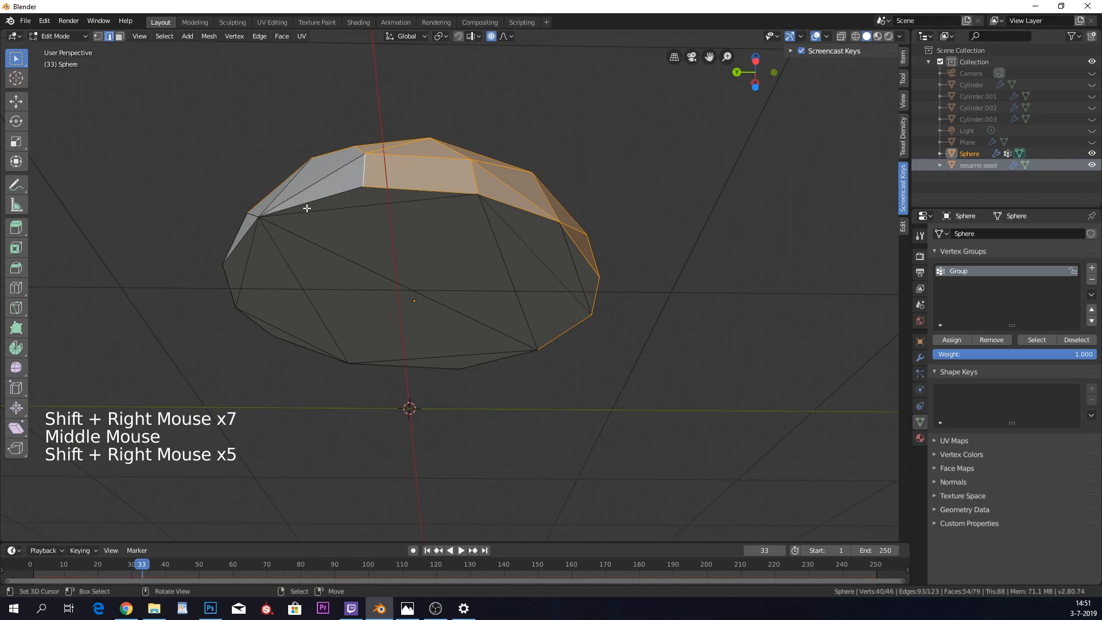
{"action": "middle_click_drag", "start_coordinate": [305, 205], "coordinate": [346, 205]}
{"action": "right_click", "coordinate": [396, 204], "text": "shift"}
{"action": "right_click", "coordinate": [359, 172], "text": "shift"}
{"action": "right_click", "coordinate": [317, 181], "text": "shift"}
{"action": "right_click", "coordinate": [278, 198], "text": "shift"}
{"action": "right_click", "coordinate": [254, 229], "text": "shift"}
{"action": "middle_click_drag", "start_coordinate": [254, 230], "coordinate": [413, 241]}
{"action": "right_click", "coordinate": [488, 193], "text": "shift"}
{"action": "right_click", "coordinate": [445, 176], "text": "shift"}
{"action": "right_click", "coordinate": [408, 172], "text": "shift"}
{"action": "right_click", "coordinate": [376, 210], "text": "shift"}
{"action": "right_click", "coordinate": [376, 209], "text": "shift"}
{"action": "right_click", "coordinate": [326, 212], "text": "shift"}
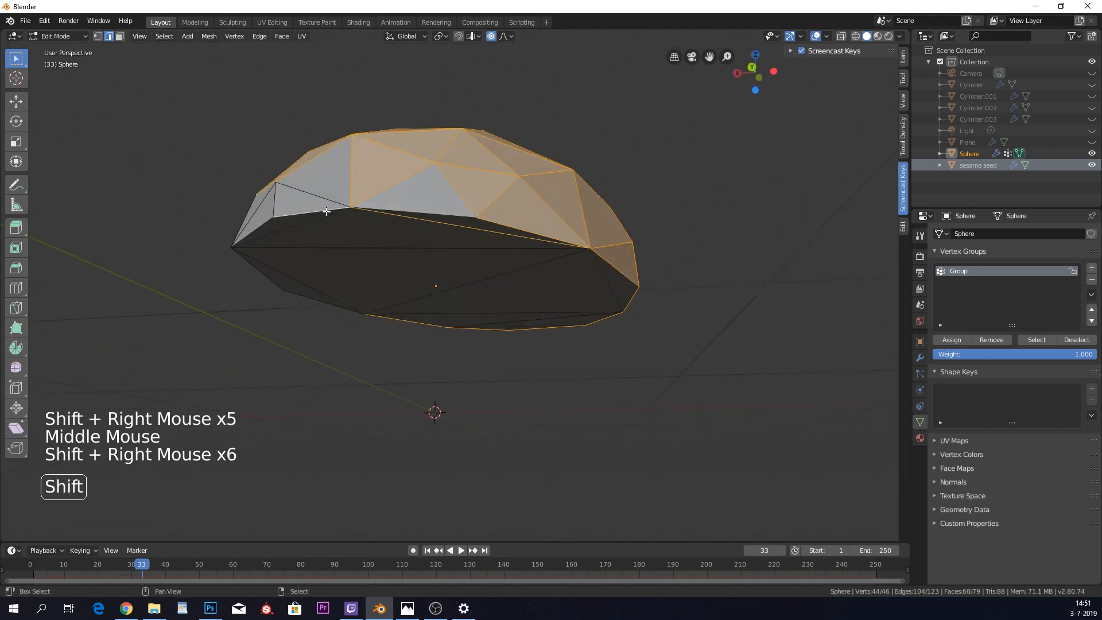
{"action": "right_click", "coordinate": [380, 204], "text": "shift"}
{"action": "right_click", "coordinate": [351, 172], "text": "shift"}
{"action": "right_click", "coordinate": [267, 214], "text": "shift"}
{"action": "middle_click_drag", "start_coordinate": [267, 213], "coordinate": [436, 189]}
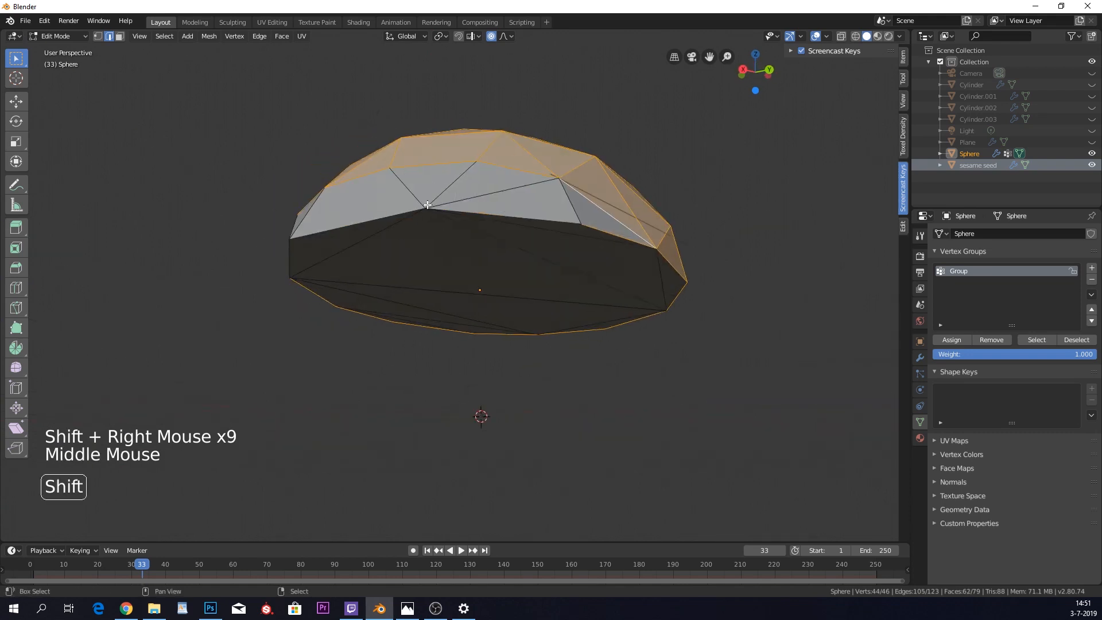
{"action": "right_click", "coordinate": [444, 188], "text": "shift"}
{"action": "right_click", "coordinate": [488, 189], "text": "shift"}
{"action": "right_click", "coordinate": [520, 206], "text": "shift"}
{"action": "right_click", "coordinate": [565, 204], "text": "shift"}
{"action": "right_click", "coordinate": [558, 208], "text": "shift"}
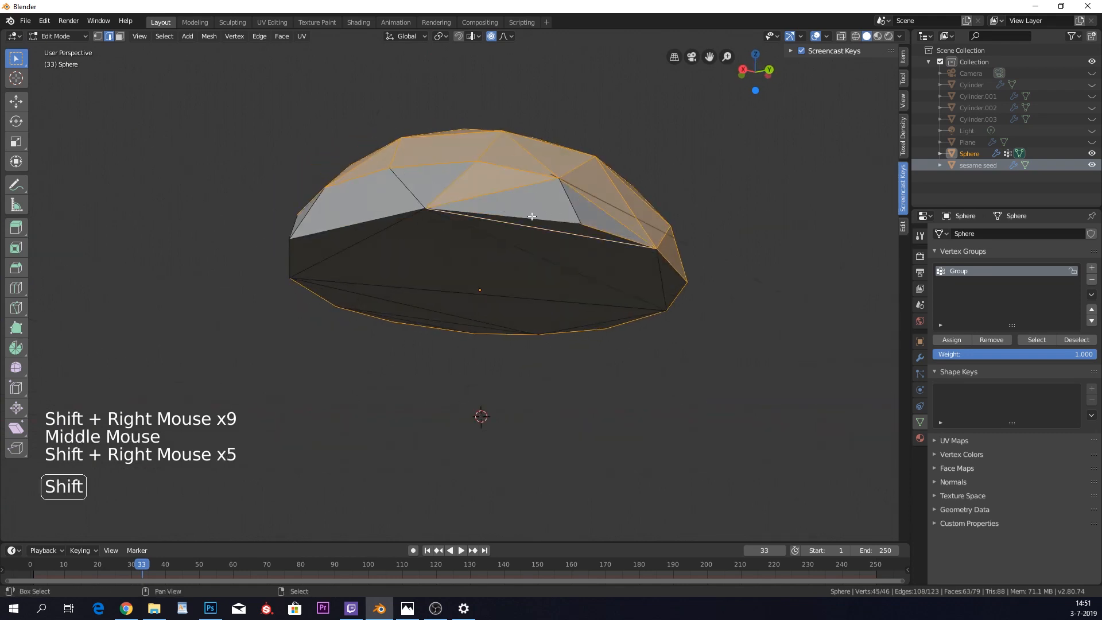
{"action": "right_click", "coordinate": [532, 216], "text": "shift"}
{"action": "right_click", "coordinate": [570, 216], "text": "shift"}
{"action": "right_click", "coordinate": [569, 231], "text": "shift"}
{"action": "right_click", "coordinate": [415, 186], "text": "shift"}
{"action": "right_click", "coordinate": [377, 211], "text": "shift"}
{"action": "middle_click_drag", "start_coordinate": [377, 211], "coordinate": [433, 234]}
{"action": "right_click", "coordinate": [477, 245], "text": "shift"}
{"action": "right_click", "coordinate": [429, 245], "text": "shift"}
{"action": "right_click", "coordinate": [425, 267], "text": "shift"}
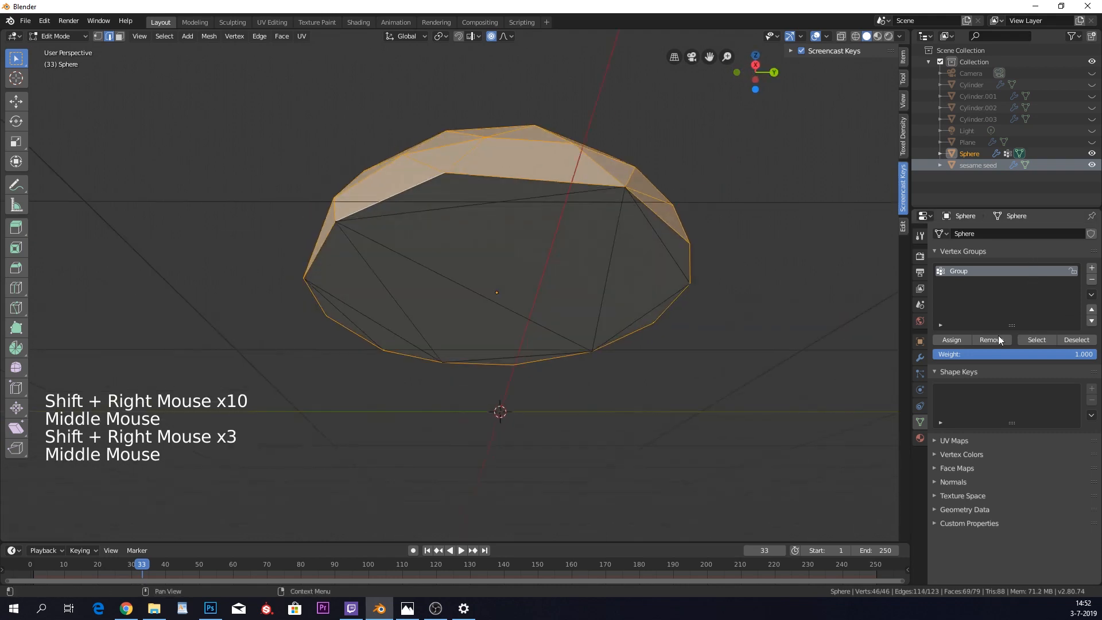
{"action": "left_click", "coordinate": [951, 339]}
- Leave and re-enter edit mode, then reselect only the vertex group's members to check whether the underside is included
{"action": "key", "text": "Tab"}
{"action": "key", "text": "Tab"}
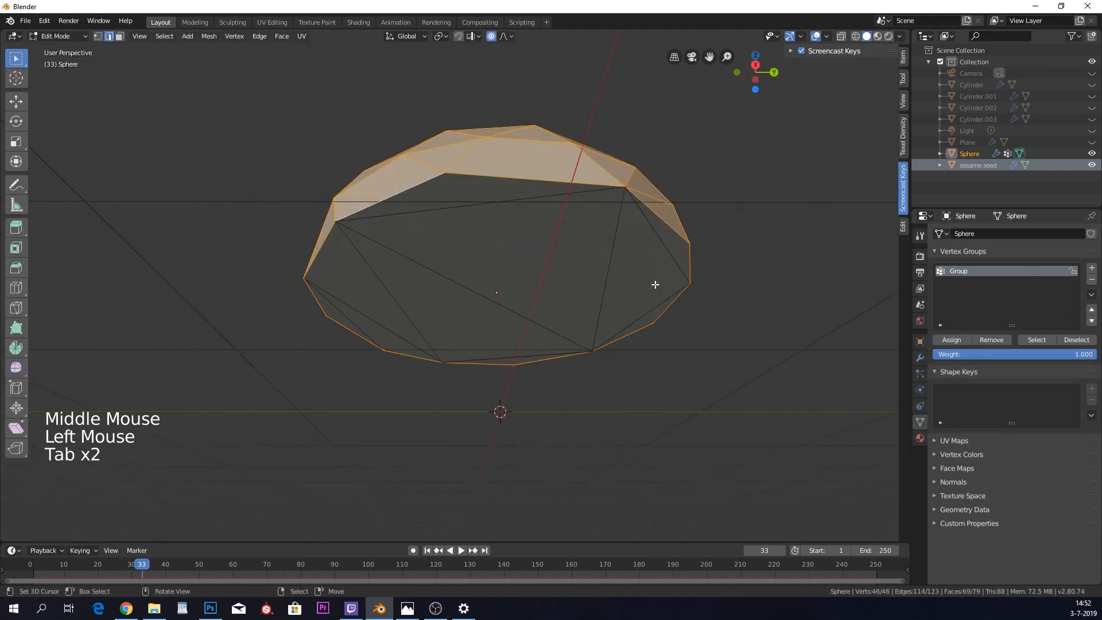
{"action": "key", "text": "a"}
{"action": "left_click", "coordinate": [1037, 340]}
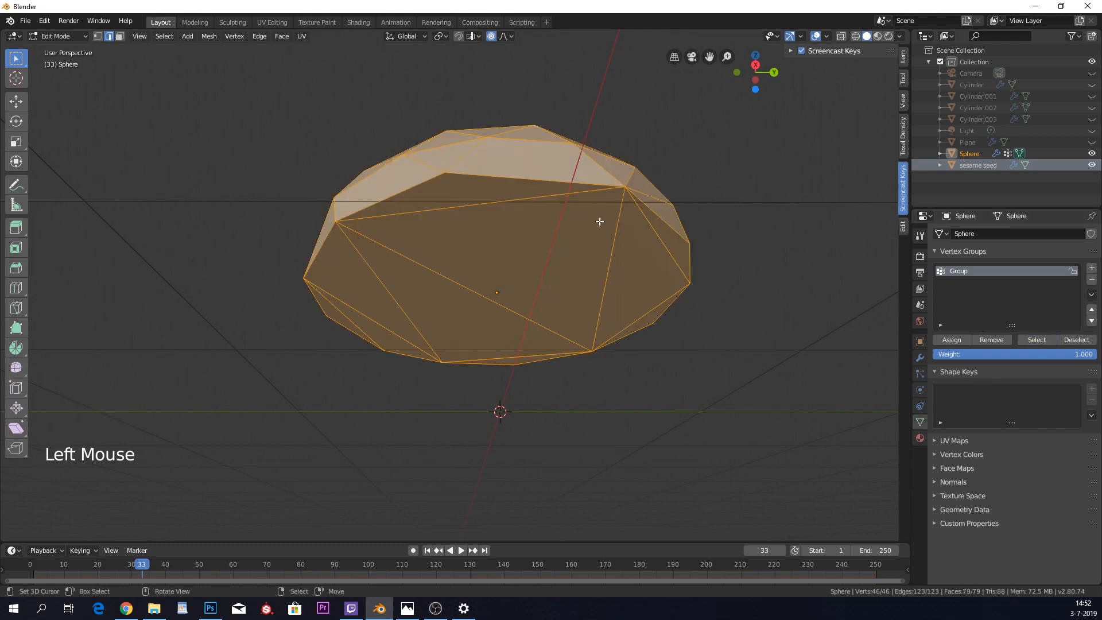
- Select the edges across the dome's flat underside, switch to vertex mode, and deselect the vertex group's members
{"action": "right_click", "coordinate": [541, 208]}
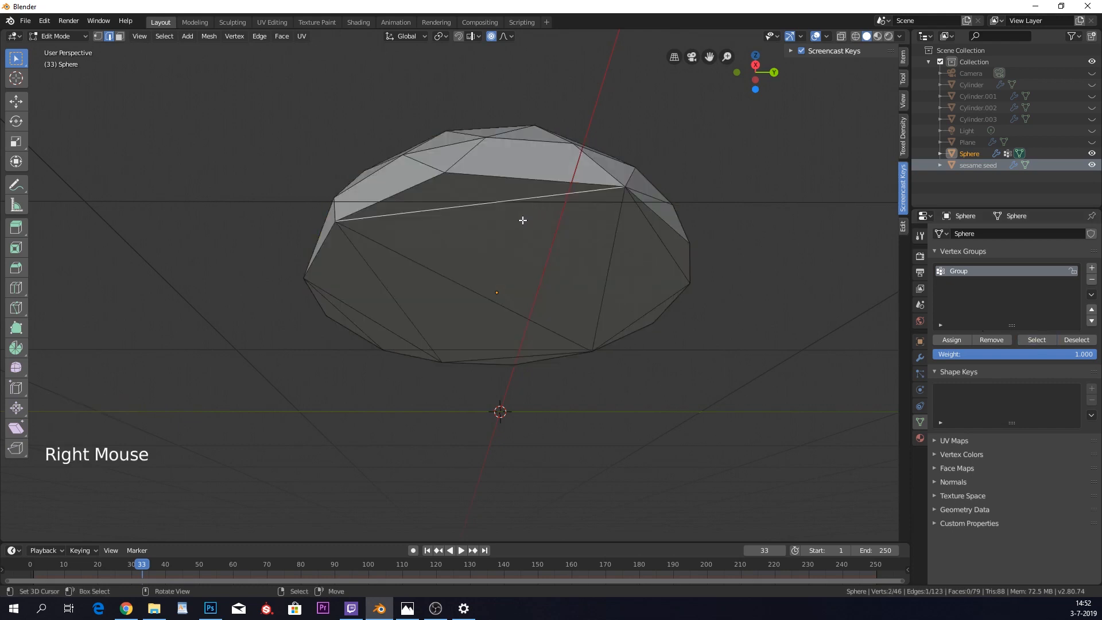
{"action": "right_click", "coordinate": [471, 275], "text": "shift"}
{"action": "right_click", "coordinate": [383, 286], "text": "shift"}
{"action": "right_click", "coordinate": [618, 250], "text": "shift"}
{"action": "right_click", "coordinate": [544, 341], "text": "shift"}
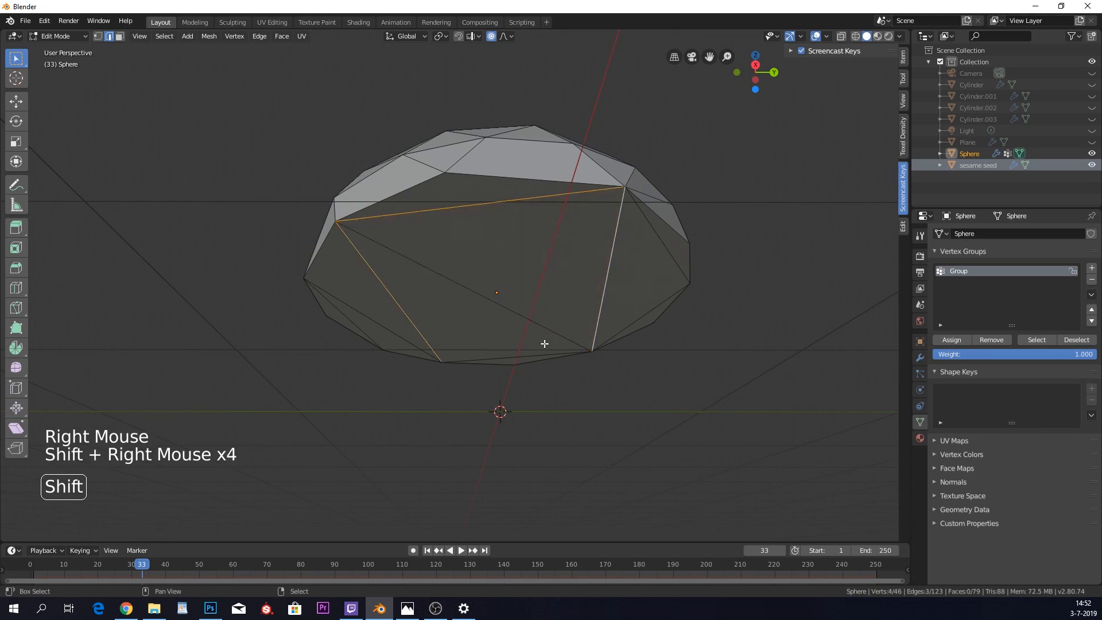
{"action": "right_click", "coordinate": [553, 347], "text": "shift"}
{"action": "right_click", "coordinate": [628, 340], "text": "shift"}
{"action": "right_click", "coordinate": [639, 315], "text": "shift"}
{"action": "right_click", "coordinate": [665, 259], "text": "shift"}
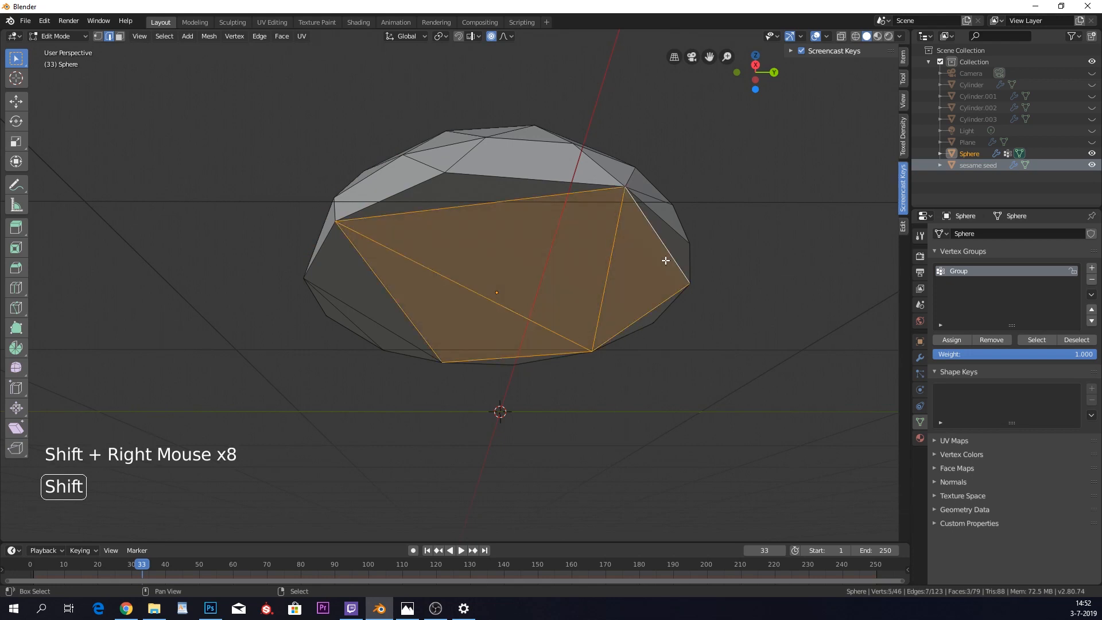
{"action": "right_click", "coordinate": [344, 308], "text": "shift"}
{"action": "right_click", "coordinate": [350, 312], "text": "shift"}
{"action": "right_click", "coordinate": [334, 264], "text": "shift"}
{"action": "right_click", "coordinate": [385, 343], "text": "shift"}
{"action": "middle_click_drag", "start_coordinate": [470, 344], "coordinate": [547, 330]}
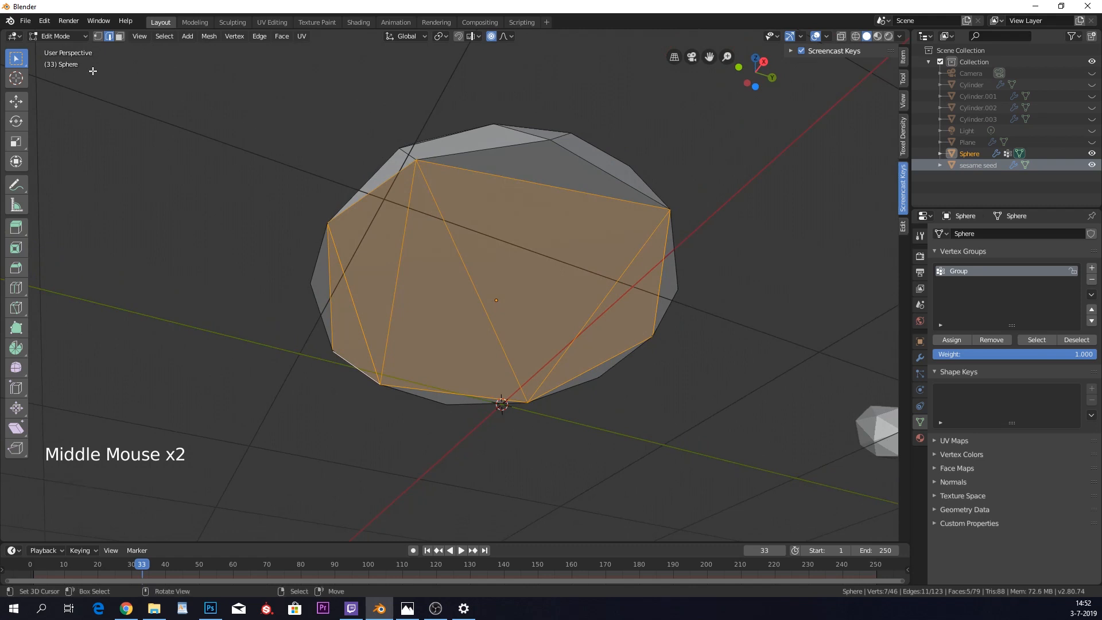
{"action": "left_click", "coordinate": [98, 37]}
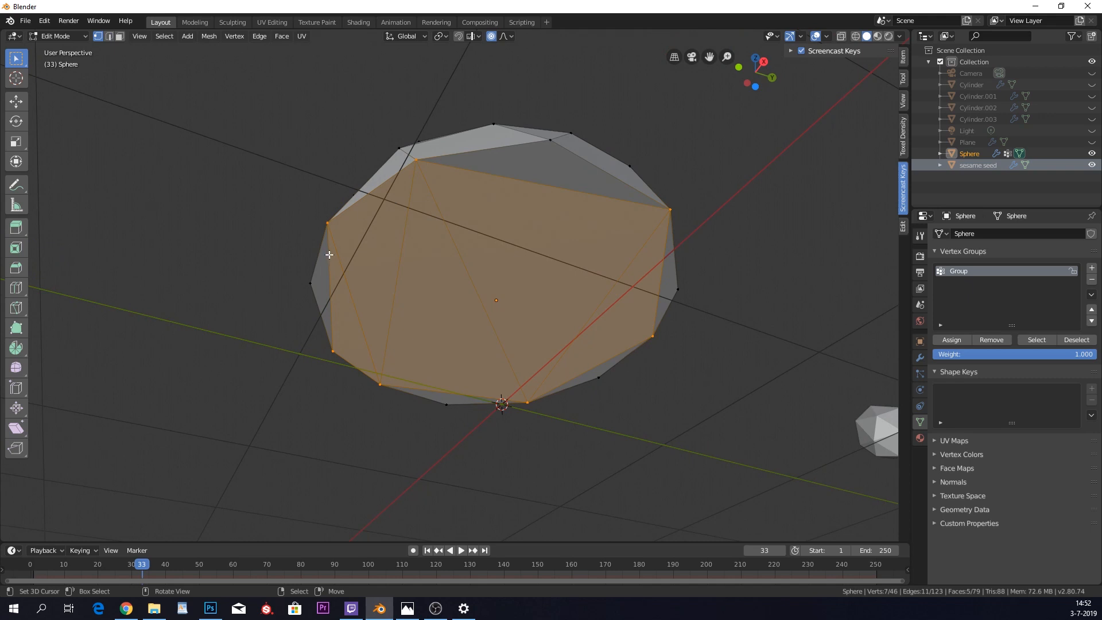
{"action": "left_click", "coordinate": [1081, 341]}
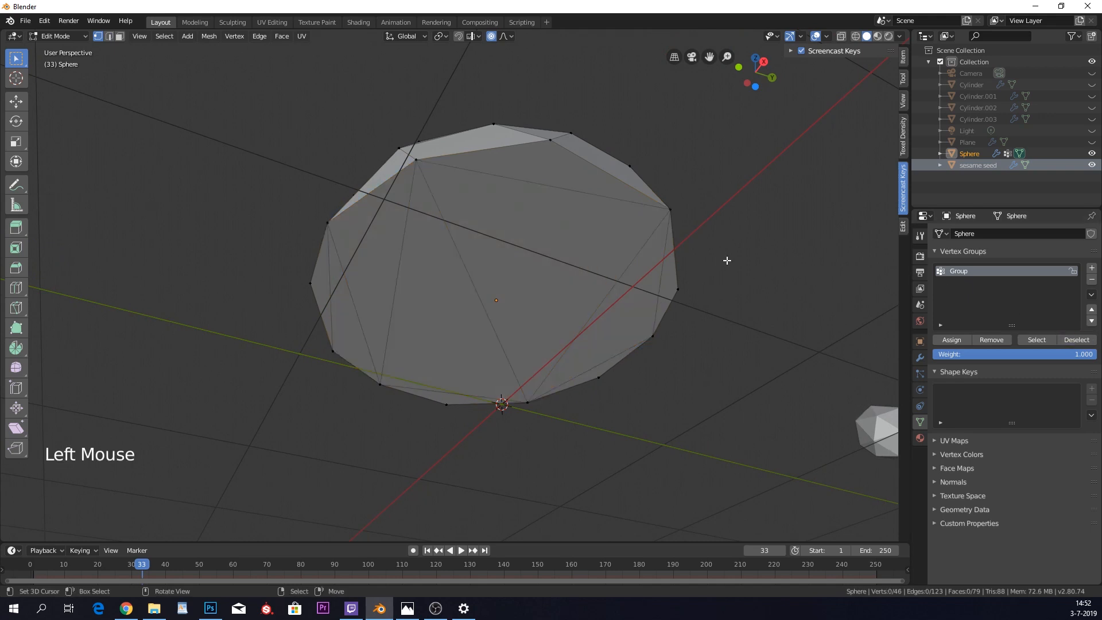
- Return to object mode and inspect how the sesame seeds are distributed over the dome bun
{"action": "key", "text": "Tab"}
{"action": "middle_click_drag", "start_coordinate": [667, 191], "coordinate": [612, 271]}
{"action": "scroll", "coordinate": [612, 276], "scroll_direction": "down", "scroll_amount": 2}
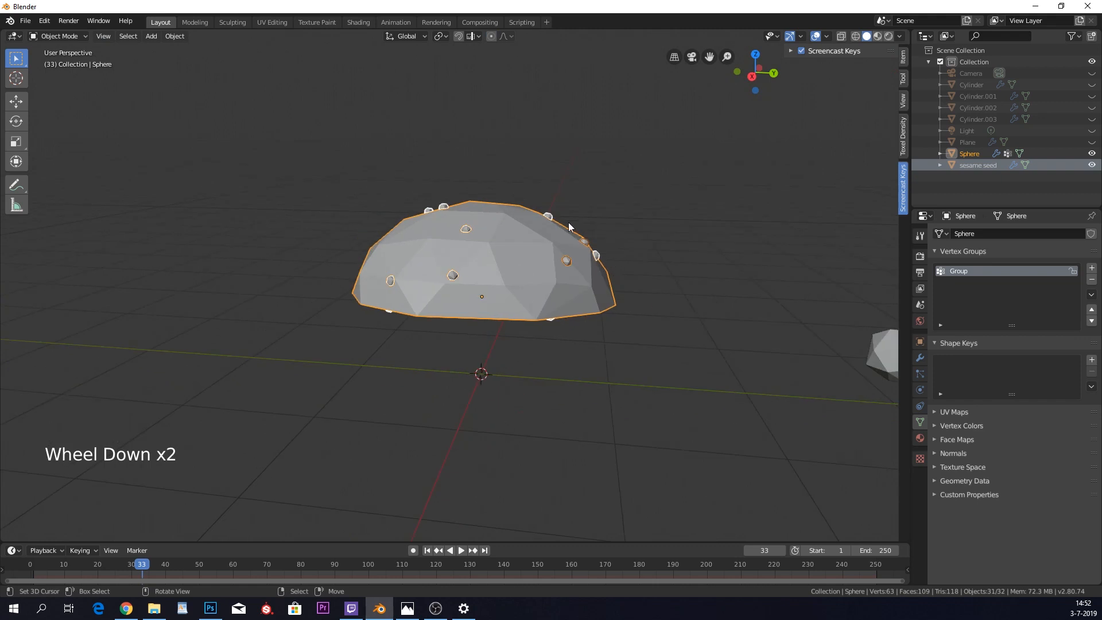
{"action": "right_click_drag", "start_coordinate": [551, 219], "coordinate": [566, 217]}
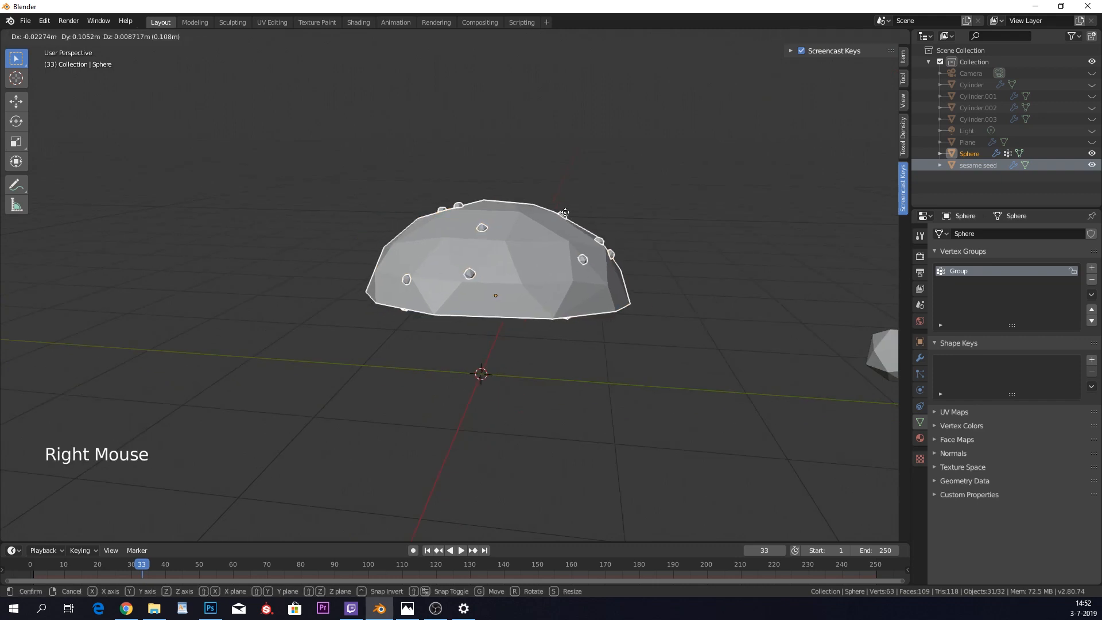
- Set the scale randomness of the dome's sesame seed particles to about 0.194
{"action": "right_click", "coordinate": [568, 211]}
{"action": "middle_click_drag", "start_coordinate": [549, 222], "coordinate": [590, 191]}
{"action": "scroll", "coordinate": [429, 251], "scroll_direction": "up", "scroll_amount": 3}
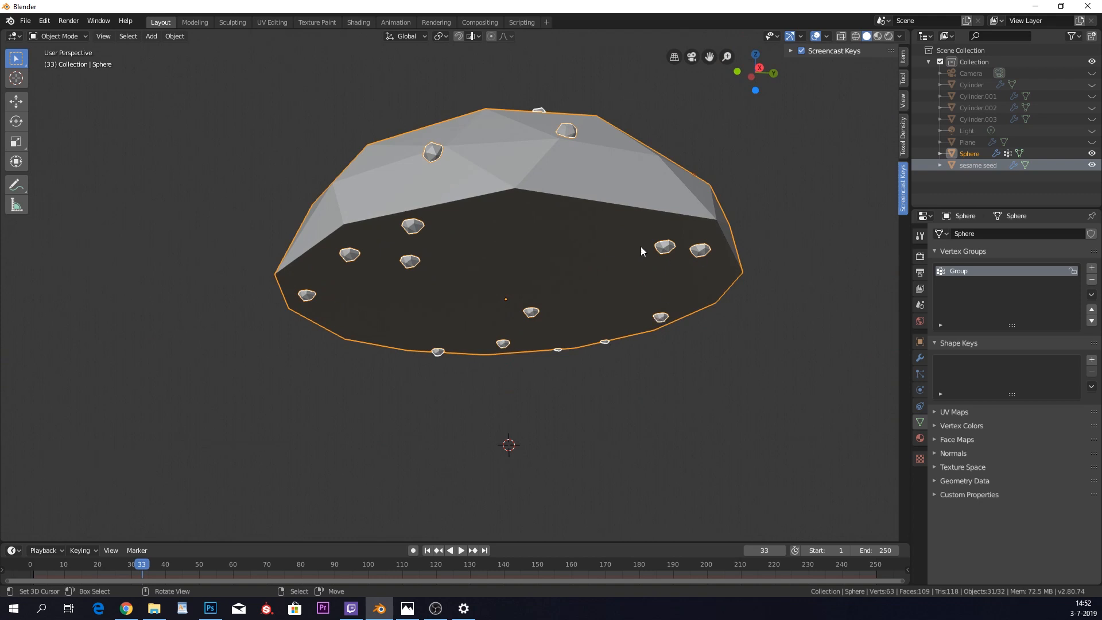
{"action": "middle_click_drag", "start_coordinate": [647, 212], "coordinate": [608, 293]}
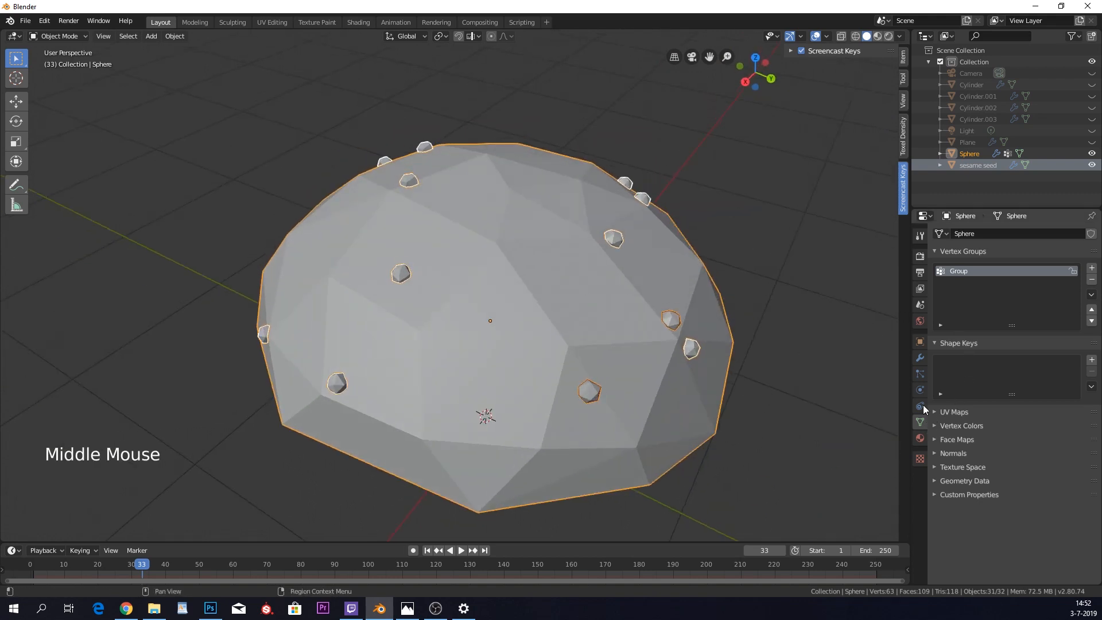
{"action": "left_click", "coordinate": [919, 381]}
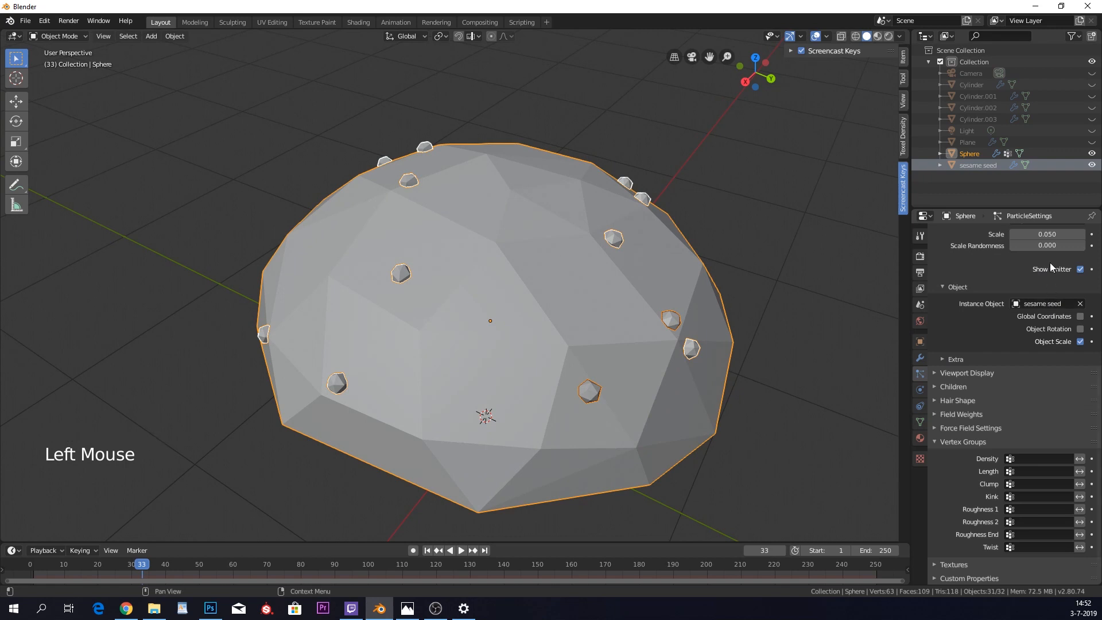
{"action": "left_click_drag", "start_coordinate": [1039, 245], "coordinate": [1024, 246]}
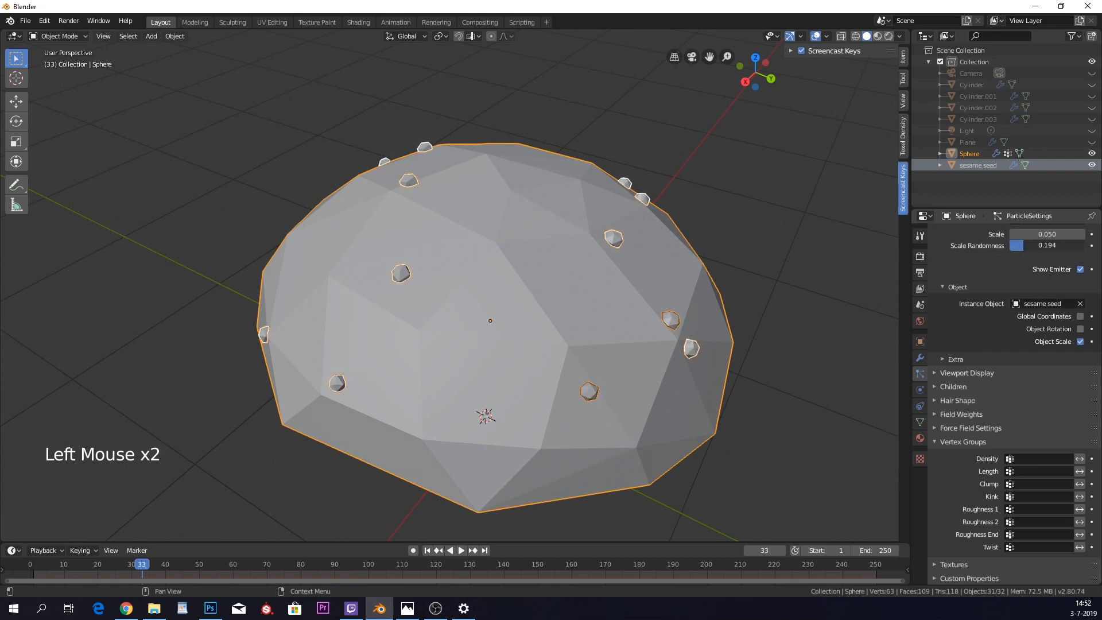
- Set the number of emitted sesame seed particles to 50
{"action": "middle_click_drag", "start_coordinate": [669, 320], "coordinate": [747, 269]}
{"action": "scroll", "coordinate": [663, 312], "scroll_direction": "down", "scroll_amount": 4}
{"action": "scroll", "coordinate": [663, 313], "scroll_direction": "up", "scroll_amount": 1}
{"action": "scroll", "coordinate": [1067, 278], "scroll_direction": "up", "scroll_amount": 6}
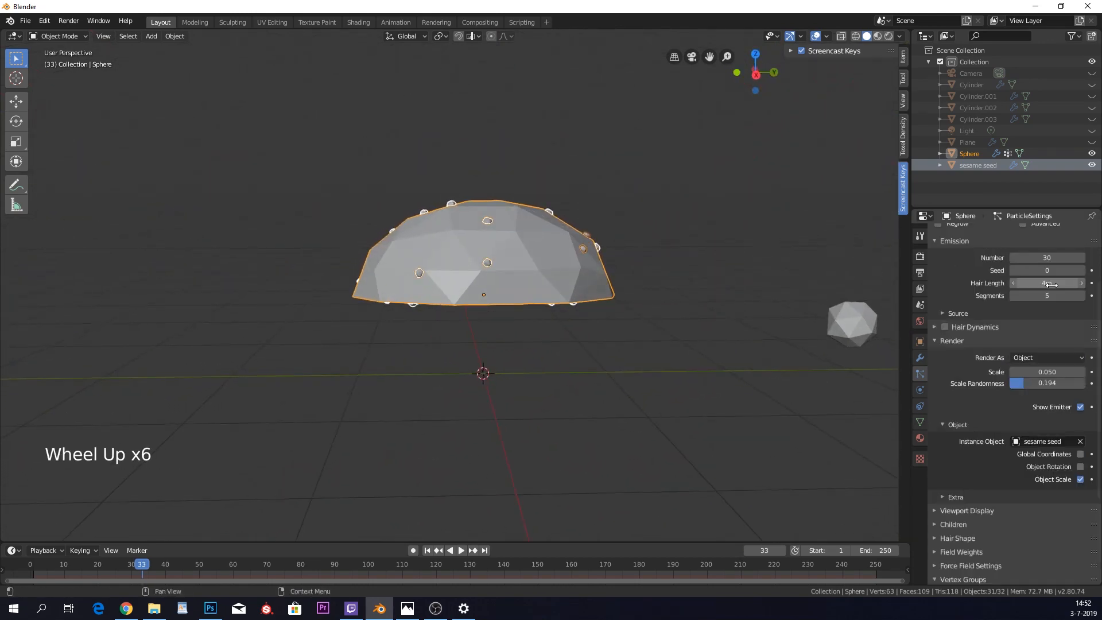
{"action": "left_click", "coordinate": [1050, 258]}
{"action": "type", "text": "50"}
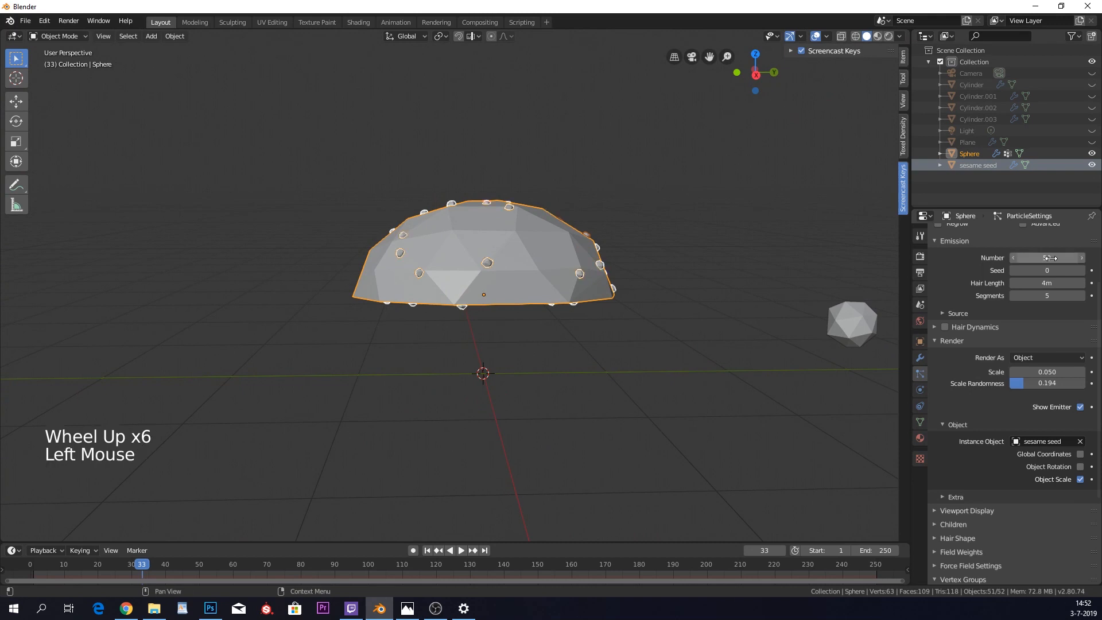
{"action": "key", "text": "Return"}
- Enable the particle system's advanced options and turn on particle rotation
{"action": "middle_click_drag", "start_coordinate": [718, 298], "coordinate": [903, 283]}
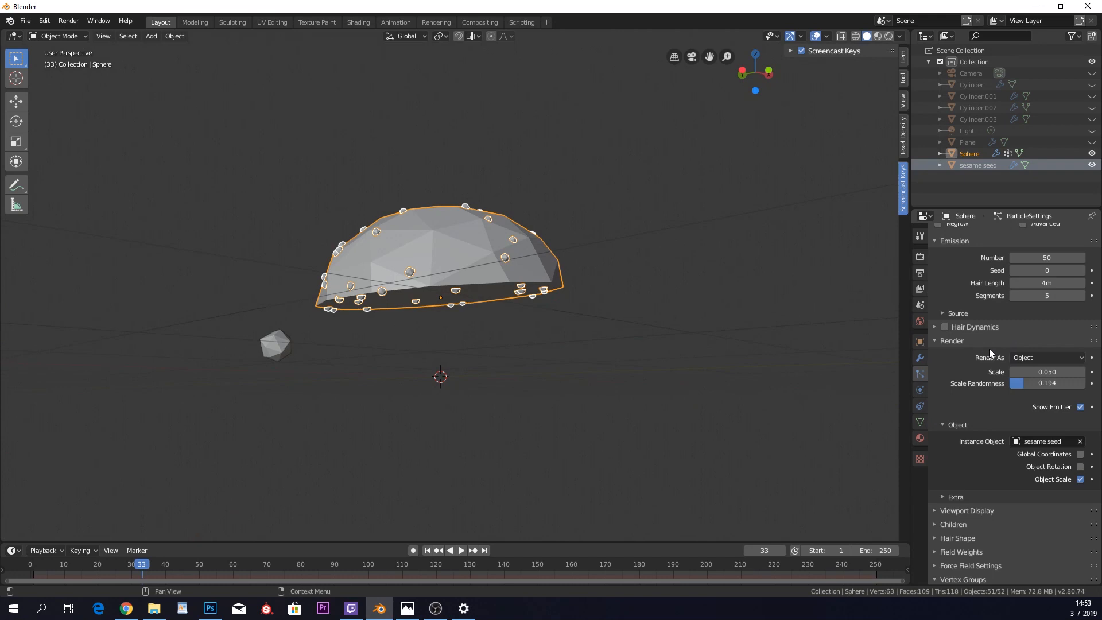
{"action": "mouse_move", "coordinate": [706, 313]}
{"action": "middle_mouse_down"}
{"action": "mouse_move", "coordinate": [691, 306]}
{"action": "mouse_move", "coordinate": [755, 373]}
{"action": "mouse_move", "coordinate": [745, 370]}
{"action": "mouse_move", "coordinate": [745, 301]}
{"action": "mouse_move", "coordinate": [724, 304]}
{"action": "middle_mouse_up"}
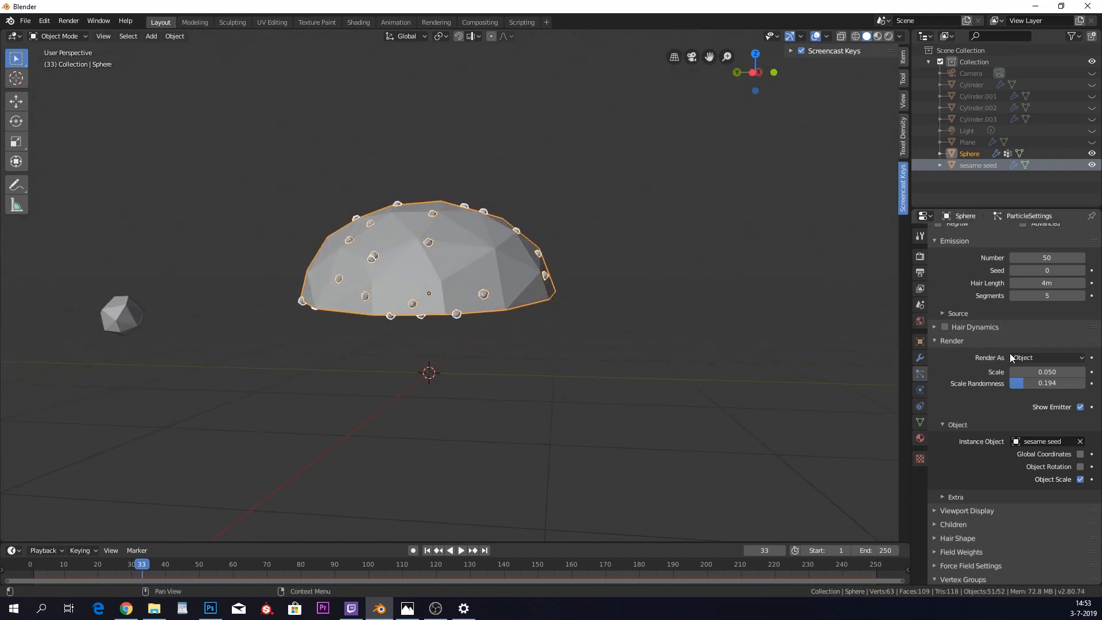
{"action": "scroll", "coordinate": [976, 485], "scroll_direction": "down", "scroll_amount": 5}
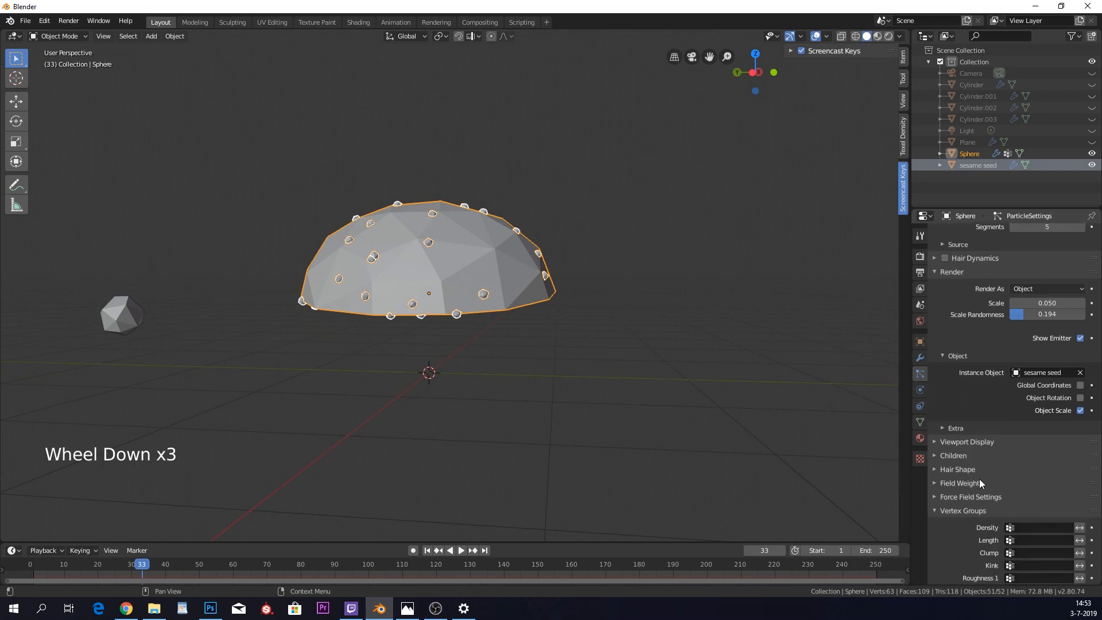
{"action": "scroll", "coordinate": [982, 473], "scroll_direction": "up", "scroll_amount": 10}
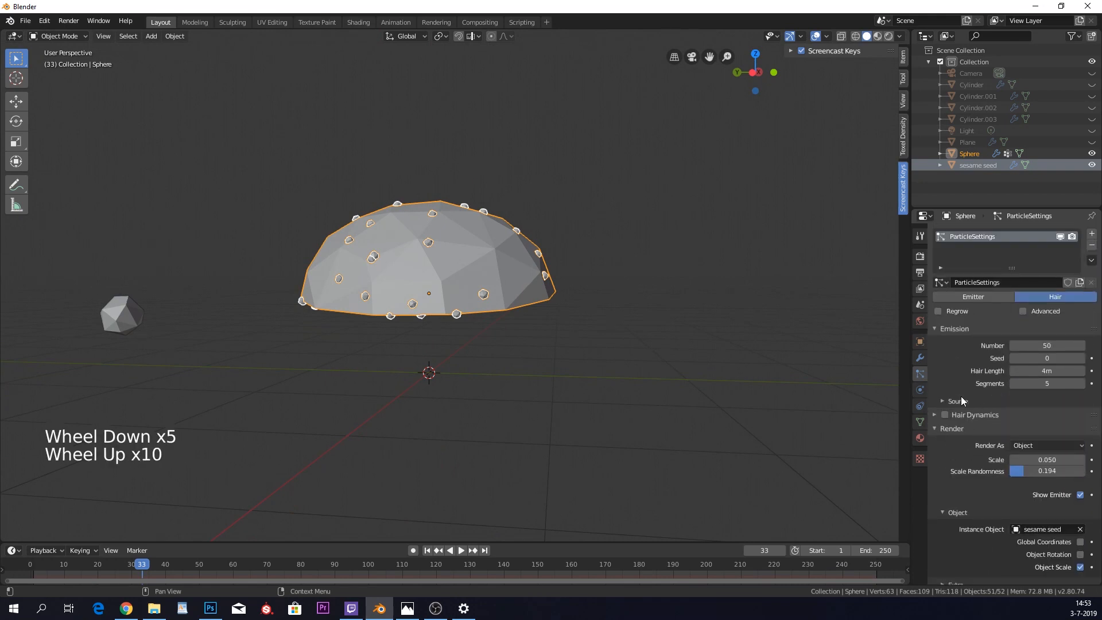
{"action": "left_click", "coordinate": [1026, 311]}
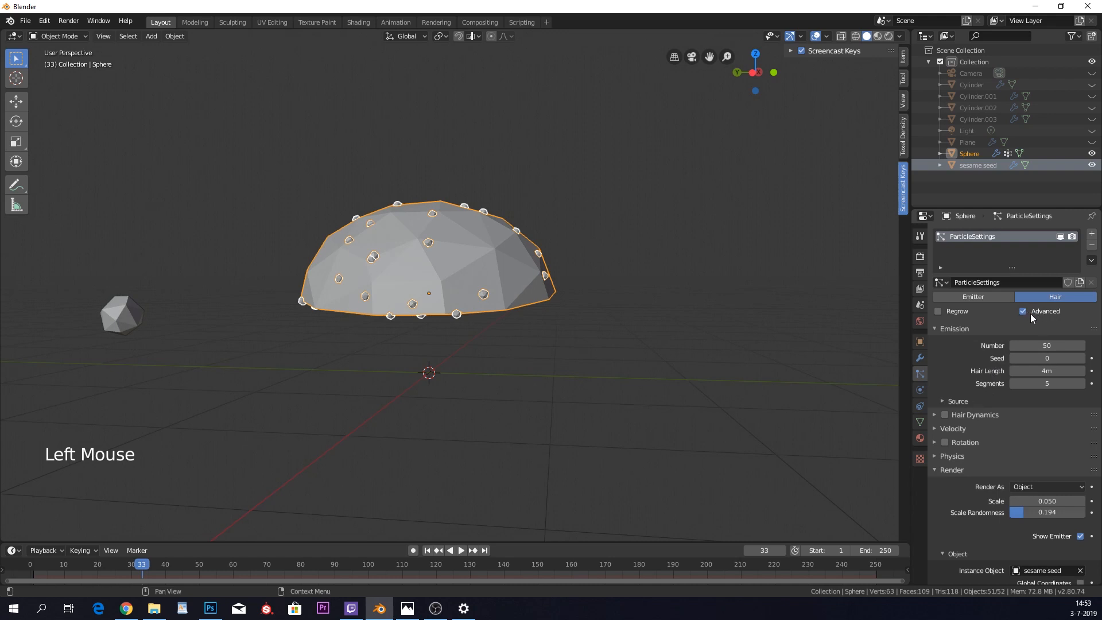
{"action": "left_click", "coordinate": [945, 443]}
{"action": "left_click", "coordinate": [936, 443]}
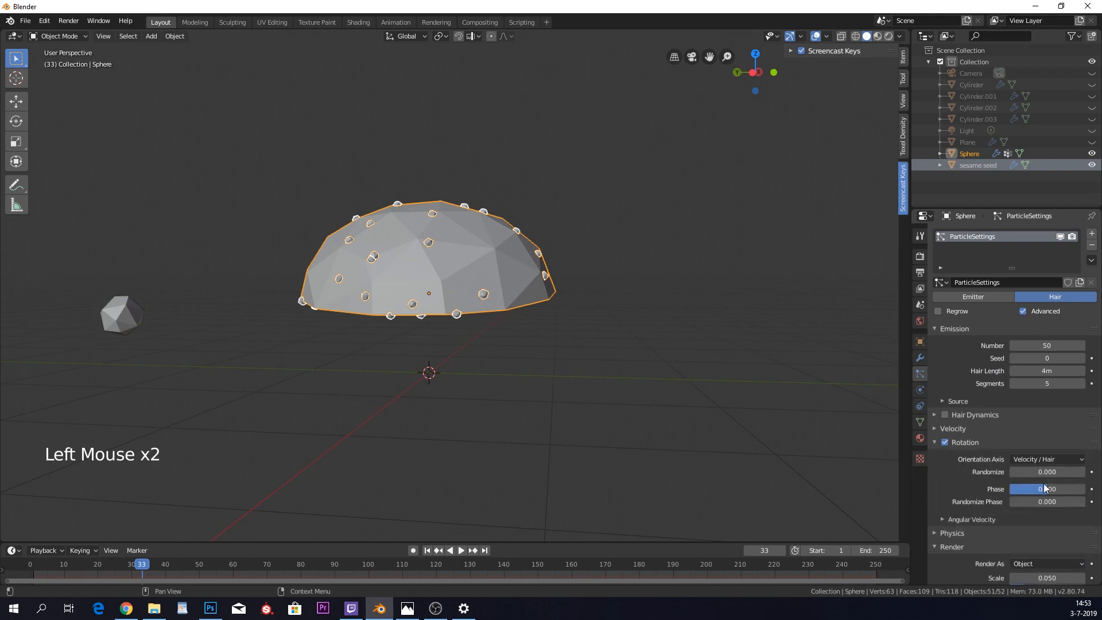
- Try a phase randomization of 0.627, reset it to 0, and set the rotation's Randomize value to about 0.388
{"action": "left_click_drag", "start_coordinate": [1039, 502], "coordinate": [1062, 502]}
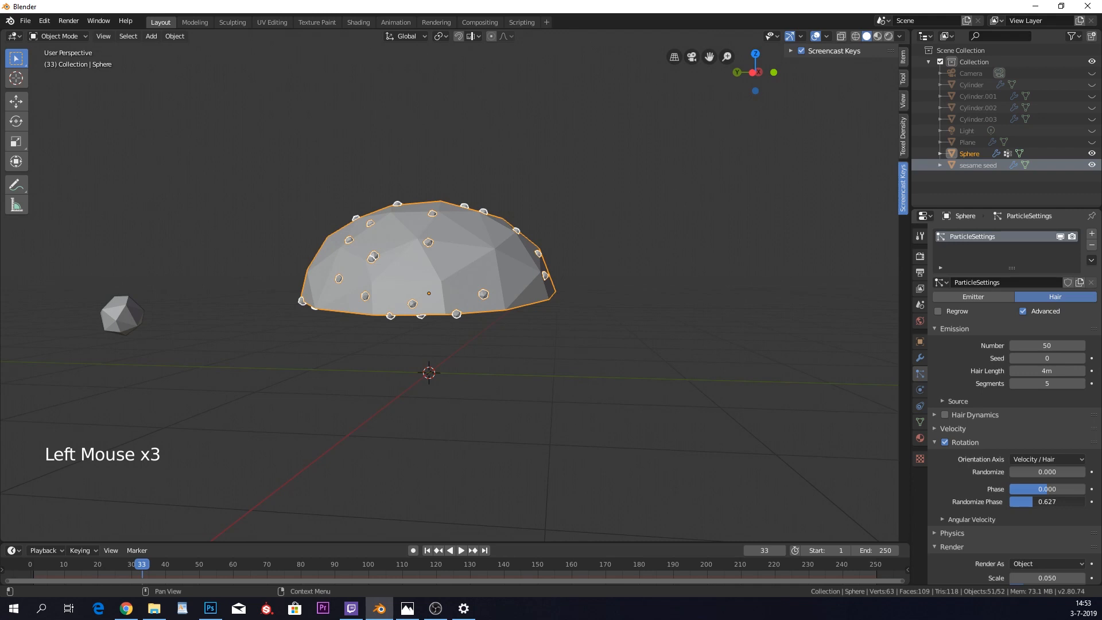
{"action": "middle_click_drag", "start_coordinate": [728, 322], "coordinate": [689, 325]}
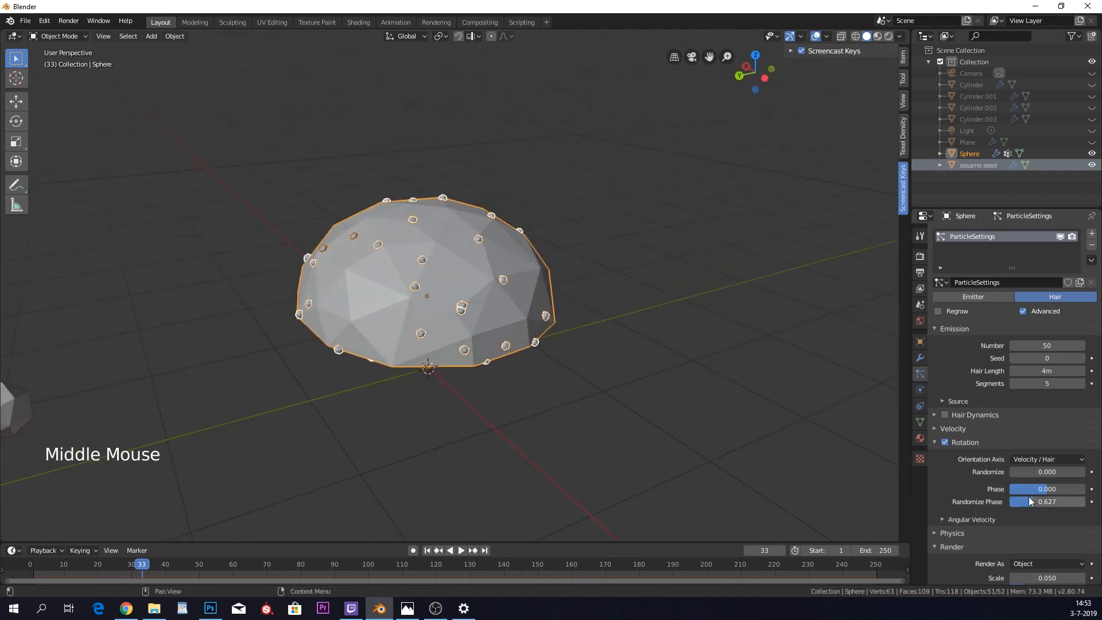
{"action": "left_click_drag", "start_coordinate": [1030, 501], "coordinate": [1052, 472]}
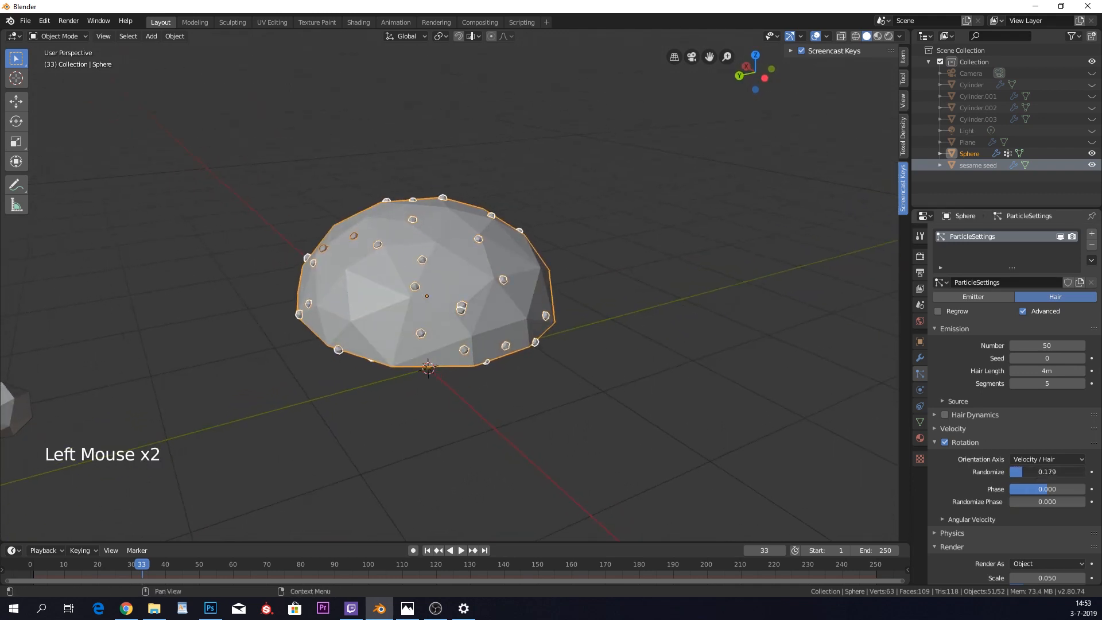
{"action": "middle_click_drag", "start_coordinate": [718, 339], "coordinate": [757, 329]}
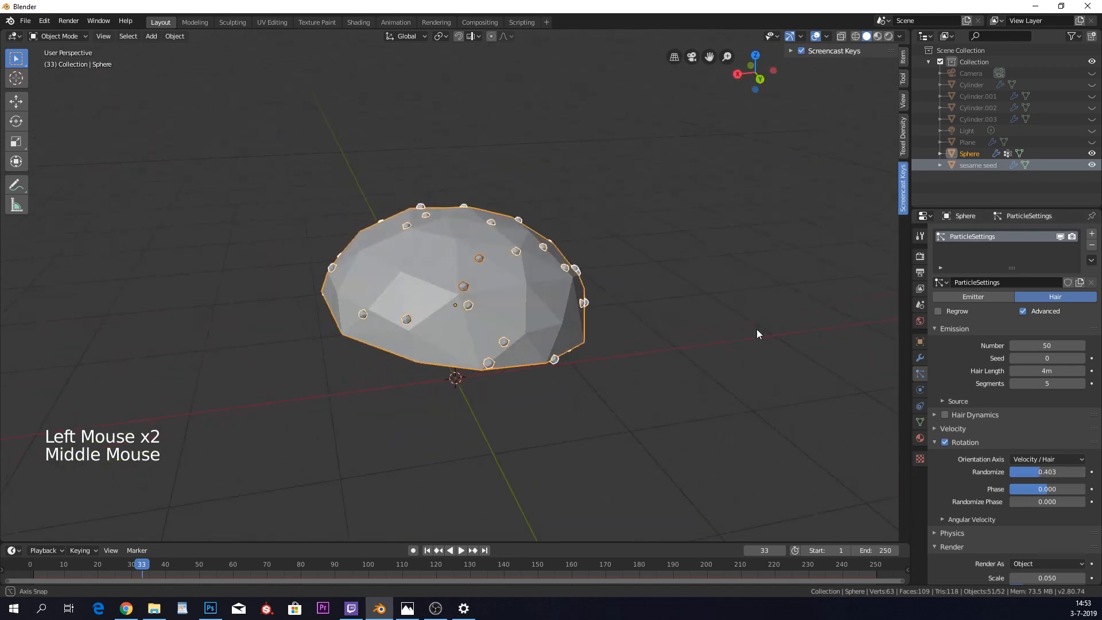
{"action": "scroll", "coordinate": [584, 303], "scroll_direction": "up", "scroll_amount": 3}
{"action": "mouse_move", "coordinate": [1029, 469]}
{"action": "left_mouse_down"}
{"action": "mouse_move", "coordinate": [1001, 469]}
{"action": "mouse_move", "coordinate": [1039, 472]}
{"action": "left_mouse_up"}
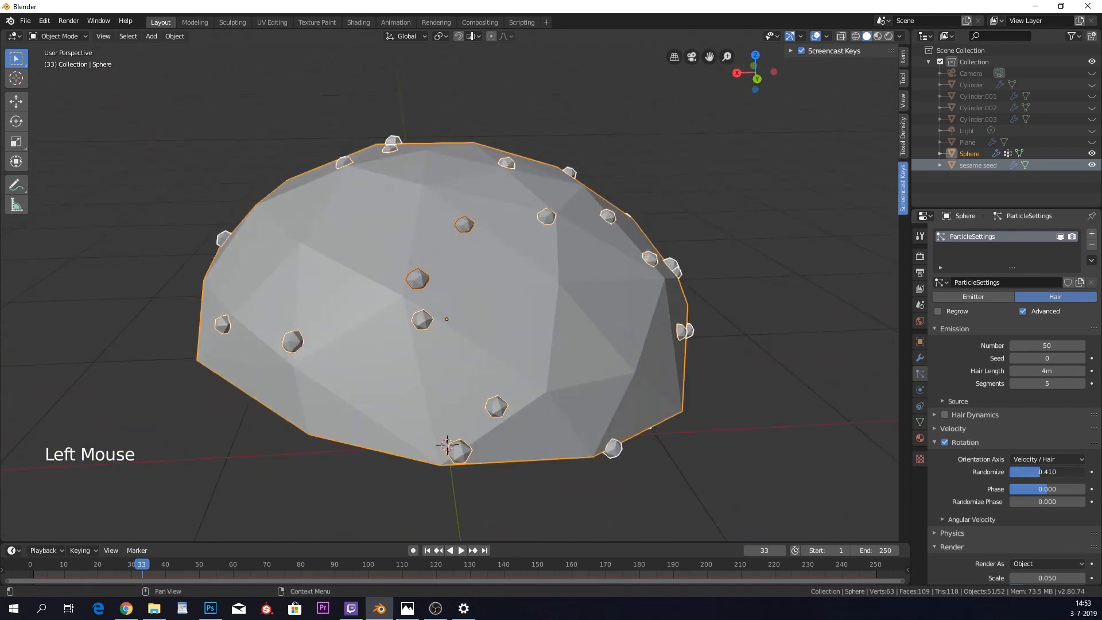
{"action": "left_click", "coordinate": [1040, 458]}
{"action": "mouse_move", "coordinate": [1044, 473]}
{"action": "left_mouse_down"}
{"action": "mouse_move", "coordinate": [1093, 473]}
{"action": "mouse_move", "coordinate": [1035, 470]}
{"action": "left_mouse_up"}
- Set the rotation's orientation axis to Normal, Randomize to about 0.493 and Randomize Phase to about 0.806
{"action": "left_click", "coordinate": [1052, 458]}
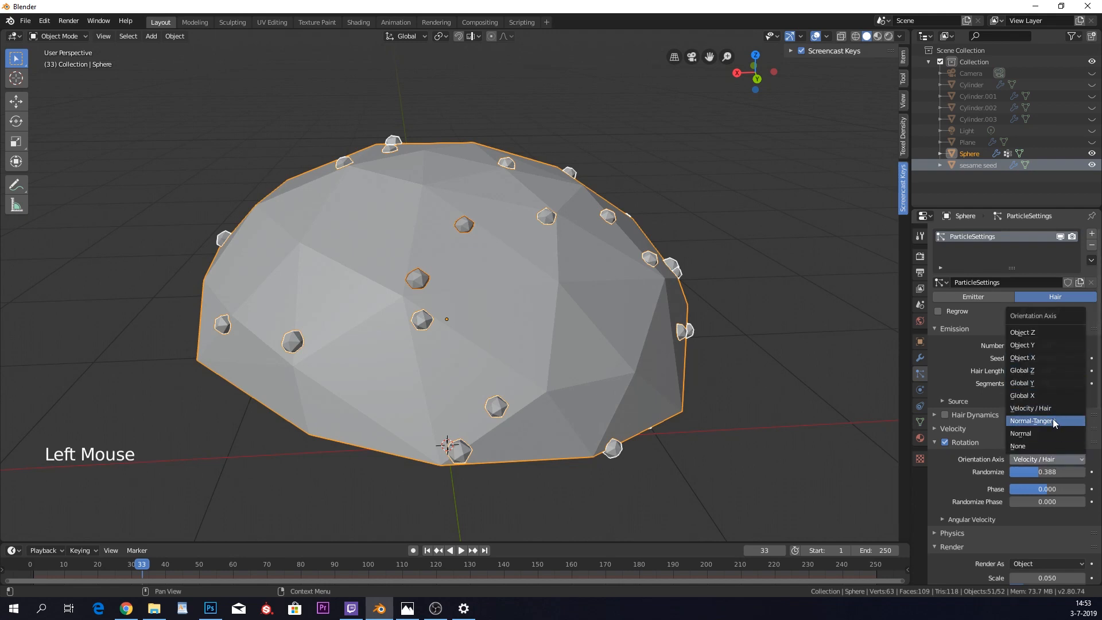
{"action": "left_click", "coordinate": [1053, 420]}
{"action": "left_click", "coordinate": [1059, 458]}
{"action": "left_click", "coordinate": [1043, 432]}
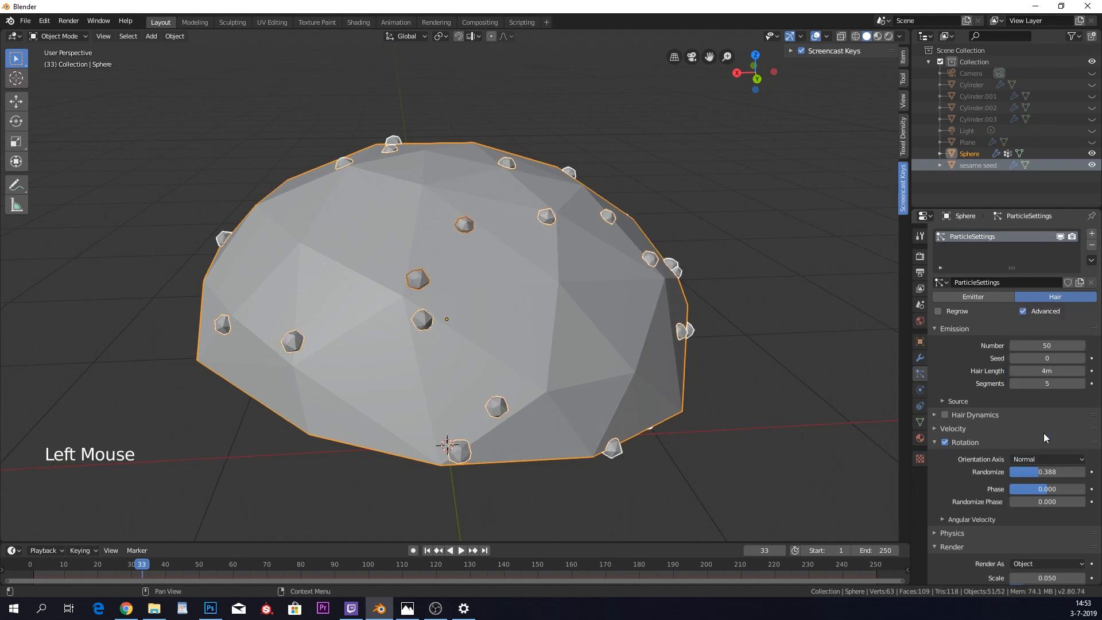
{"action": "left_click_drag", "start_coordinate": [1028, 473], "coordinate": [1091, 497]}
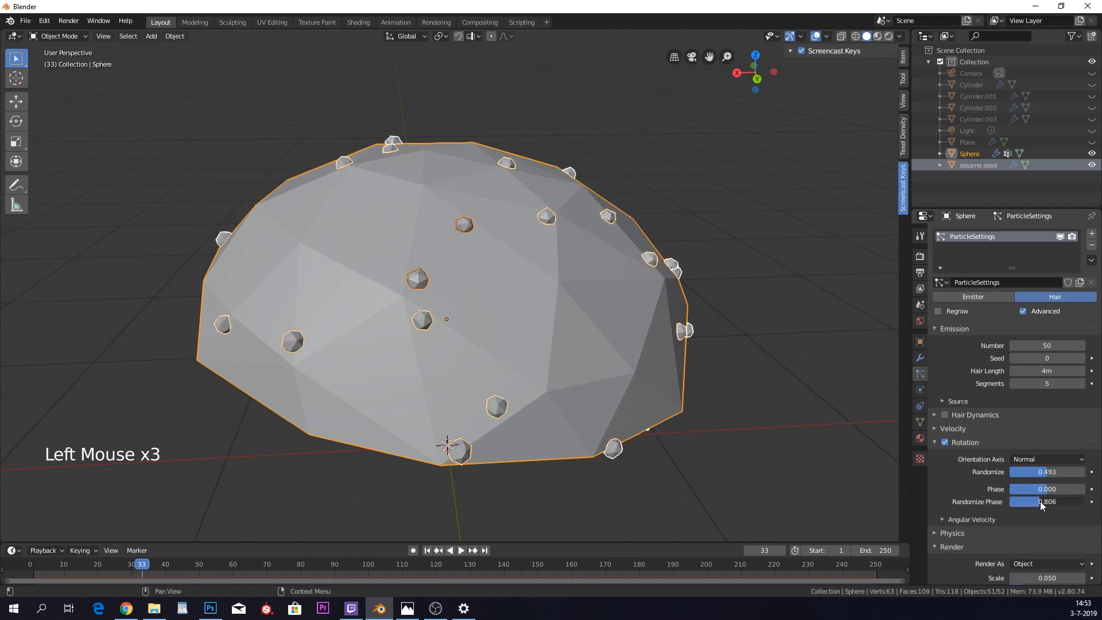
- Convert the dome's seed particle system into real, separate sesame seed objects
{"action": "middle_click_drag", "start_coordinate": [591, 379], "coordinate": [687, 281]}
{"action": "scroll", "coordinate": [556, 363], "scroll_direction": "down", "scroll_amount": 4}
{"action": "scroll", "coordinate": [551, 280], "scroll_direction": "up", "scroll_amount": 5}
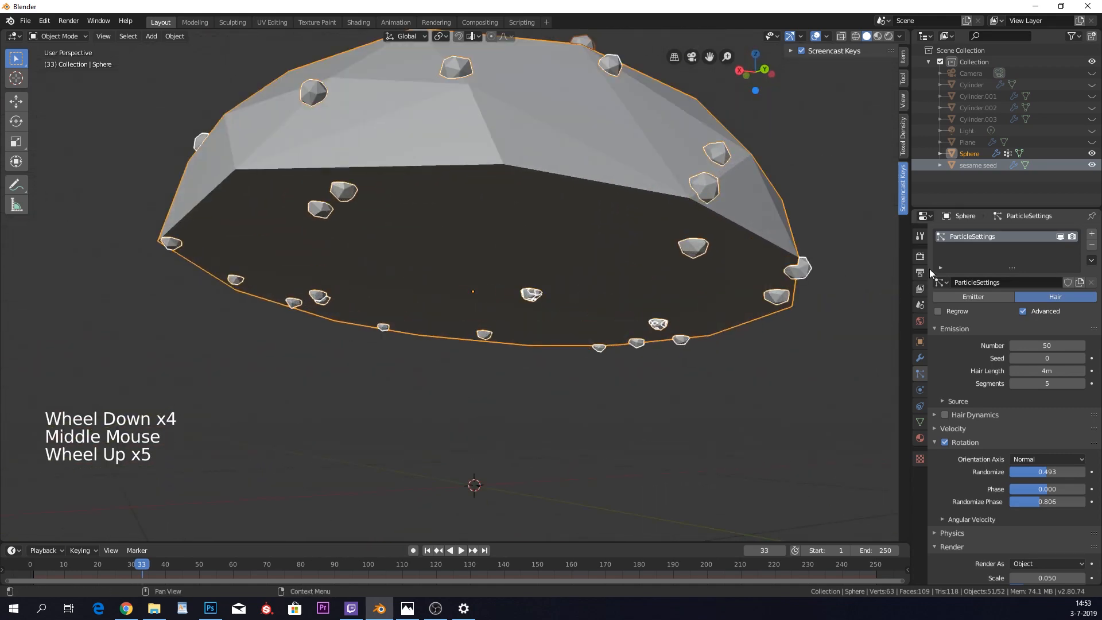
{"action": "left_click", "coordinate": [920, 358]}
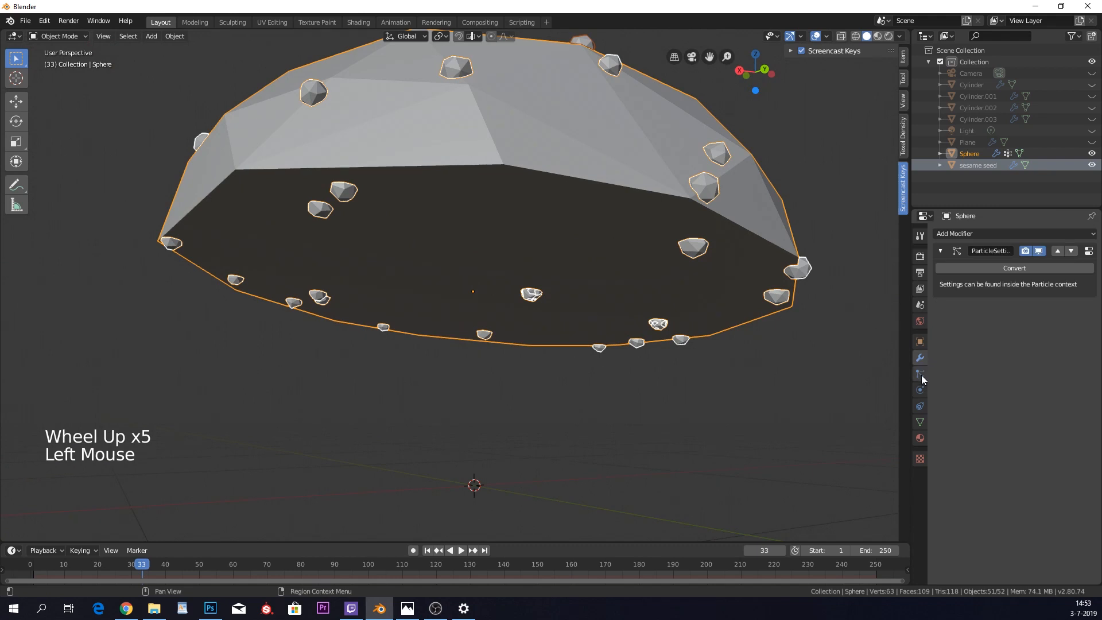
{"action": "left_click", "coordinate": [1000, 267]}
{"action": "right_click", "coordinate": [707, 248]}
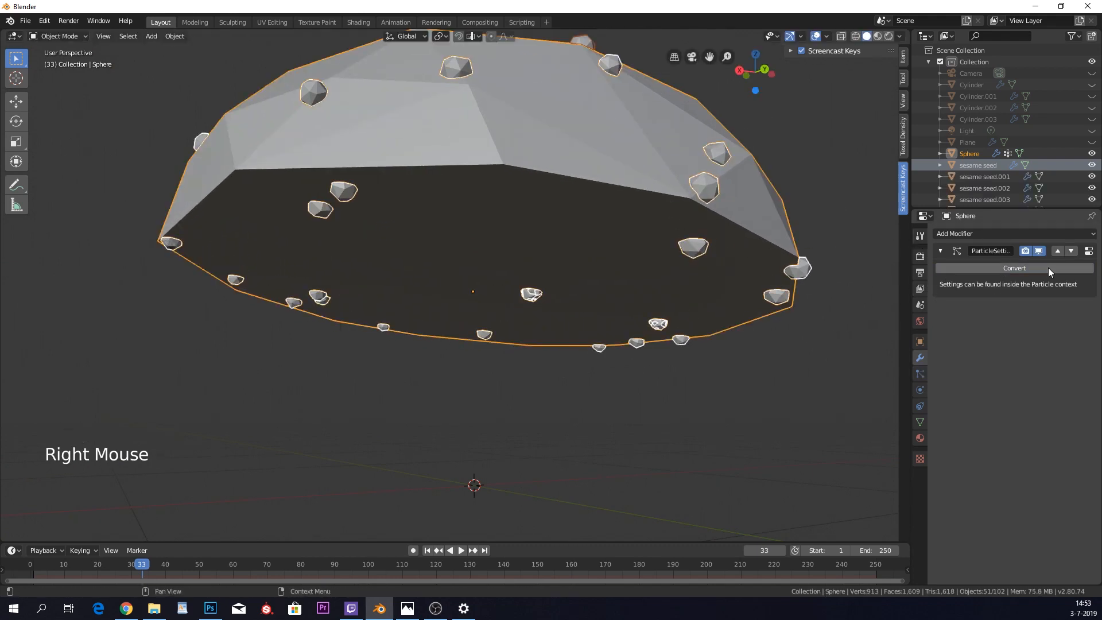
{"action": "key", "text": "g"}
{"action": "right_click", "coordinate": [896, 253]}
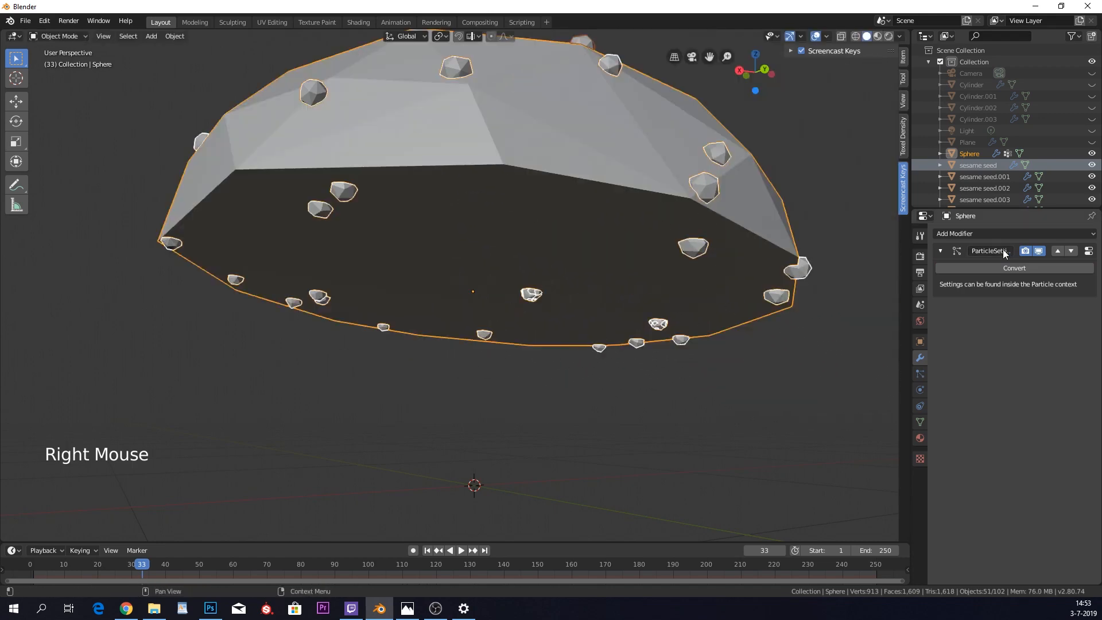
- Disable the dome's particle system modifier for both render and viewport display
{"action": "left_click", "coordinate": [1025, 252]}
{"action": "left_click", "coordinate": [1035, 252]}
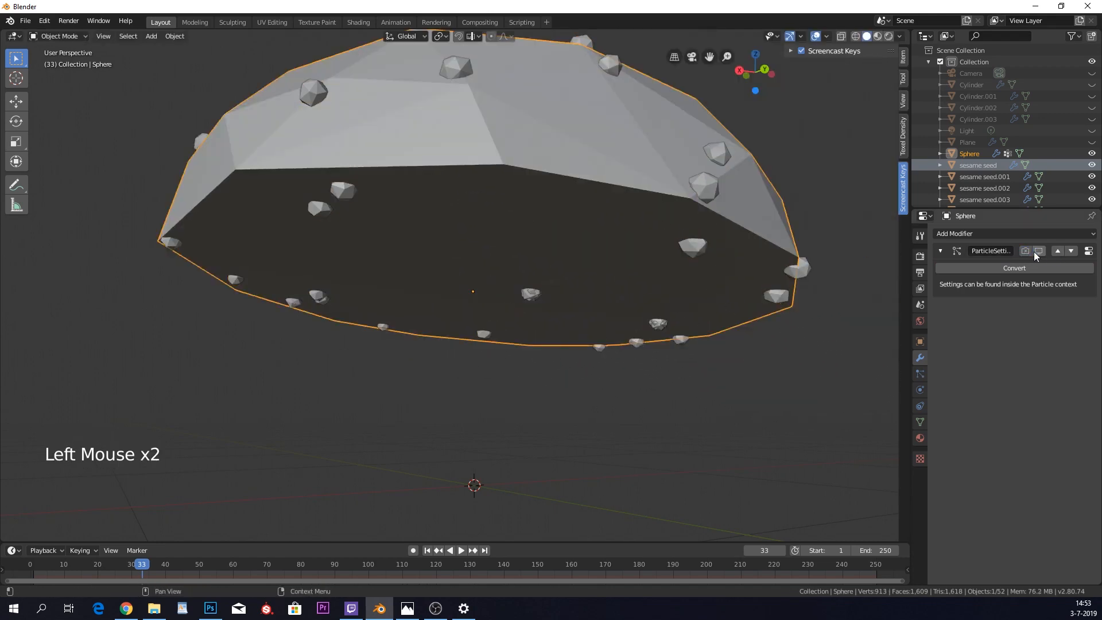
{"action": "right_click_drag", "start_coordinate": [634, 240], "coordinate": [714, 187]}
{"action": "right_click", "coordinate": [695, 279]}
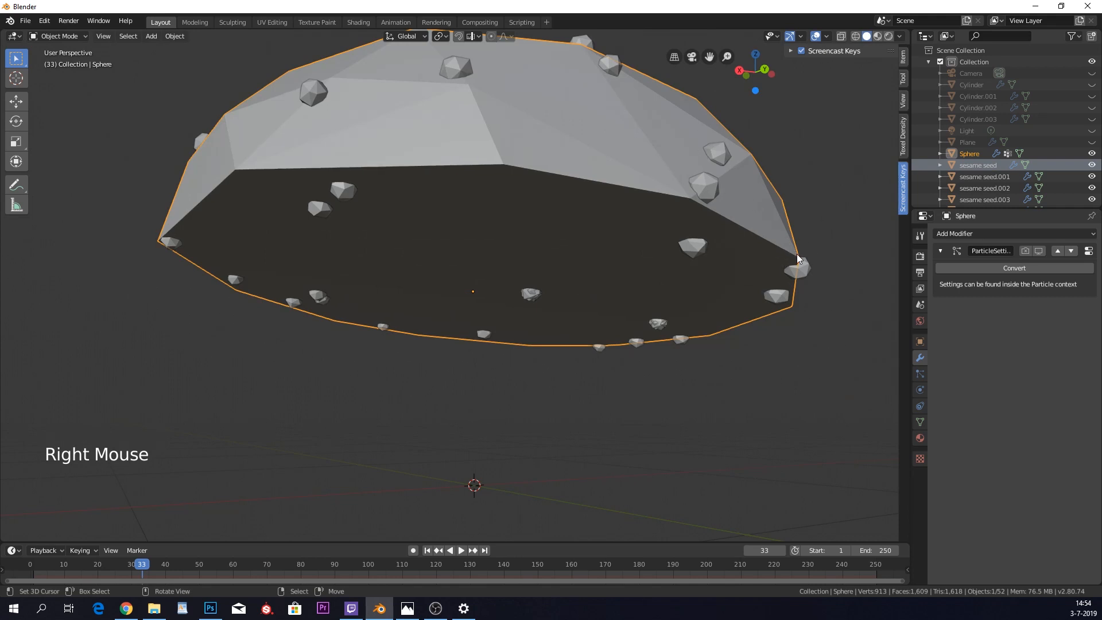
{"action": "right_click", "coordinate": [804, 271]}
{"action": "right_click", "coordinate": [696, 250], "text": "shift"}
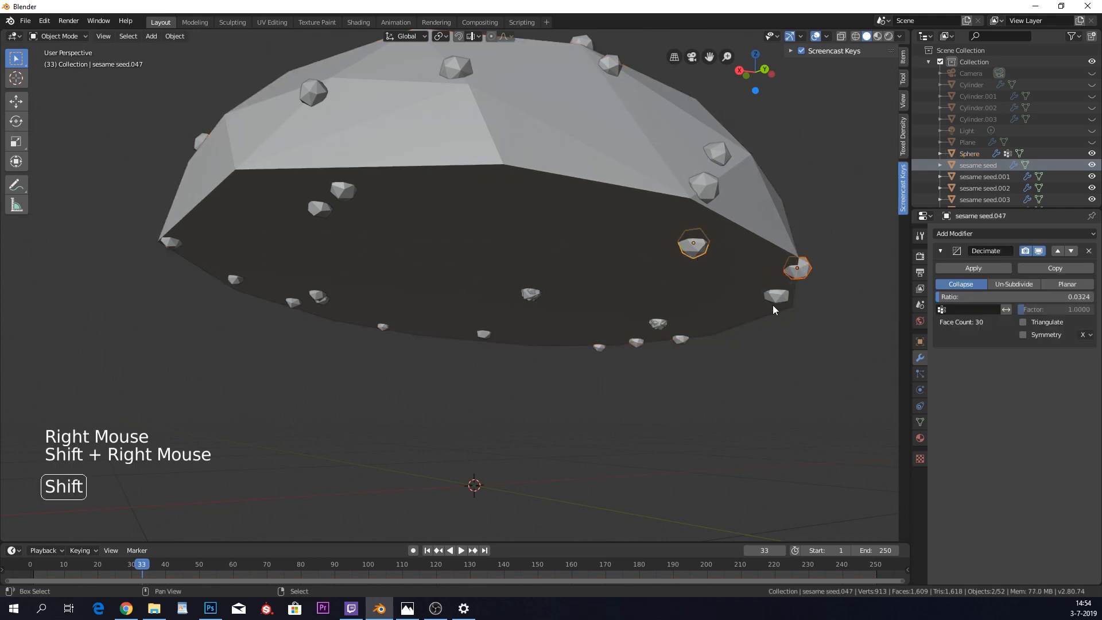
{"action": "right_click", "coordinate": [773, 306], "text": "shift"}
{"action": "right_click", "coordinate": [680, 333], "text": "shift"}
{"action": "right_click", "coordinate": [603, 349], "text": "shift"}
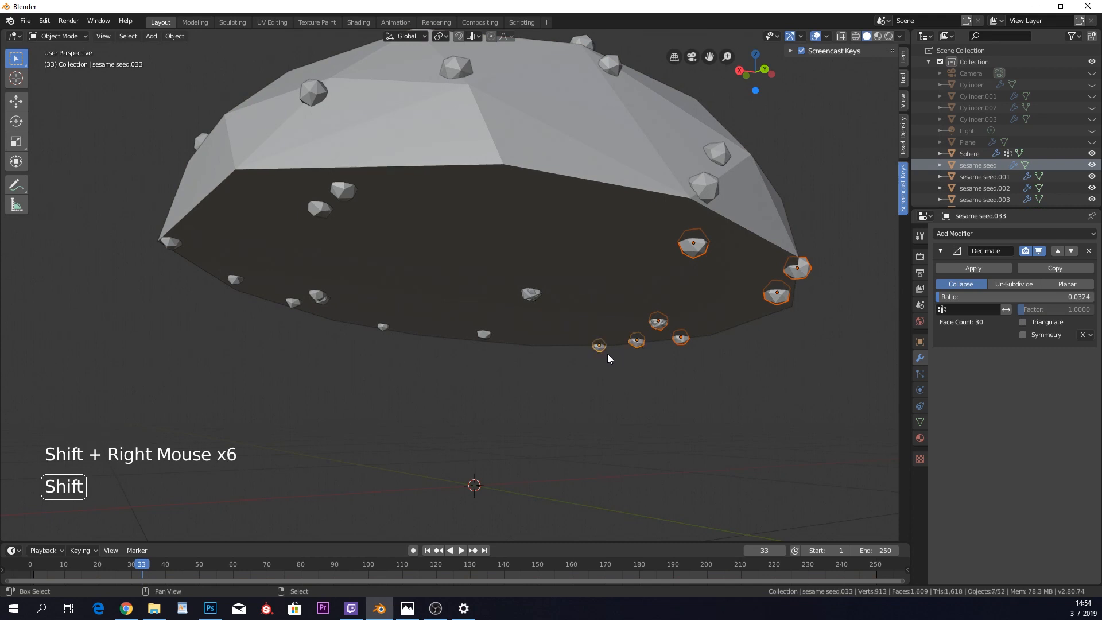
{"action": "right_click", "coordinate": [531, 296], "text": "shift"}
{"action": "right_click", "coordinate": [381, 327], "text": "shift"}
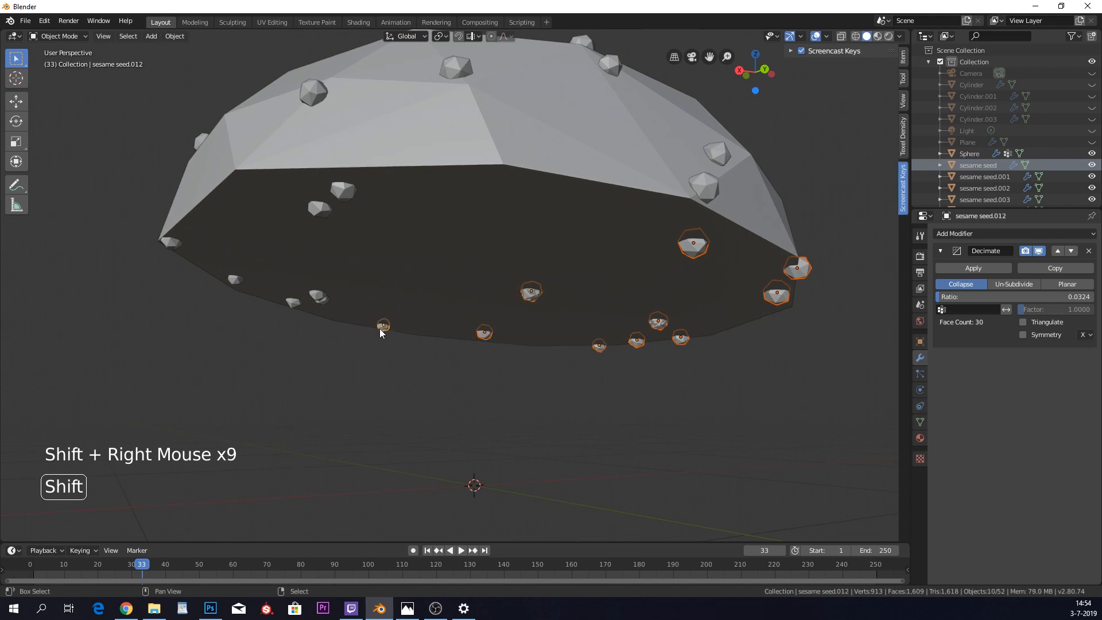
{"action": "right_click", "coordinate": [319, 295], "text": "shift"}
{"action": "right_click", "coordinate": [315, 305], "text": "shift"}
{"action": "right_click", "coordinate": [317, 303], "text": "shift"}
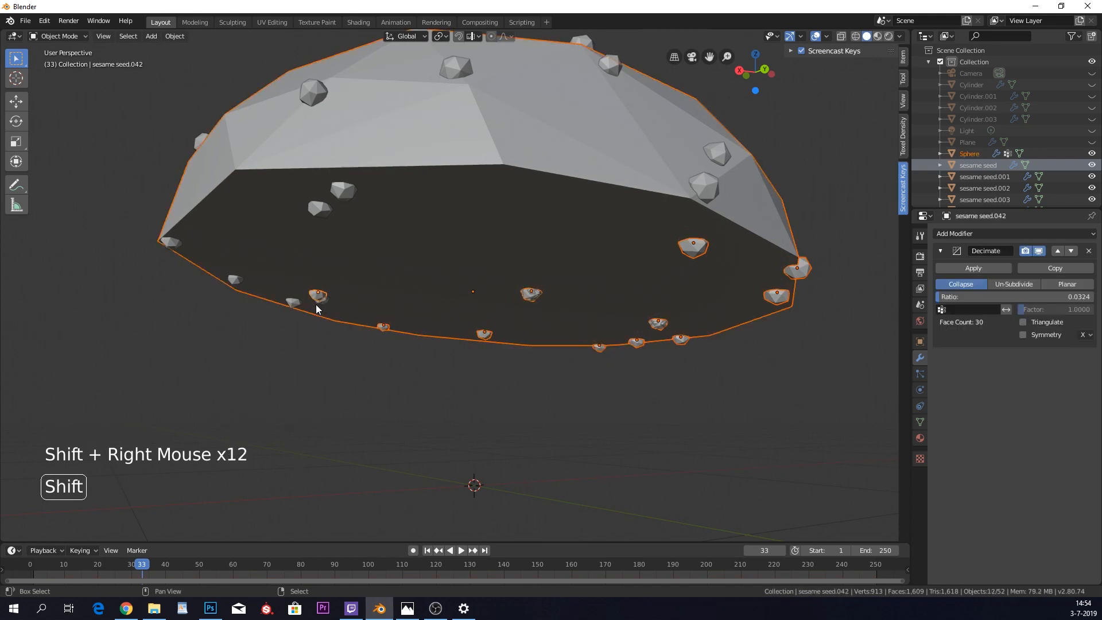
{"action": "right_click", "coordinate": [333, 308], "text": "shift"}
- Delete the two seeds inside the dome's open underside and the overlapping seeds near its lower rim
{"action": "right_click", "coordinate": [344, 194]}
{"action": "right_click", "coordinate": [319, 208], "text": "shift"}
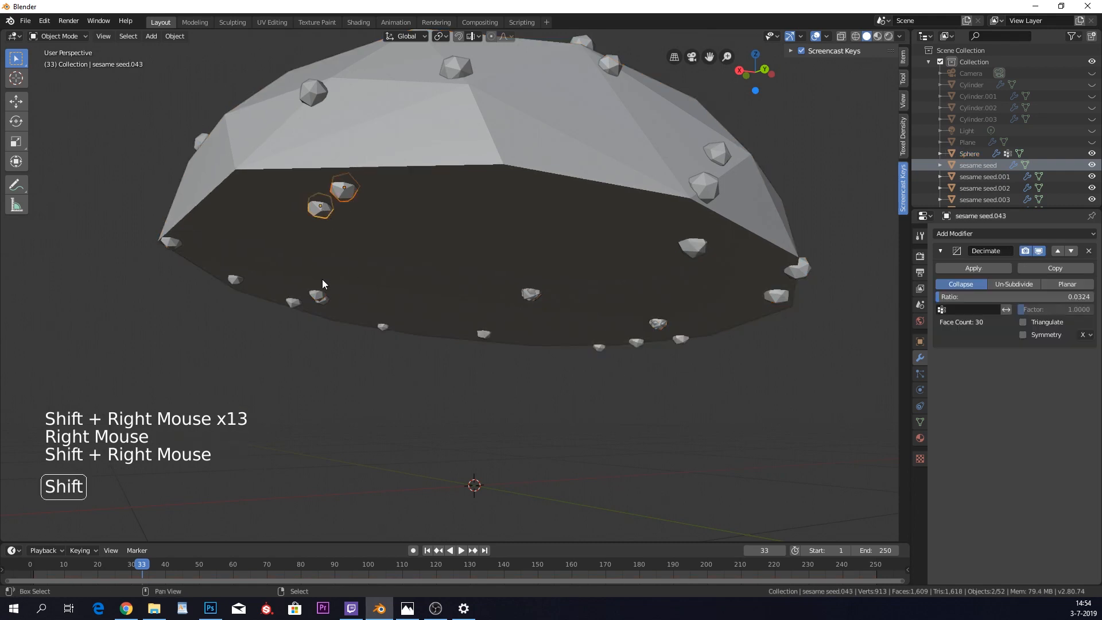
{"action": "right_click", "coordinate": [320, 303], "text": "shift"}
{"action": "key", "text": "x"}
- Delete four more stray seeds along the lower rim on the dome's underside
{"action": "right_click", "coordinate": [294, 304]}
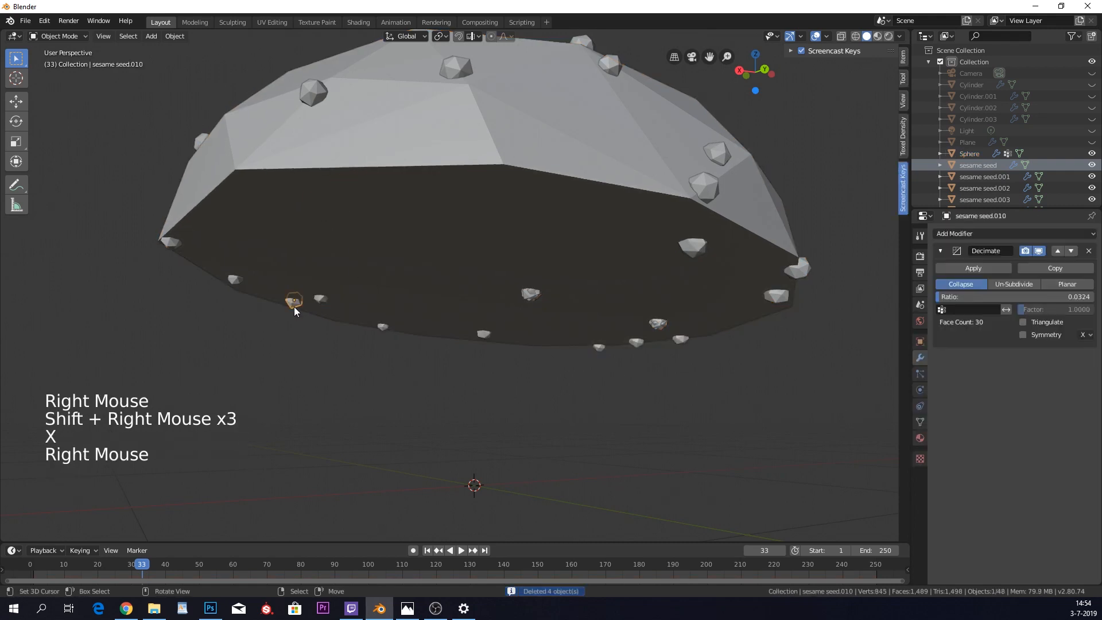
{"action": "right_click", "coordinate": [318, 300], "text": "shift"}
{"action": "right_click", "coordinate": [234, 280], "text": "shift"}
{"action": "right_click", "coordinate": [171, 243], "text": "shift"}
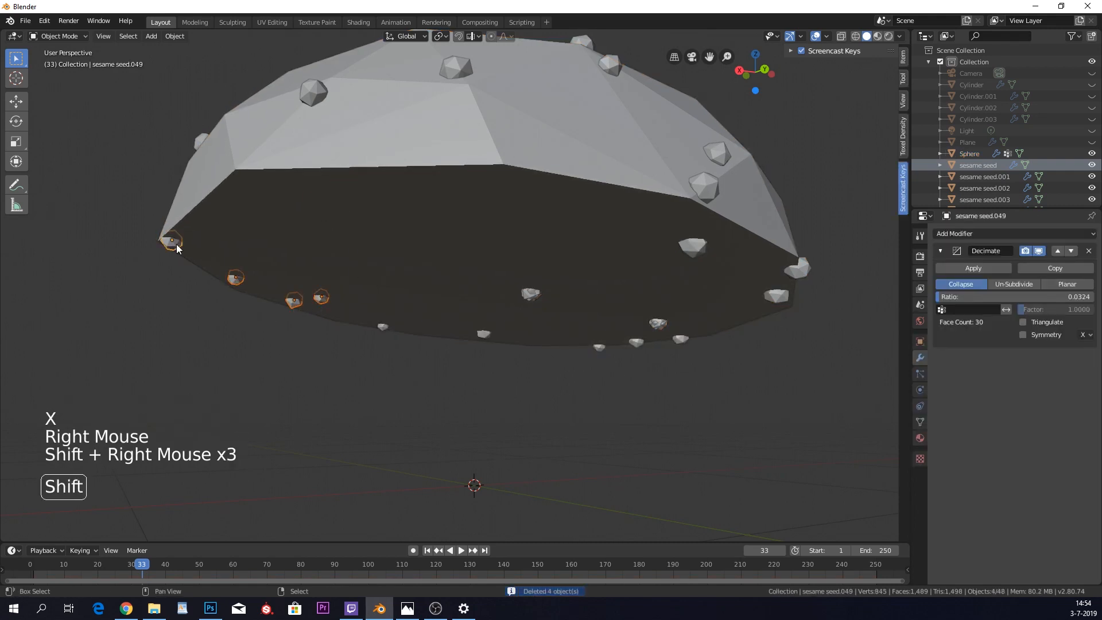
{"action": "key", "text": "x"}
- Delete eight stray seeds inside the dome's open underside and along its lower rim
{"action": "right_click", "coordinate": [686, 241]}
{"action": "right_click", "coordinate": [515, 299], "text": "shift"}
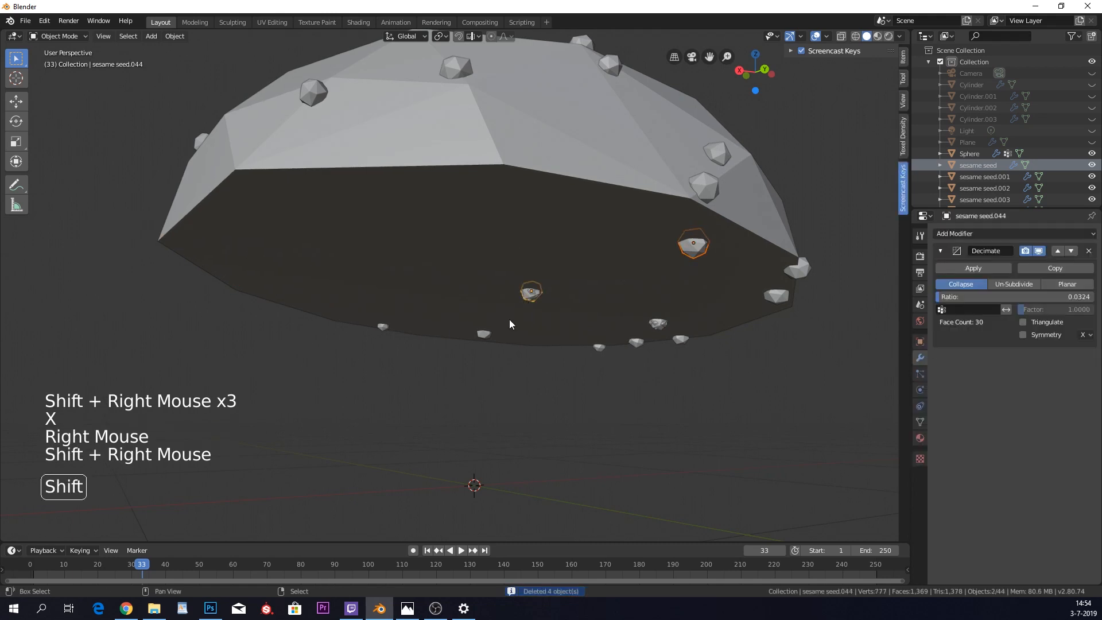
{"action": "right_click", "coordinate": [480, 334], "text": "shift"}
{"action": "right_click", "coordinate": [377, 329], "text": "shift"}
{"action": "key", "text": "ctrl+z"}
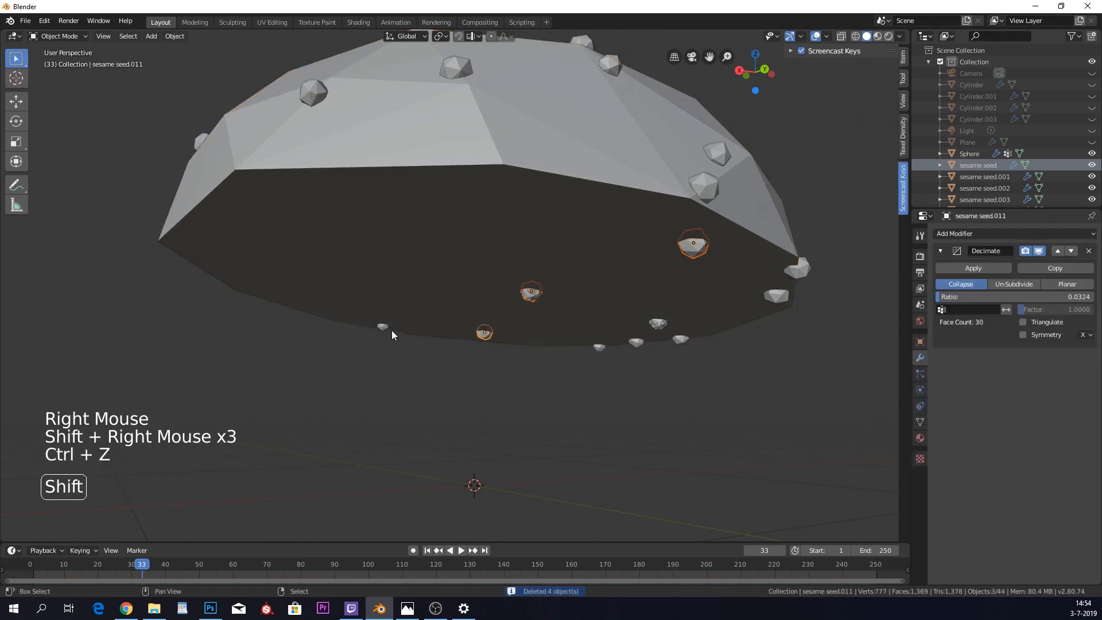
{"action": "right_click", "coordinate": [385, 327], "text": "shift"}
{"action": "right_click", "coordinate": [601, 348], "text": "shift"}
{"action": "right_click", "coordinate": [636, 342], "text": "shift"}
{"action": "right_click", "coordinate": [654, 324], "text": "shift"}
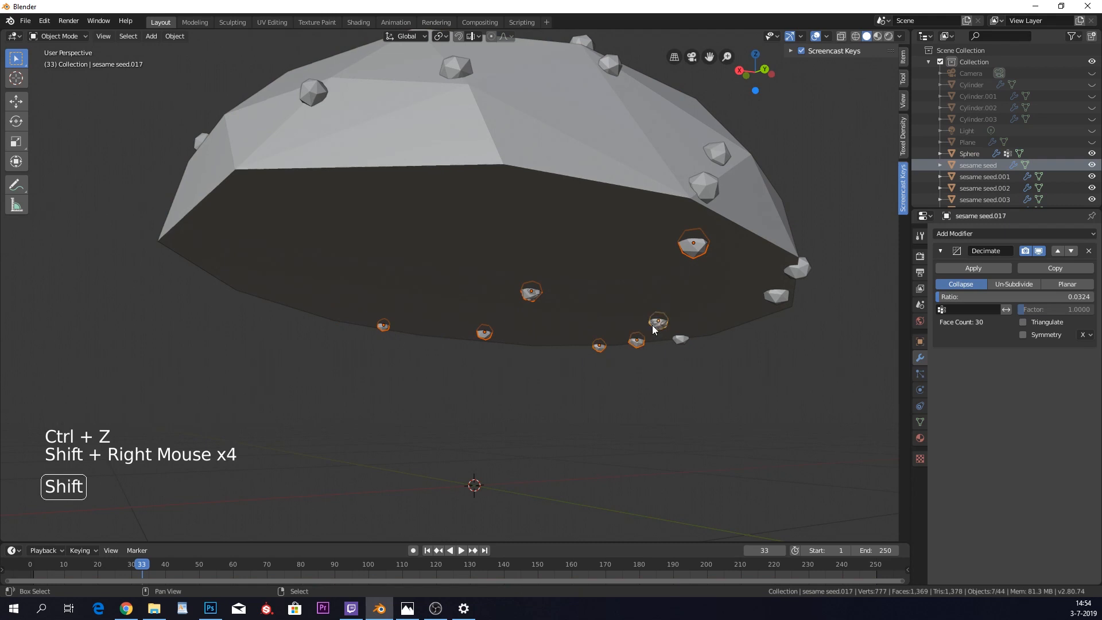
{"action": "right_click", "coordinate": [679, 339], "text": "shift"}
{"action": "key", "text": "x"}
- Delete the three remaining seeds beneath the dome's underside, keeping the one at the rim's corner
{"action": "right_click", "coordinate": [774, 295]}
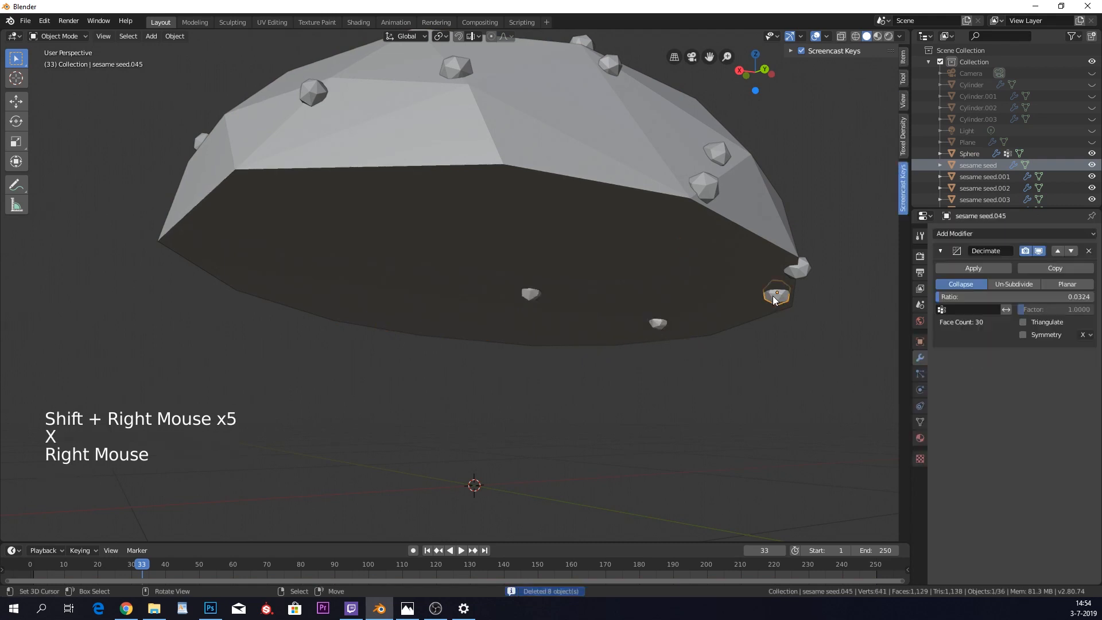
{"action": "right_click", "coordinate": [660, 323], "text": "shift"}
{"action": "right_click", "coordinate": [531, 293], "text": "shift"}
{"action": "key", "text": "x"}
{"action": "left_click", "coordinate": [531, 294]}
- Reposition the remaining seed at the corner of the dome's lower rim
{"action": "right_click", "coordinate": [799, 270]}
{"action": "middle_click_drag", "start_coordinate": [800, 273], "coordinate": [677, 267]}
{"action": "key", "text": "g"}
{"action": "left_click", "coordinate": [806, 241]}
- Reposition another seed near the opposite side of the dome's lower rim and clear the selection
{"action": "scroll", "coordinate": [641, 293], "scroll_direction": "down", "scroll_amount": 3}
{"action": "scroll", "coordinate": [484, 263], "scroll_direction": "up", "scroll_amount": 4}
{"action": "right_click", "coordinate": [190, 276]}
{"action": "middle_click_drag", "start_coordinate": [253, 266], "coordinate": [424, 240]}
{"action": "key", "text": "g"}
{"action": "key", "text": "a"}
{"action": "scroll", "coordinate": [574, 214], "scroll_direction": "down", "scroll_amount": 6}
{"action": "key", "text": "Tab"}
{"action": "key", "text": "Tab"}
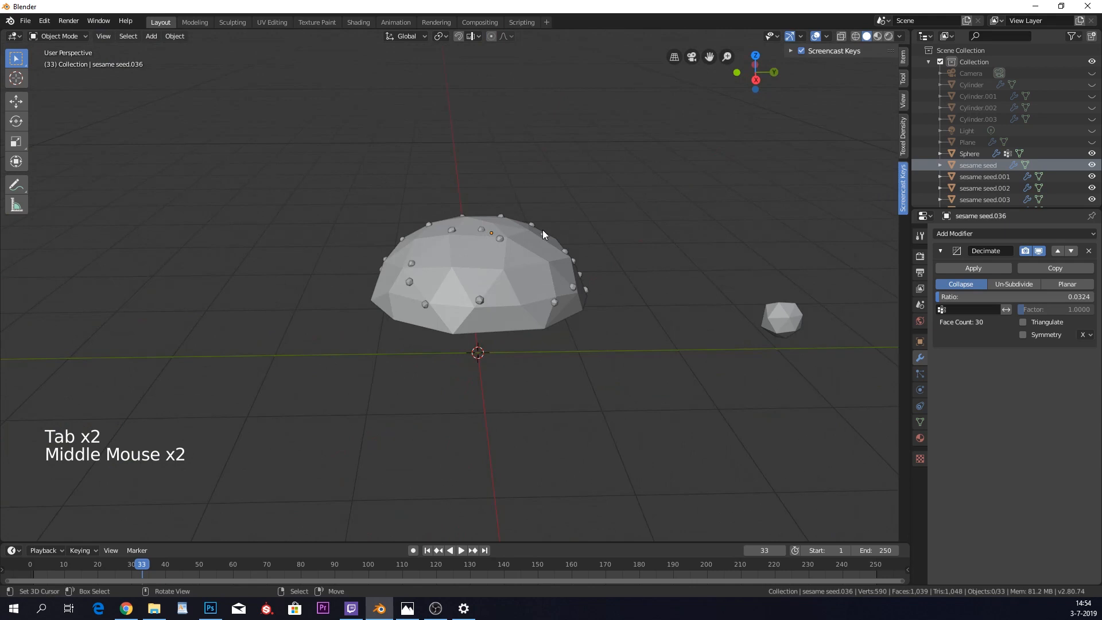
- Unhide all hidden objects to bring back the complete burger, and leave everything deselected
{"action": "middle_click_drag", "start_coordinate": [576, 268], "coordinate": [624, 234]}
{"action": "key", "text": "alt+h"}
{"action": "key", "text": "a"}
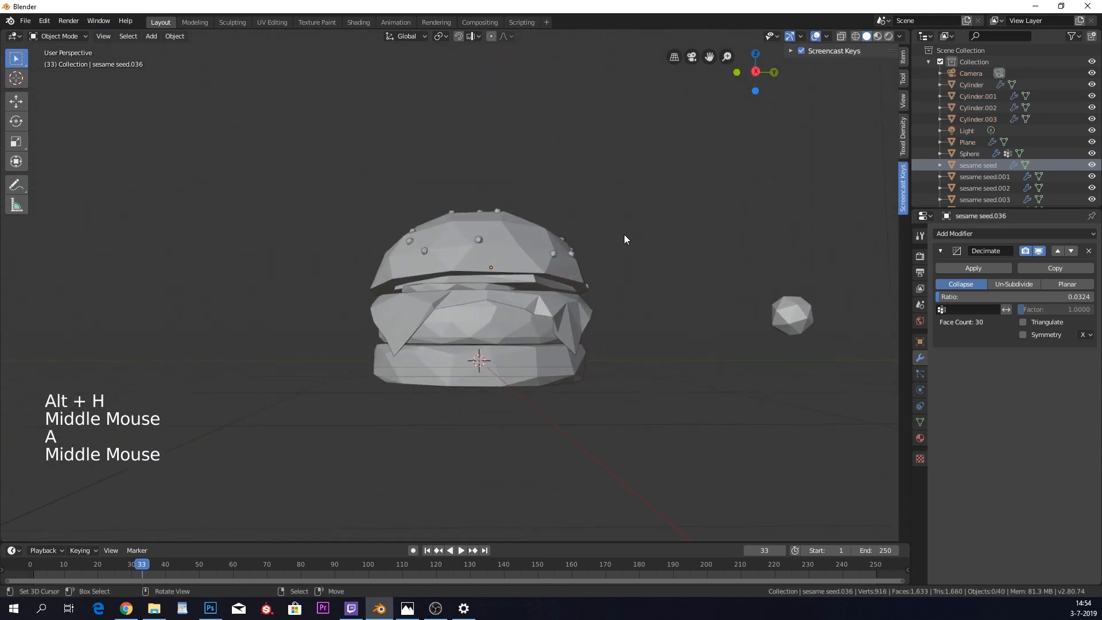
{"action": "scroll", "coordinate": [625, 234], "scroll_direction": "up", "scroll_amount": 2}
{"action": "mouse_move", "coordinate": [587, 266]}
{"action": "middle_mouse_down"}
{"action": "mouse_move", "coordinate": [597, 275]}
{"action": "mouse_move", "coordinate": [588, 271]}
{"action": "middle_mouse_up"}
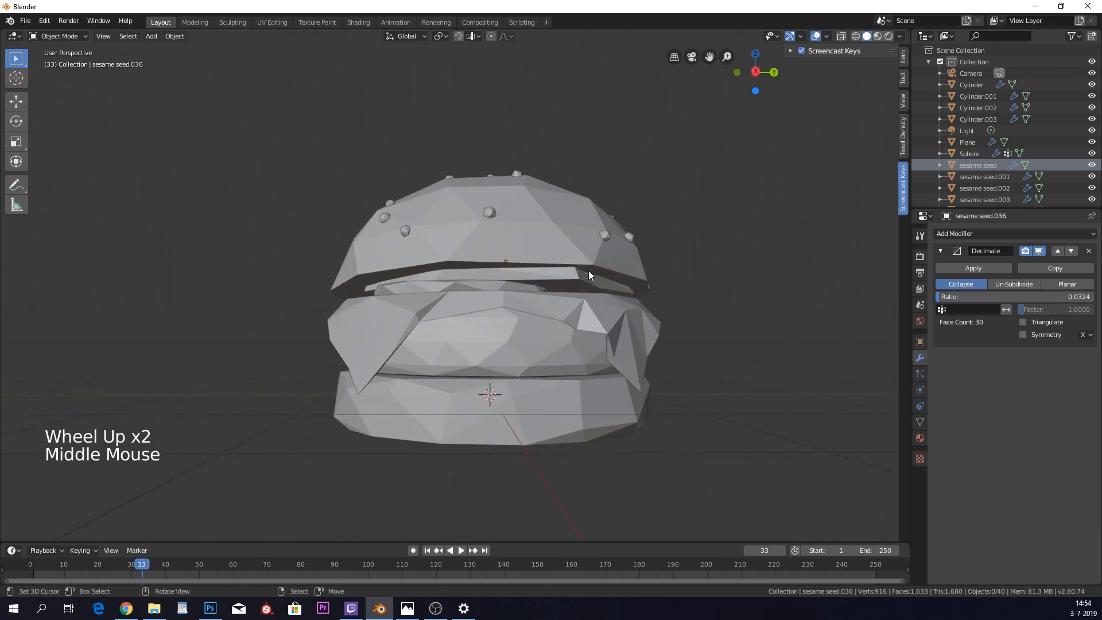
- Add a plane at the burger's base and scale it up into a large floor
{"action": "key", "text": "KP_3"}
{"action": "scroll", "coordinate": [587, 271], "scroll_direction": "down", "scroll_amount": 7}
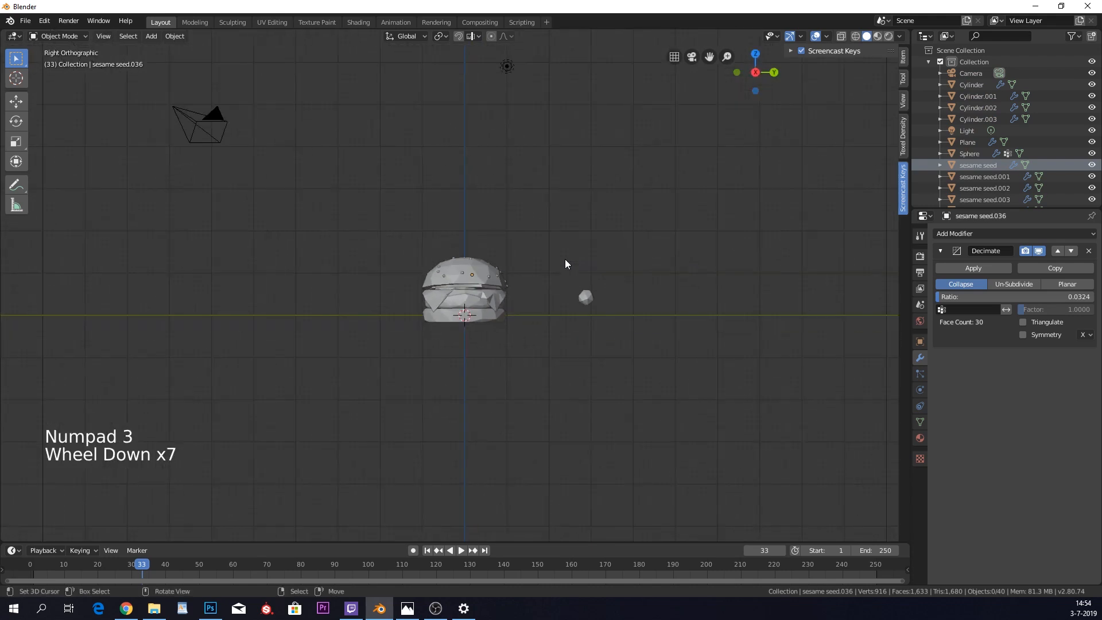
{"action": "key", "text": "shift+a"}
{"action": "left_click", "coordinate": [594, 259]}
{"action": "key", "text": "s"}
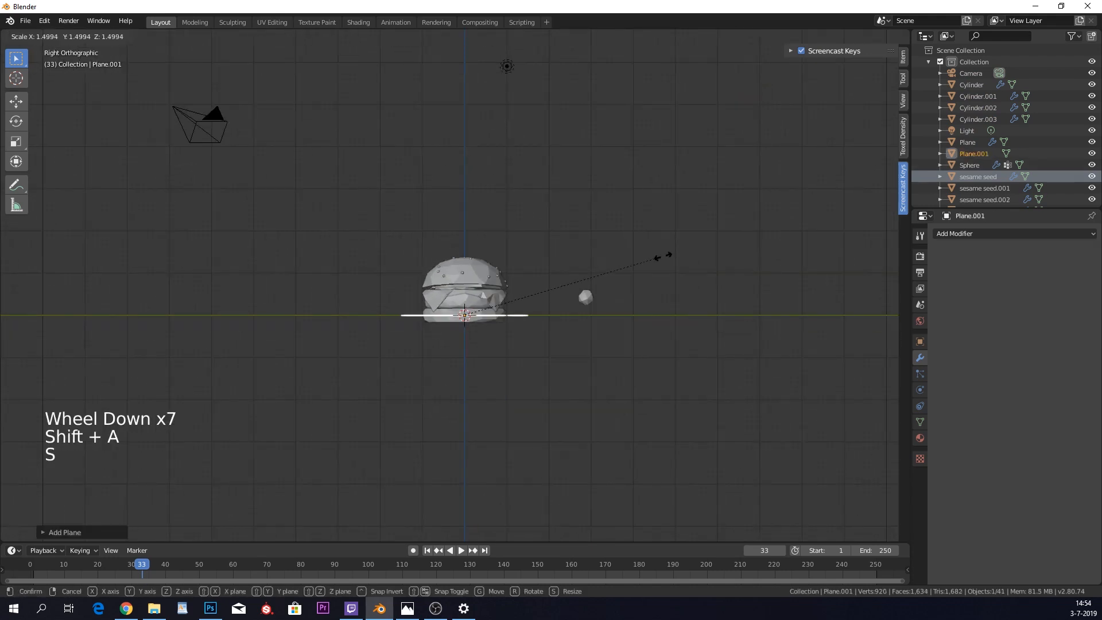
{"action": "left_click", "coordinate": [259, 172]}
- Lower the floor plane about 0.26 m along Z to sit under the bottom bun
{"action": "middle_click_drag", "start_coordinate": [499, 193], "coordinate": [519, 198]}
{"action": "key", "text": "g"}
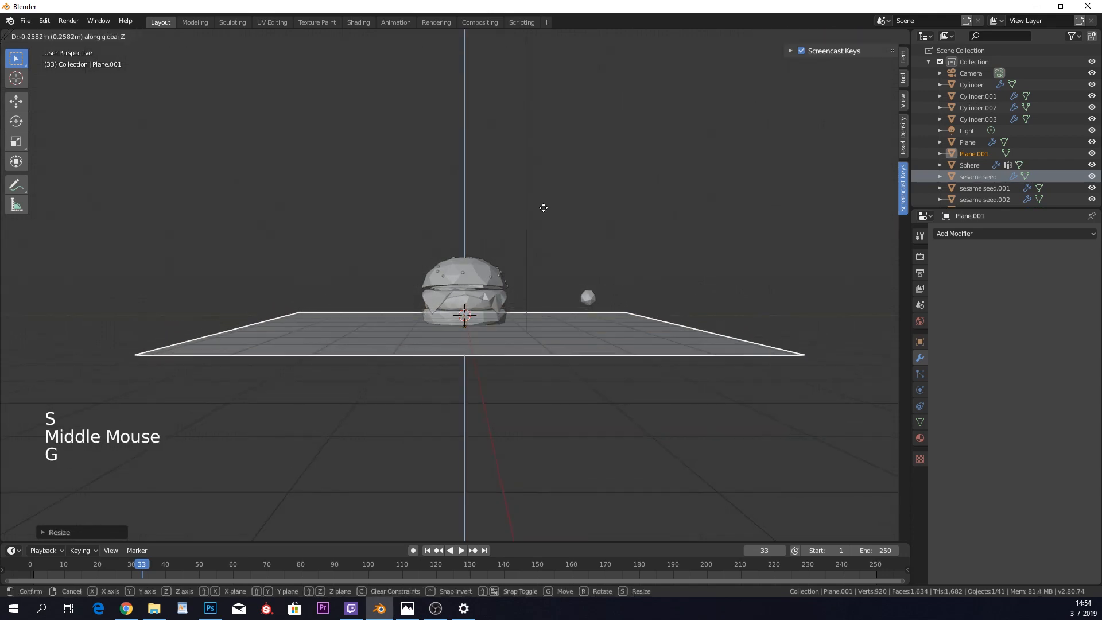
{"action": "left_click", "coordinate": [544, 210]}
- Lock the camera to the view and frame the burger from the front at a low angle
{"action": "key", "text": "KP_0"}
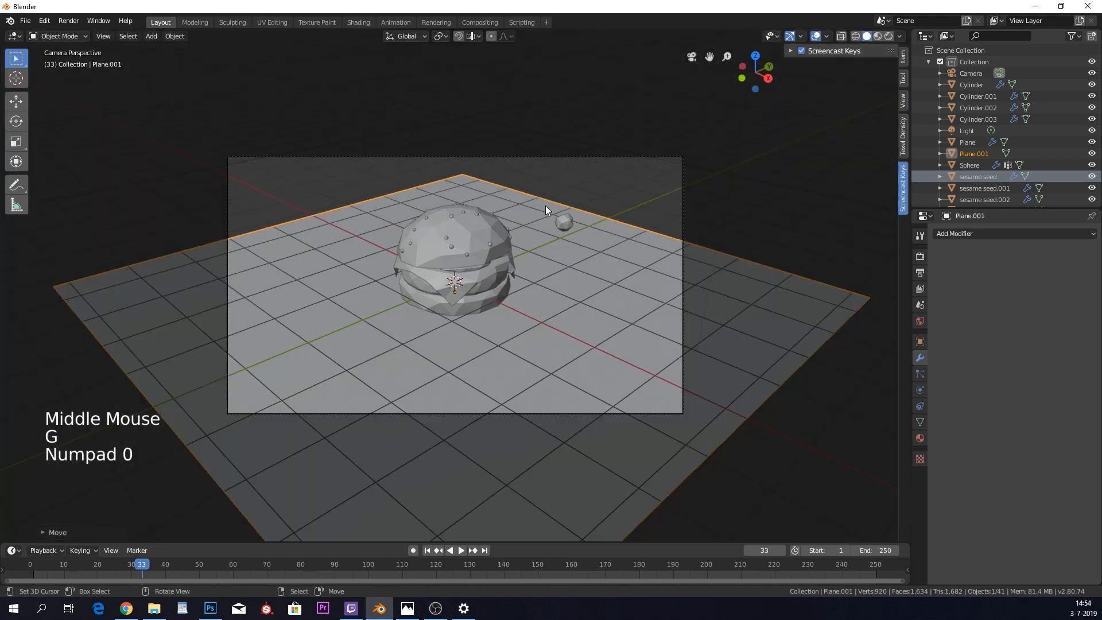
{"action": "right_click", "coordinate": [625, 157]}
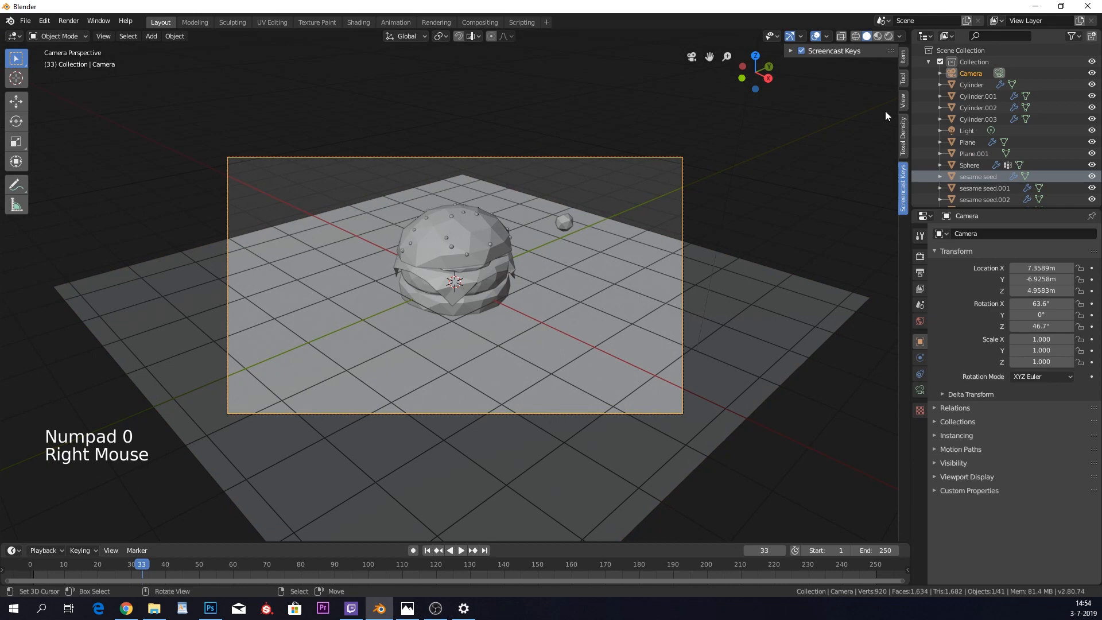
{"action": "left_click", "coordinate": [903, 100]}
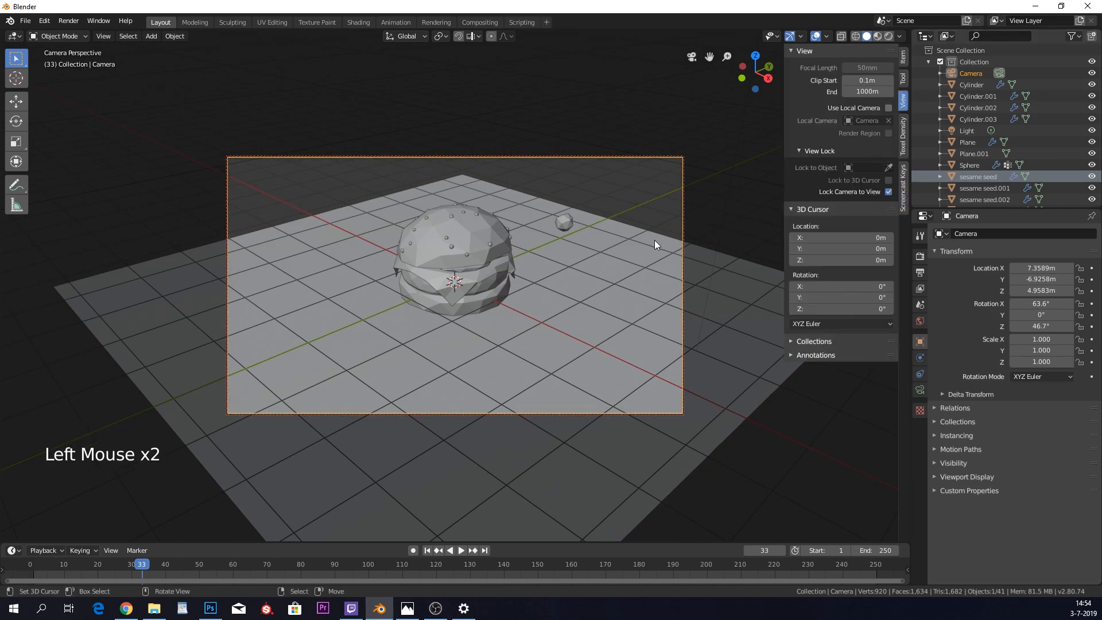
{"action": "middle_click_drag", "start_coordinate": [654, 240], "coordinate": [550, 234]}
{"action": "scroll", "coordinate": [568, 221], "scroll_direction": "up", "scroll_amount": 2}
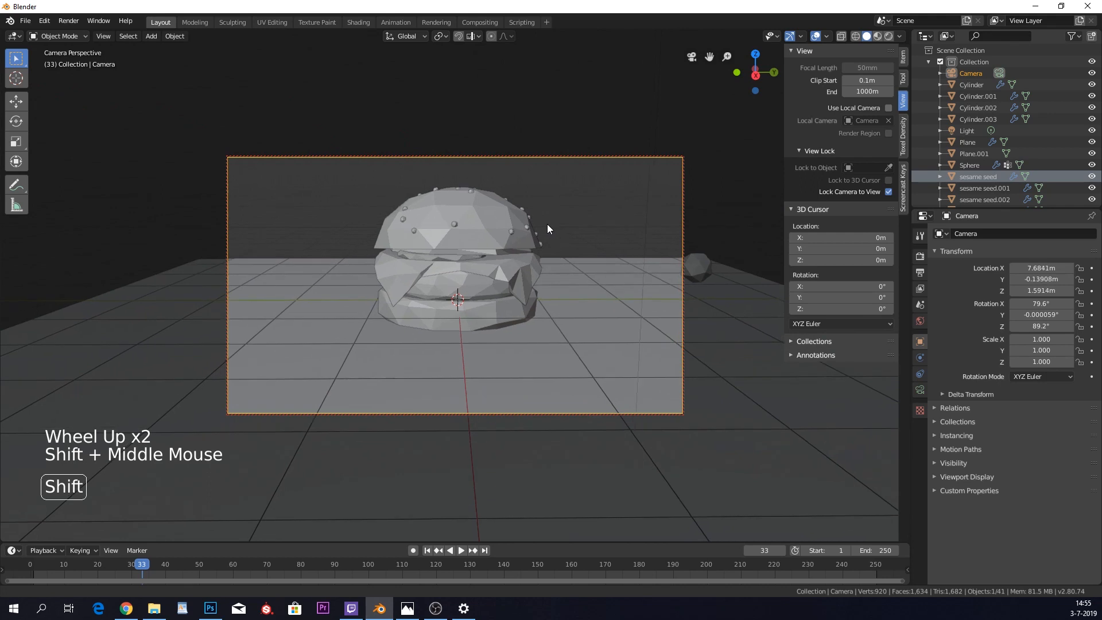
{"action": "scroll", "coordinate": [546, 224], "scroll_direction": "up", "scroll_amount": 1}
- Scale the floor plane up slightly so it extends farther behind the burger
{"action": "right_click", "coordinate": [600, 273]}
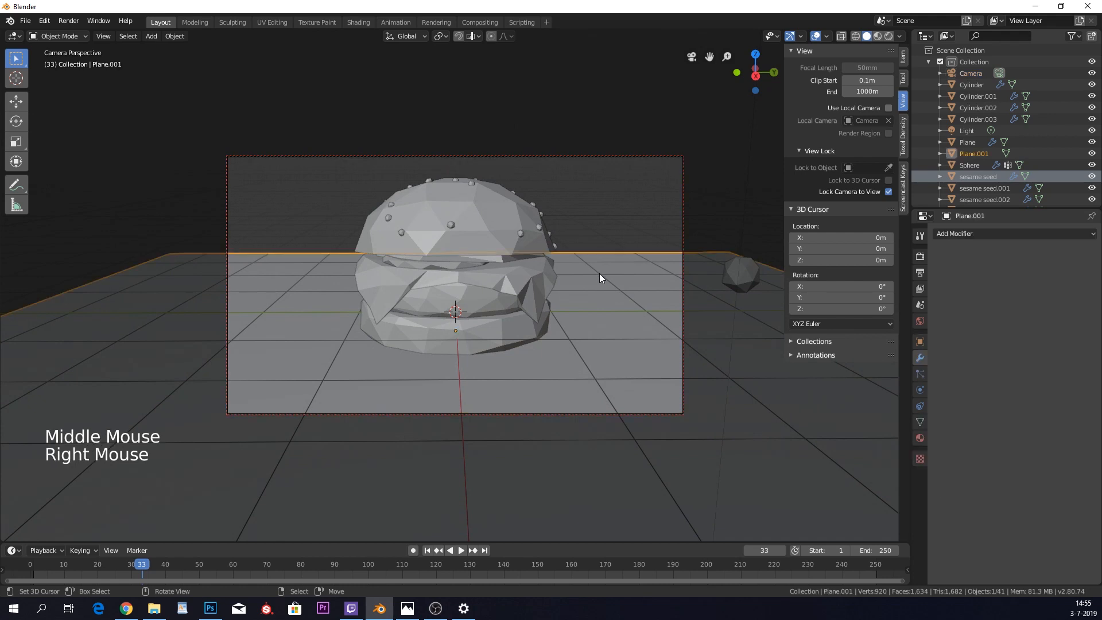
{"action": "key", "text": "s"}
{"action": "left_click", "coordinate": [639, 253]}
{"action": "key", "text": "Tab"}
{"action": "key", "text": "Tab"}
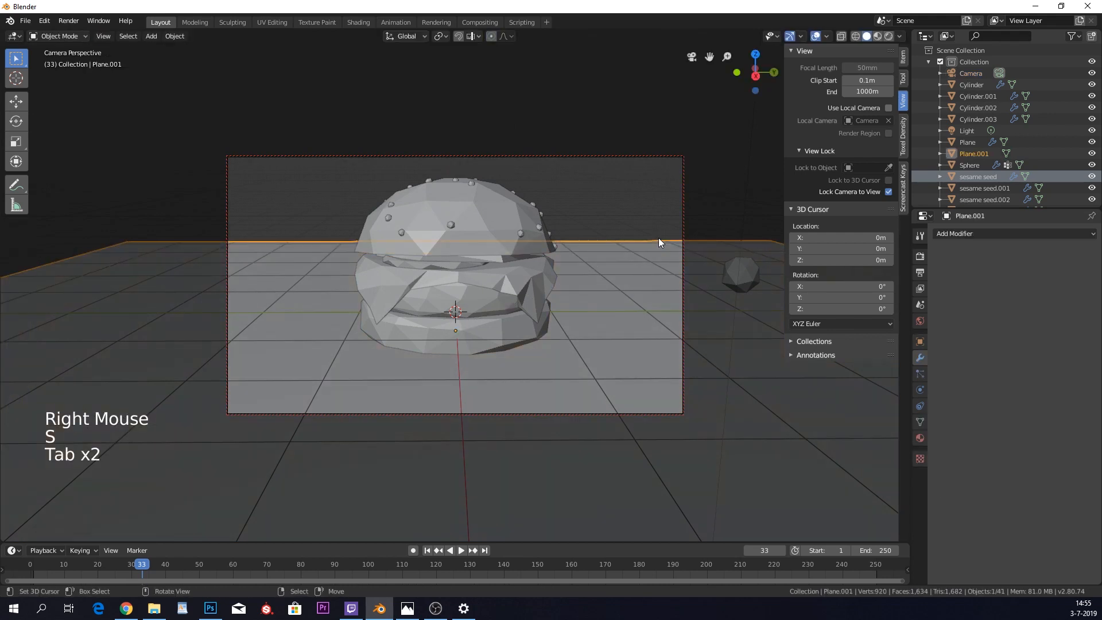
- Unlock the camera from the view and extrude the floor's edge behind the burger about 8.5 m up along Z
{"action": "left_click", "coordinate": [887, 192]}
{"action": "middle_click_drag", "start_coordinate": [780, 211], "coordinate": [628, 246]}
{"action": "scroll", "coordinate": [555, 216], "scroll_direction": "down", "scroll_amount": 10}
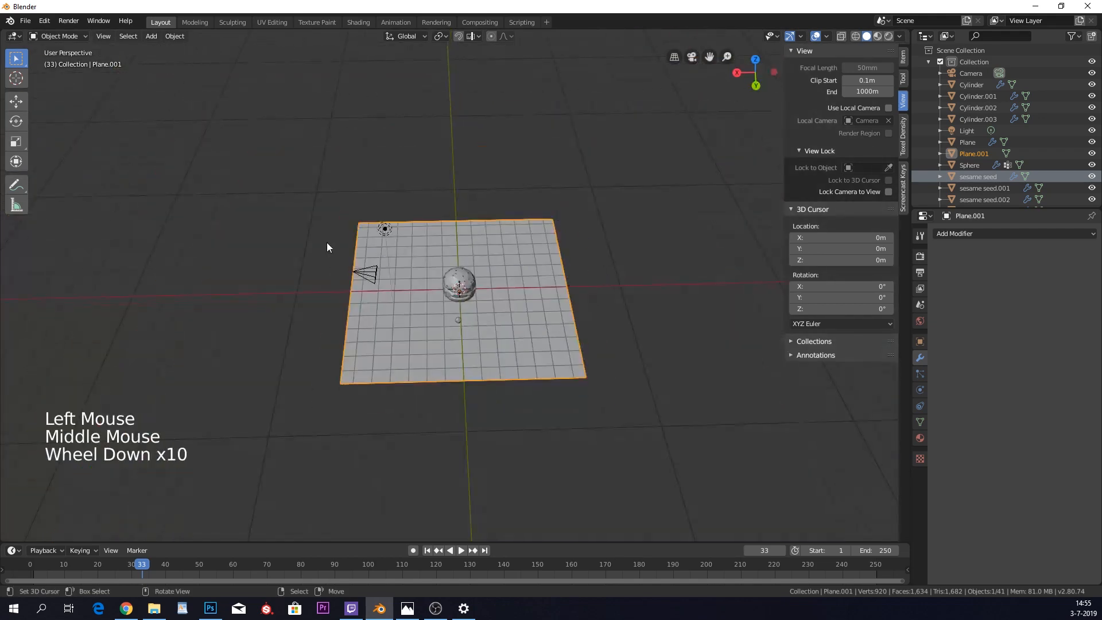
{"action": "key", "text": "Tab"}
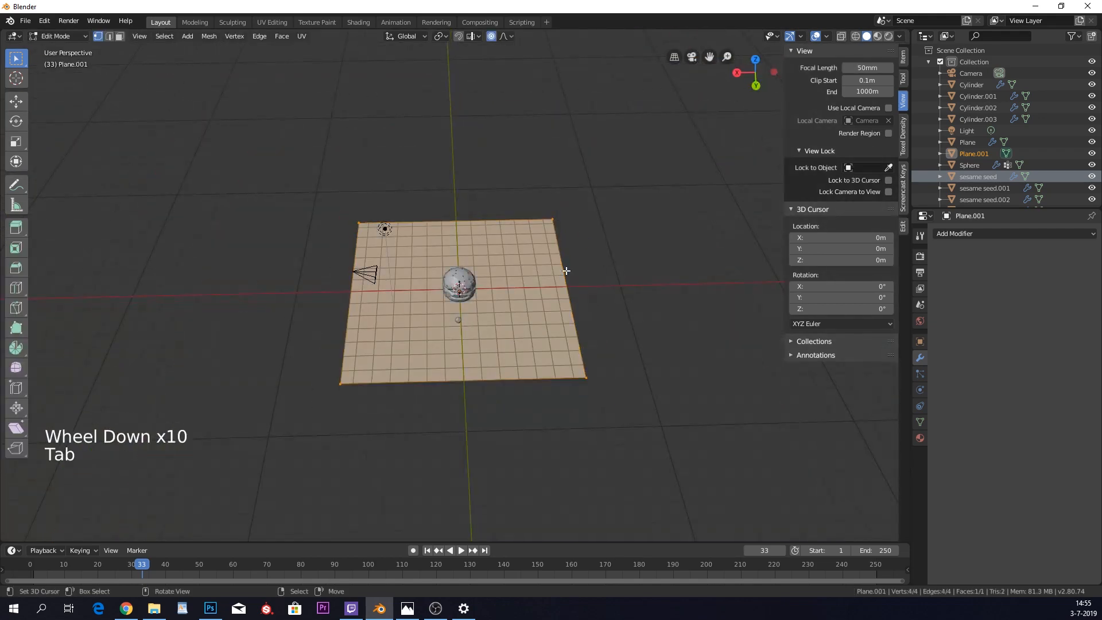
{"action": "right_click", "coordinate": [562, 221]}
{"action": "right_click", "coordinate": [597, 371], "text": "shift"}
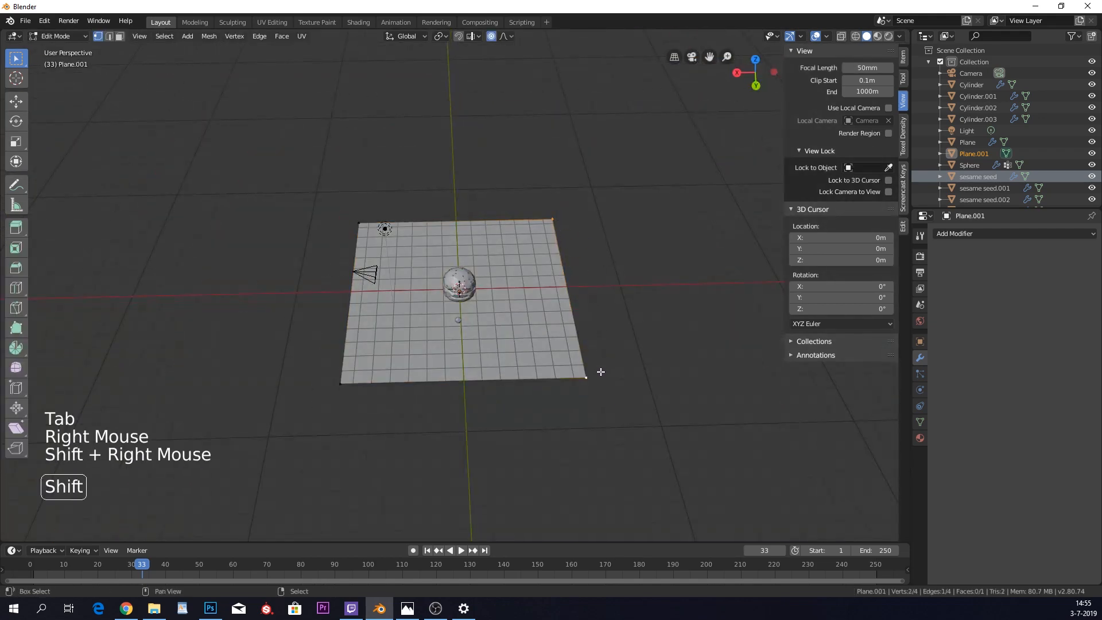
{"action": "key", "text": "e"}
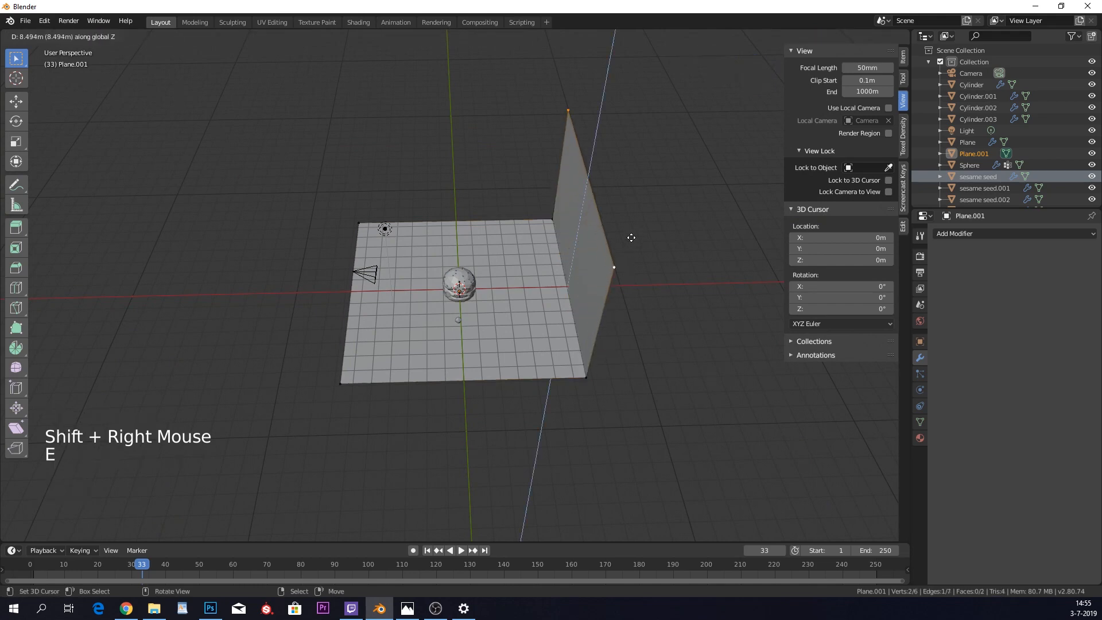
{"action": "left_click", "coordinate": [632, 239]}
{"action": "mouse_move", "coordinate": [632, 238]}
{"action": "middle_mouse_down"}
{"action": "mouse_move", "coordinate": [729, 220]}
{"action": "mouse_move", "coordinate": [632, 222]}
{"action": "mouse_move", "coordinate": [645, 224]}
{"action": "middle_mouse_up"}
{"action": "key", "text": "Tab"}
{"action": "scroll", "coordinate": [632, 222], "scroll_direction": "up", "scroll_amount": 1}
{"action": "scroll", "coordinate": [645, 223], "scroll_direction": "down", "scroll_amount": 1}
{"action": "scroll", "coordinate": [561, 221], "scroll_direction": "up", "scroll_amount": 2}
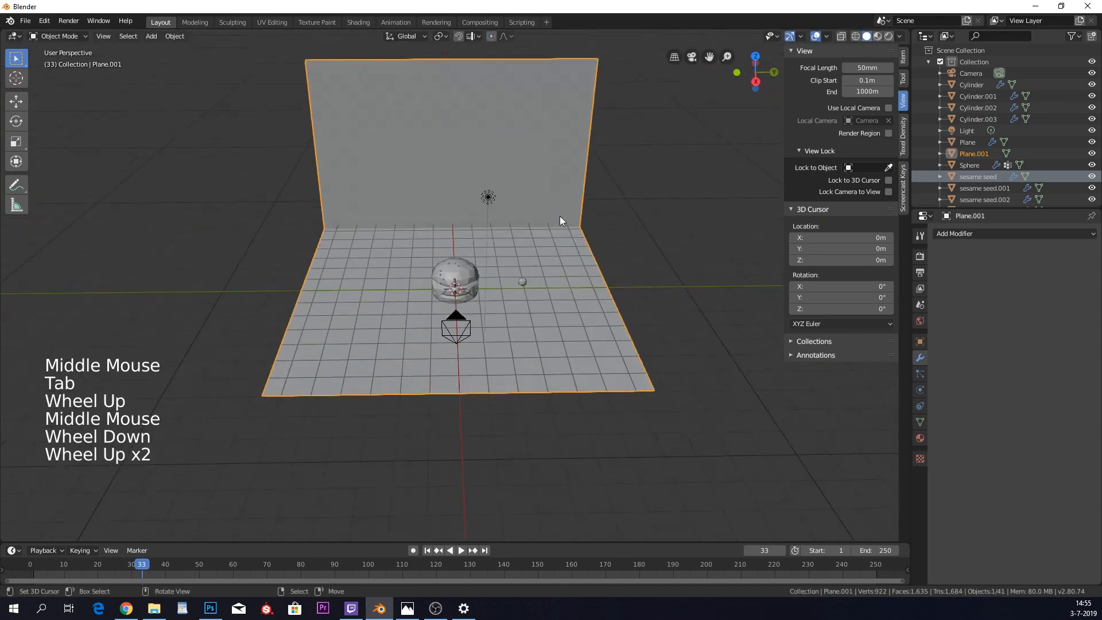
- Add a Subdivision Surface modifier to the backdrop with 4 render and 3 viewport subdivisions
{"action": "middle_click_drag", "start_coordinate": [561, 221], "coordinate": [546, 260], "text": "shift"}
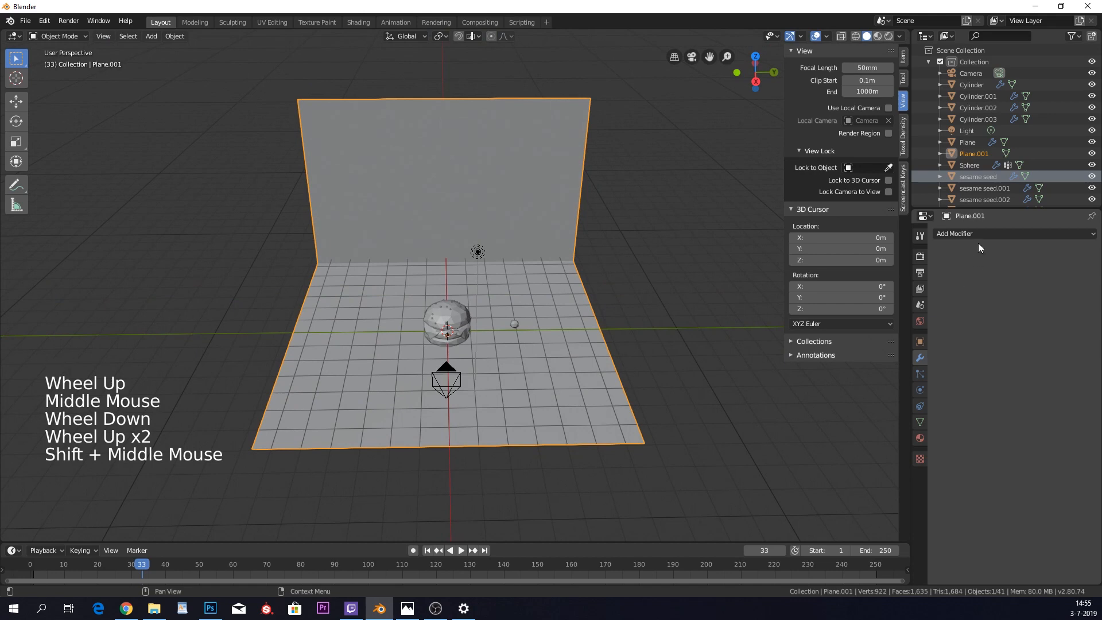
{"action": "middle_click_drag", "start_coordinate": [642, 264], "coordinate": [592, 293]}
{"action": "middle_click_drag", "start_coordinate": [591, 293], "coordinate": [534, 254]}
{"action": "scroll", "coordinate": [499, 302], "scroll_direction": "up", "scroll_amount": 3}
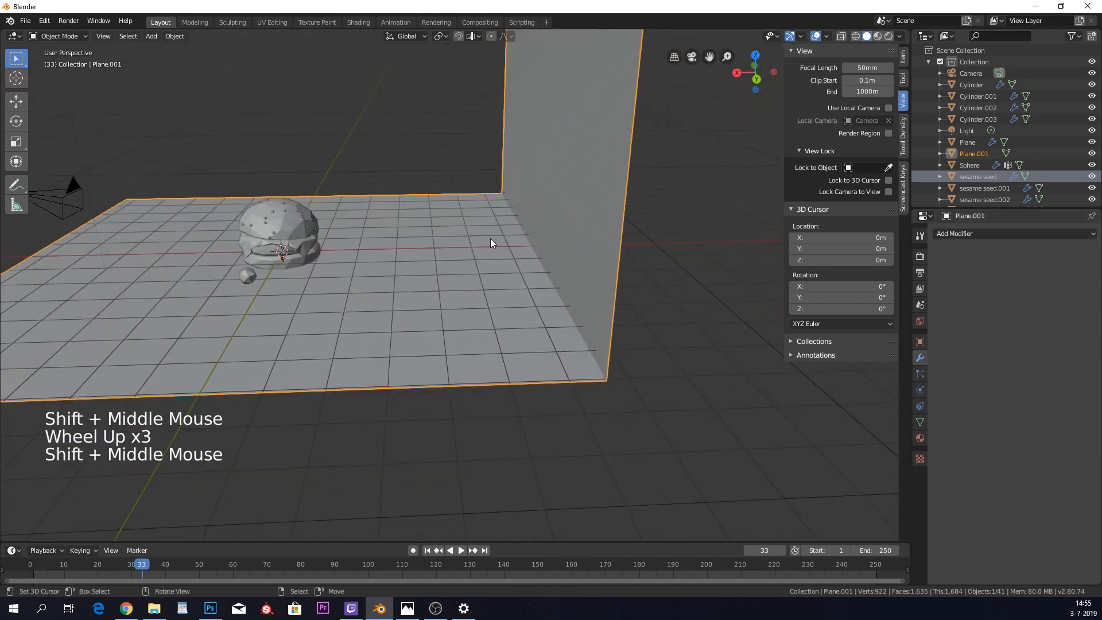
{"action": "key", "text": "Tab"}
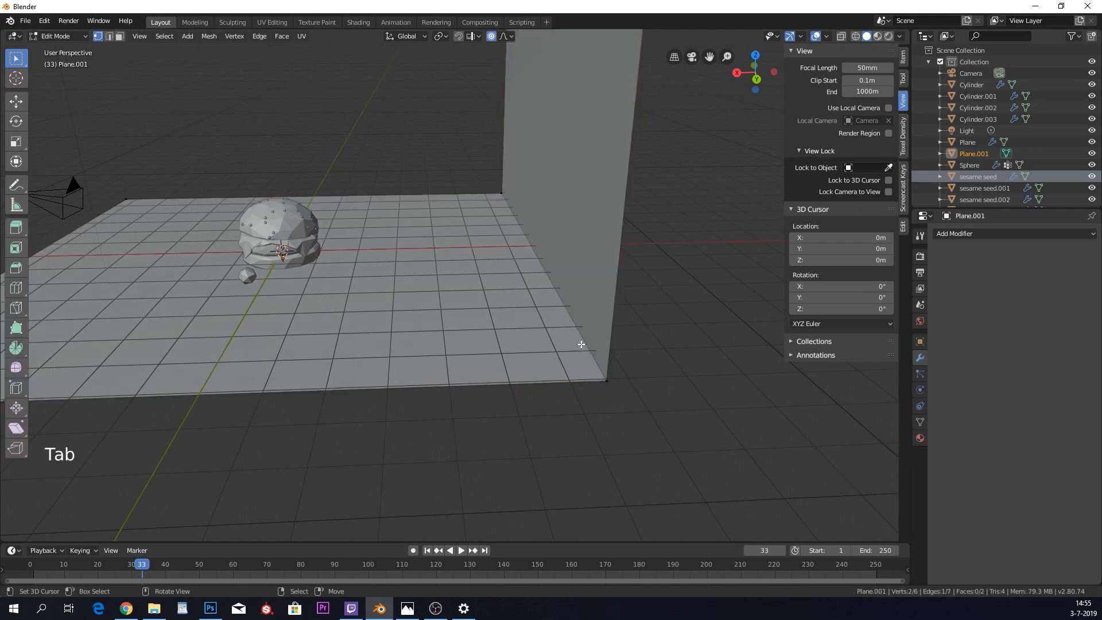
{"action": "key", "text": "Tab"}
{"action": "left_click", "coordinate": [978, 234]}
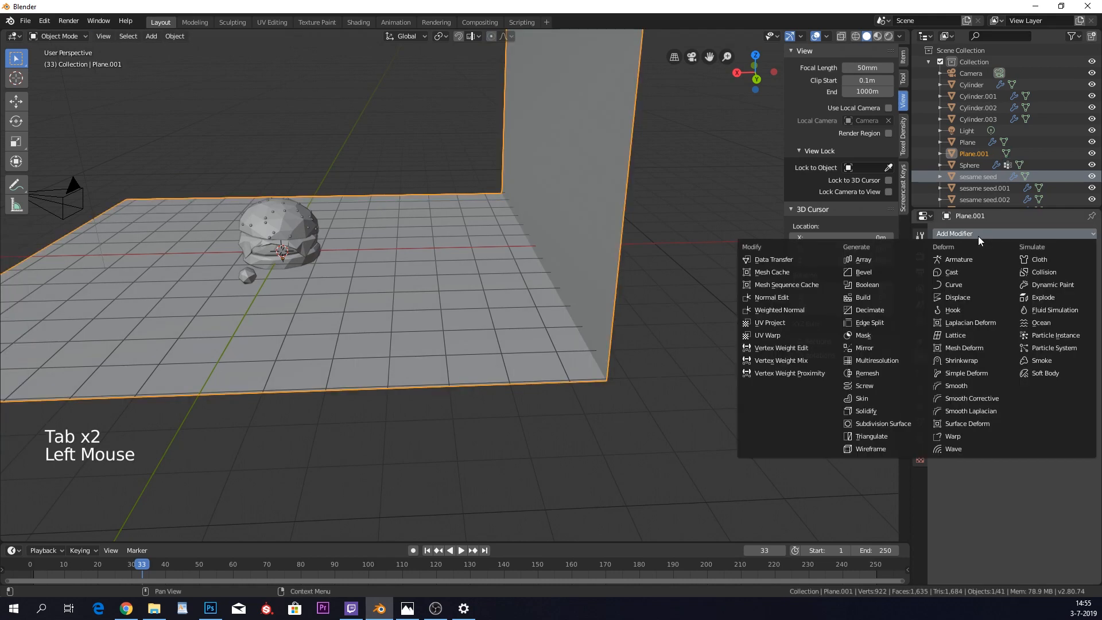
{"action": "left_click", "coordinate": [912, 423]}
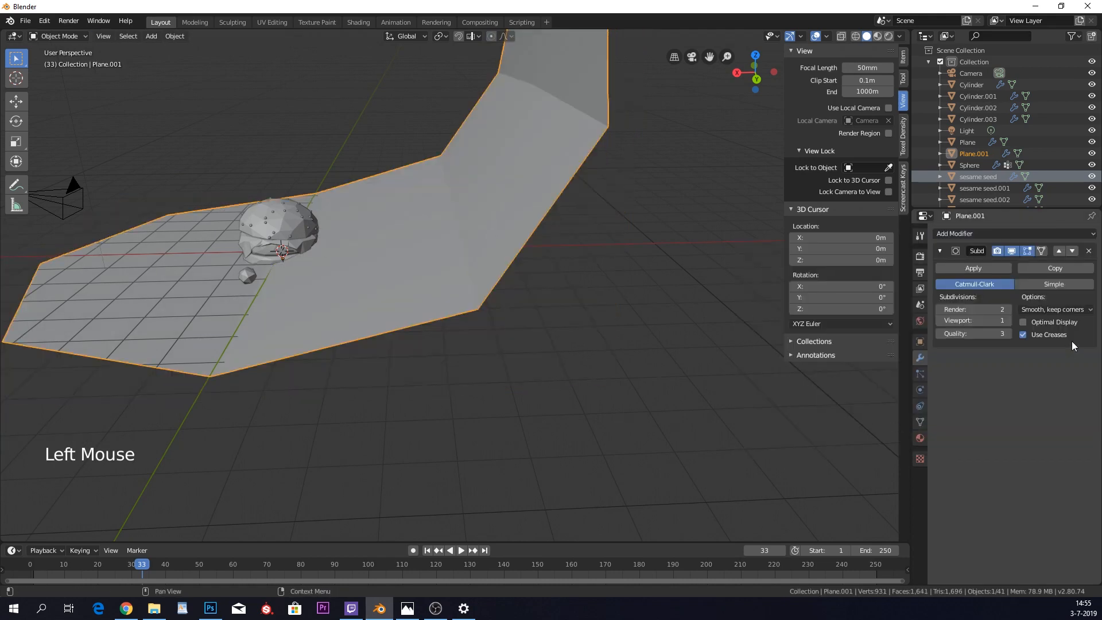
{"action": "left_click", "coordinate": [1009, 310]}
{"action": "left_click", "coordinate": [1008, 310]}
{"action": "left_click", "coordinate": [1008, 321]}
{"action": "left_click", "coordinate": [1008, 320]}
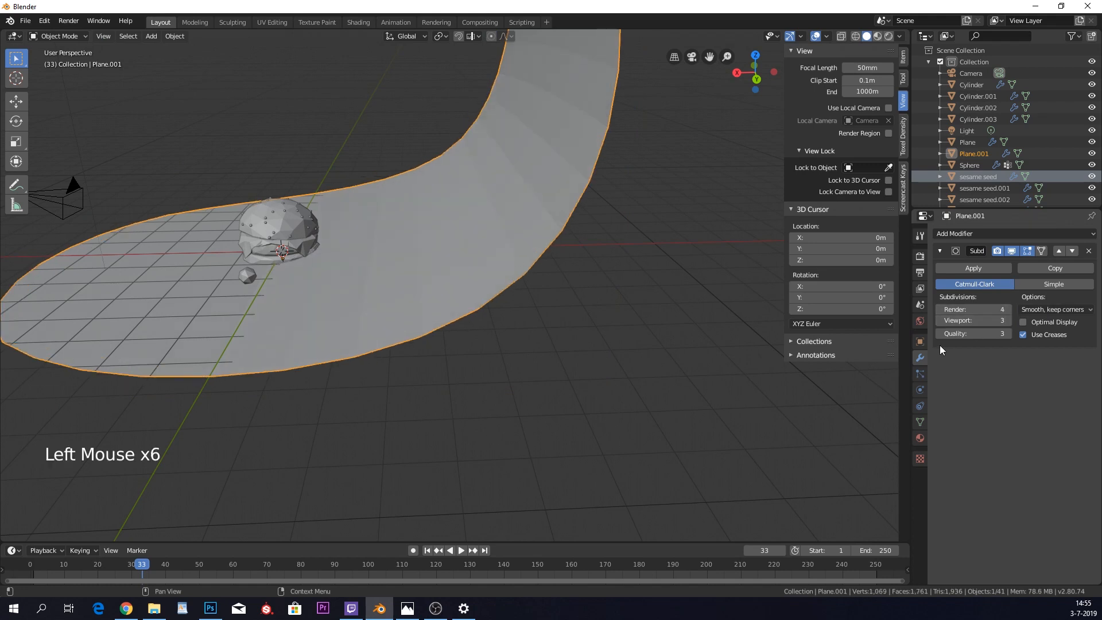
{"action": "scroll", "coordinate": [343, 314], "scroll_direction": "down", "scroll_amount": 3}
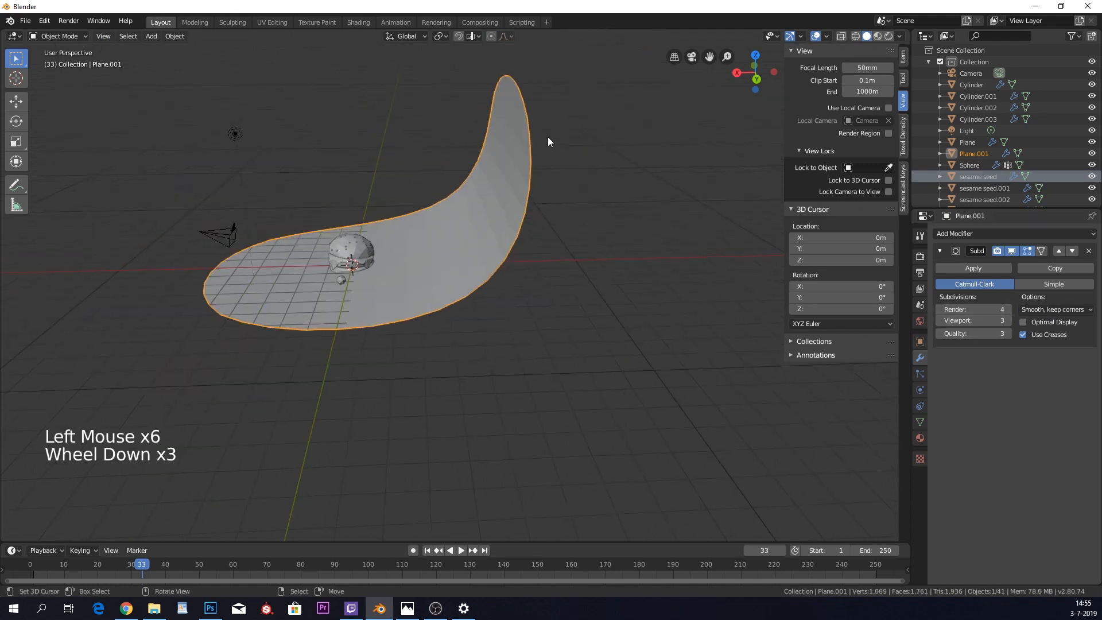
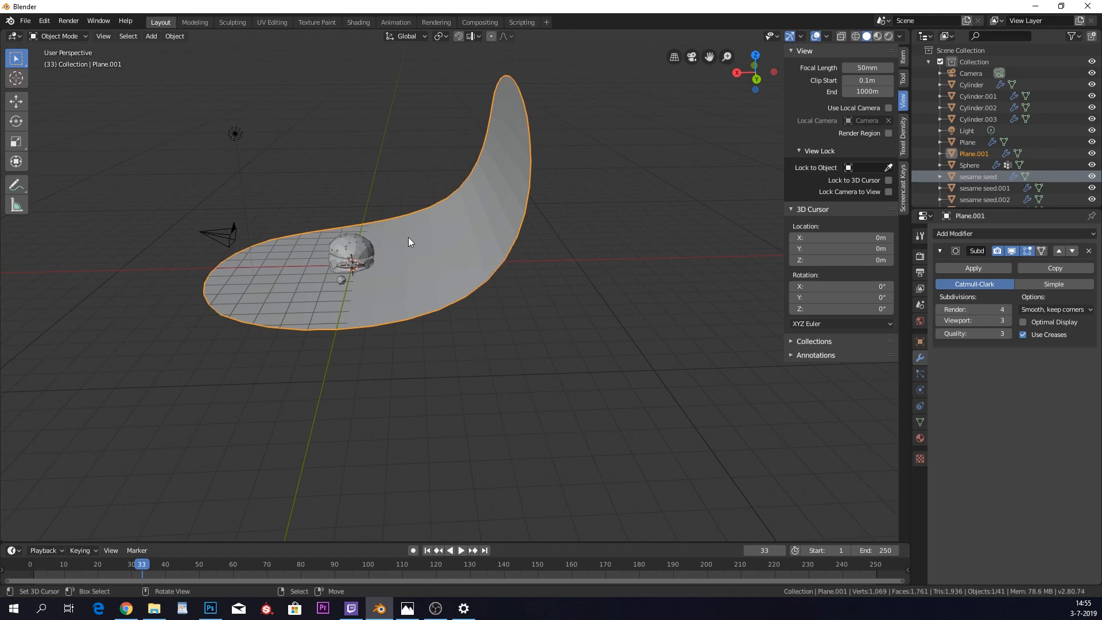
- Apply smooth shading to the backdrop
{"action": "middle_click_drag", "start_coordinate": [408, 241], "coordinate": [447, 246]}
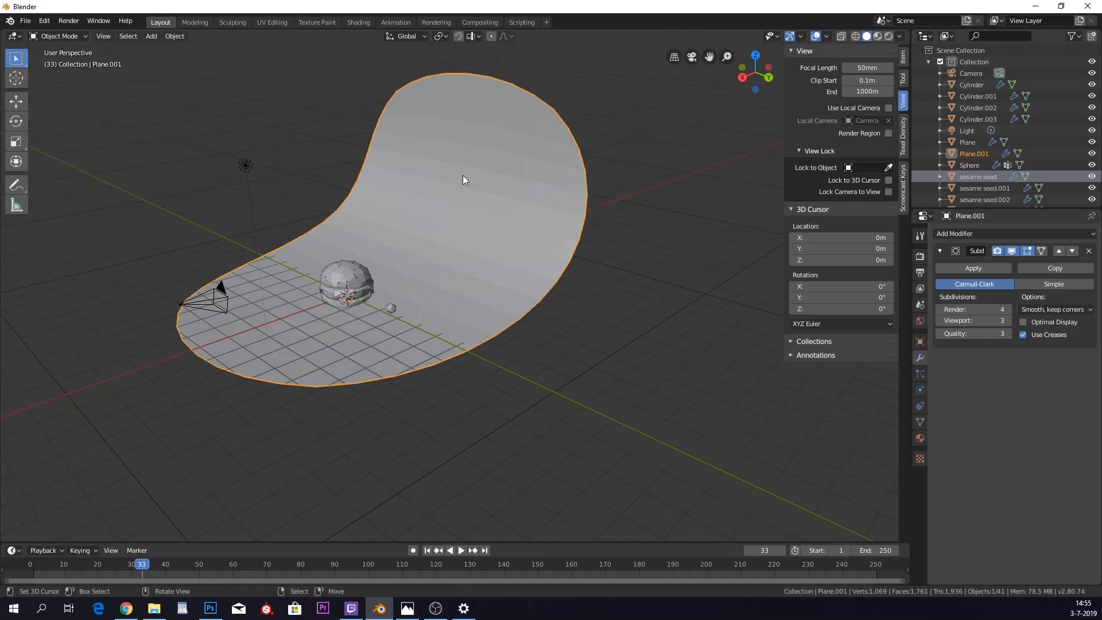
{"action": "key", "text": "w"}
{"action": "left_click", "coordinate": [449, 163]}
{"action": "middle_click_drag", "start_coordinate": [522, 208], "coordinate": [476, 229]}
- Bevel the edge between the backdrop's floor and wall with 2 segments and a width of about 0.22 m
{"action": "key", "text": "Tab"}
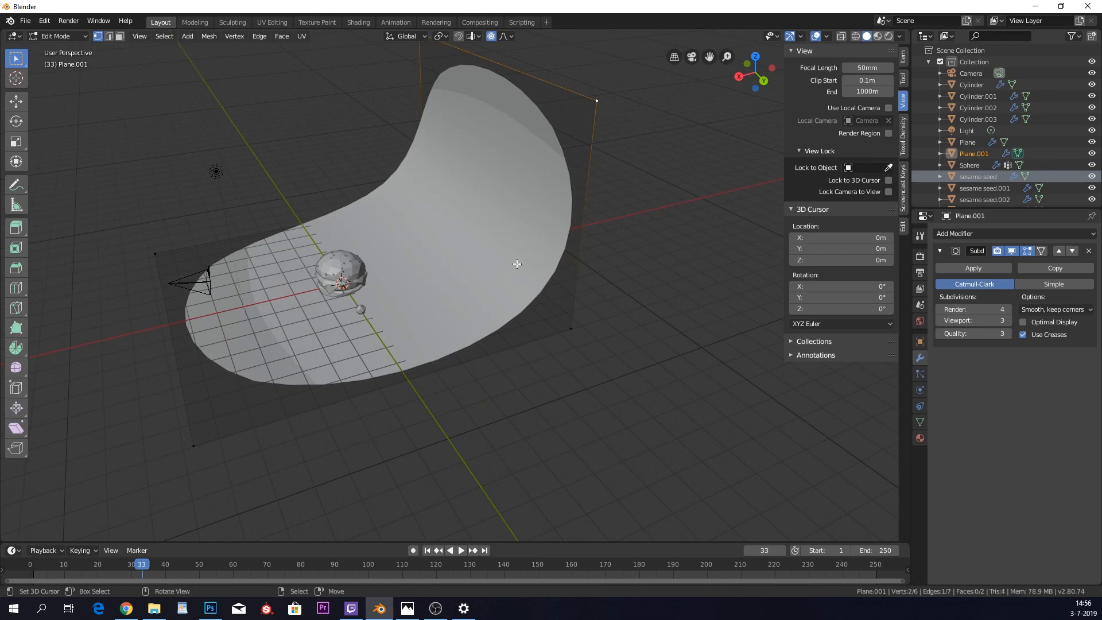
{"action": "middle_click_drag", "start_coordinate": [530, 305], "coordinate": [440, 242]}
{"action": "right_click", "coordinate": [479, 277], "text": "alt"}
{"action": "middle_click_drag", "start_coordinate": [478, 278], "coordinate": [484, 277]}
{"action": "key", "text": "ctrl+b"}
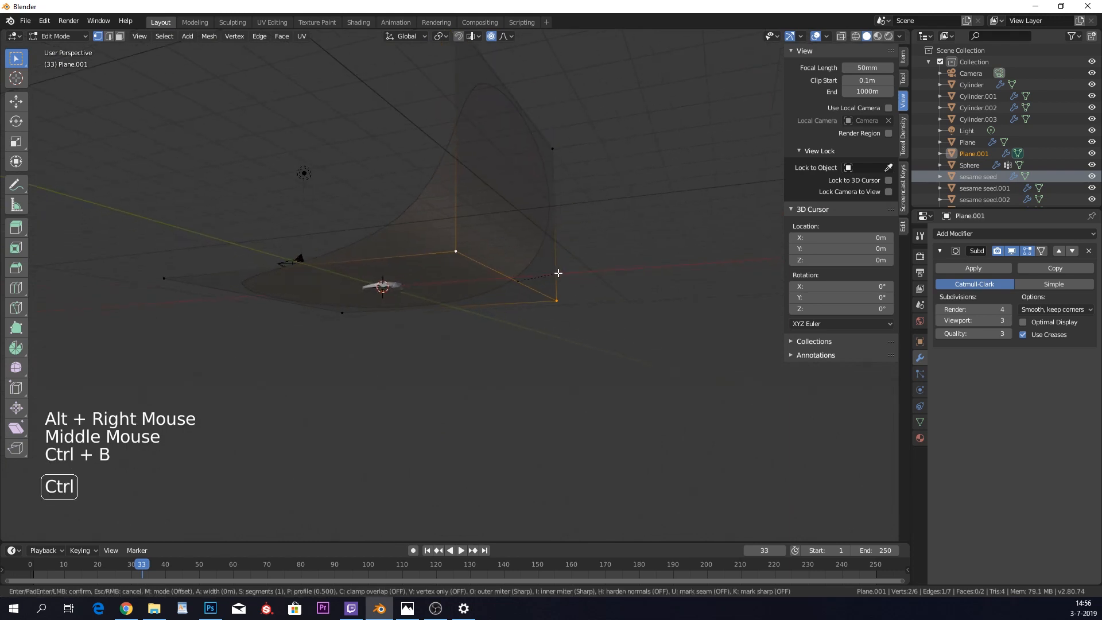
{"action": "scroll", "coordinate": [579, 283], "scroll_direction": "up", "scroll_amount": 1}
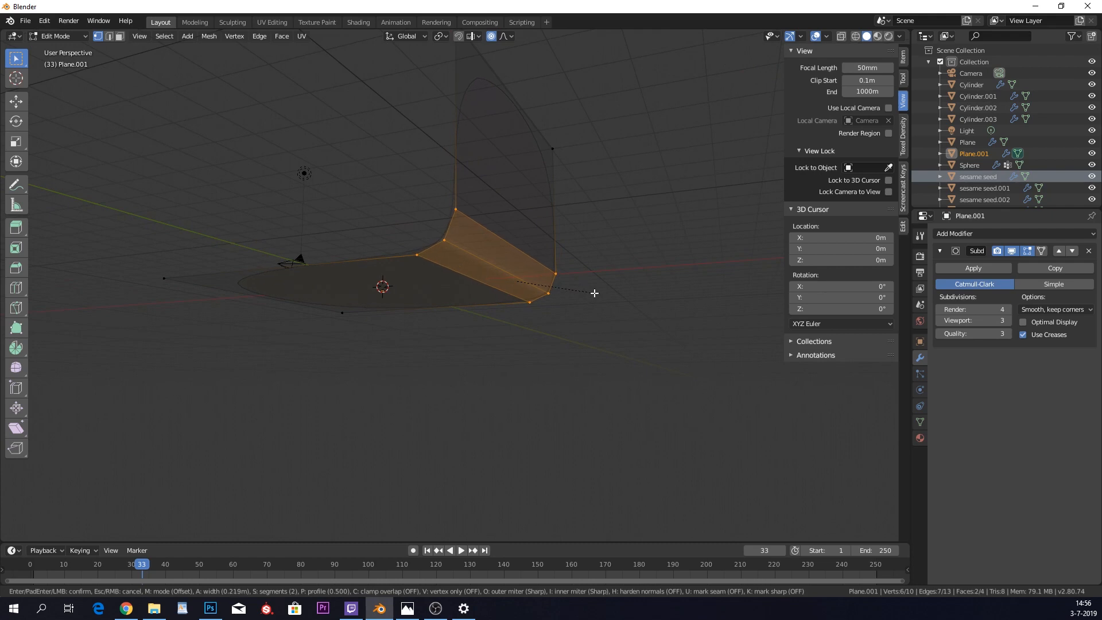
{"action": "left_click", "coordinate": [594, 293]}
{"action": "middle_click_drag", "start_coordinate": [595, 295], "coordinate": [512, 220]}
{"action": "key", "text": "Tab"}
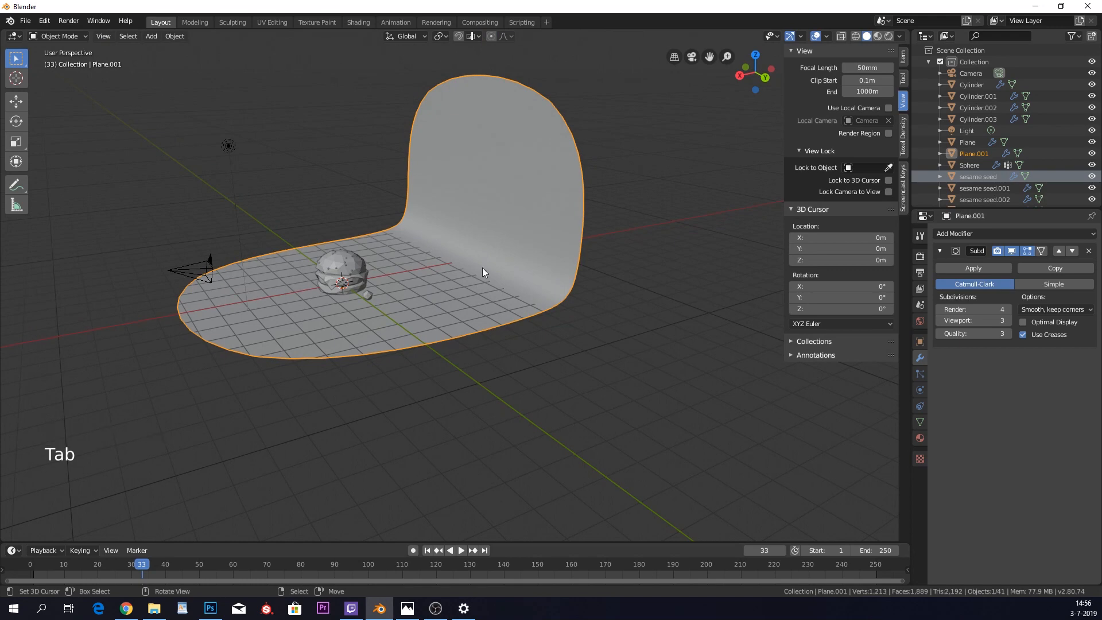
- Add two lengthwise loop cuts to the backdrop, one close to each side edge, to square off its rounded corners
{"action": "middle_click_drag", "start_coordinate": [482, 268], "coordinate": [533, 509]}
{"action": "key", "text": "Tab"}
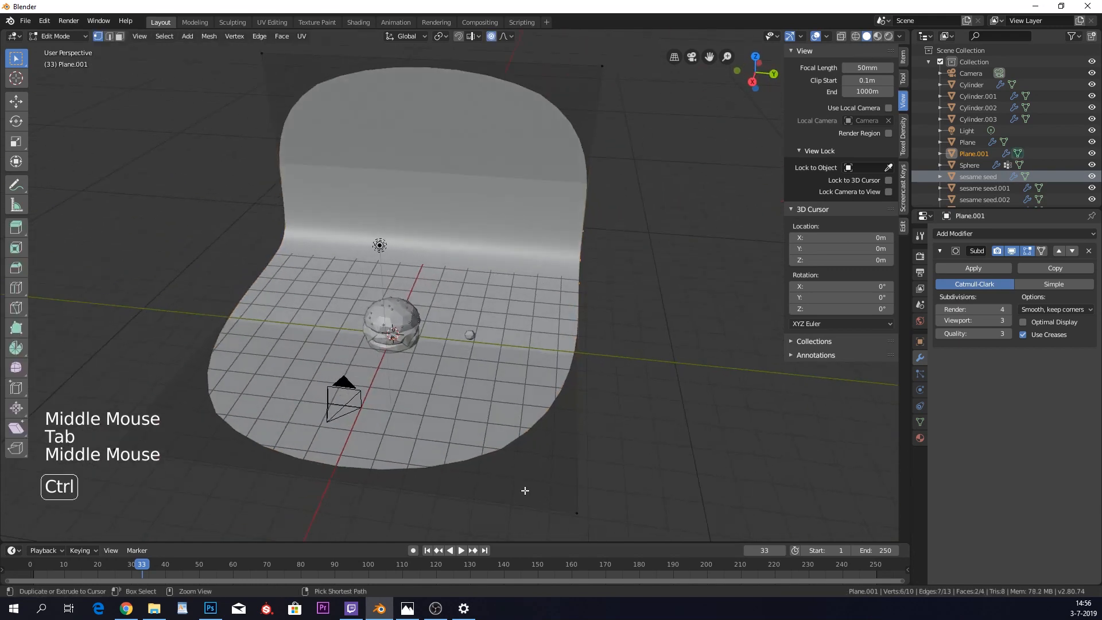
{"action": "key", "text": "ctrl+r"}
{"action": "left_click", "coordinate": [438, 283]}
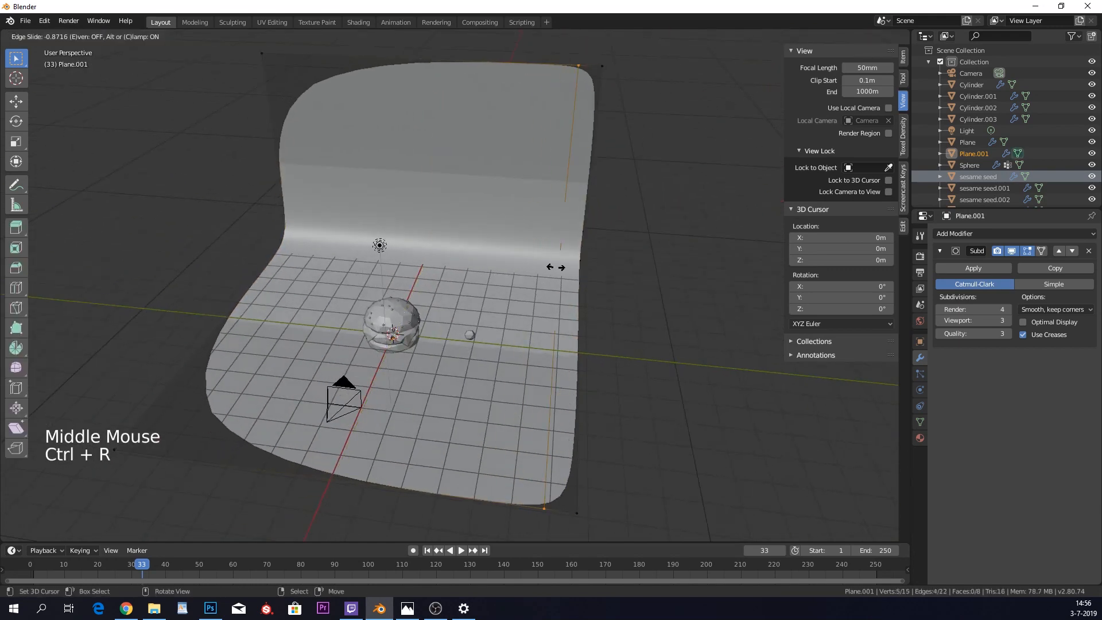
{"action": "right_click", "coordinate": [566, 263]}
{"action": "key", "text": "ctrl+r"}
{"action": "left_click", "coordinate": [489, 270]}
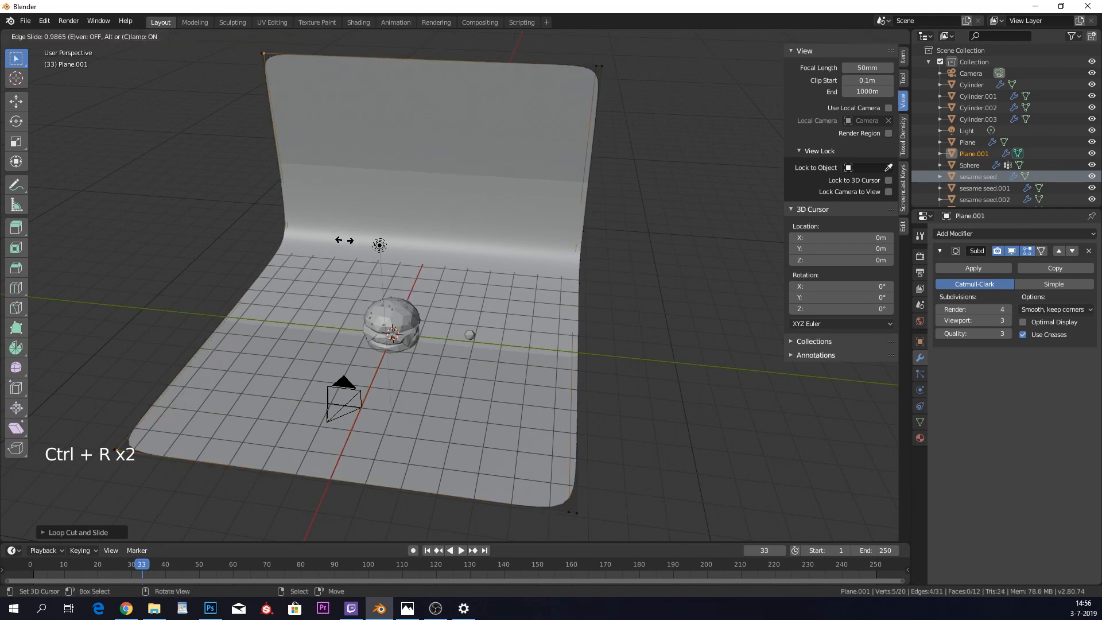
{"action": "left_click", "coordinate": [344, 240]}
{"action": "key", "text": "Tab"}
- Check the burger and backdrop through the camera with rendered viewport shading
{"action": "key", "text": "KP_0"}
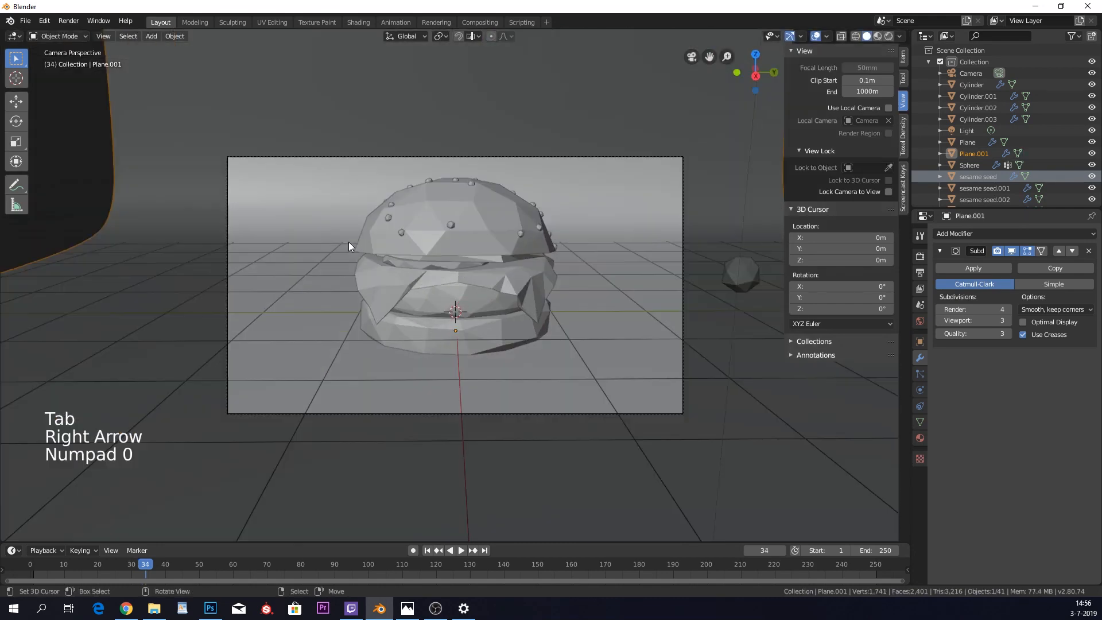
{"action": "scroll", "coordinate": [458, 223], "scroll_direction": "down", "scroll_amount": 7}
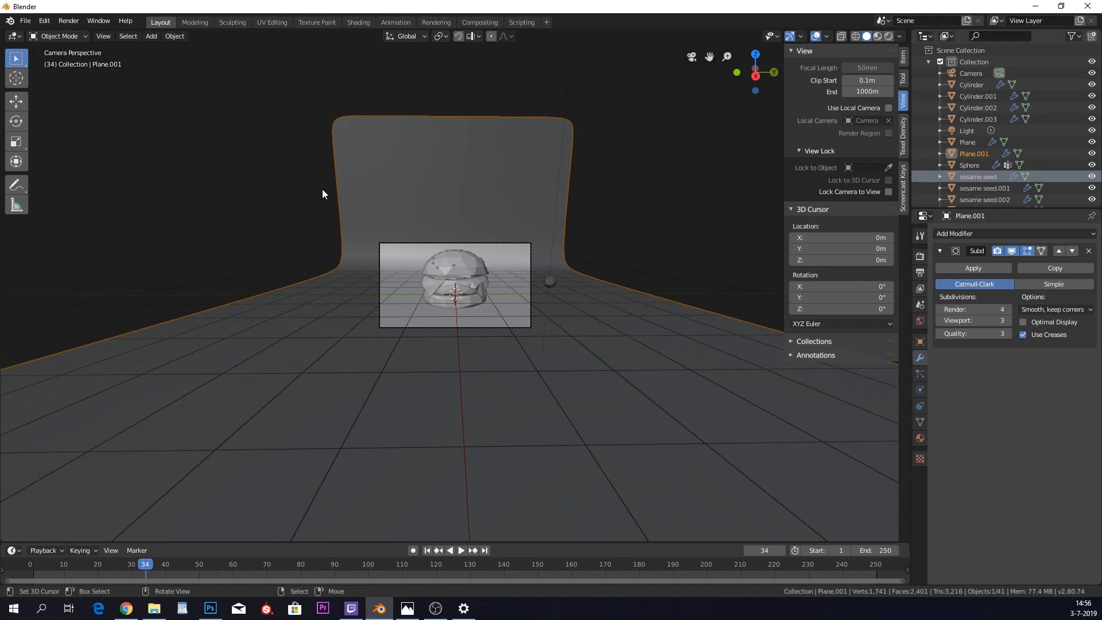
{"action": "scroll", "coordinate": [398, 245], "scroll_direction": "up", "scroll_amount": 5}
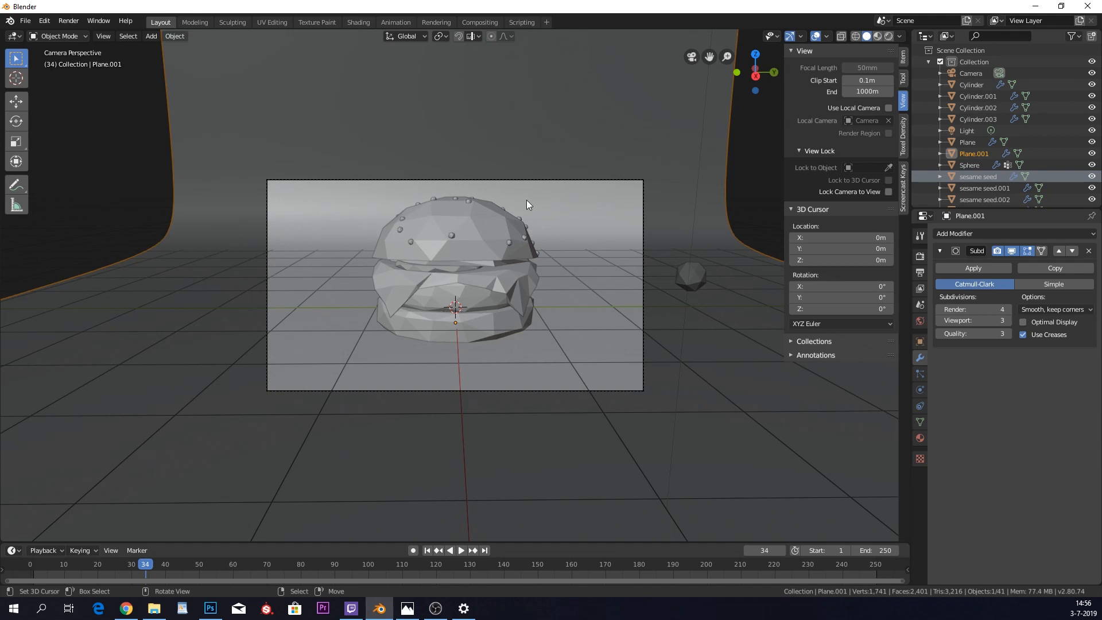
{"action": "left_click", "coordinate": [877, 35]}
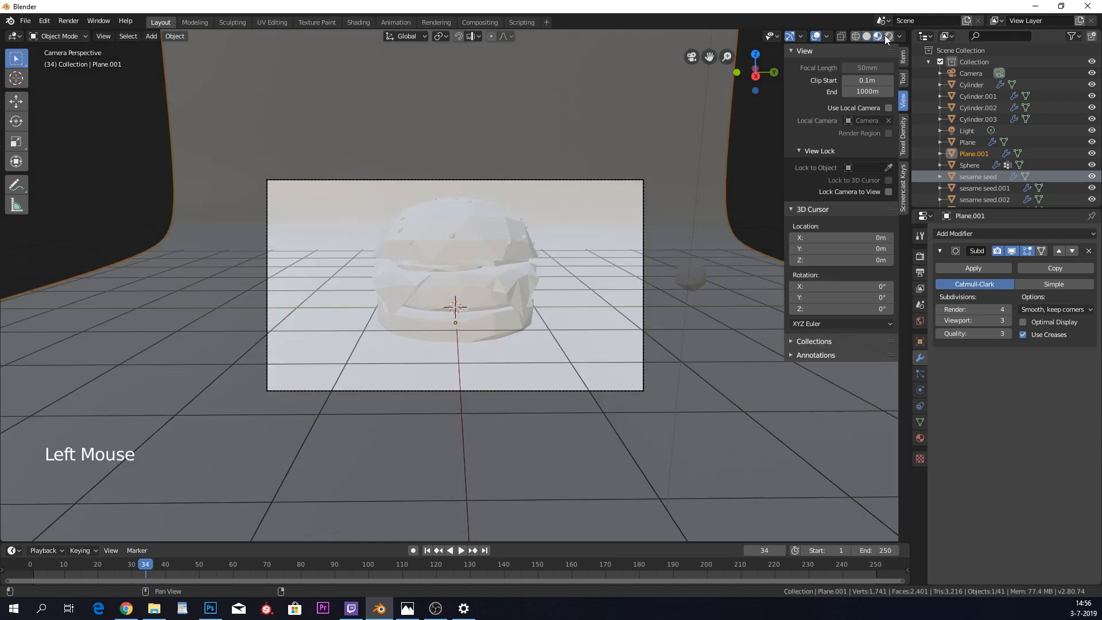
{"action": "left_click", "coordinate": [887, 36]}
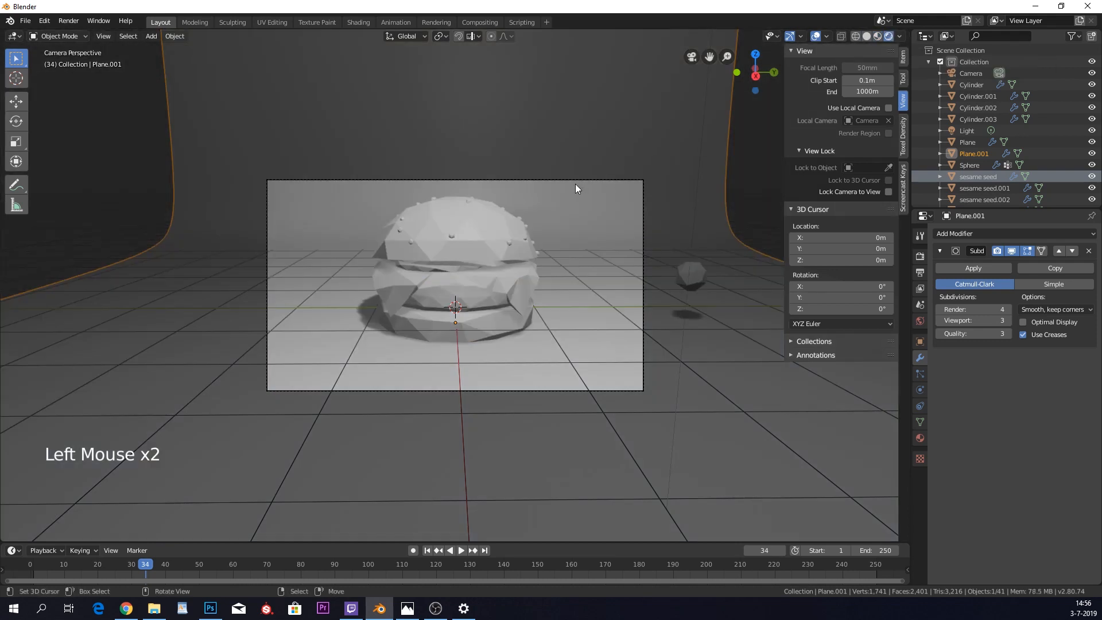
{"action": "scroll", "coordinate": [576, 187], "scroll_direction": "up", "scroll_amount": 3}
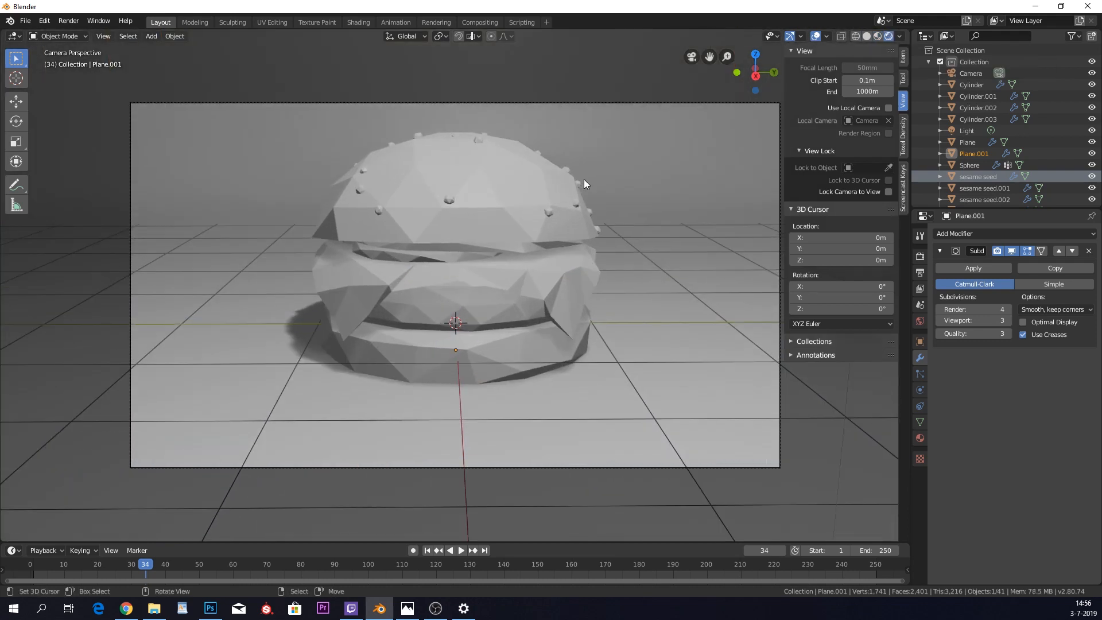
{"action": "scroll", "coordinate": [583, 182], "scroll_direction": "down", "scroll_amount": 3}
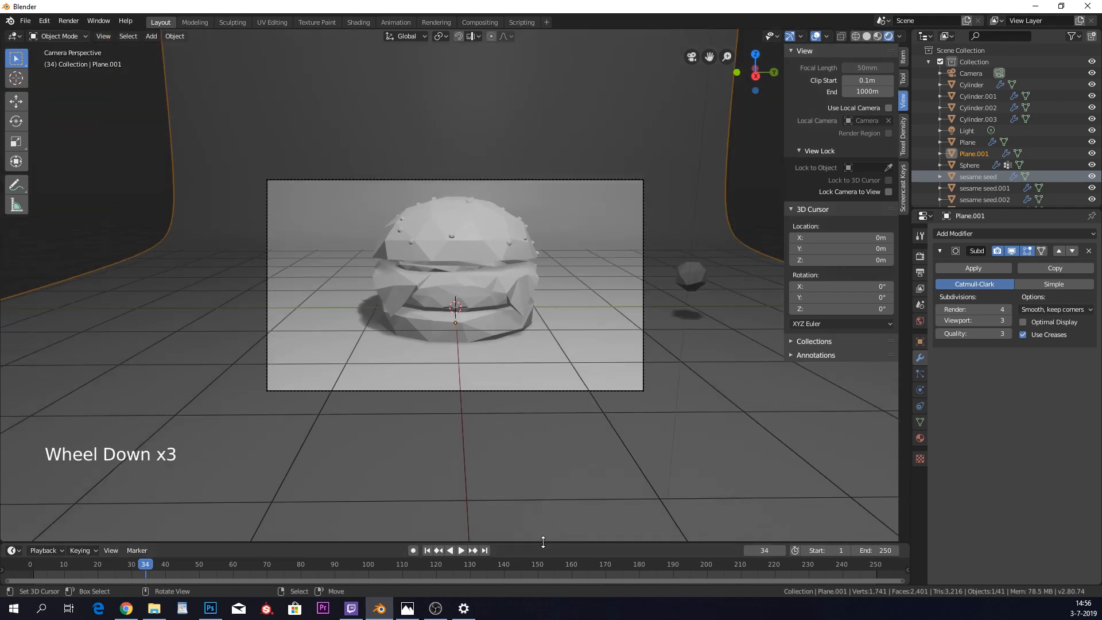
- Enlarge the timeline area and turn it into a Shader Editor
{"action": "left_click_drag", "start_coordinate": [543, 542], "coordinate": [201, 393]}
{"action": "left_click", "coordinate": [11, 401]}
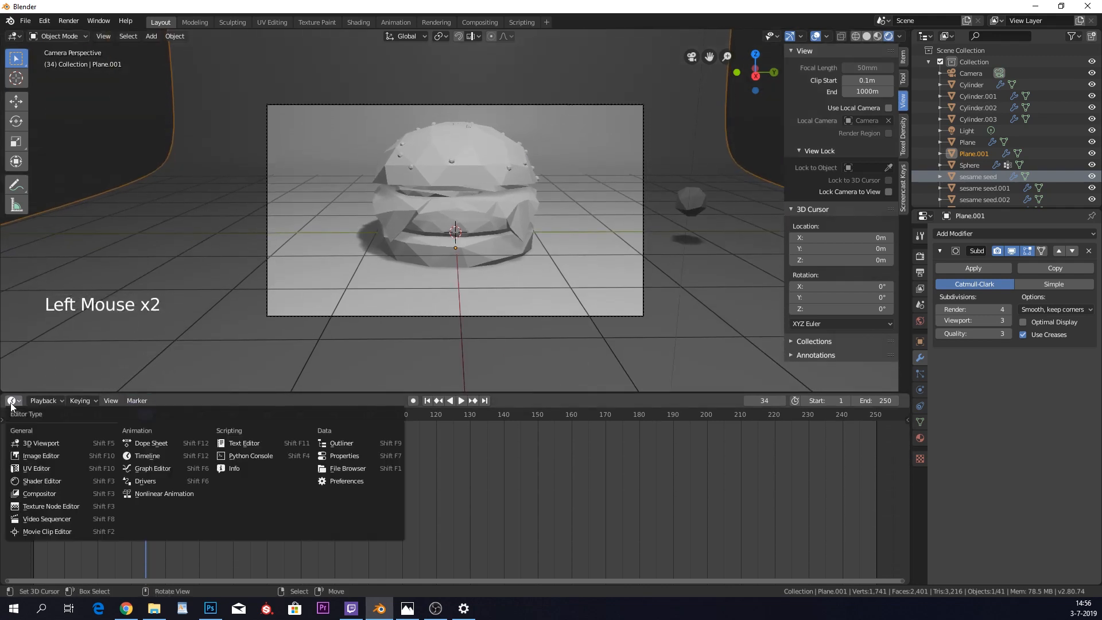
{"action": "left_click", "coordinate": [54, 479]}
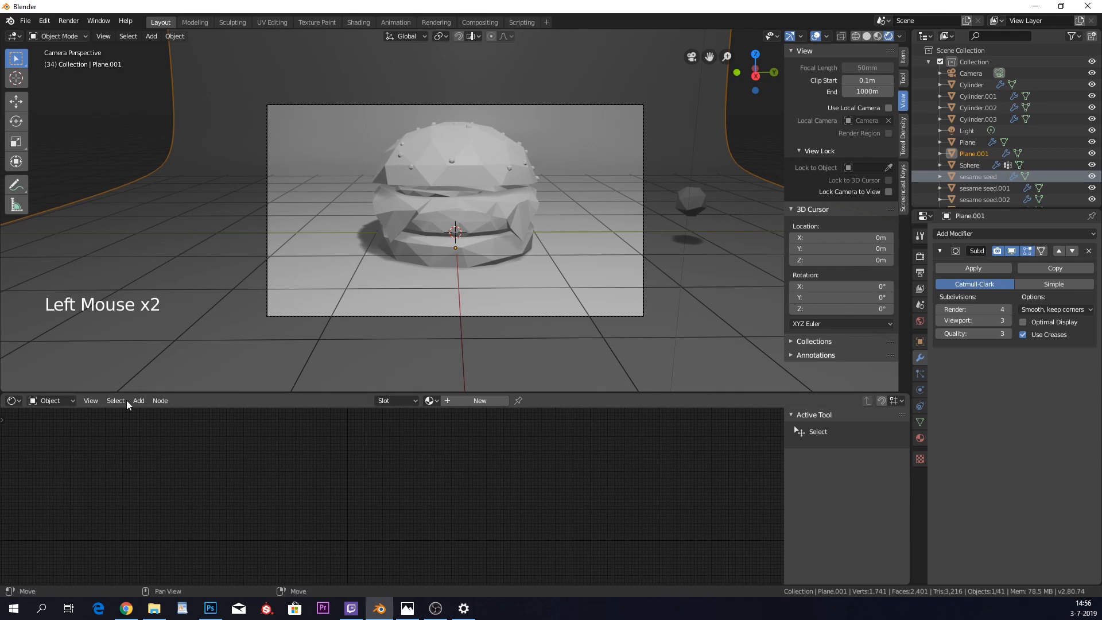
- Create a new material on the bottom bun and set its Specular to 0.1
{"action": "right_click", "coordinate": [465, 171]}
{"action": "right_click", "coordinate": [463, 252]}
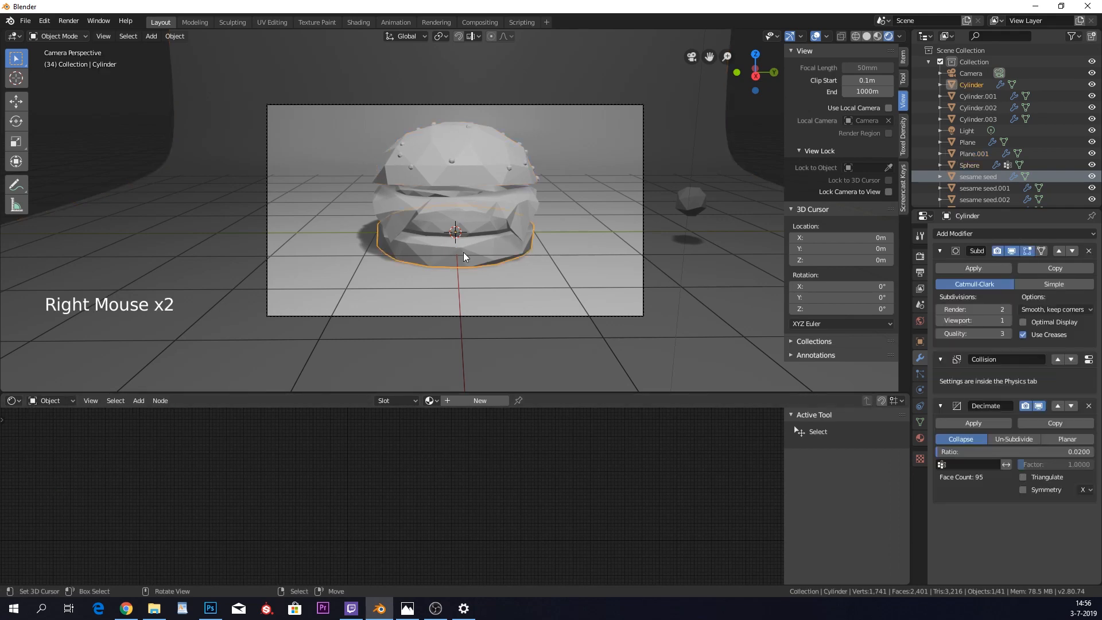
{"action": "left_click", "coordinate": [468, 402]}
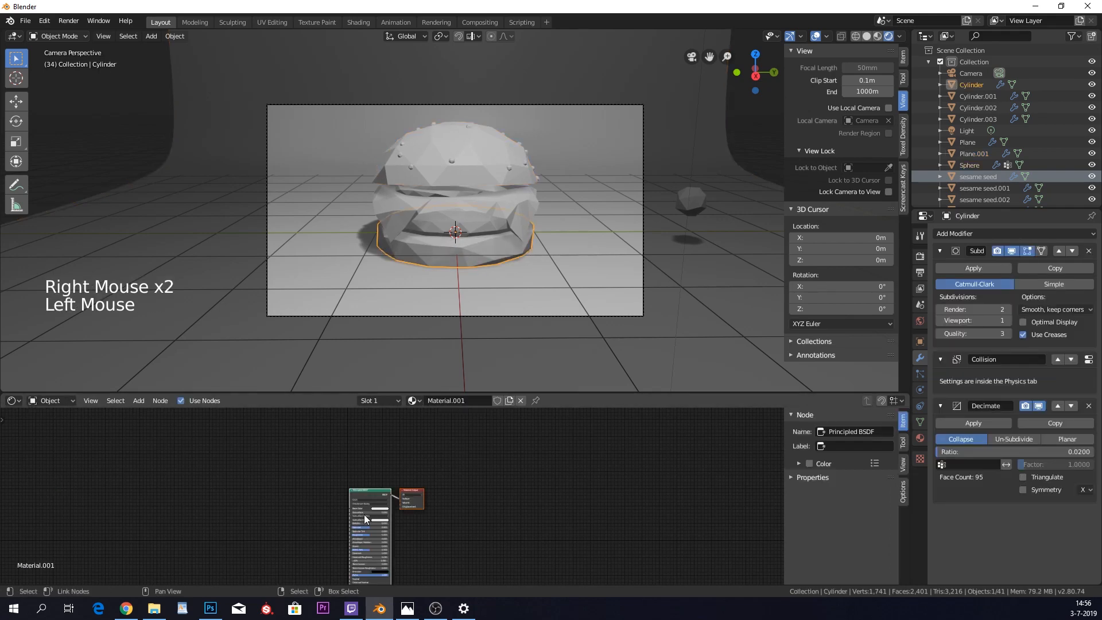
{"action": "scroll", "coordinate": [350, 519], "scroll_direction": "up", "scroll_amount": 9}
{"action": "middle_click_drag", "start_coordinate": [350, 521], "coordinate": [426, 497], "text": "shift"}
{"action": "scroll", "coordinate": [432, 481], "scroll_direction": "up", "scroll_amount": 4}
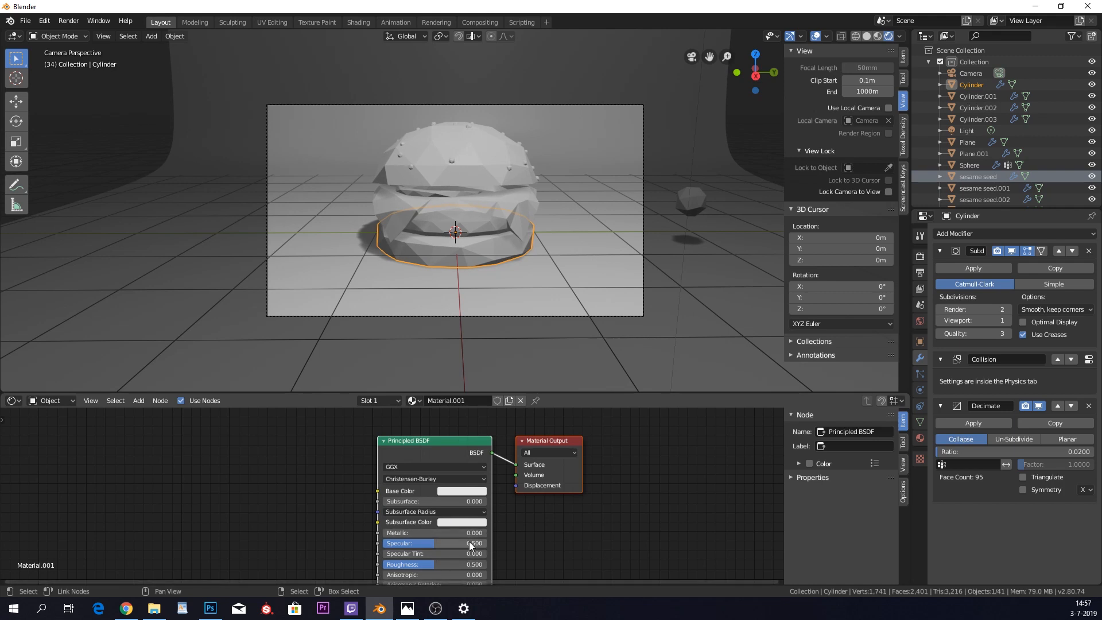
{"action": "left_click_drag", "start_coordinate": [470, 542], "coordinate": [414, 543]}
{"action": "left_click", "coordinate": [414, 542]}
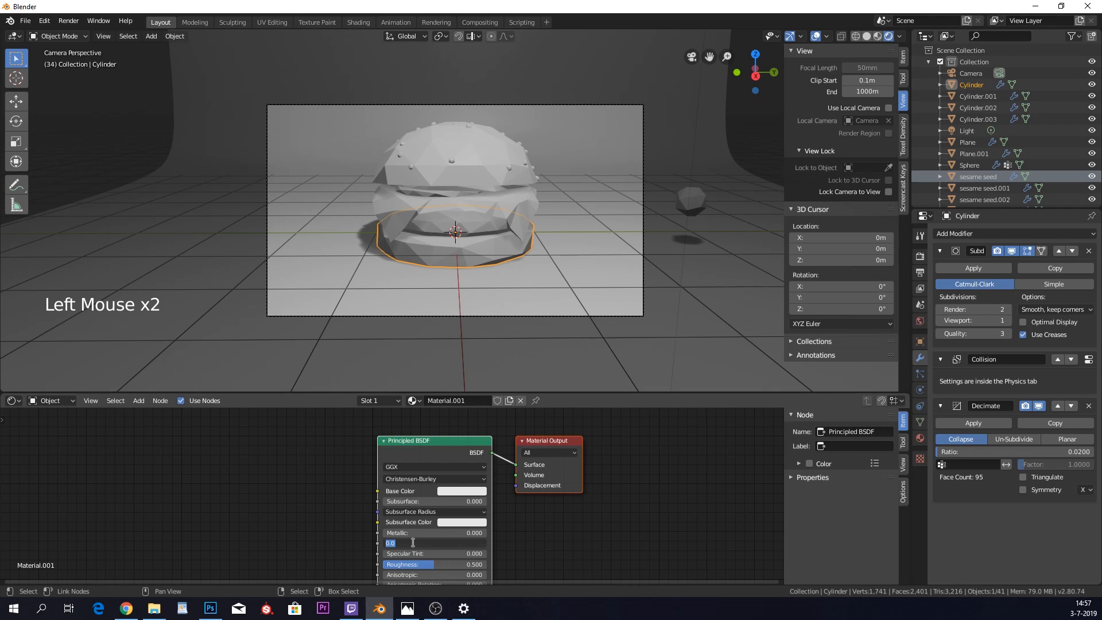
{"action": "type", "text": ".1"}
{"action": "key", "text": "Return"}
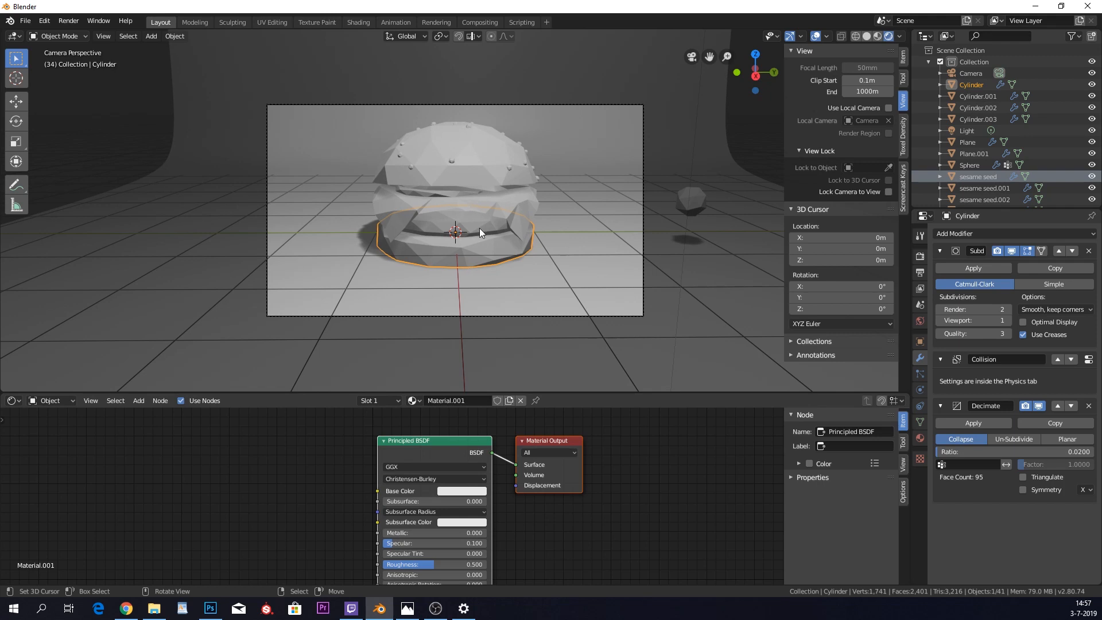
- Rename the bottom bun's material as "bottem bun" and set its base color to orange, about hue 0.098, saturation 0.919 and value 0.929
{"action": "left_click", "coordinate": [469, 400]}
{"action": "type", "text": "bottem b"}
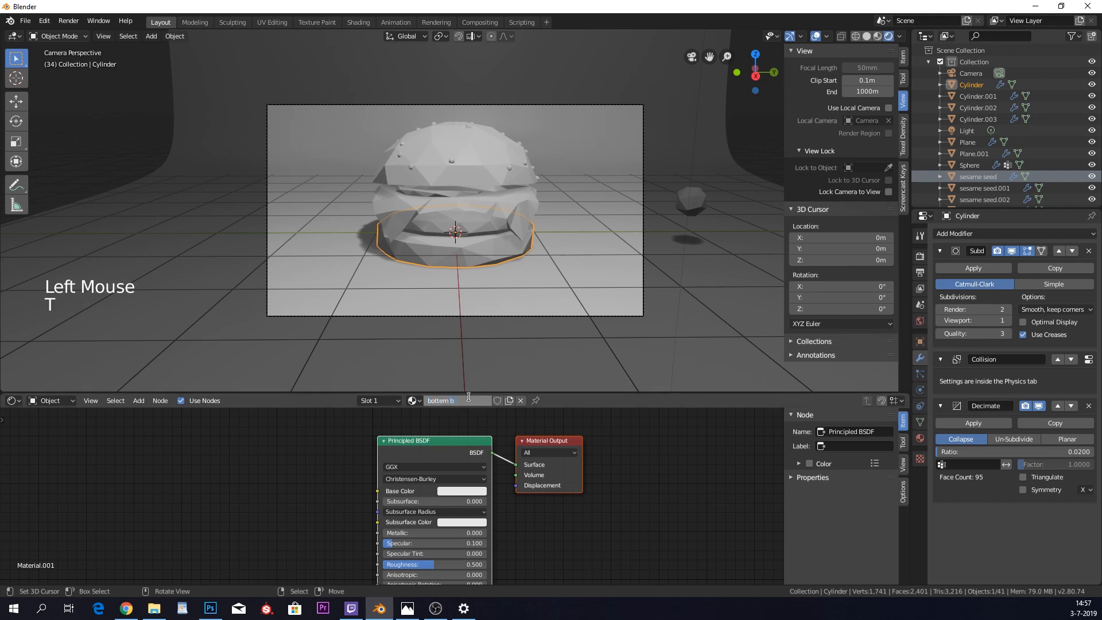
{"action": "type", "text": "un"}
{"action": "key", "text": "Return"}
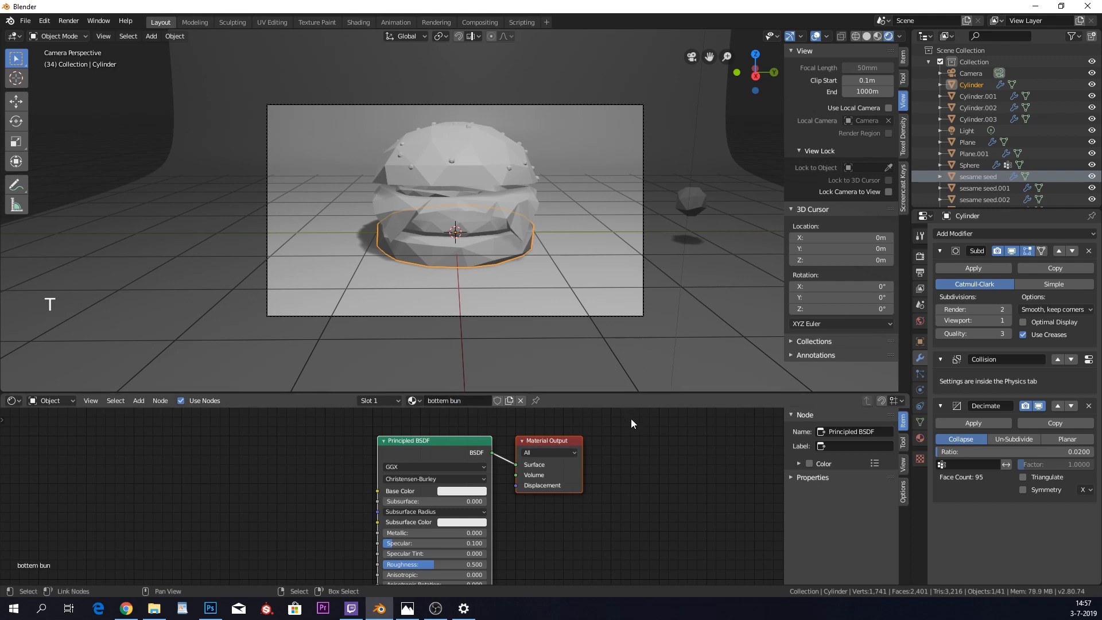
{"action": "left_click", "coordinate": [478, 491]}
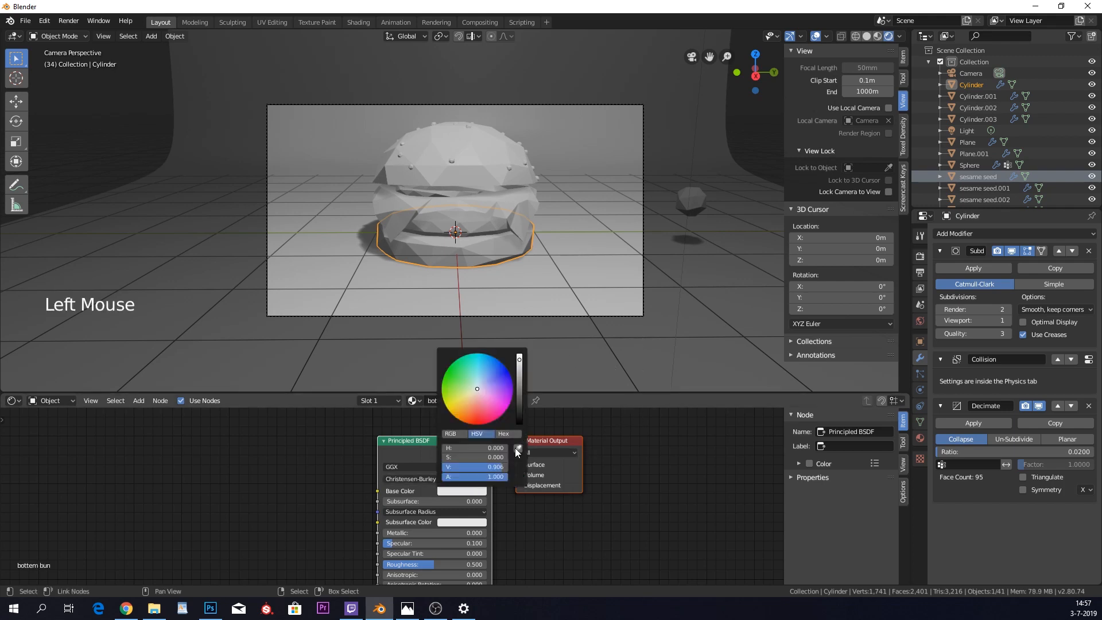
{"action": "left_click_drag", "start_coordinate": [472, 401], "coordinate": [471, 403]}
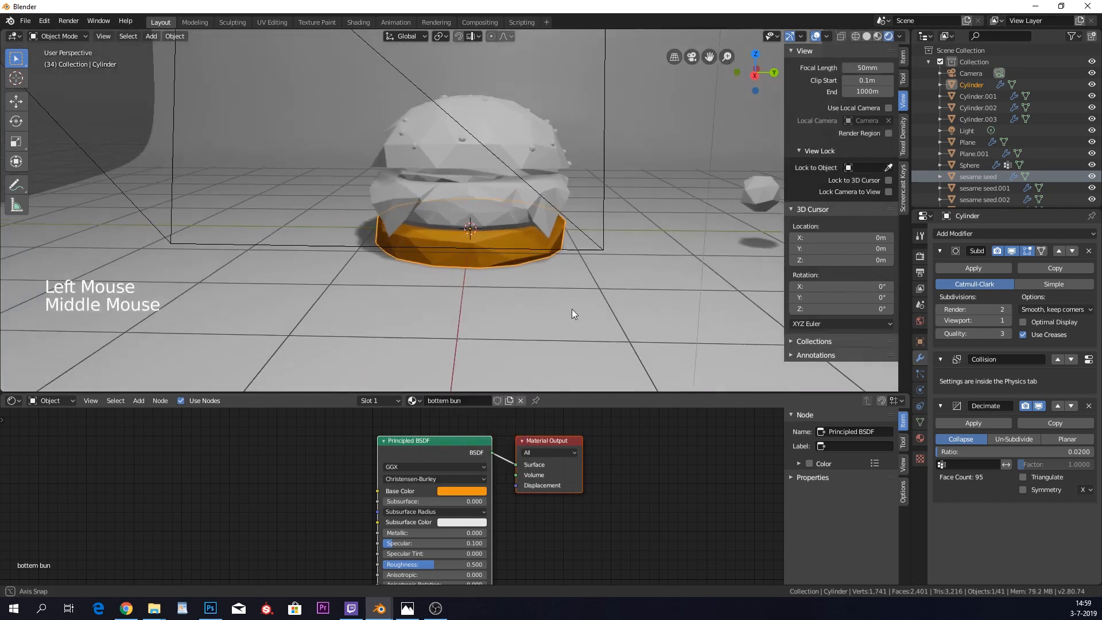
- Switch the viewport to material preview shading and shift the bun's base color to about hue 0.076 and saturation 0.855
{"action": "middle_click_drag", "start_coordinate": [571, 314], "coordinate": [531, 347], "text": "shift"}
{"action": "scroll", "coordinate": [539, 306], "scroll_direction": "down", "scroll_amount": 3}
{"action": "scroll", "coordinate": [538, 306], "scroll_direction": "up", "scroll_amount": 3}
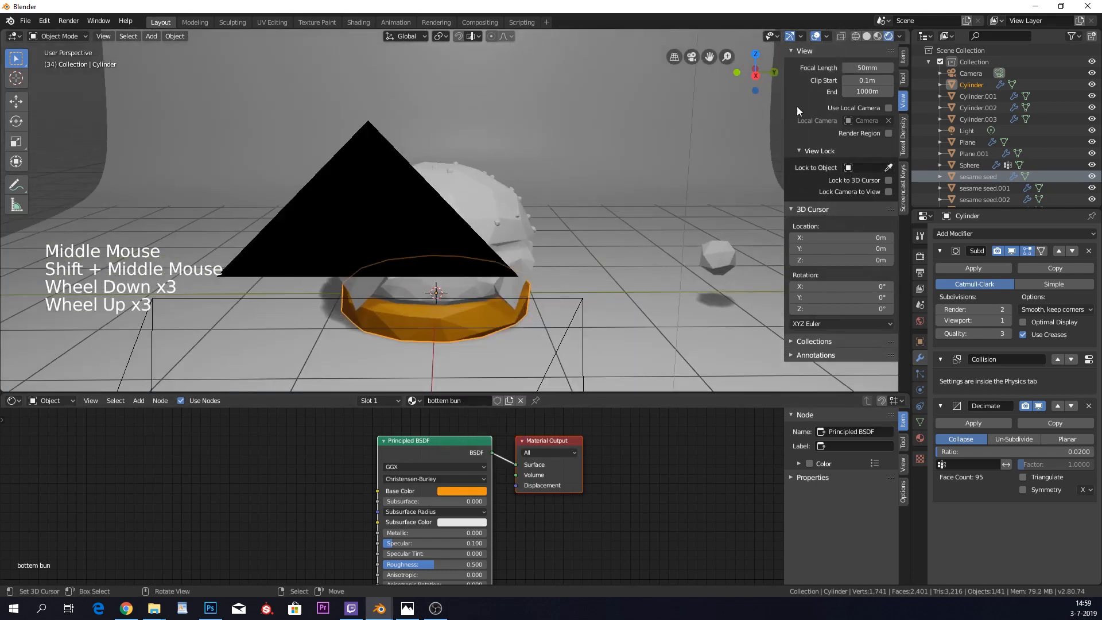
{"action": "left_click", "coordinate": [877, 35]}
{"action": "mouse_move", "coordinate": [621, 229]}
{"action": "middle_mouse_down"}
{"action": "mouse_move", "coordinate": [545, 228]}
{"action": "mouse_move", "coordinate": [534, 265]}
{"action": "mouse_move", "coordinate": [548, 288]}
{"action": "middle_mouse_up"}
{"action": "scroll", "coordinate": [532, 271], "scroll_direction": "up", "scroll_amount": 1}
{"action": "scroll", "coordinate": [532, 271], "scroll_direction": "up", "scroll_amount": 1}
{"action": "left_click", "coordinate": [462, 491]}
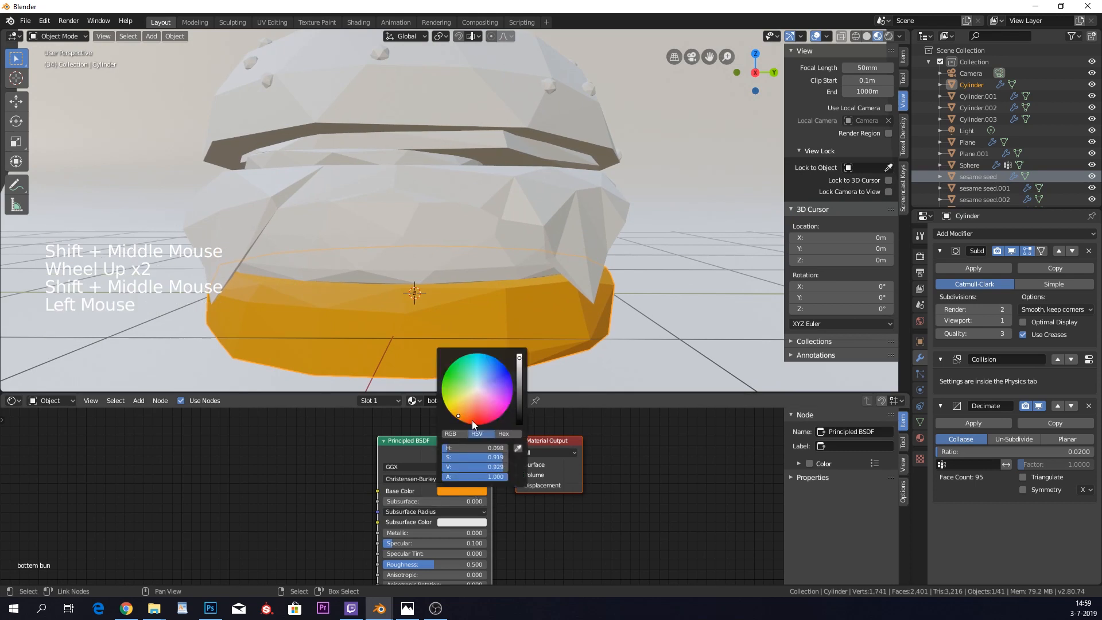
{"action": "left_click_drag", "start_coordinate": [473, 424], "coordinate": [463, 416]}
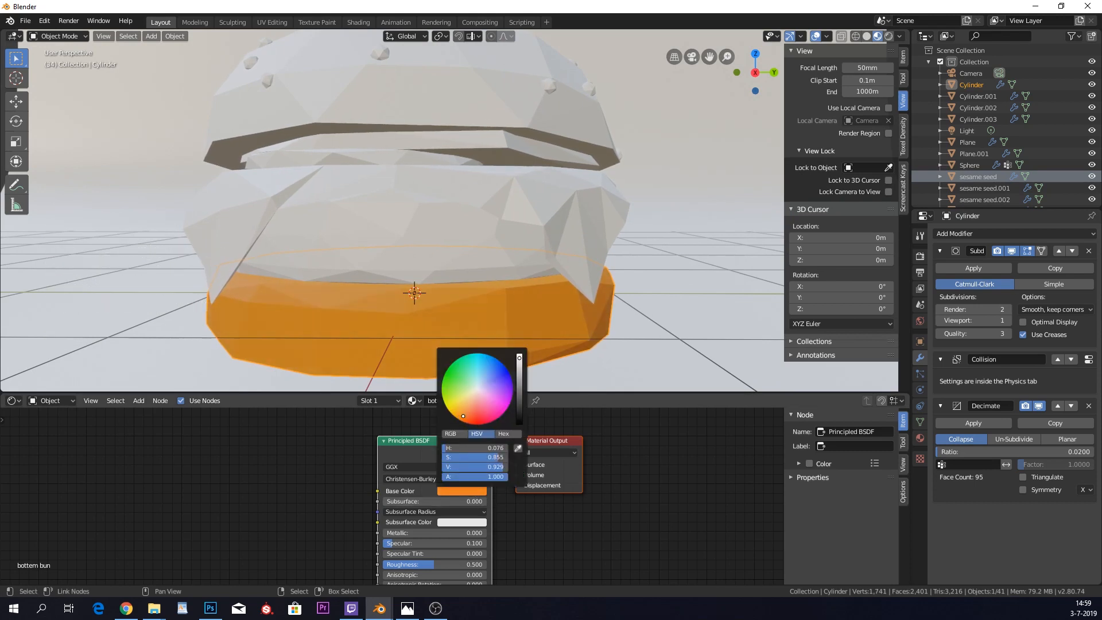
{"action": "left_click", "coordinate": [600, 533]}
- Assign the "bottem bun" material to the patty, make it a single-user copy and rename it "burger"
{"action": "right_click", "coordinate": [429, 265]}
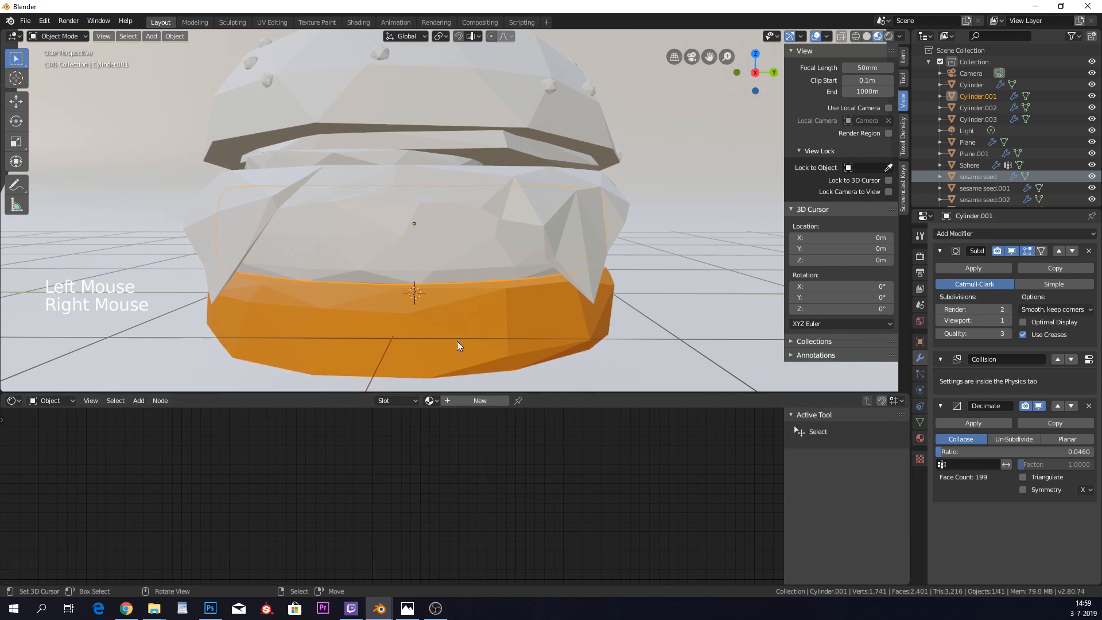
{"action": "left_click", "coordinate": [430, 400]}
{"action": "left_click", "coordinate": [448, 417]}
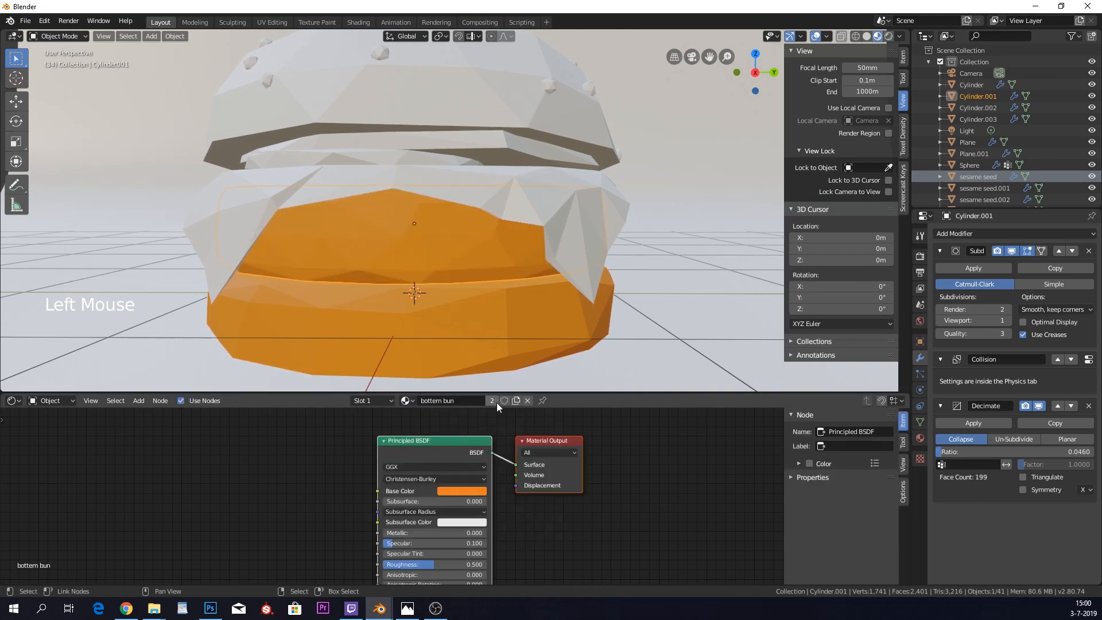
{"action": "left_click", "coordinate": [491, 400]}
{"action": "left_click", "coordinate": [474, 400]}
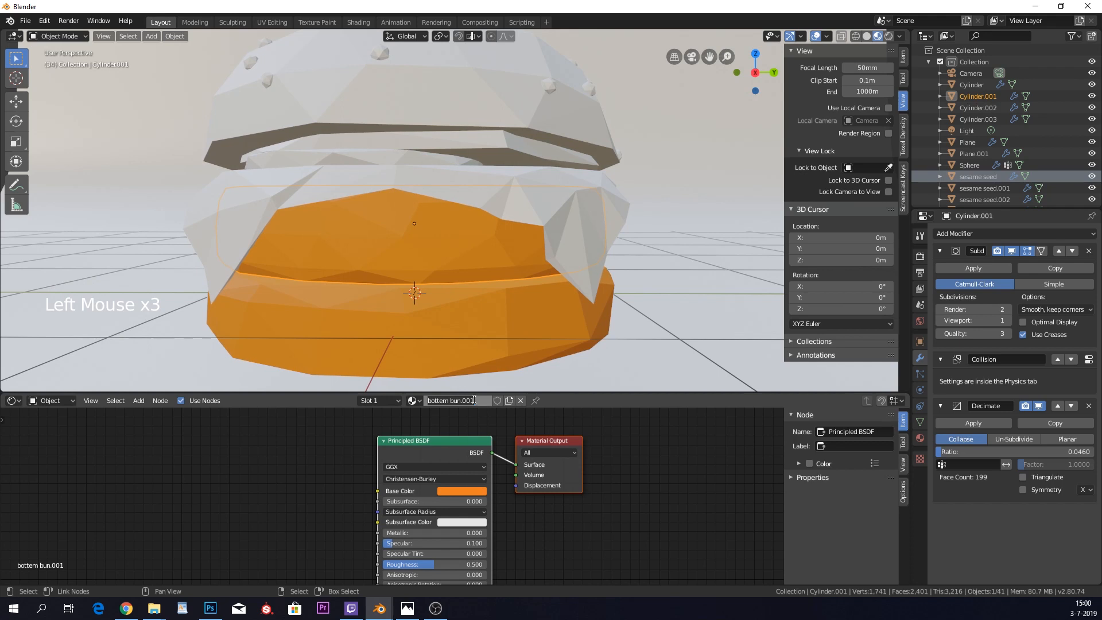
{"action": "type", "text": "burger"}
{"action": "key", "text": "Return"}
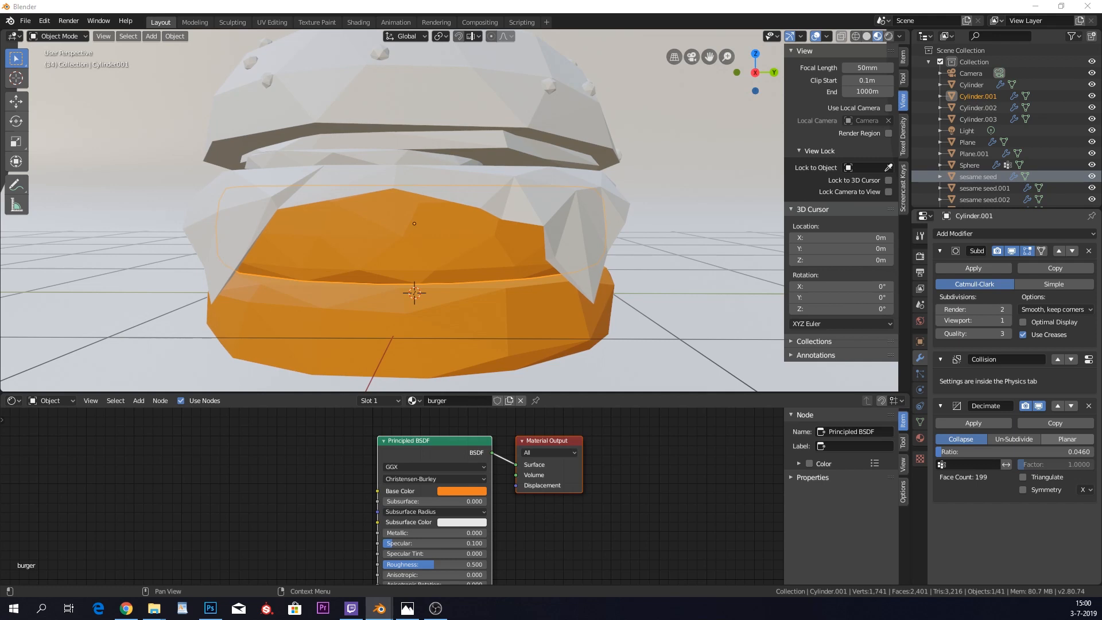
- Darken the patty's base color to brown, about hue 0.071, saturation 0.719 and value 0.593
{"action": "left_click", "coordinate": [469, 491]}
{"action": "left_click_drag", "start_coordinate": [497, 457], "coordinate": [487, 467]}
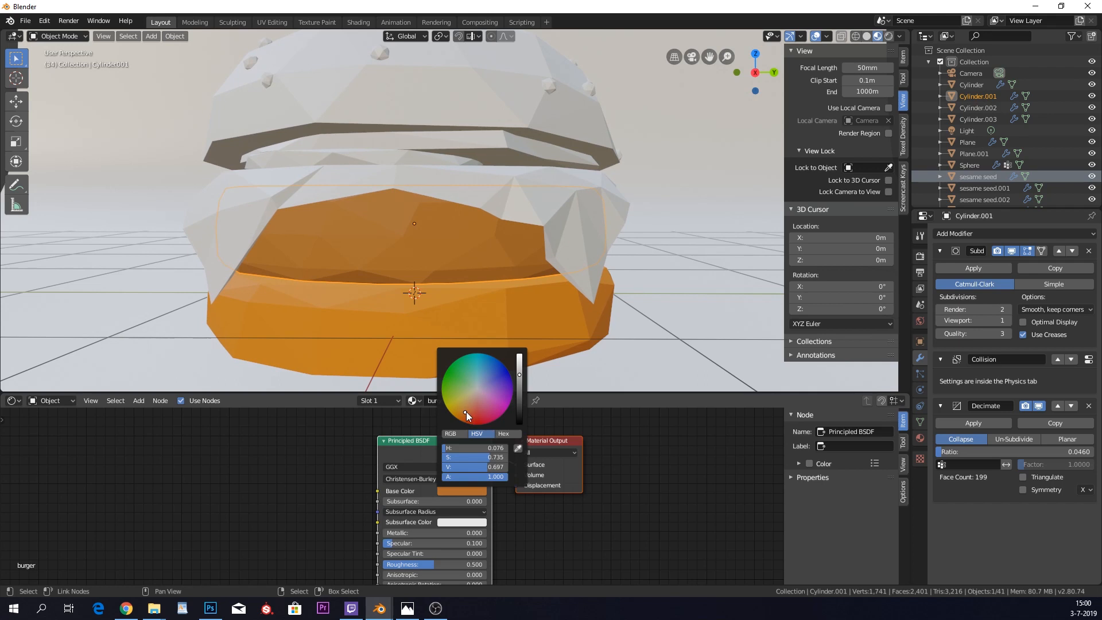
{"action": "left_click_drag", "start_coordinate": [520, 374], "coordinate": [520, 382]}
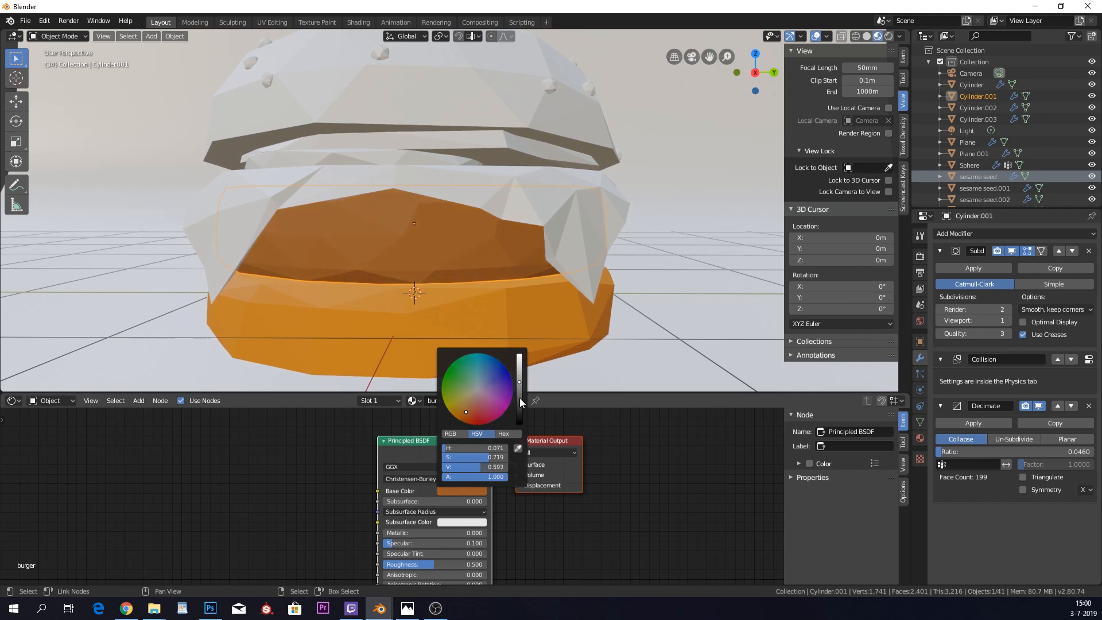
- Assign the "bottem bun" material to the cheese slice, make it a single-user copy and rename it "cheese"
{"action": "right_click", "coordinate": [608, 243]}
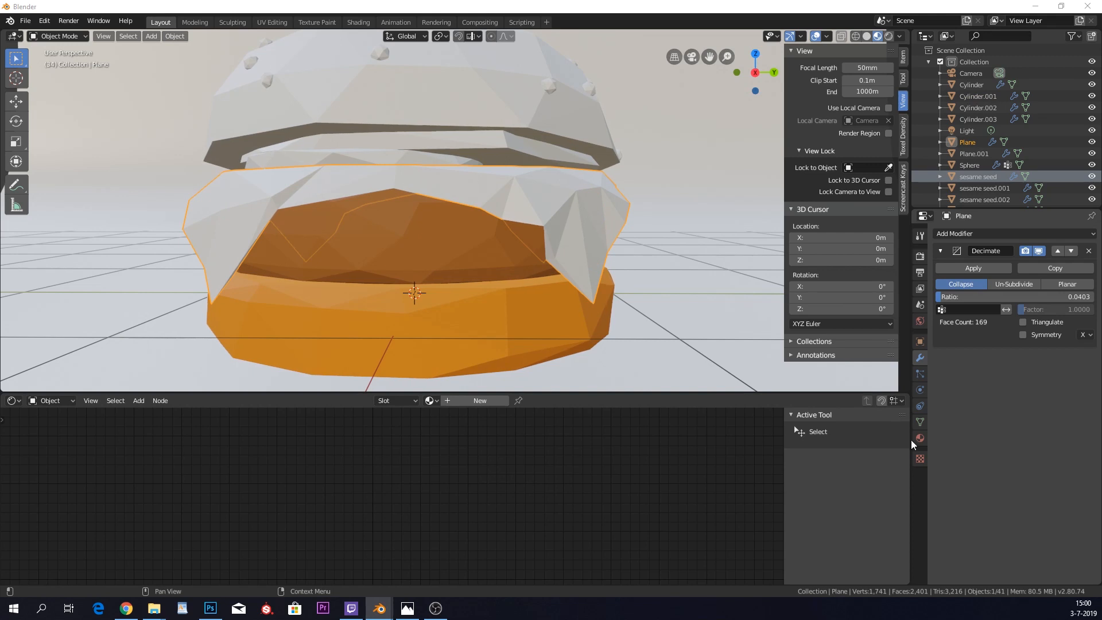
{"action": "left_click", "coordinate": [430, 401]}
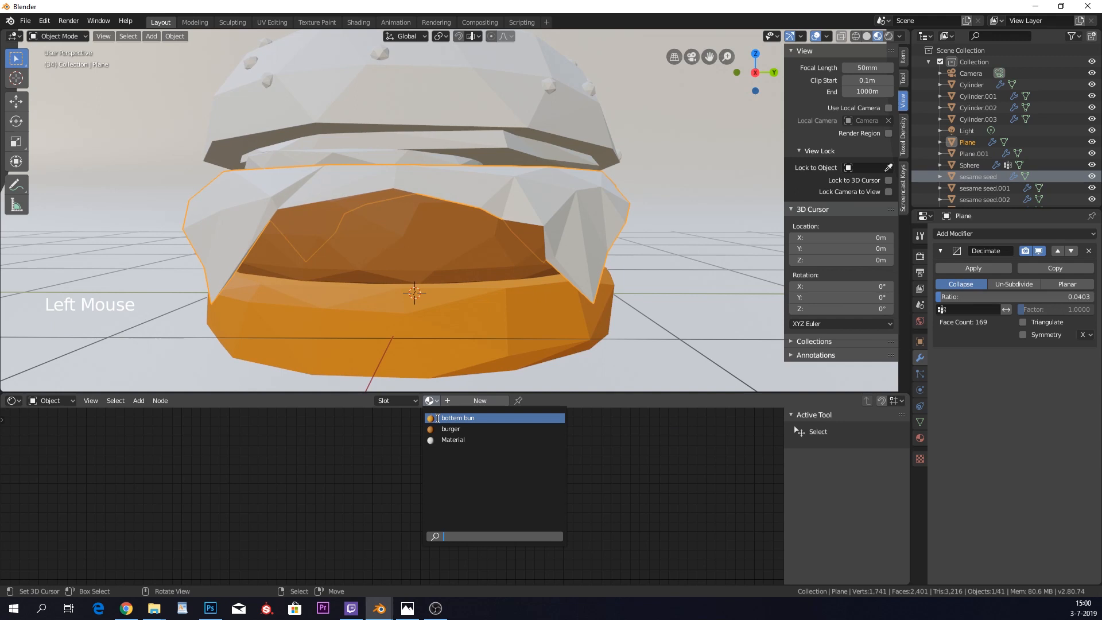
{"action": "left_click", "coordinate": [465, 417]}
{"action": "left_click", "coordinate": [491, 401]}
{"action": "left_click", "coordinate": [455, 400]}
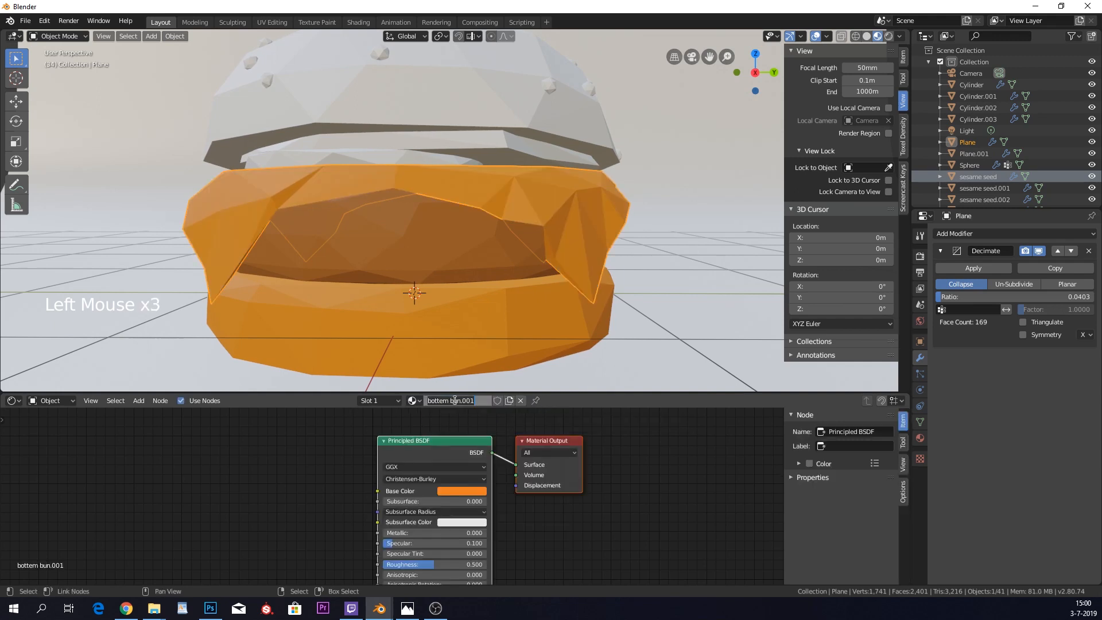
{"action": "type", "text": "cheese"}
{"action": "key", "text": "Return"}
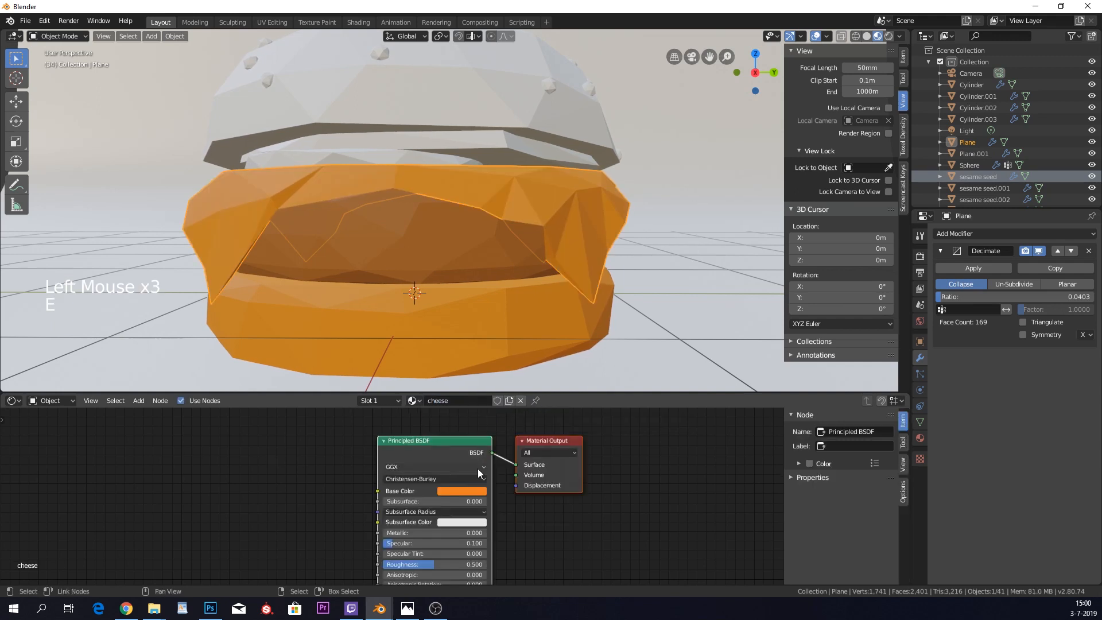
- Set the cheese material's base color to yellow, about hue 0.155, saturation 1.0 and value 0.929
{"action": "left_click", "coordinate": [461, 491]}
{"action": "left_click", "coordinate": [457, 409]}
{"action": "left_click_drag", "start_coordinate": [457, 409], "coordinate": [447, 409]}
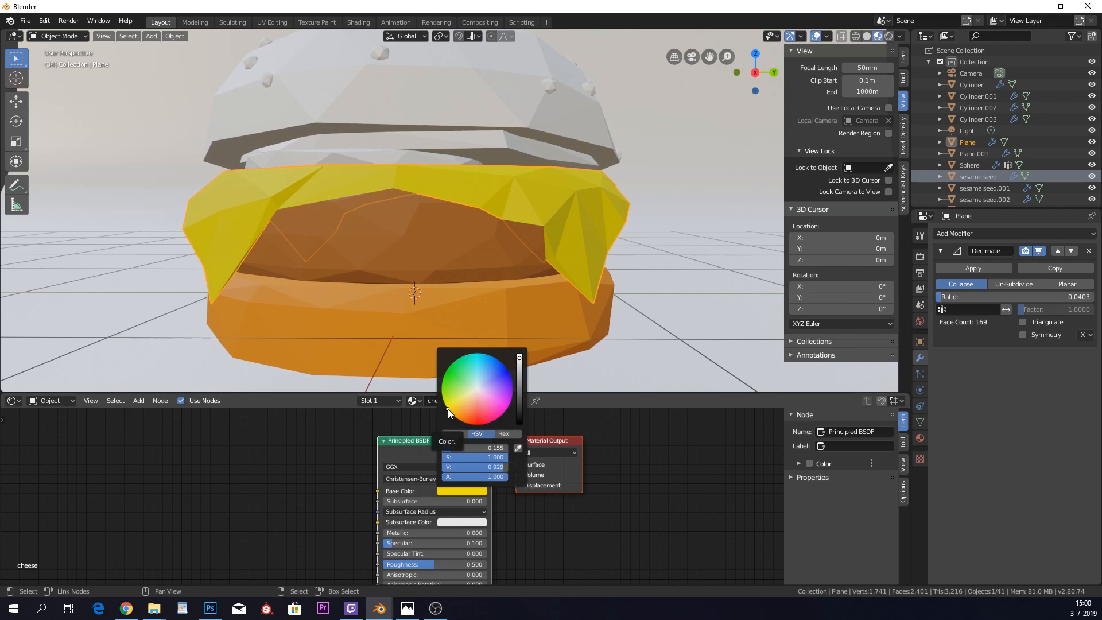
- Warm and brighten the cheese material's base color to about hue 0.139, saturation 0.886 and value 0.969
{"action": "left_click_drag", "start_coordinate": [519, 360], "coordinate": [519, 356]}
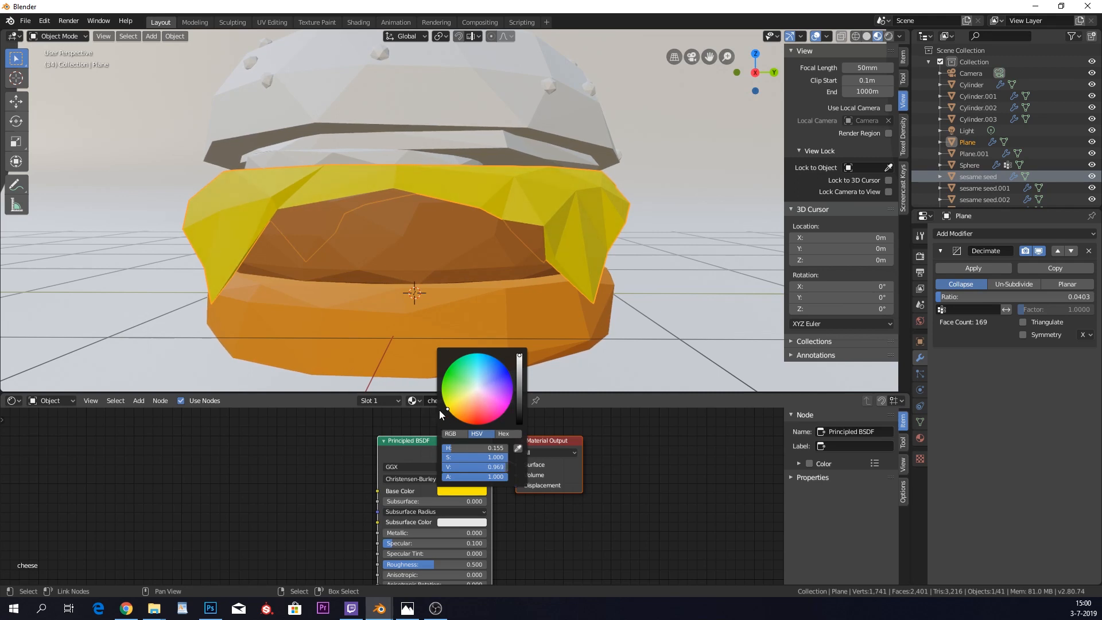
{"action": "left_click_drag", "start_coordinate": [447, 408], "coordinate": [450, 408]}
{"action": "left_click", "coordinate": [637, 463]}
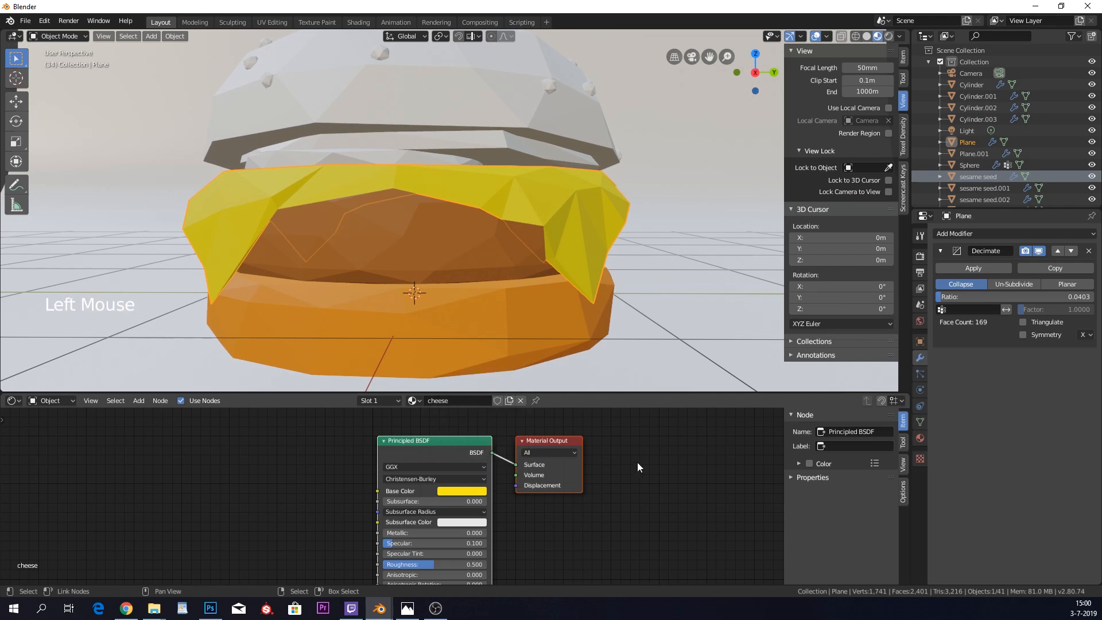
{"action": "left_click", "coordinate": [436, 491]}
{"action": "left_click_drag", "start_coordinate": [452, 409], "coordinate": [453, 410]}
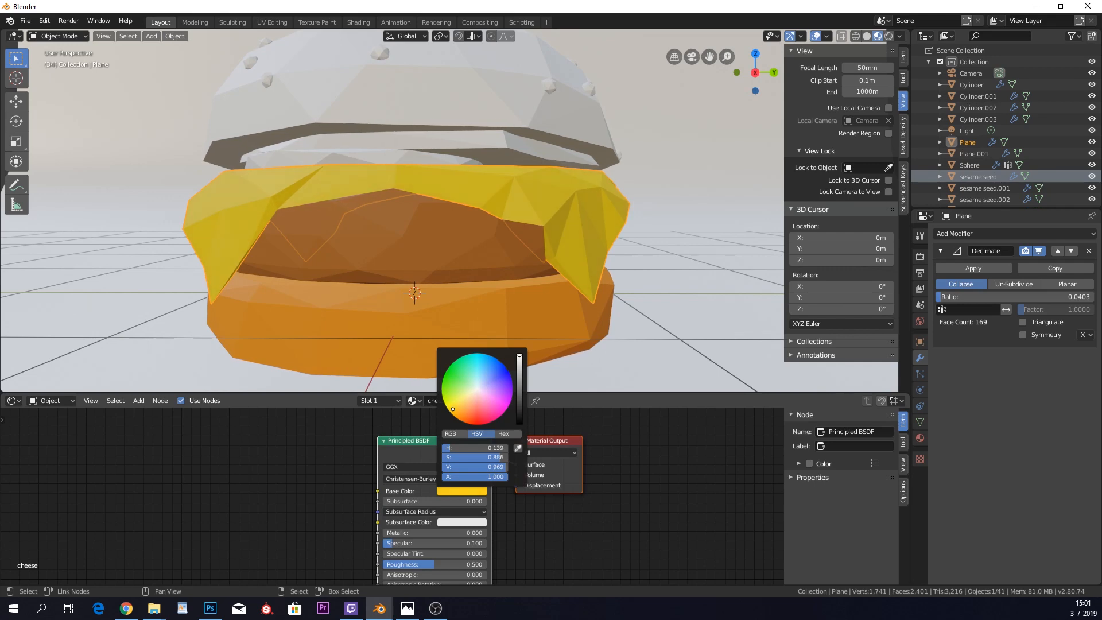
{"action": "left_click", "coordinate": [650, 477]}
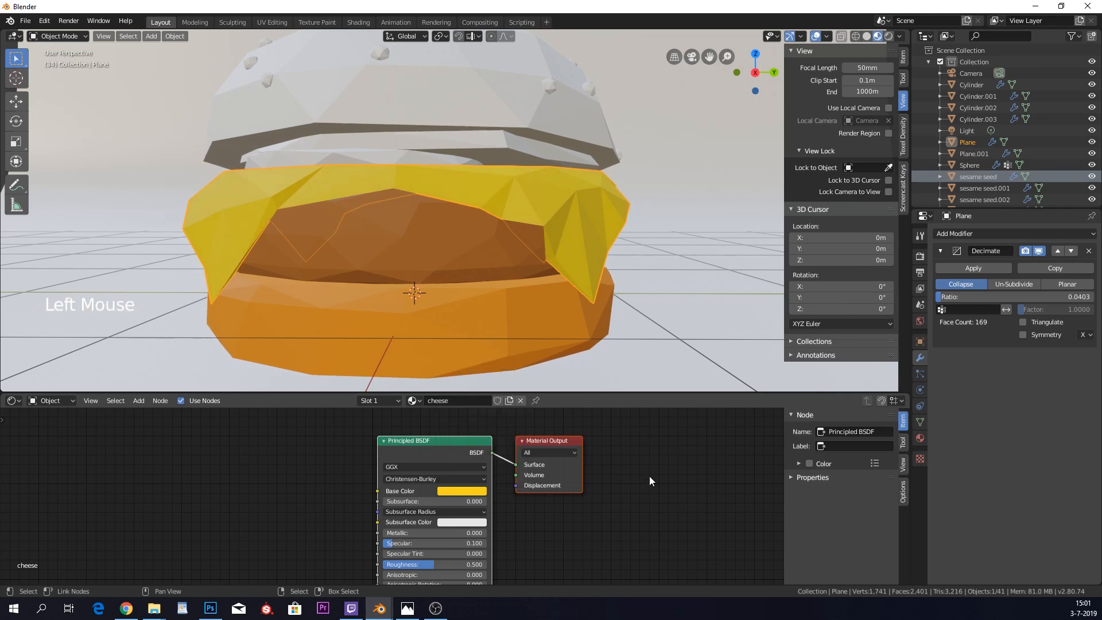
- Assign the "cheese" material to the tomato slice (Cylinder.002), make it a single-user copy and rename it "tomato"
{"action": "right_click", "coordinate": [405, 159]}
{"action": "left_click", "coordinate": [430, 400]}
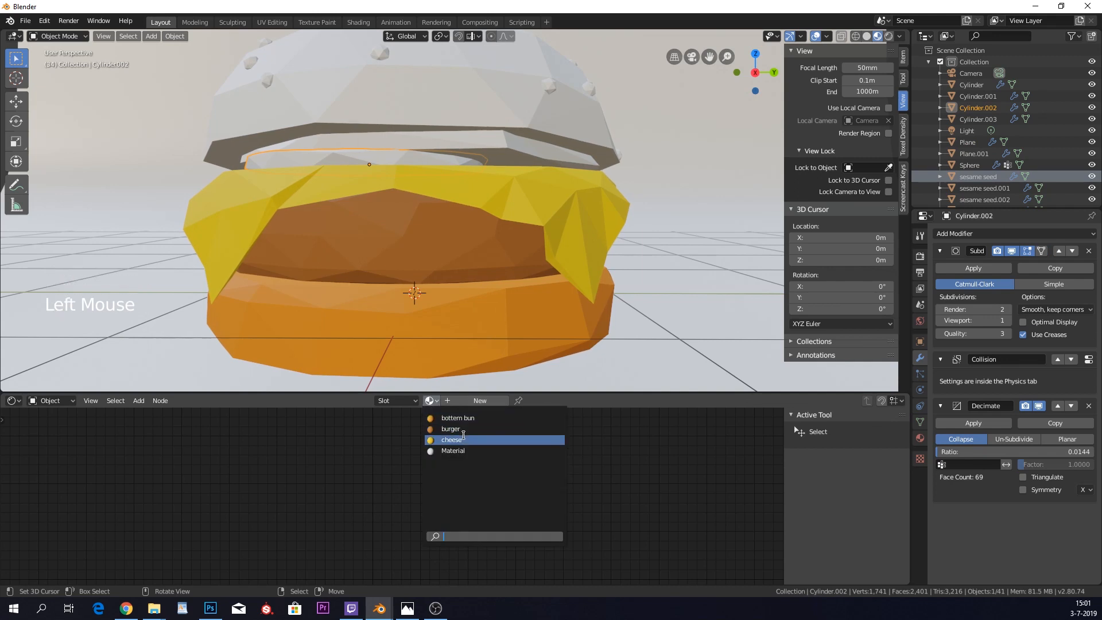
{"action": "left_click", "coordinate": [463, 437]}
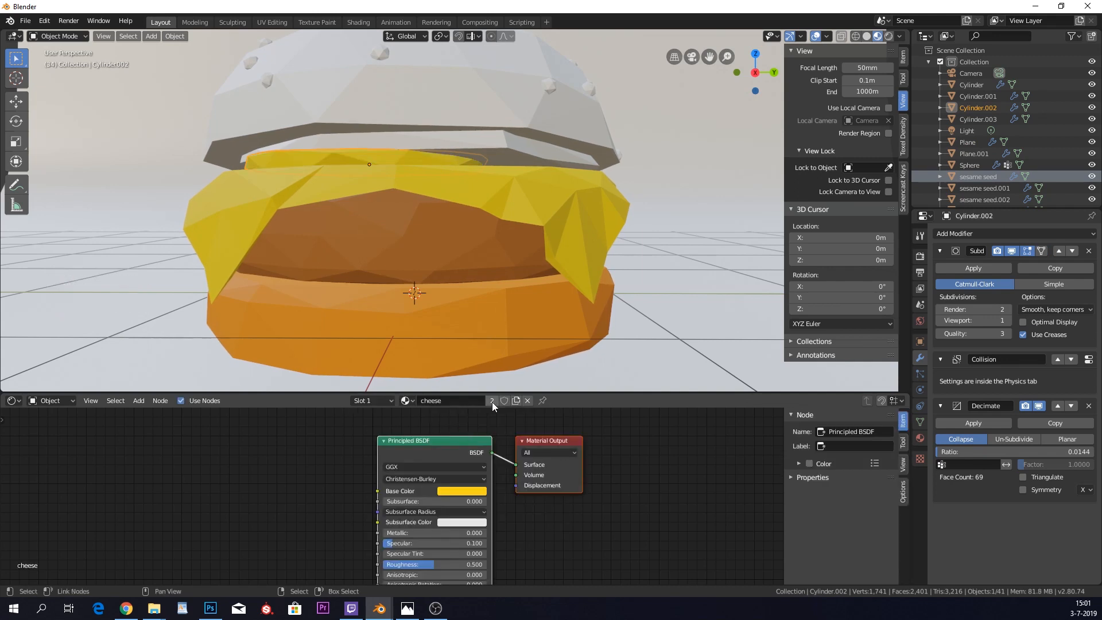
{"action": "left_click", "coordinate": [491, 402]}
{"action": "left_click", "coordinate": [461, 402]}
{"action": "type", "text": "tomato"}
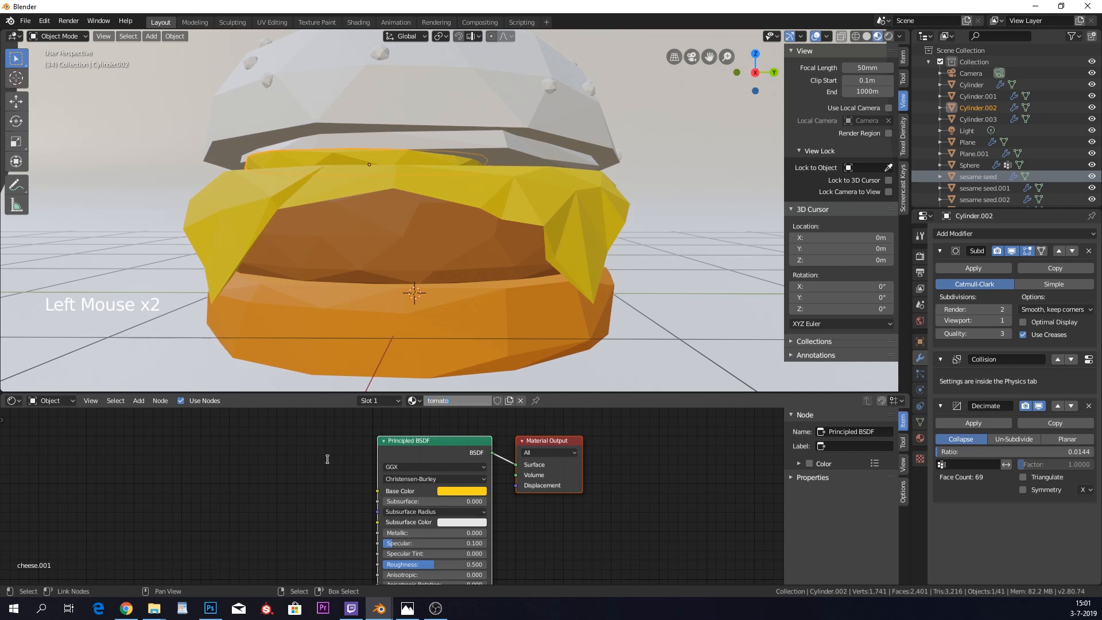
{"action": "key", "text": "Return"}
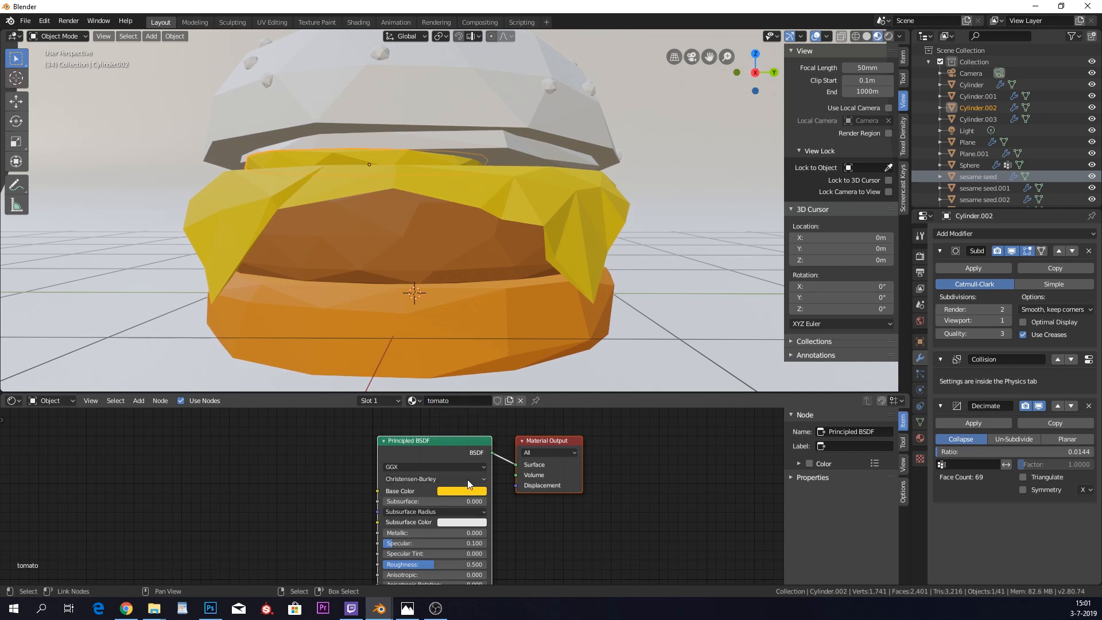
- Set the tomato material's base color to orange-red, about hue 0.033, saturation 0.825 and value 0.969
{"action": "left_click", "coordinate": [467, 489]}
{"action": "left_click_drag", "start_coordinate": [466, 405], "coordinate": [469, 418]}
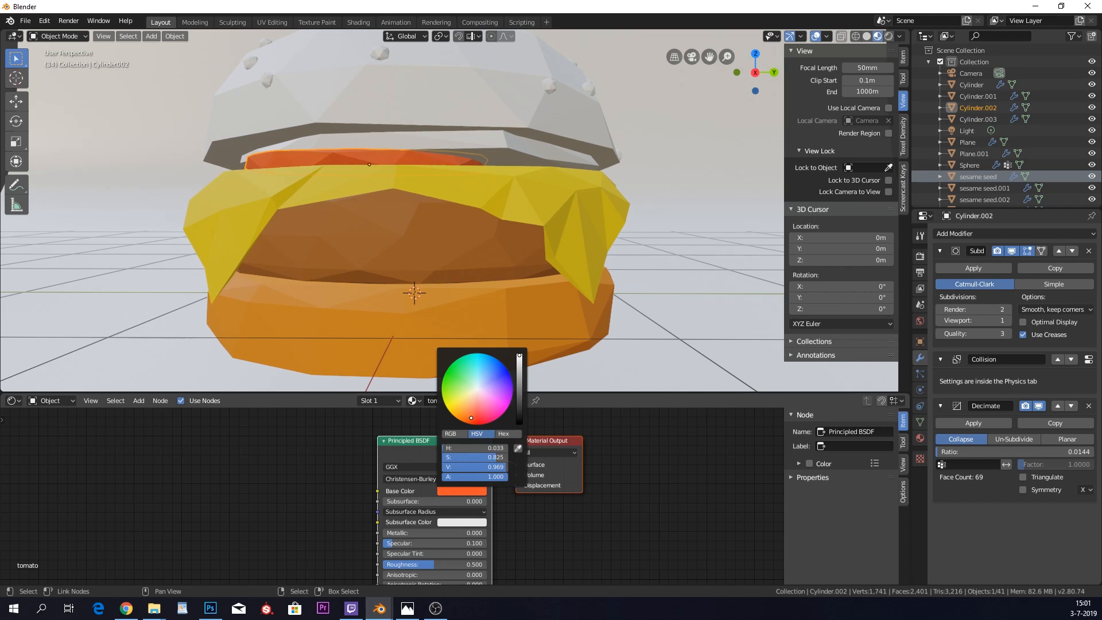
{"action": "left_click", "coordinate": [639, 495]}
- Assign the "cheese" material to the salad layer (Cylinder.003), make it a single-user copy and rename it "salad"
{"action": "right_click", "coordinate": [512, 151]}
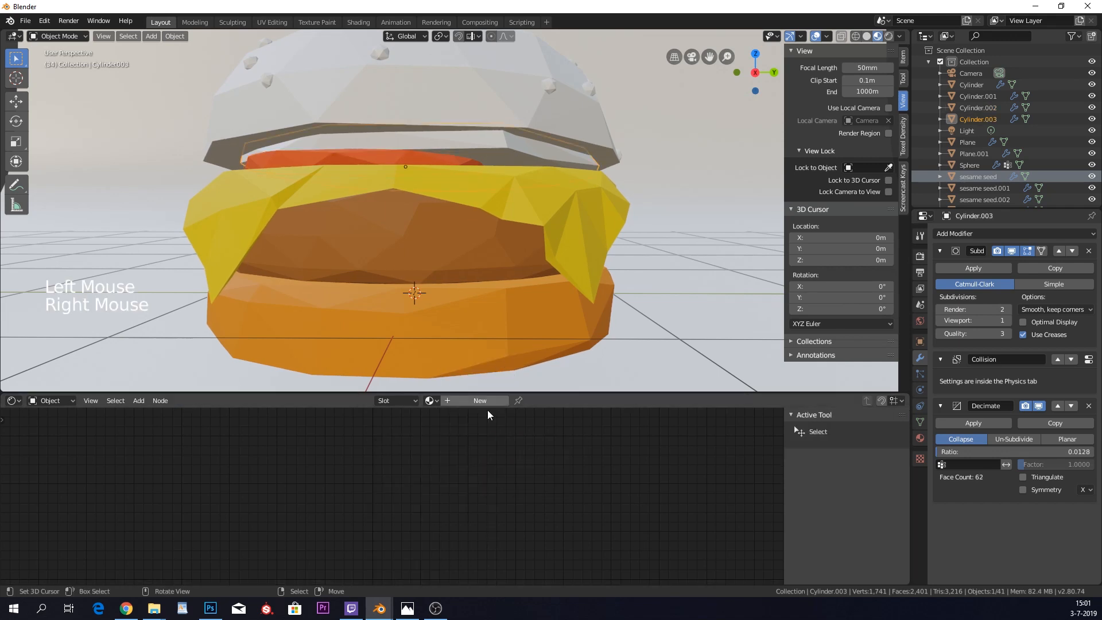
{"action": "left_click", "coordinate": [431, 400]}
{"action": "left_click", "coordinate": [465, 441]}
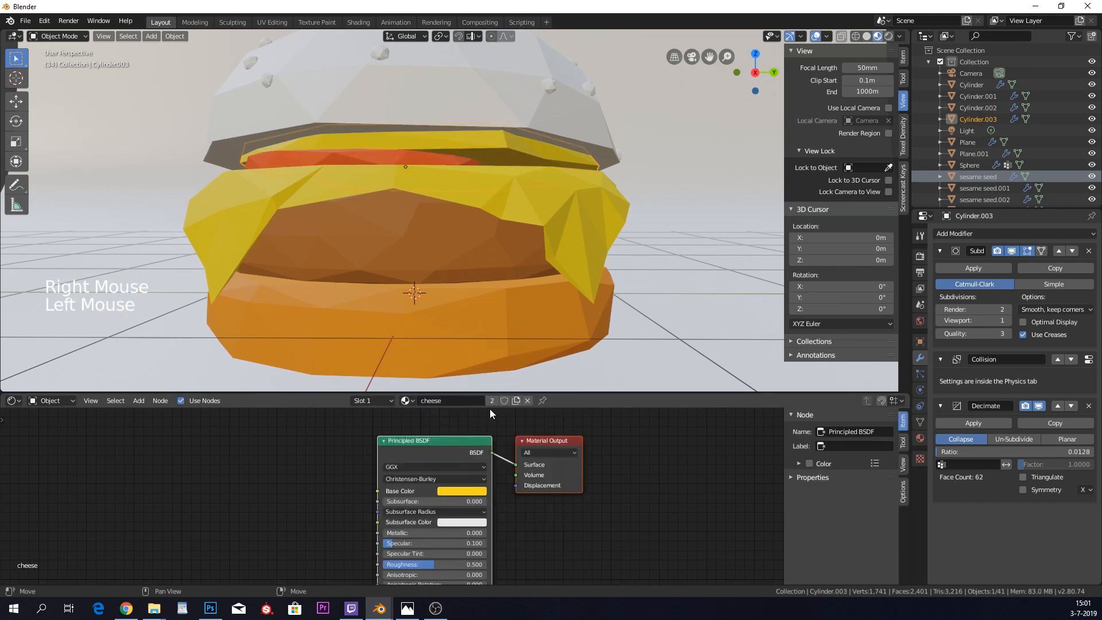
{"action": "left_click", "coordinate": [492, 401]}
{"action": "double_click", "coordinate": [477, 400]}
{"action": "type", "text": "salad"}
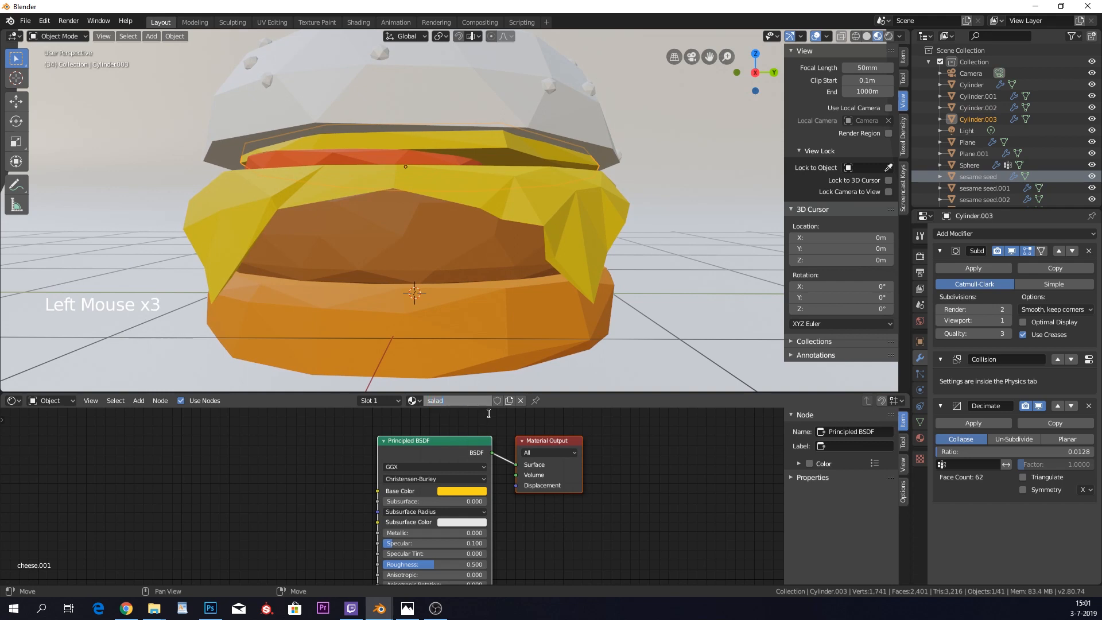
{"action": "left_click", "coordinate": [486, 413]}
- Set the salad material's base color to light green, about hue 0.224, saturation 0.851 and value 0.969
{"action": "left_click", "coordinate": [452, 481]}
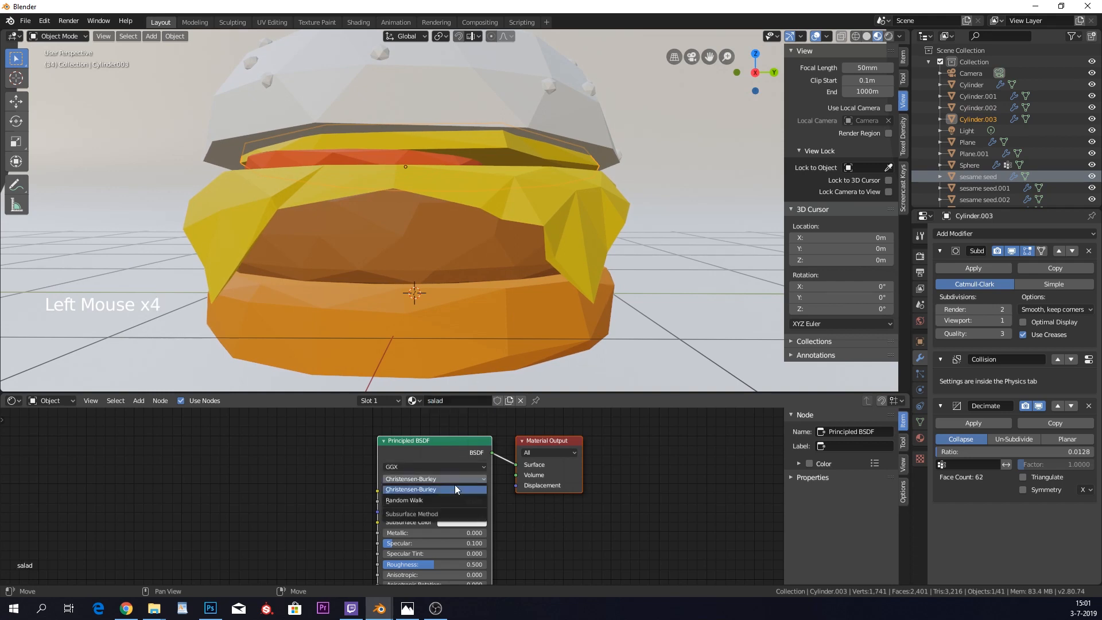
{"action": "left_click", "coordinate": [455, 485]}
{"action": "left_click", "coordinate": [468, 489]}
{"action": "left_click", "coordinate": [466, 489]}
{"action": "left_click_drag", "start_coordinate": [451, 405], "coordinate": [447, 394]}
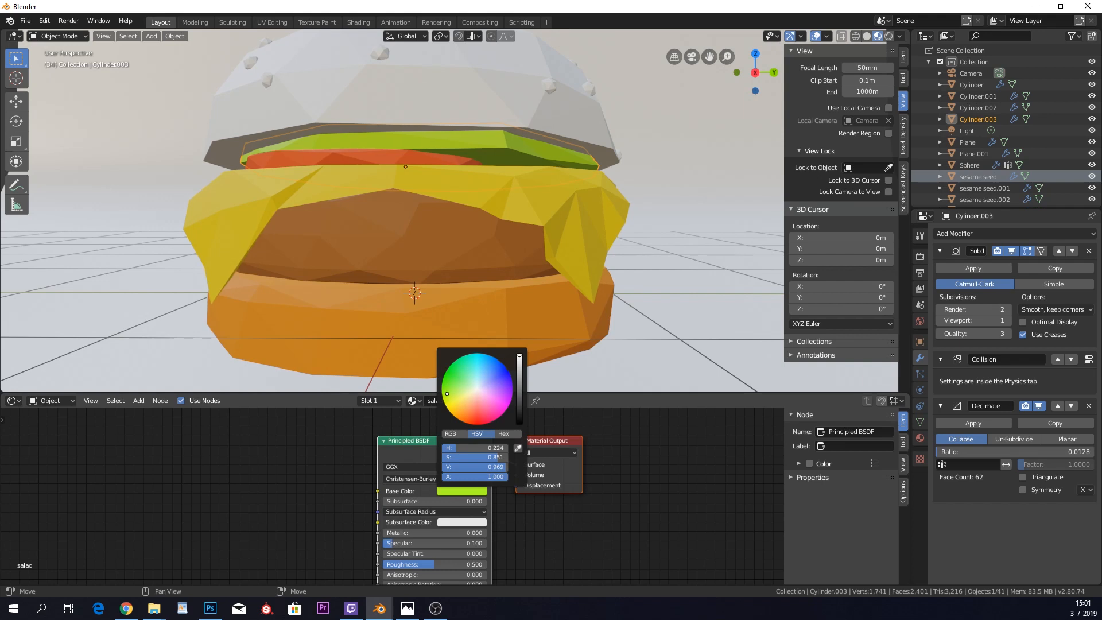
{"action": "left_click", "coordinate": [630, 526]}
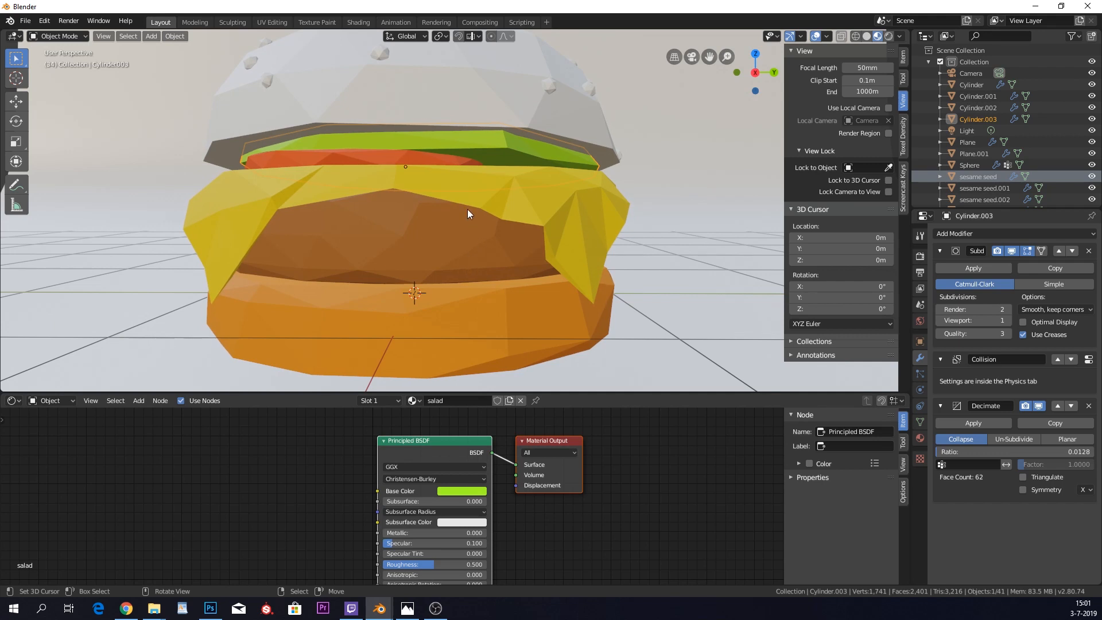
- Assign the "bottem bun" material to a sesame seed on the top bun, make it a single-user copy and rename it "sesame seed"
{"action": "right_click", "coordinate": [446, 106]}
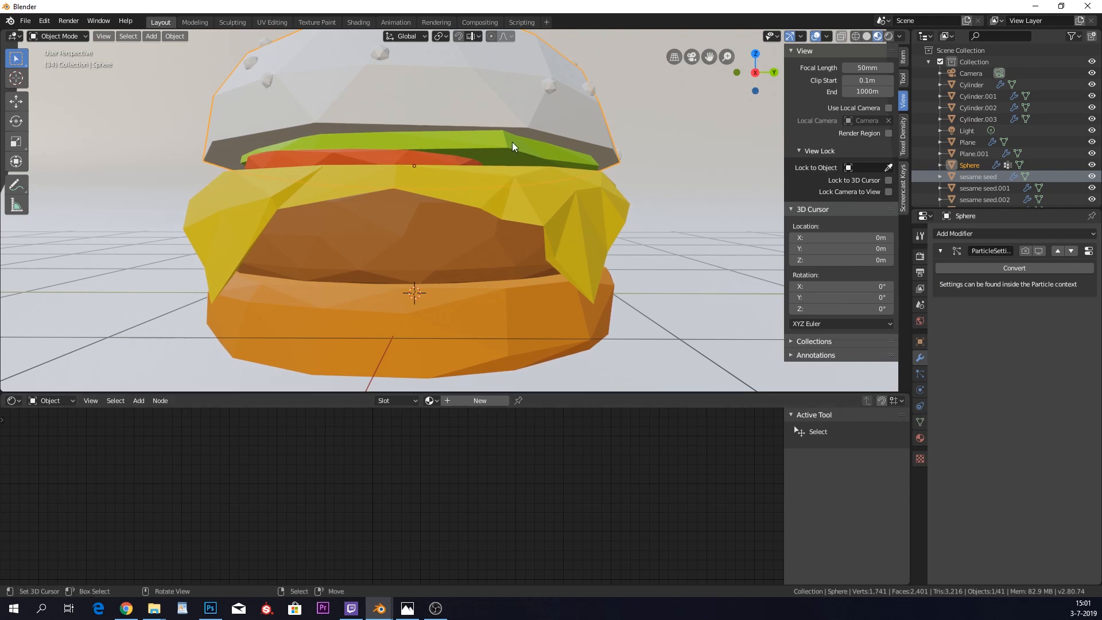
{"action": "right_click", "coordinate": [549, 86]}
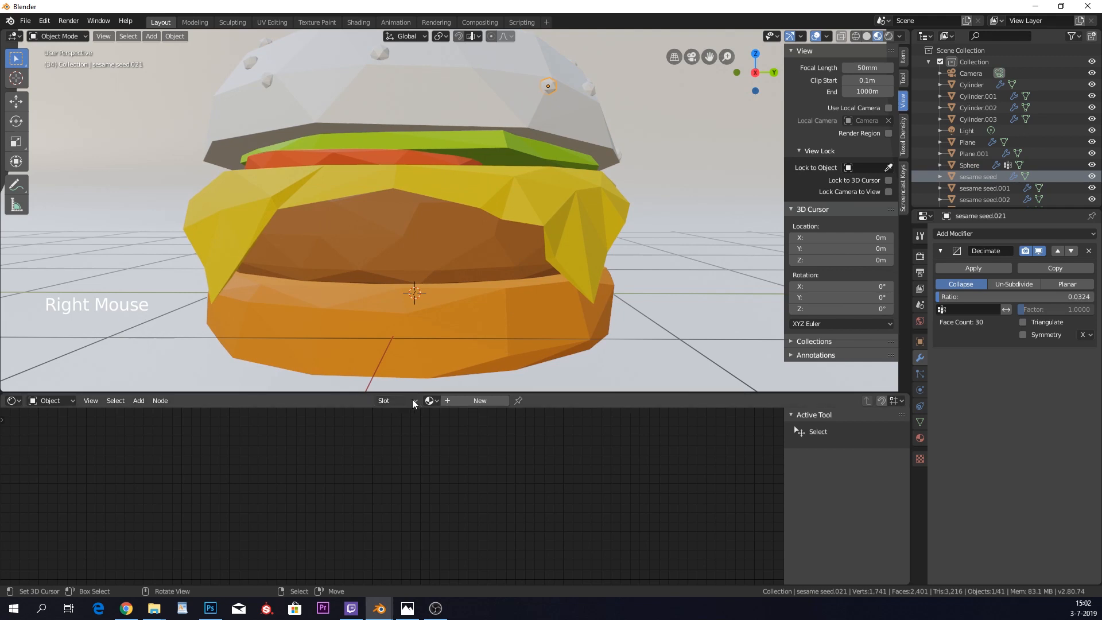
{"action": "left_click", "coordinate": [429, 400]}
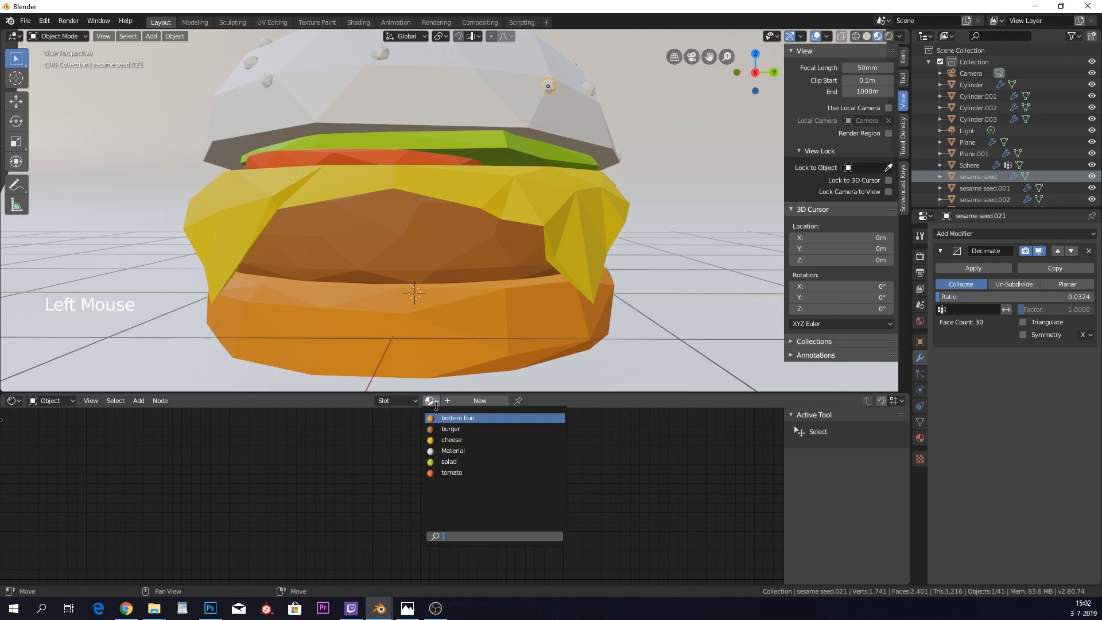
{"action": "left_click", "coordinate": [454, 417]}
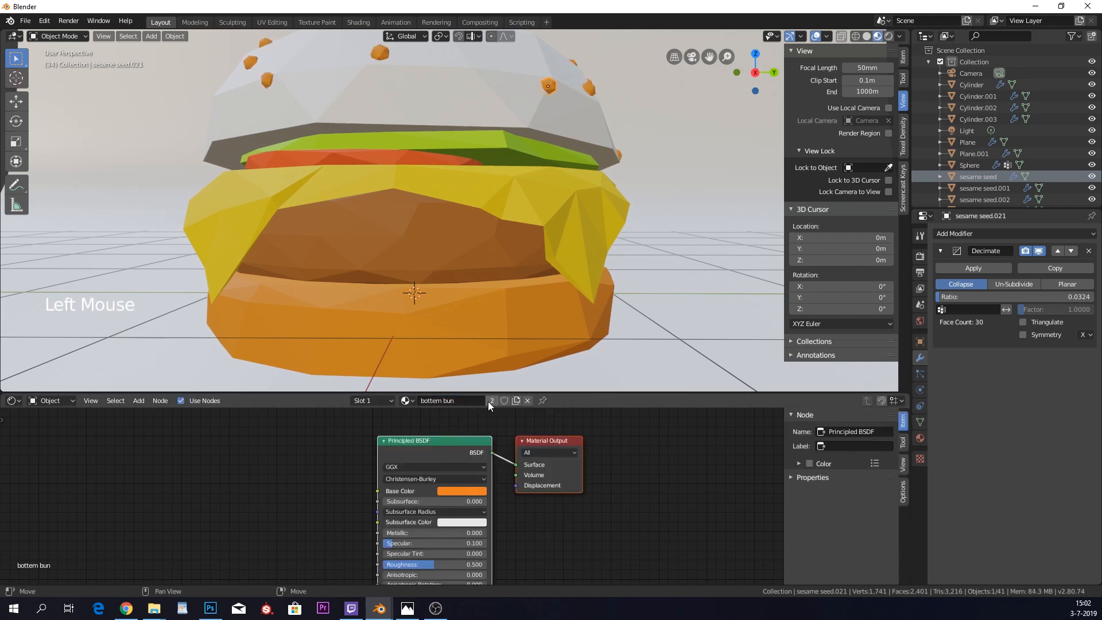
{"action": "left_click", "coordinate": [489, 400]}
{"action": "left_click", "coordinate": [456, 401]}
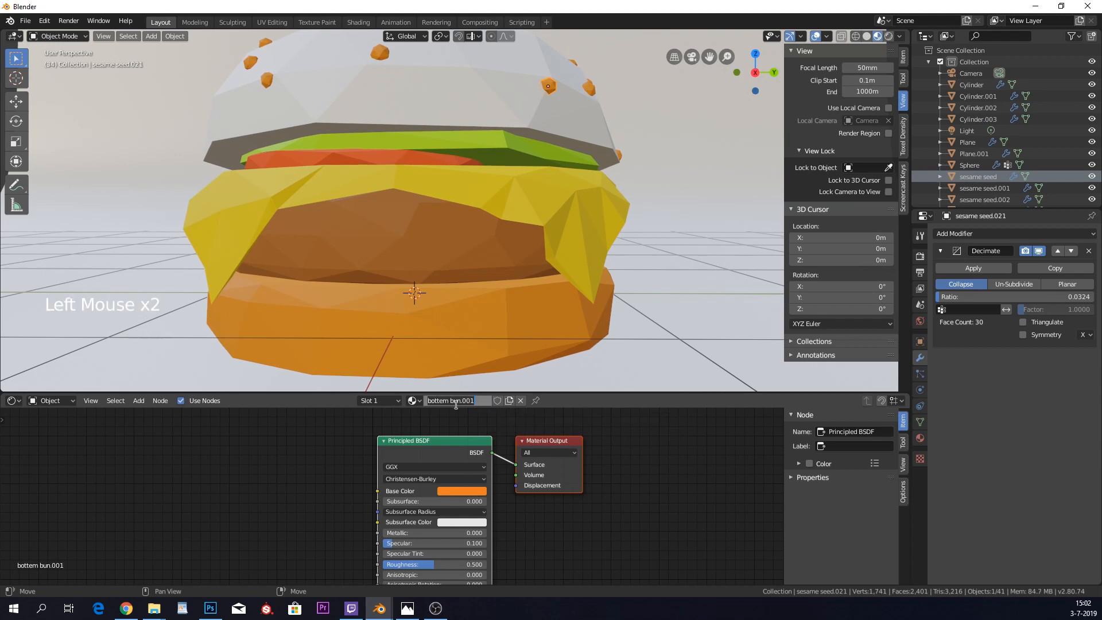
{"action": "type", "text": "sesame seed"}
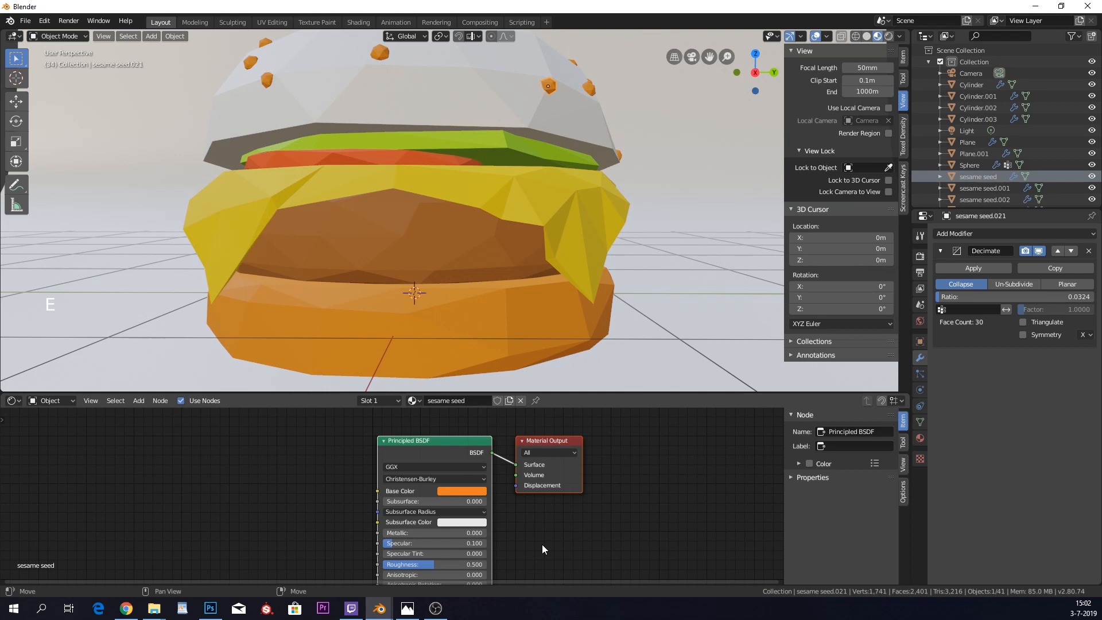
- Set the sesame seed material's base color to pale beige, about hue 0.118, saturation 0.249 and value 0.929
{"action": "left_click", "coordinate": [480, 491]}
{"action": "left_click_drag", "start_coordinate": [481, 405], "coordinate": [471, 395]}
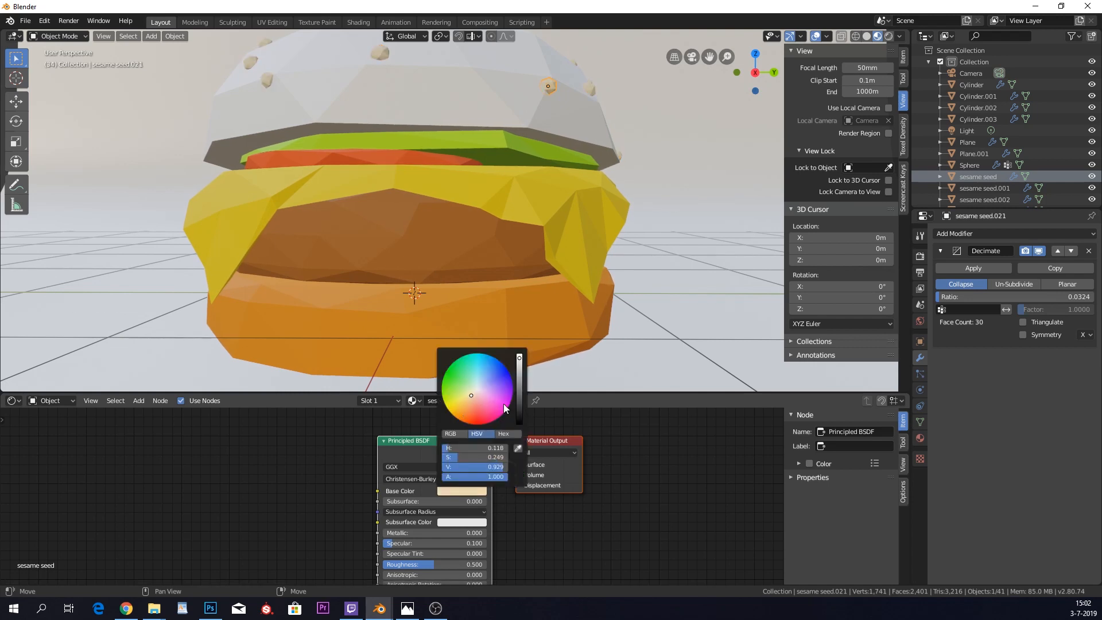
{"action": "left_click", "coordinate": [644, 496]}
- Assign the "bottem bun" material to the top bun (Sphere), make it a single-user copy and rename it "top bun"
{"action": "scroll", "coordinate": [535, 237], "scroll_direction": "down", "scroll_amount": 2}
{"action": "middle_click_drag", "start_coordinate": [522, 195], "coordinate": [526, 245], "text": "shift"}
{"action": "scroll", "coordinate": [529, 224], "scroll_direction": "up", "scroll_amount": 3}
{"action": "scroll", "coordinate": [559, 202], "scroll_direction": "down", "scroll_amount": 1}
{"action": "right_click", "coordinate": [501, 201]}
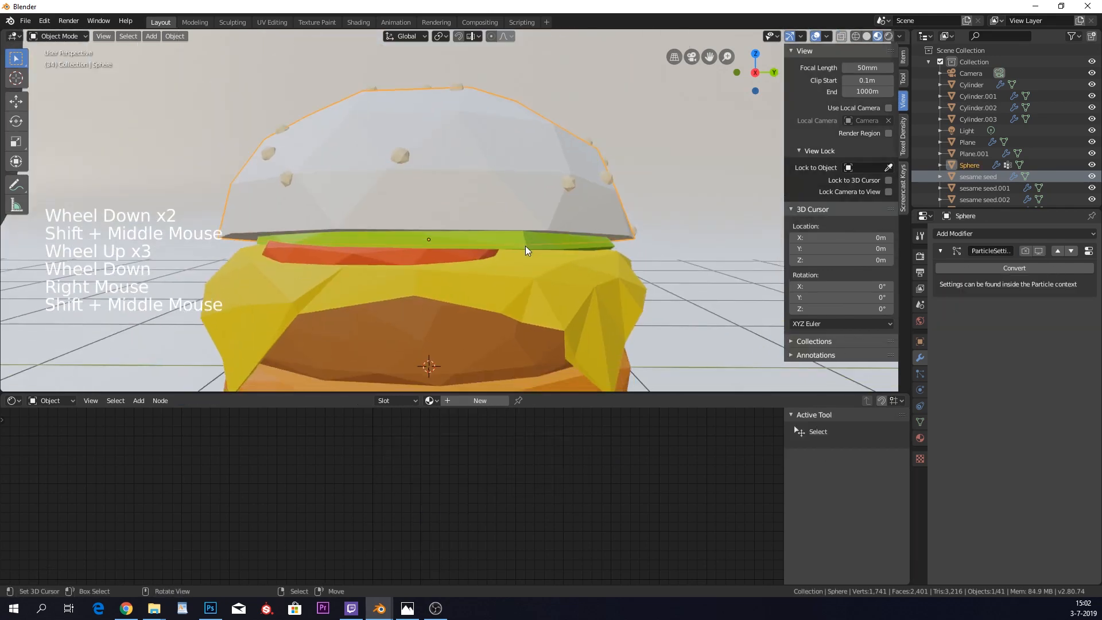
{"action": "scroll", "coordinate": [525, 245], "scroll_direction": "down", "scroll_amount": 1}
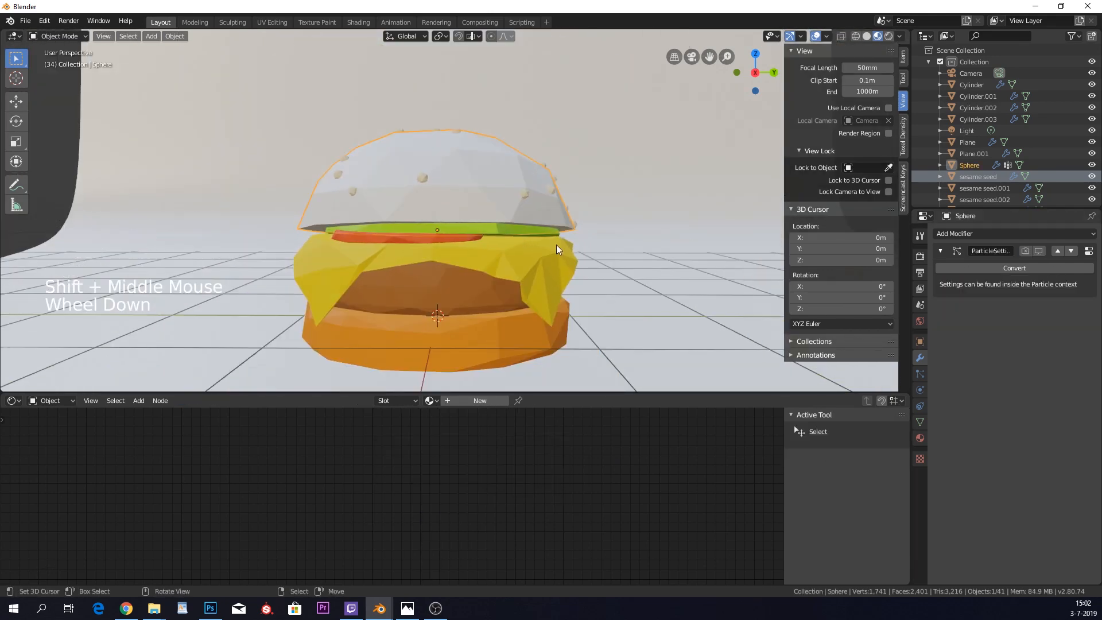
{"action": "middle_click_drag", "start_coordinate": [466, 228], "coordinate": [480, 209], "text": "shift"}
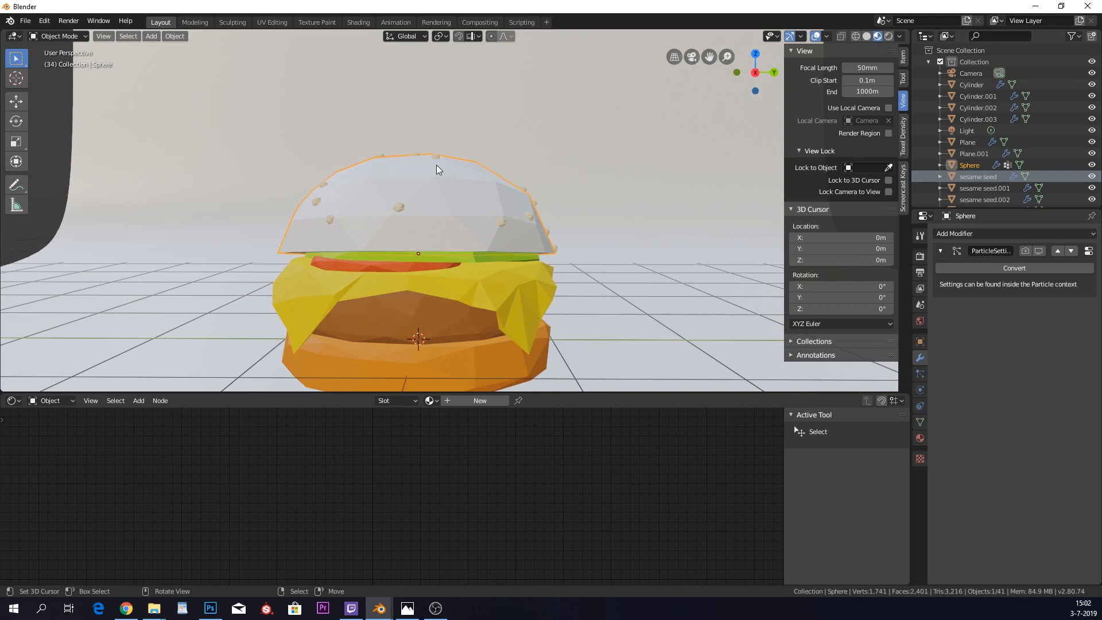
{"action": "left_click", "coordinate": [435, 401]}
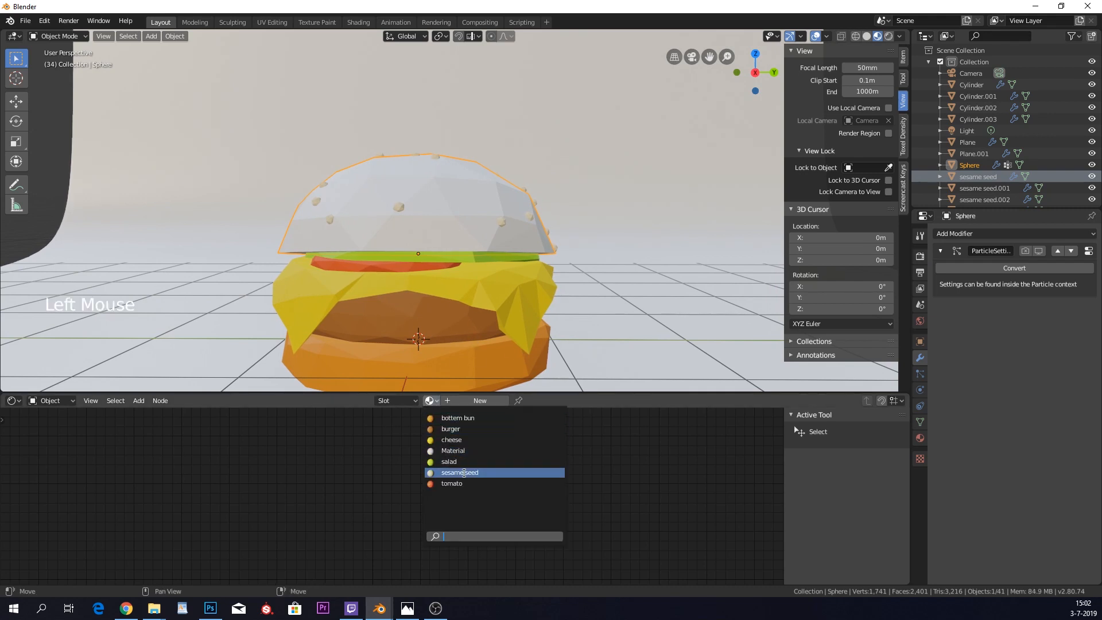
{"action": "left_click", "coordinate": [462, 418]}
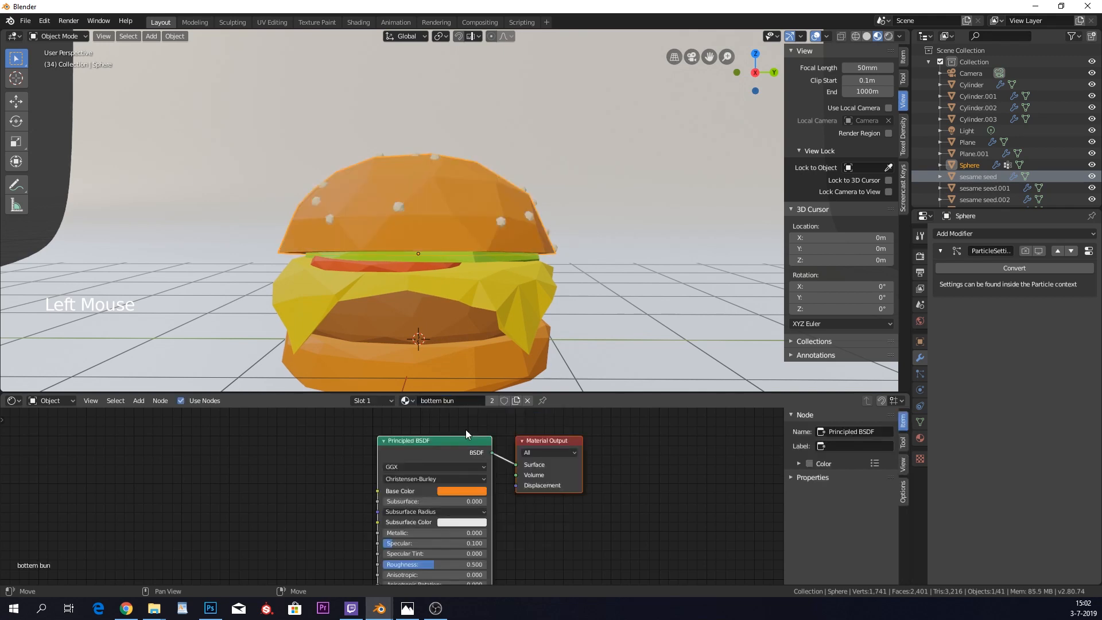
{"action": "left_click", "coordinate": [491, 400]}
{"action": "left_click", "coordinate": [460, 400]}
{"action": "type", "text": "s"}
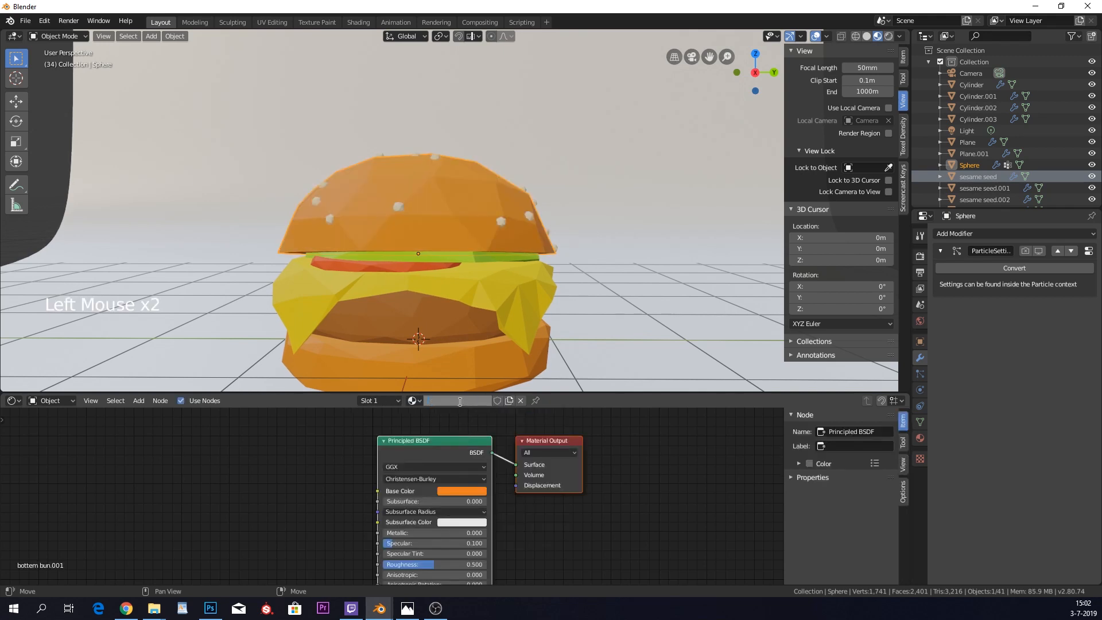
{"action": "type", "text": "top bun"}
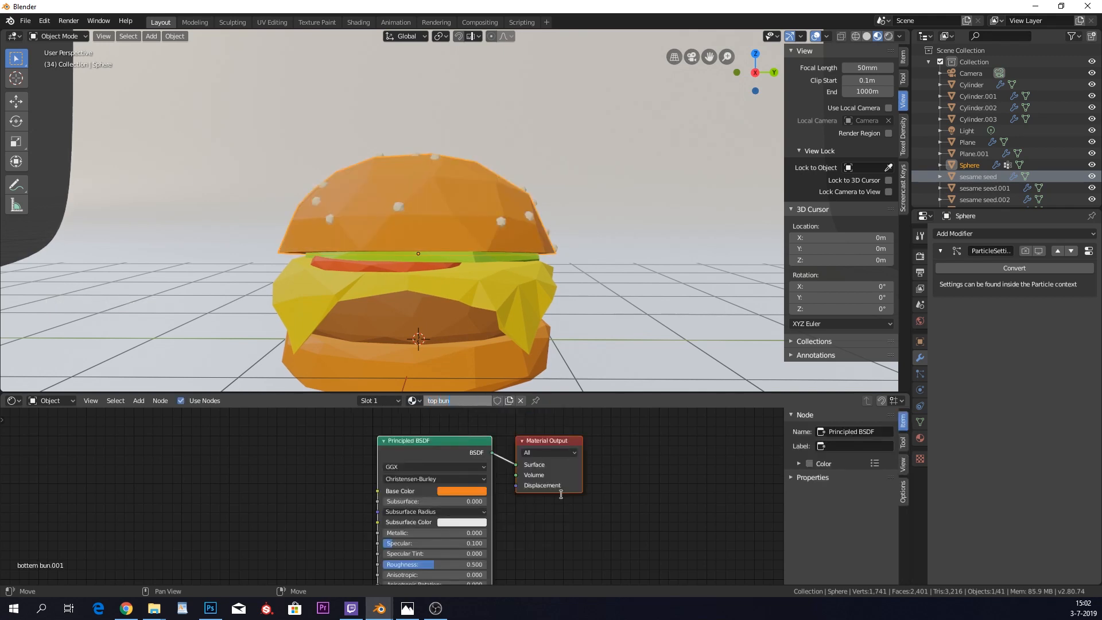
{"action": "key", "text": "Return"}
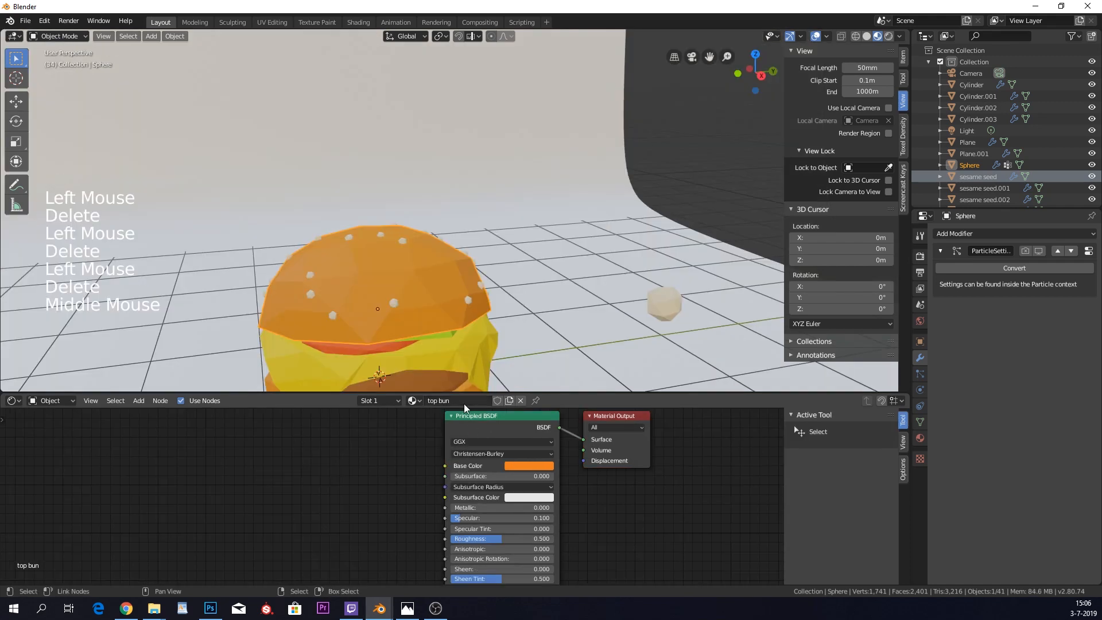
- Add a Gradient Texture node to the top bun material and place it well ahead of the Principled BSDF node
{"action": "key", "text": "shift"}
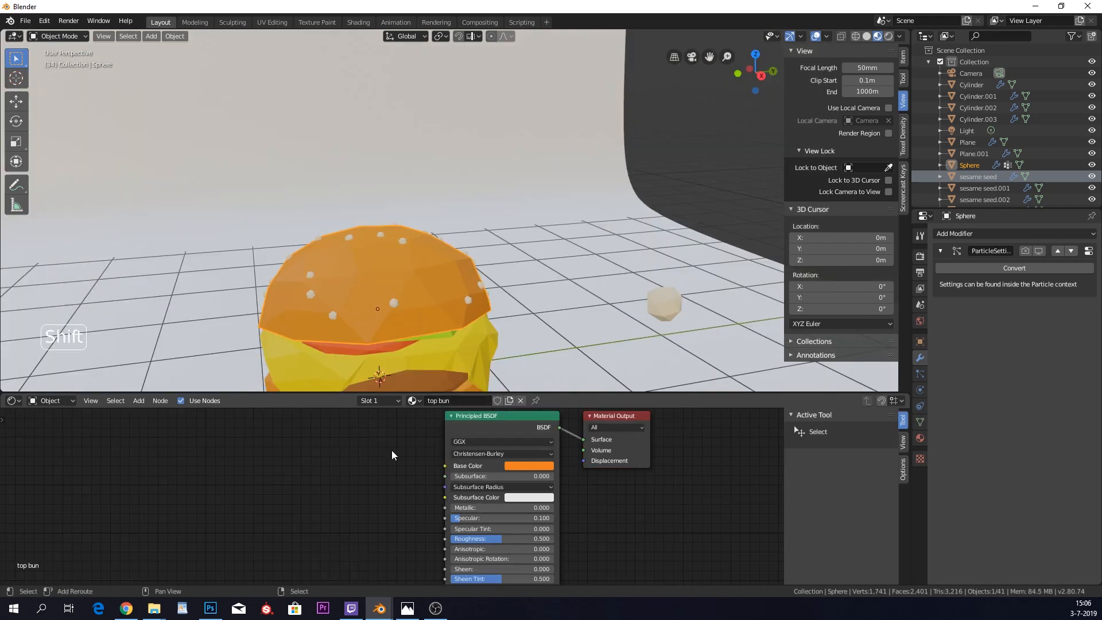
{"action": "key", "text": "shift+a"}
{"action": "left_click", "coordinate": [392, 450]}
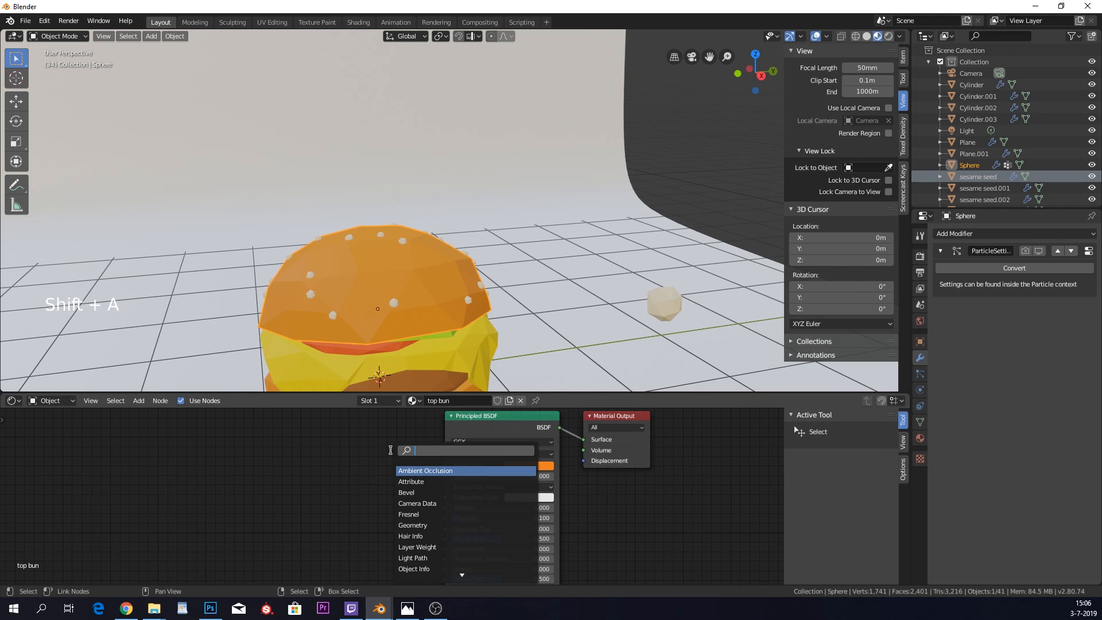
{"action": "type", "text": "grad"}
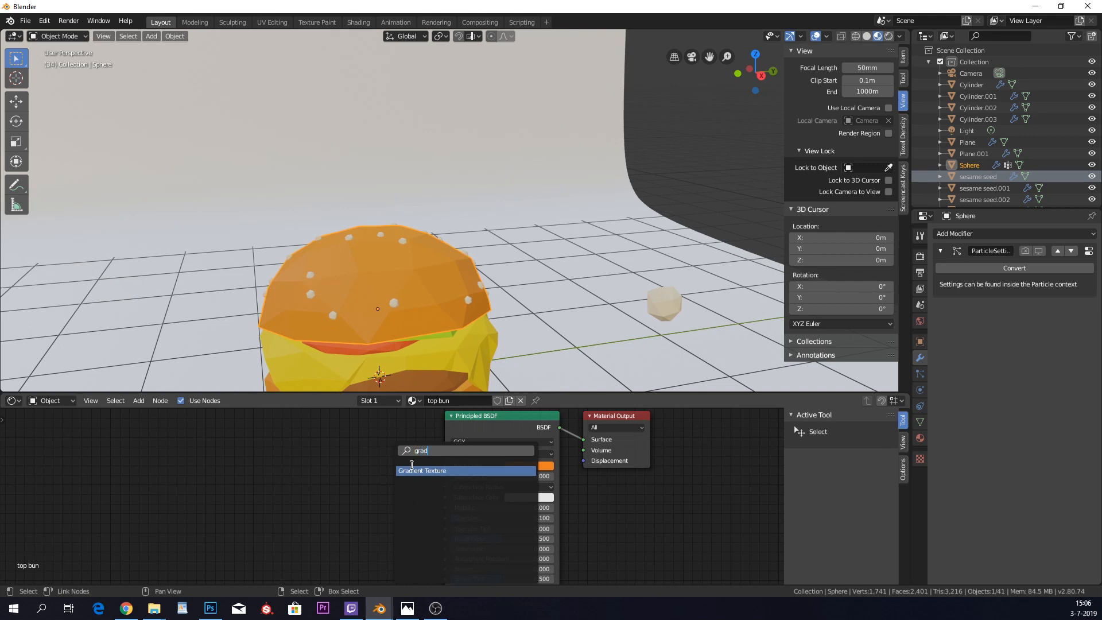
{"action": "key", "text": "Return"}
{"action": "left_click", "coordinate": [379, 495]}
{"action": "left_click_drag", "start_coordinate": [373, 497], "coordinate": [256, 499]}
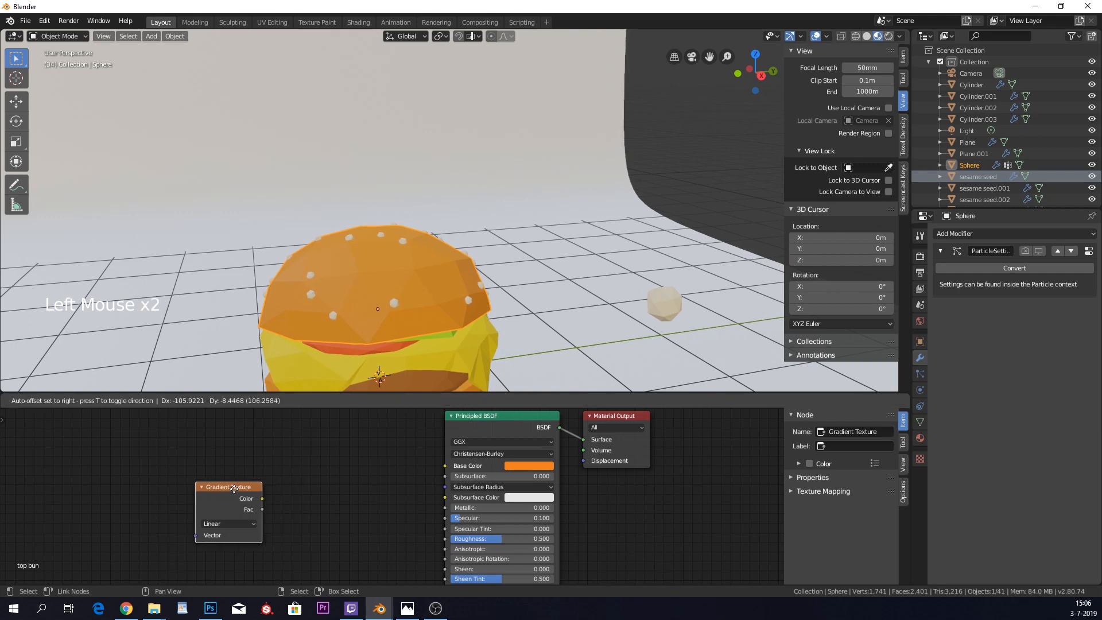
- Add a ColorRamp node between the Gradient Texture and the Principled BSDF in the top bun material
{"action": "middle_click_drag", "start_coordinate": [256, 499], "coordinate": [390, 508]}
{"action": "key", "text": "shift+a"}
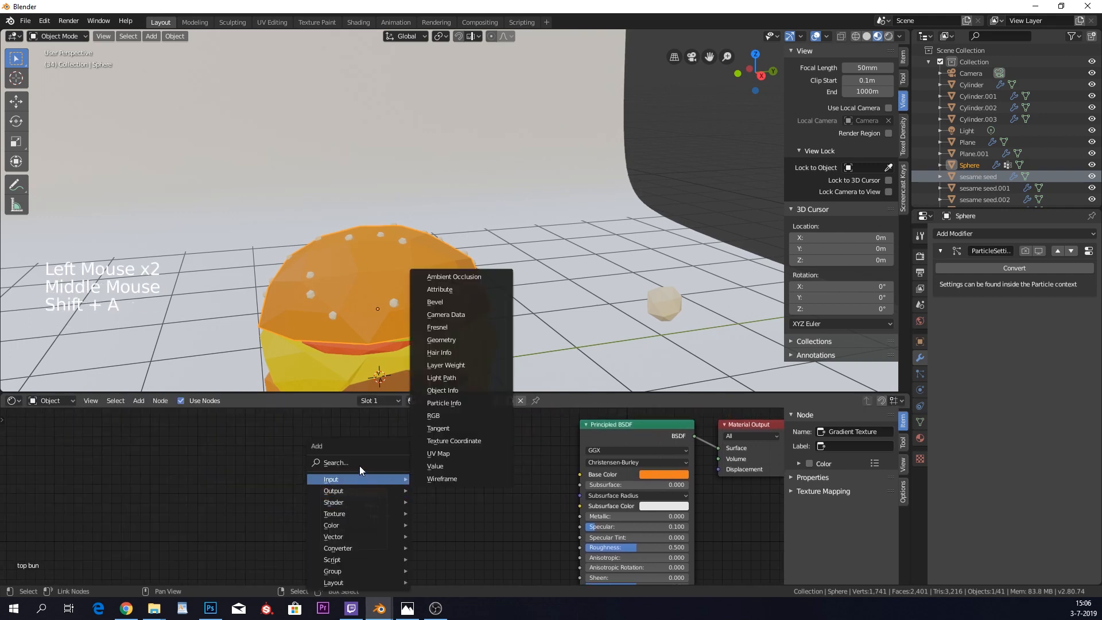
{"action": "left_click", "coordinate": [357, 462]}
{"action": "type", "text": "colo"}
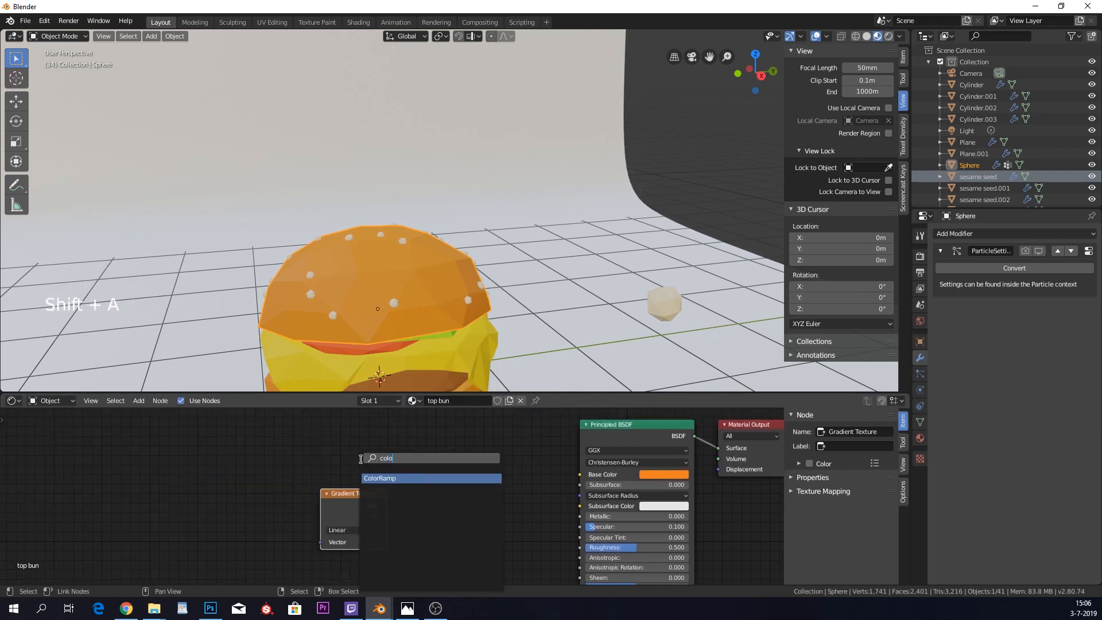
{"action": "left_click", "coordinate": [394, 477]}
{"action": "left_click", "coordinate": [415, 426]}
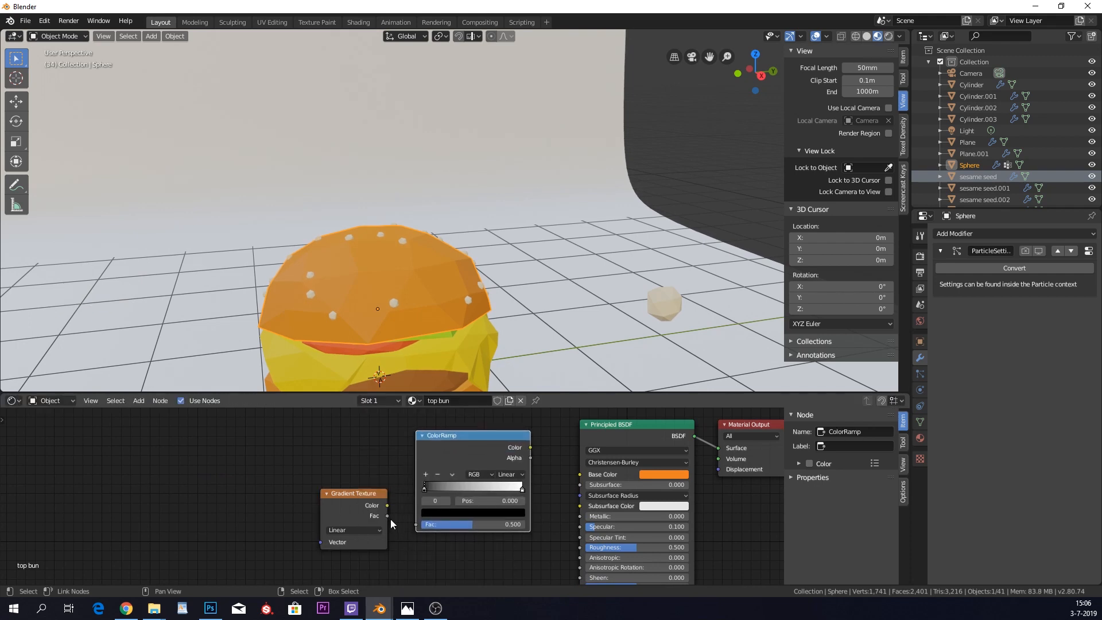
- Link the Gradient Texture's Fac output to the ColorRamp's Fac and the ColorRamp's Color to the Principled BSDF's Base Color
{"action": "middle_click_drag", "start_coordinate": [391, 519], "coordinate": [457, 521]}
{"action": "left_click_drag", "start_coordinate": [451, 520], "coordinate": [489, 531]}
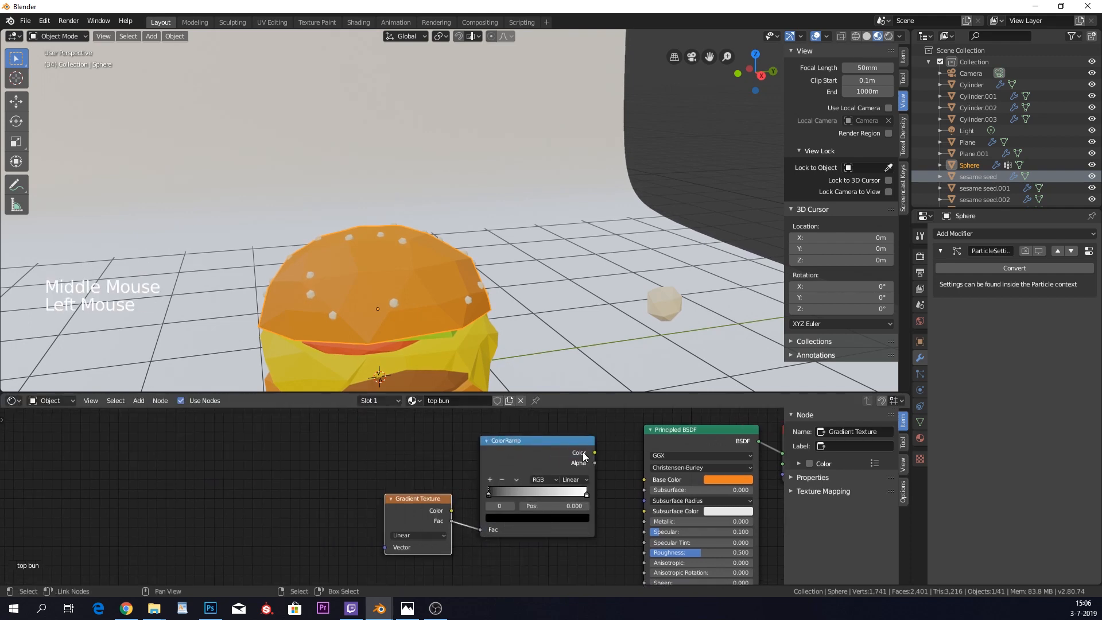
{"action": "left_click_drag", "start_coordinate": [598, 450], "coordinate": [644, 479]}
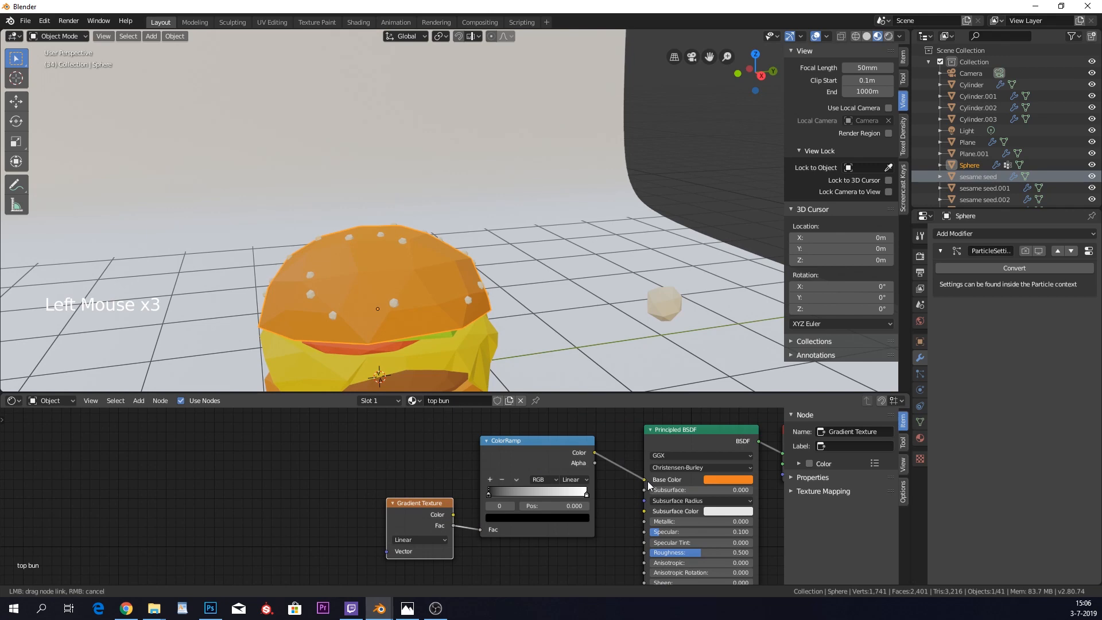
{"action": "middle_click_drag", "start_coordinate": [487, 505], "coordinate": [546, 502], "text": "shift"}
{"action": "middle_click_drag", "start_coordinate": [425, 270], "coordinate": [523, 242]}
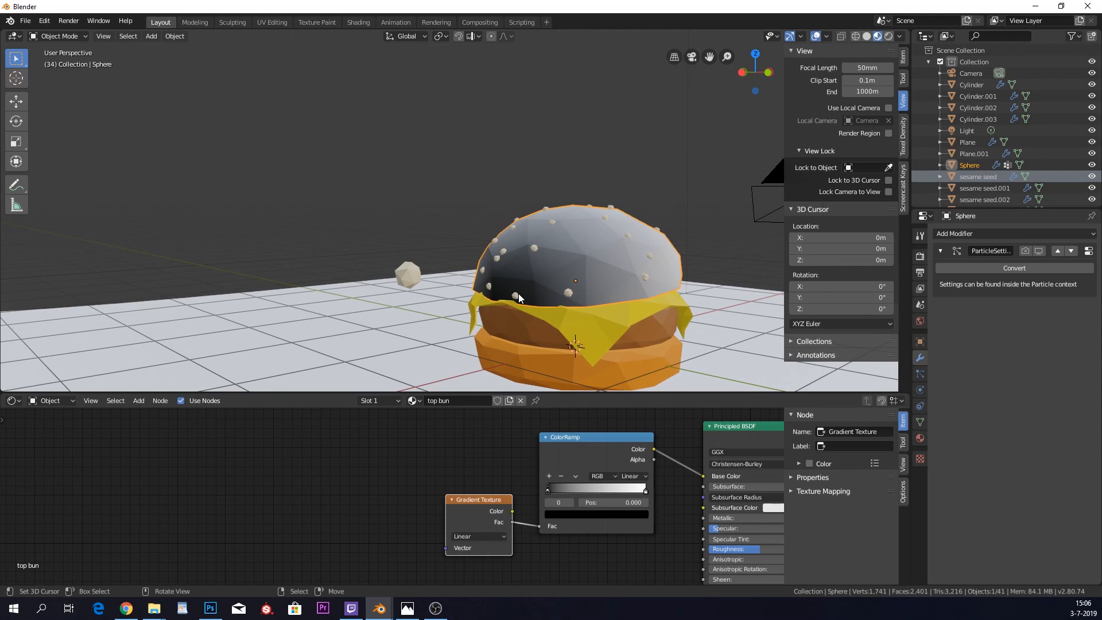
- Add a Mapping node ahead of the Gradient Texture and link its Vector output to the texture's Vector input
{"action": "key", "text": "shift+a"}
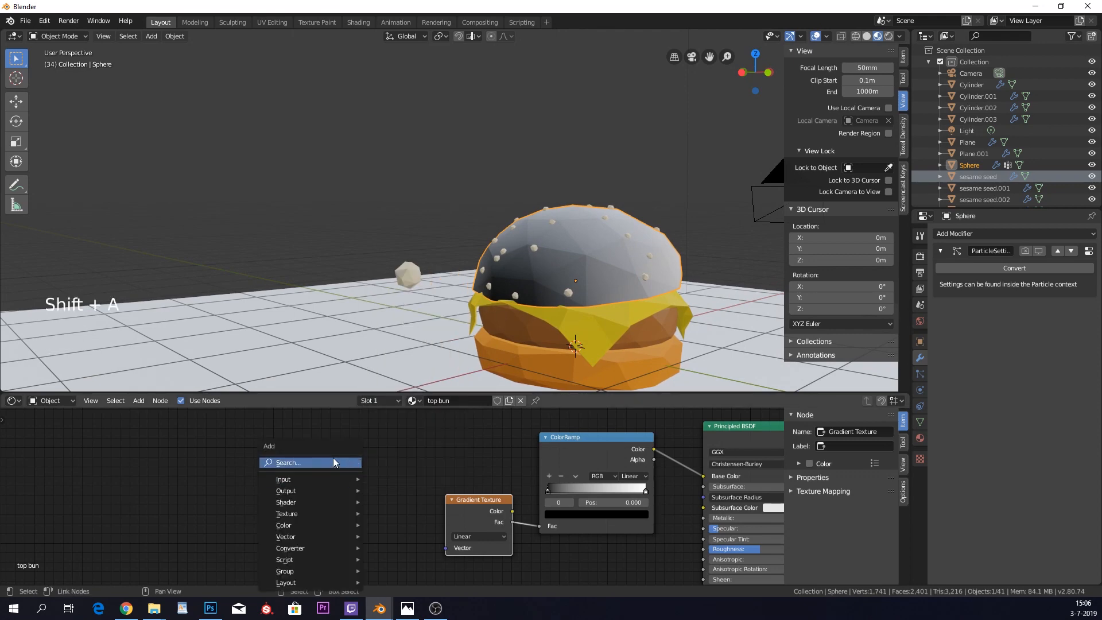
{"action": "left_click", "coordinate": [334, 459]}
{"action": "type", "text": "mapp"}
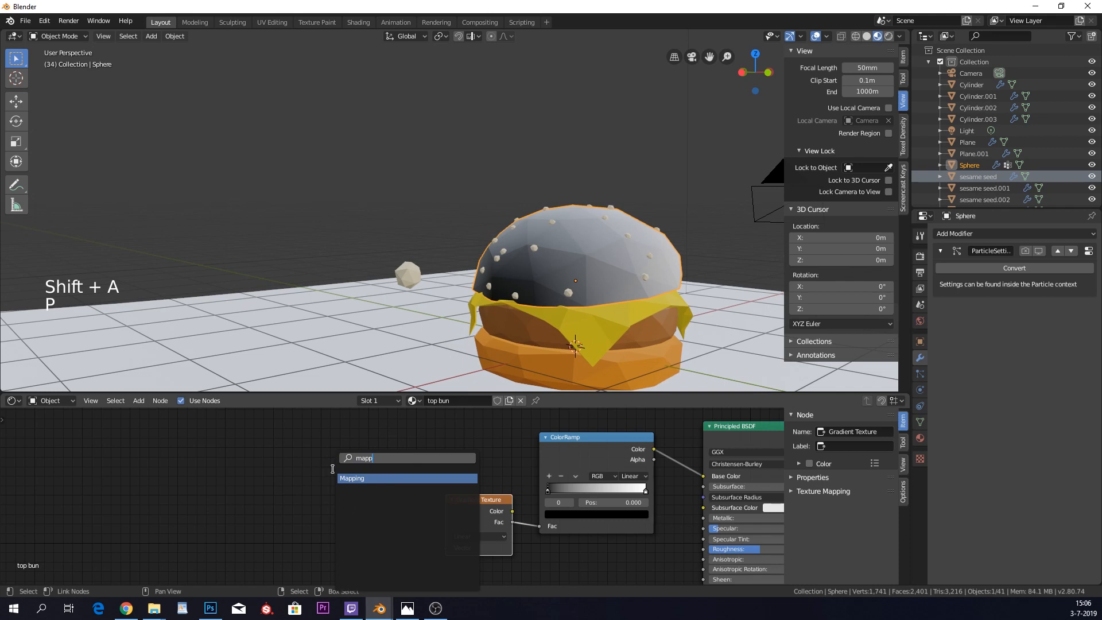
{"action": "key", "text": "Return"}
{"action": "left_click", "coordinate": [226, 444]}
{"action": "mouse_move", "coordinate": [383, 457]}
{"action": "left_mouse_down"}
{"action": "mouse_move", "coordinate": [356, 448]}
{"action": "mouse_move", "coordinate": [450, 549]}
{"action": "left_mouse_up"}
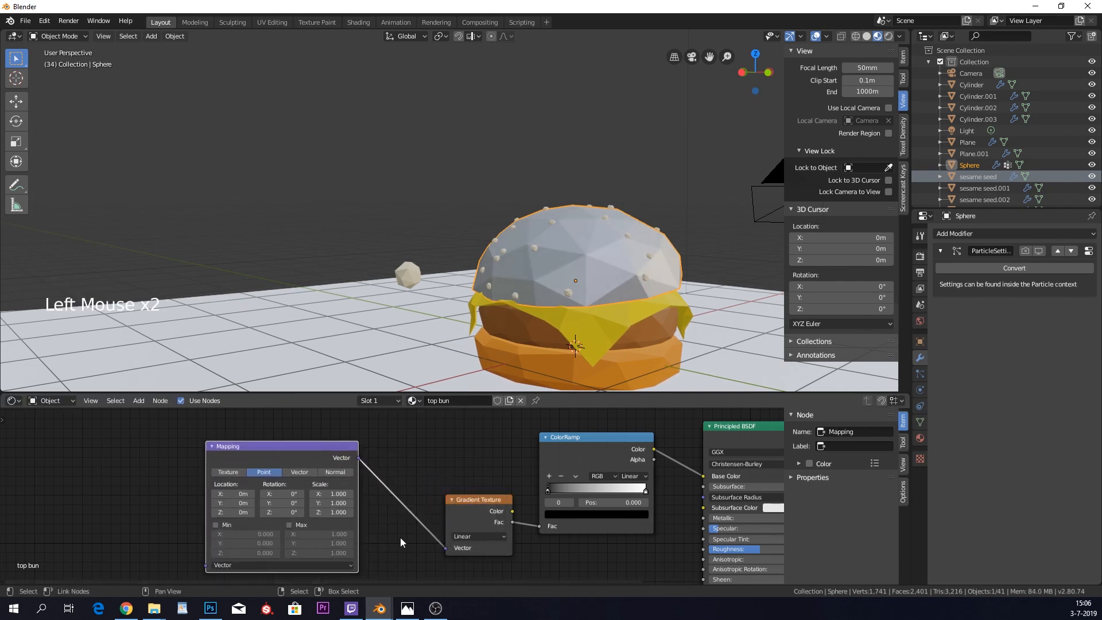
- Add a Texture Coordinate node ahead of the Mapping node and link its Object output to the Mapping node's Vector input
{"action": "middle_click_drag", "start_coordinate": [391, 465], "coordinate": [348, 470]}
{"action": "mouse_move", "coordinate": [648, 234]}
{"action": "middle_mouse_down"}
{"action": "mouse_move", "coordinate": [583, 257]}
{"action": "mouse_move", "coordinate": [583, 248]}
{"action": "mouse_move", "coordinate": [631, 312]}
{"action": "middle_mouse_up"}
{"action": "middle_click_drag", "start_coordinate": [371, 478], "coordinate": [441, 455]}
{"action": "key", "text": "shift+a"}
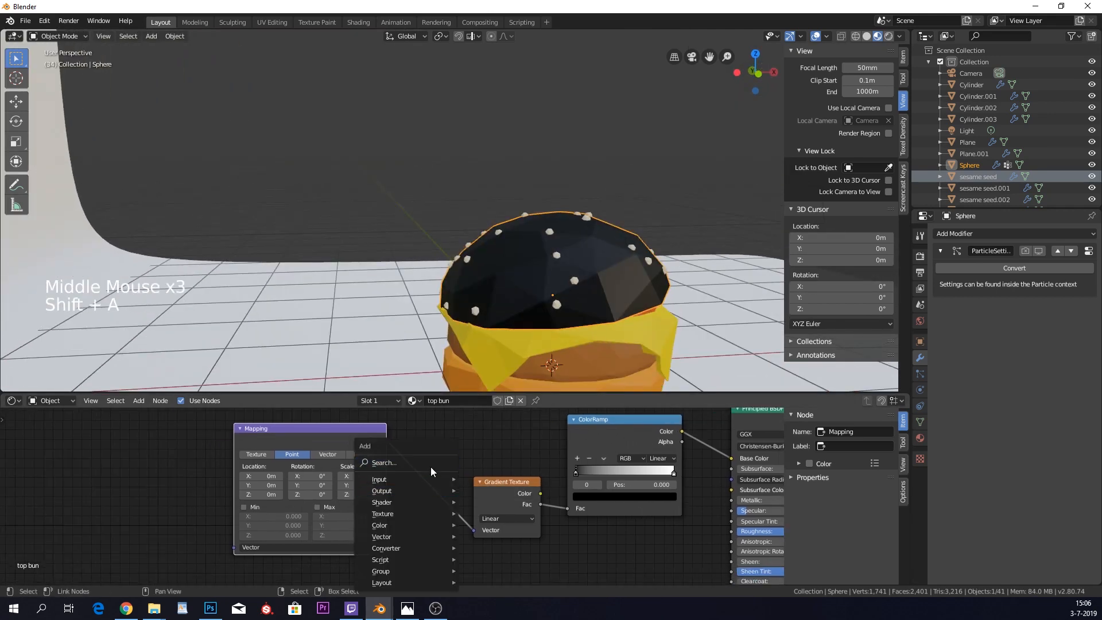
{"action": "left_click", "coordinate": [430, 466]}
{"action": "type", "text": "coo"}
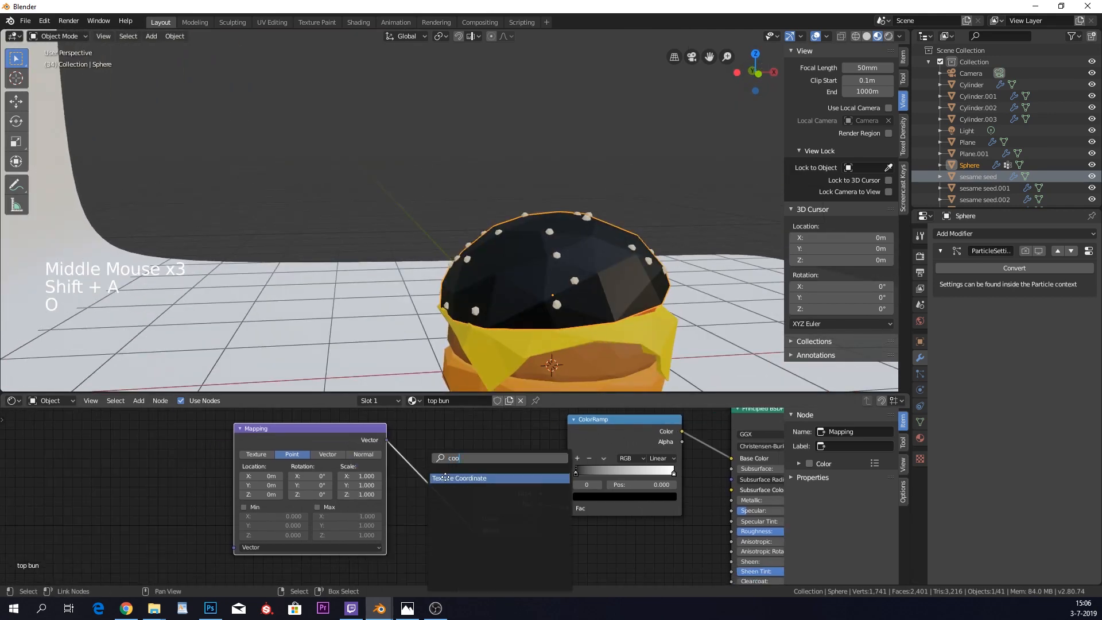
{"action": "left_click", "coordinate": [446, 478]}
{"action": "left_click", "coordinate": [144, 480]}
{"action": "left_click_drag", "start_coordinate": [143, 478], "coordinate": [233, 547]}
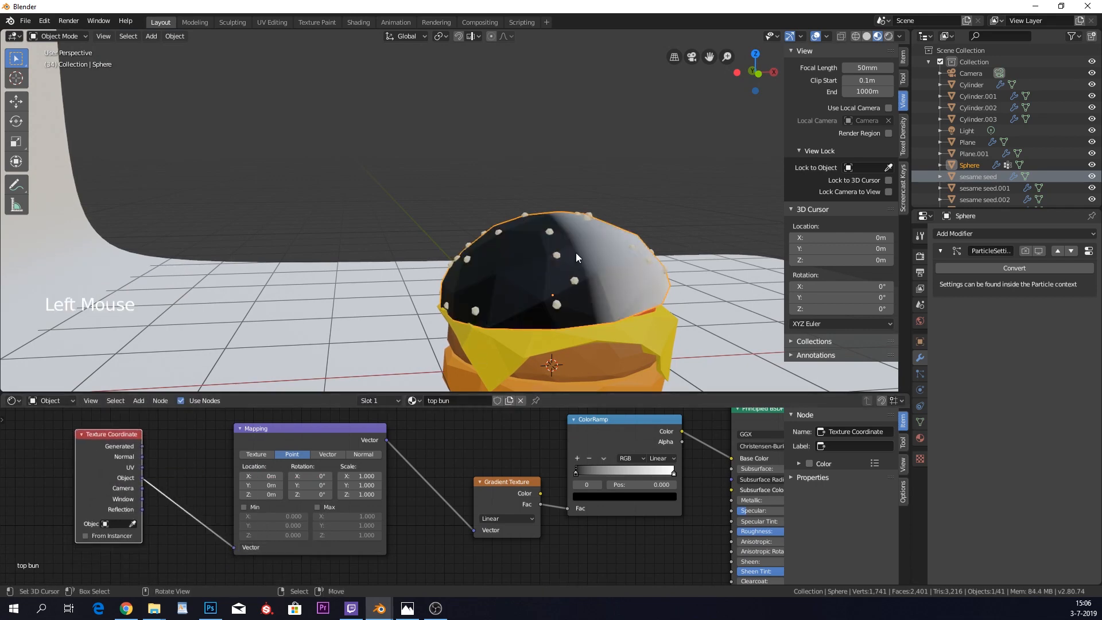
{"action": "middle_click_drag", "start_coordinate": [577, 252], "coordinate": [550, 232]}
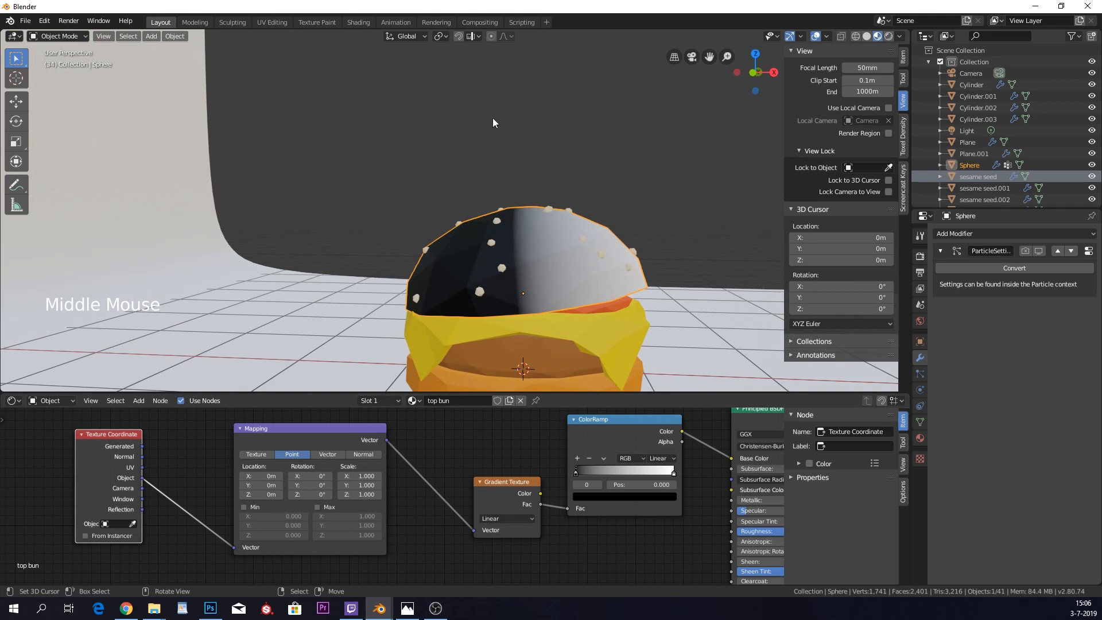
- Set the Mapping node's Y rotation to -90° so the gradient runs vertically across the top bun
{"action": "left_click_drag", "start_coordinate": [312, 485], "coordinate": [362, 485]}
{"action": "double_click", "coordinate": [308, 482]}
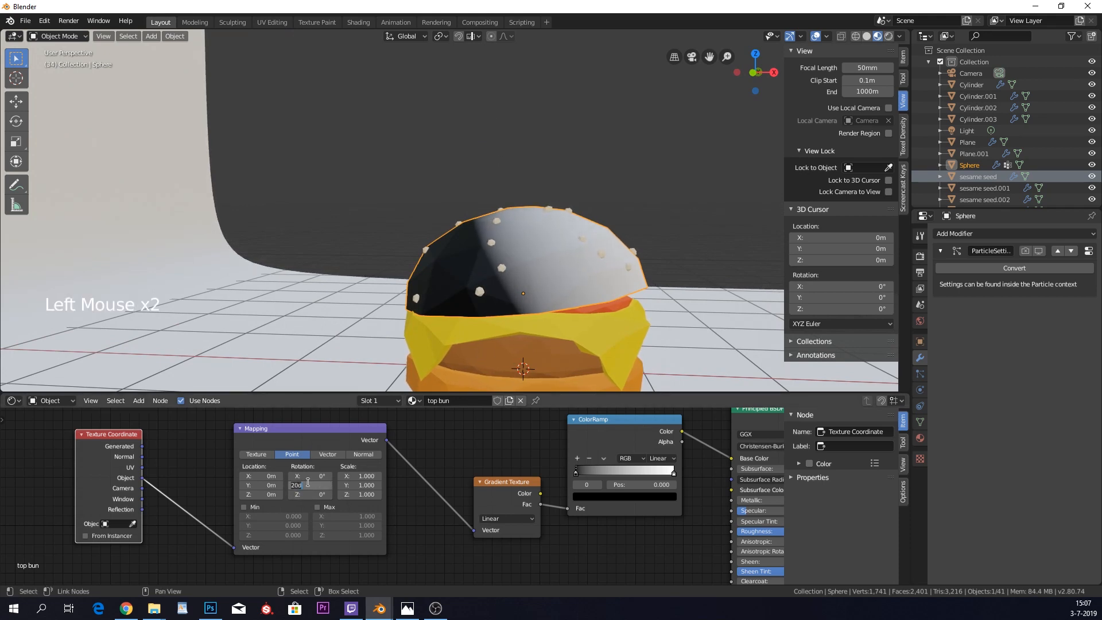
{"action": "type", "text": "90"}
{"action": "key", "text": "Return"}
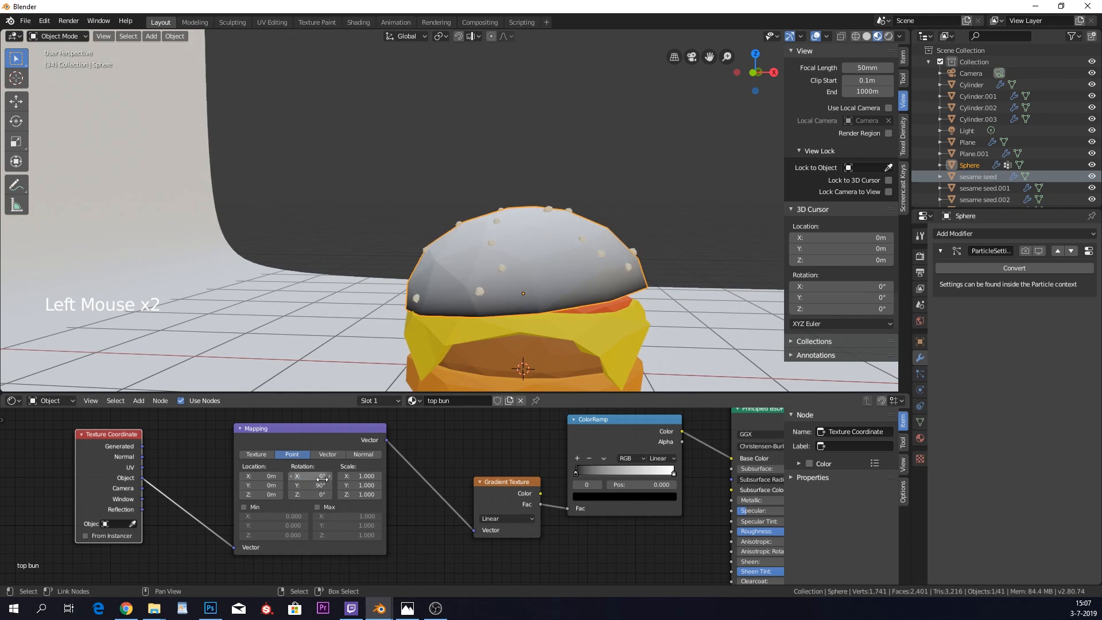
{"action": "left_click", "coordinate": [316, 483]}
{"action": "type", "text": "-90"}
{"action": "key", "text": "Return"}
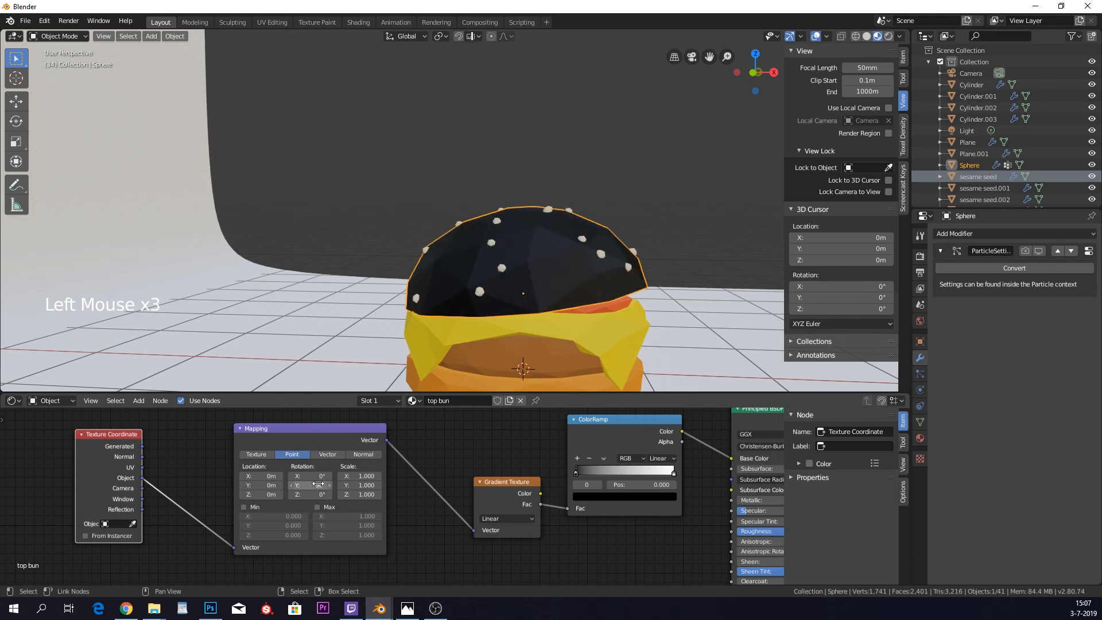
- Set the Mapping node's X location to about 0.3 m to shift the gradient on the bun
{"action": "left_click_drag", "start_coordinate": [268, 494], "coordinate": [191, 493]}
{"action": "mouse_move", "coordinate": [268, 485]}
{"action": "left_mouse_down"}
{"action": "mouse_move", "coordinate": [230, 485]}
{"action": "mouse_move", "coordinate": [360, 476]}
{"action": "mouse_move", "coordinate": [255, 476]}
{"action": "mouse_move", "coordinate": [266, 475]}
{"action": "left_mouse_up"}
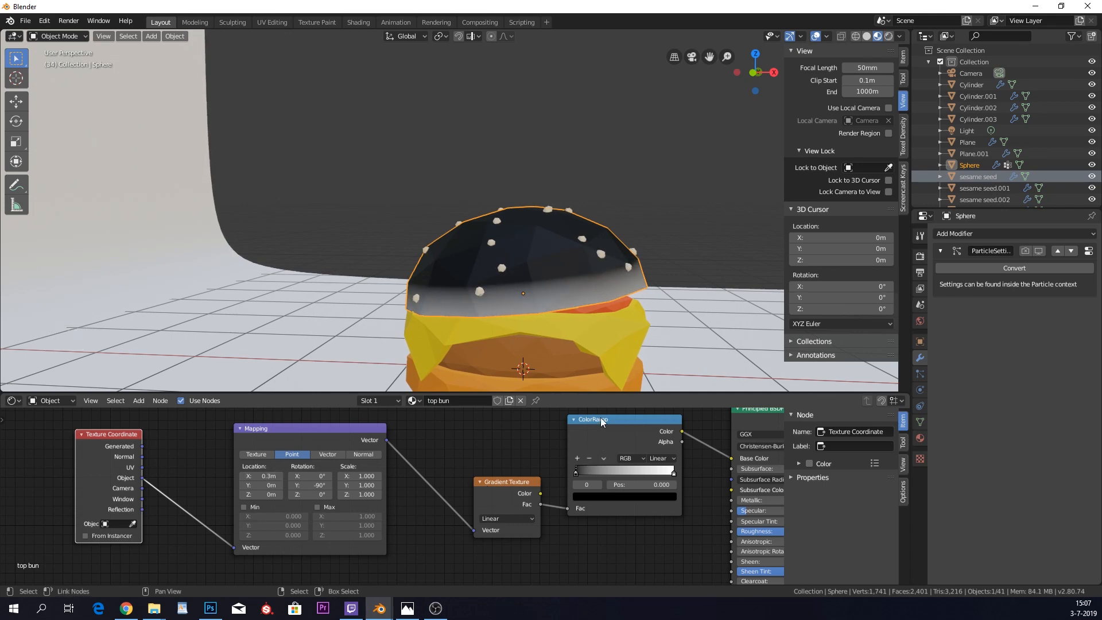
{"action": "middle_click_drag", "start_coordinate": [603, 321], "coordinate": [541, 290]}
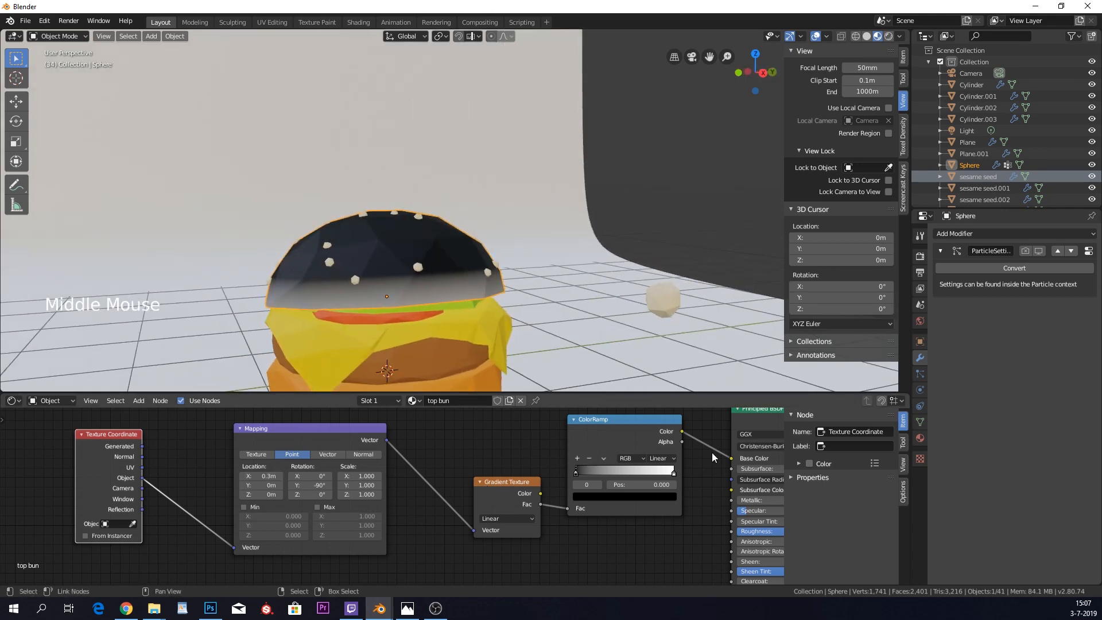
- Unlink the ColorRamp from Base Color, sample the shader's orange base color into the ramp's first stop, and link the ramp back to Base Color
{"action": "middle_click_drag", "start_coordinate": [711, 452], "coordinate": [594, 477]}
{"action": "left_click", "coordinate": [593, 473]}
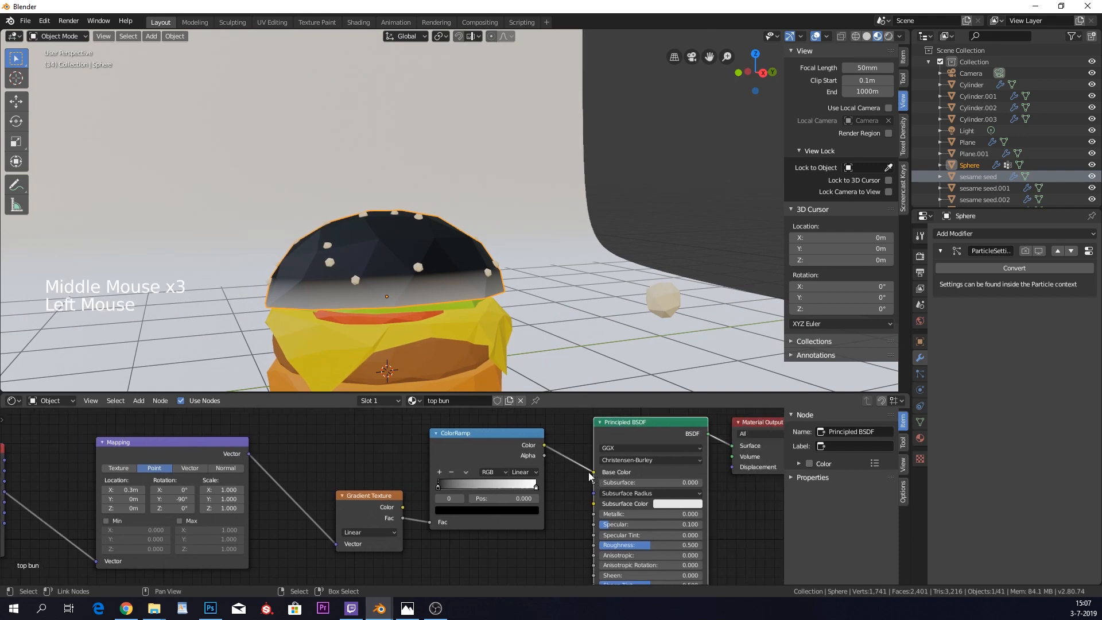
{"action": "left_click_drag", "start_coordinate": [594, 472], "coordinate": [565, 480]}
{"action": "left_click", "coordinate": [438, 488]}
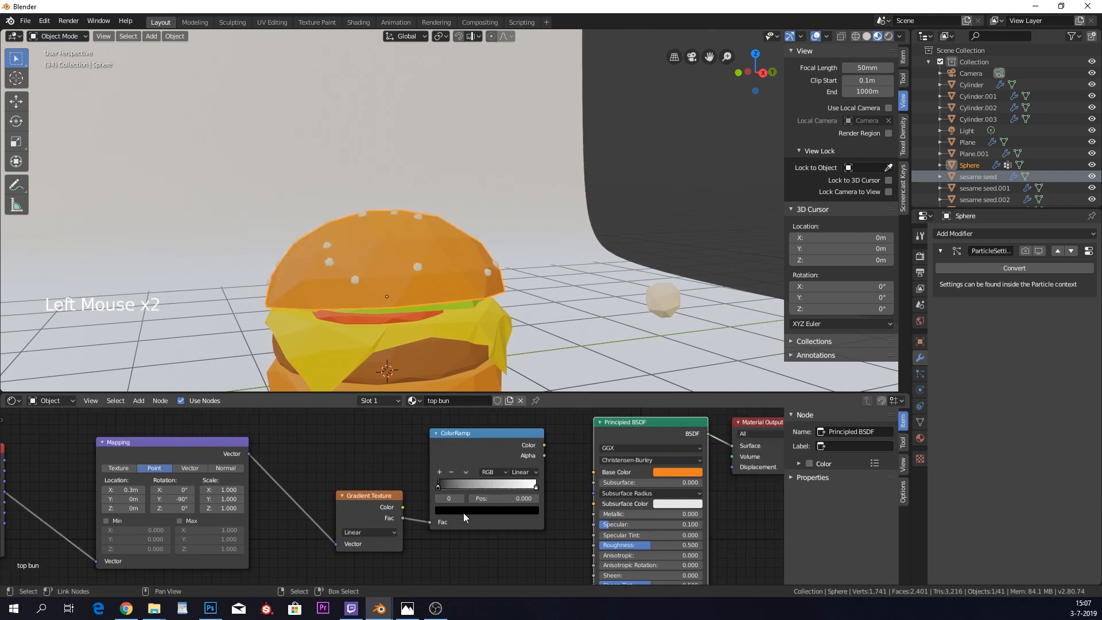
{"action": "left_click", "coordinate": [465, 512]}
{"action": "left_click", "coordinate": [484, 511]}
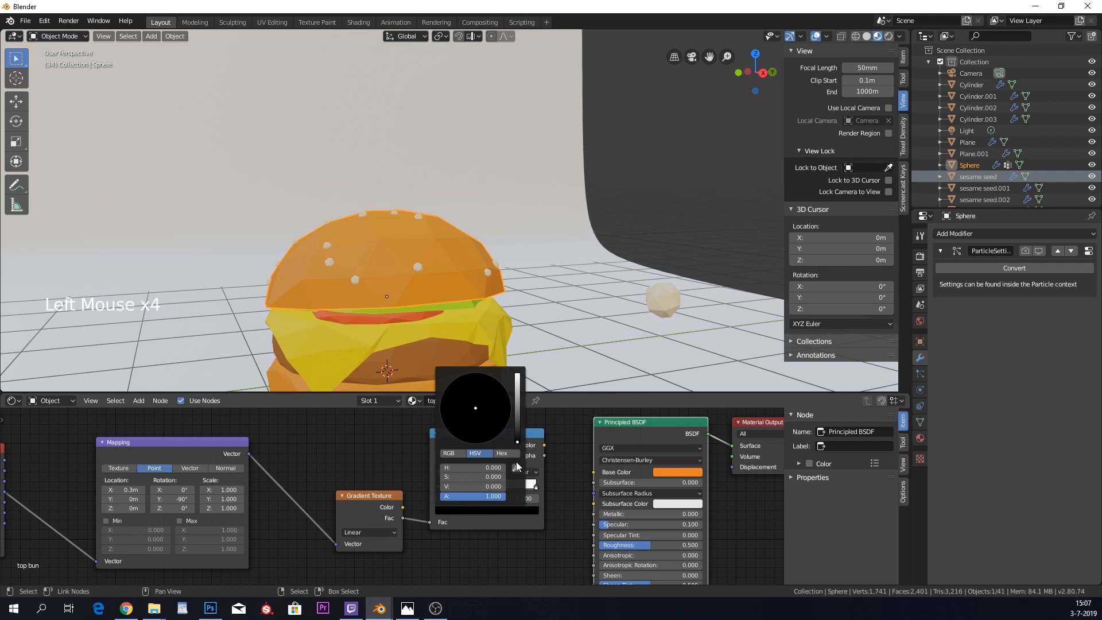
{"action": "left_click", "coordinate": [516, 468]}
{"action": "left_click", "coordinate": [674, 469]}
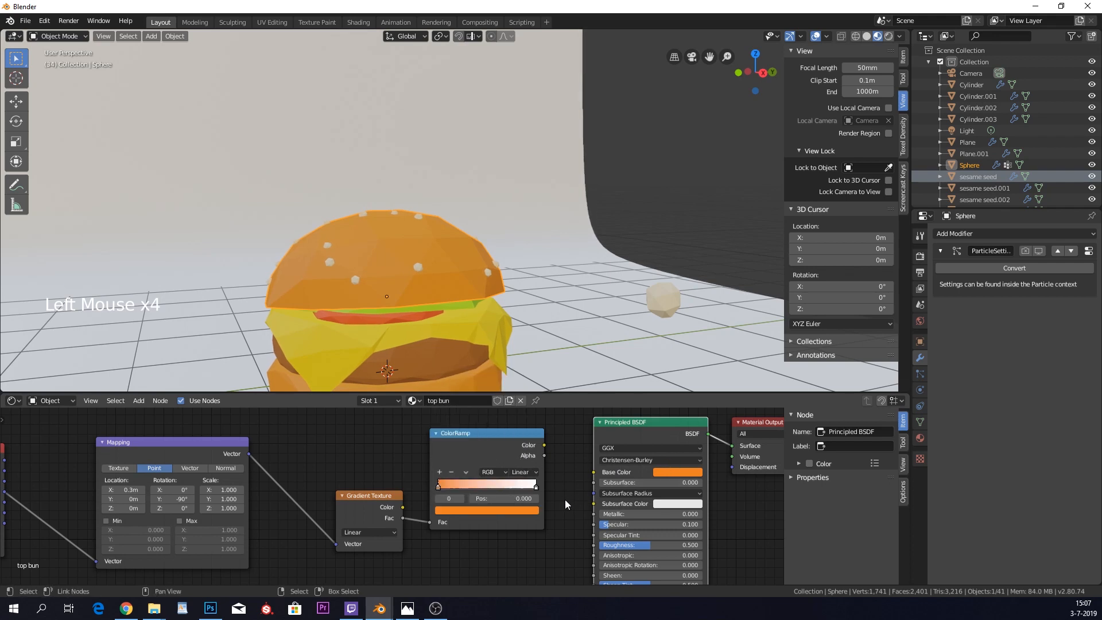
{"action": "left_click_drag", "start_coordinate": [544, 445], "coordinate": [592, 469]}
- Recolor the ramp's white end stop to light orange, about hue 0.077, saturation 0.462 and value 0.872
{"action": "left_click", "coordinate": [536, 487]}
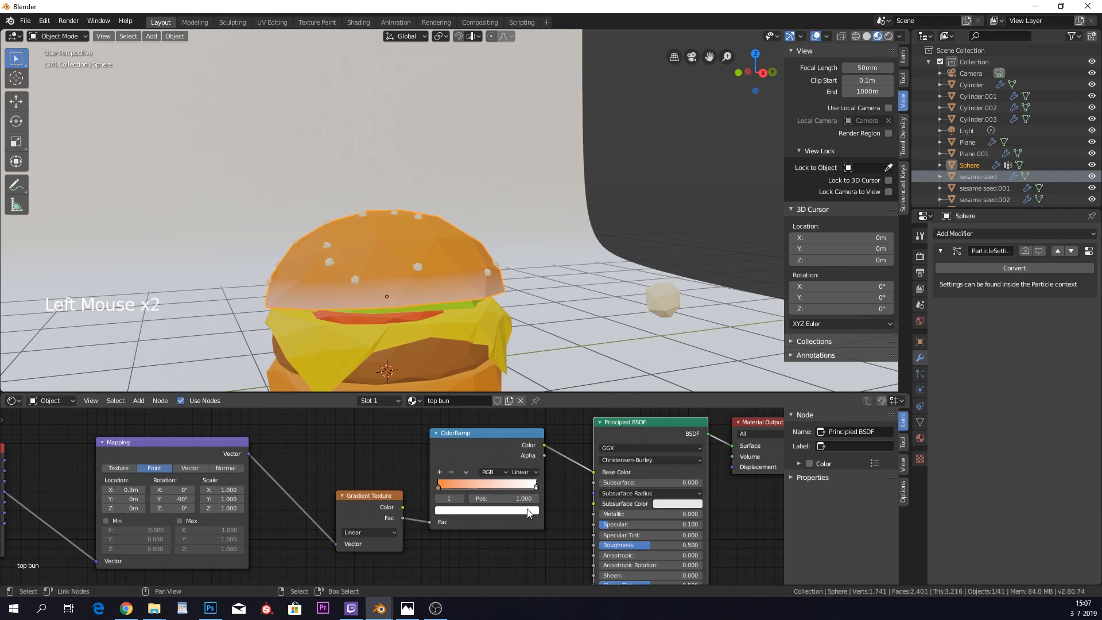
{"action": "left_click", "coordinate": [530, 510]}
{"action": "left_click", "coordinate": [517, 468]}
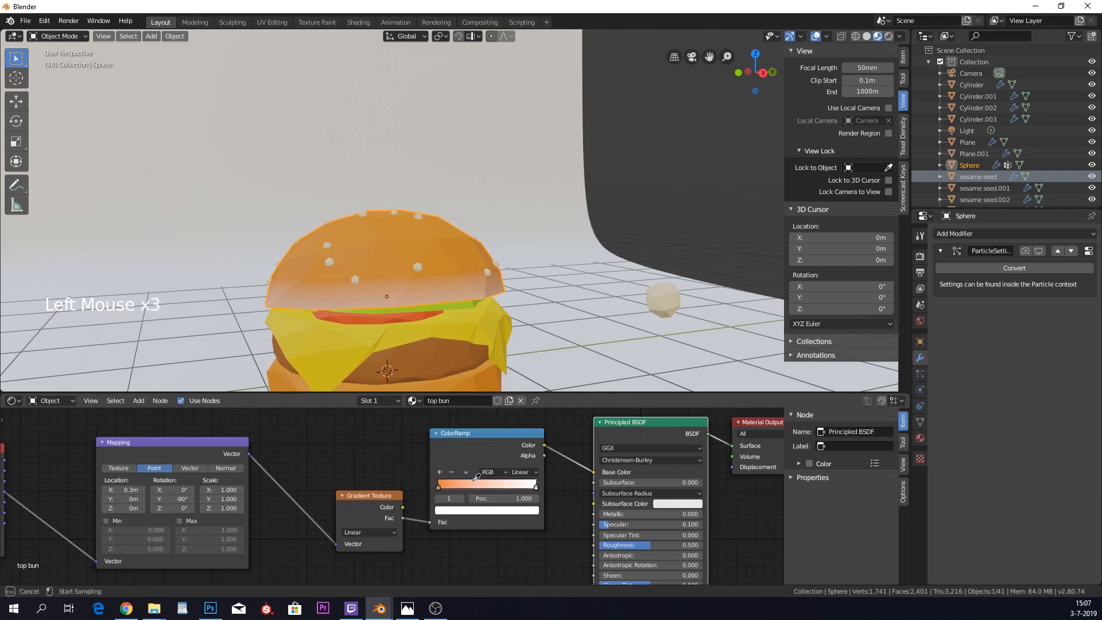
{"action": "left_click", "coordinate": [443, 483]}
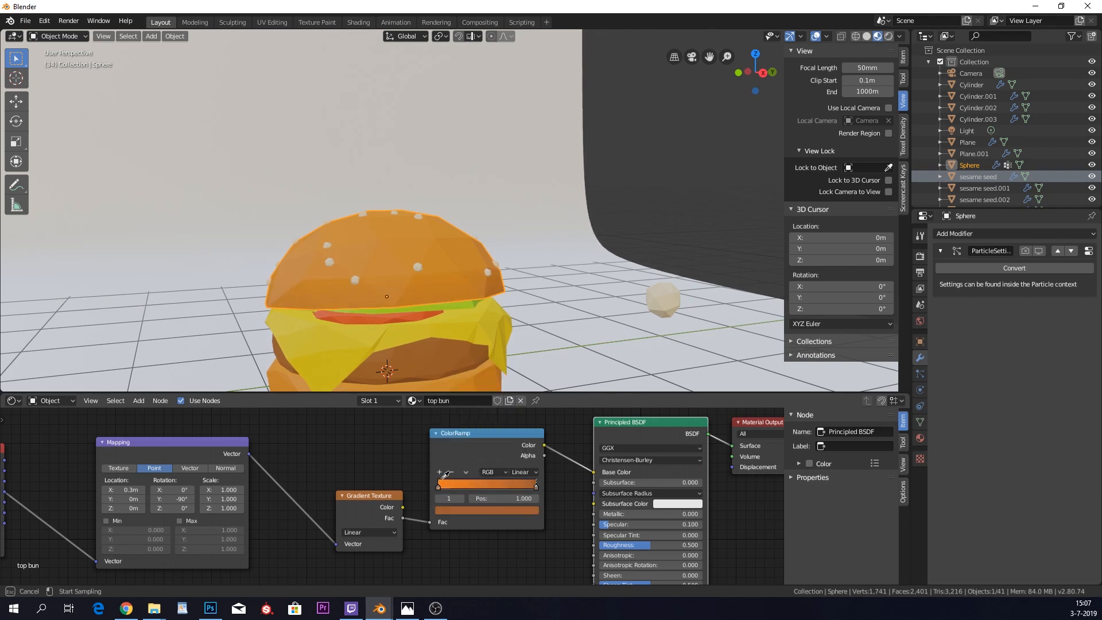
{"action": "left_click", "coordinate": [442, 484]}
{"action": "left_click", "coordinate": [477, 511]}
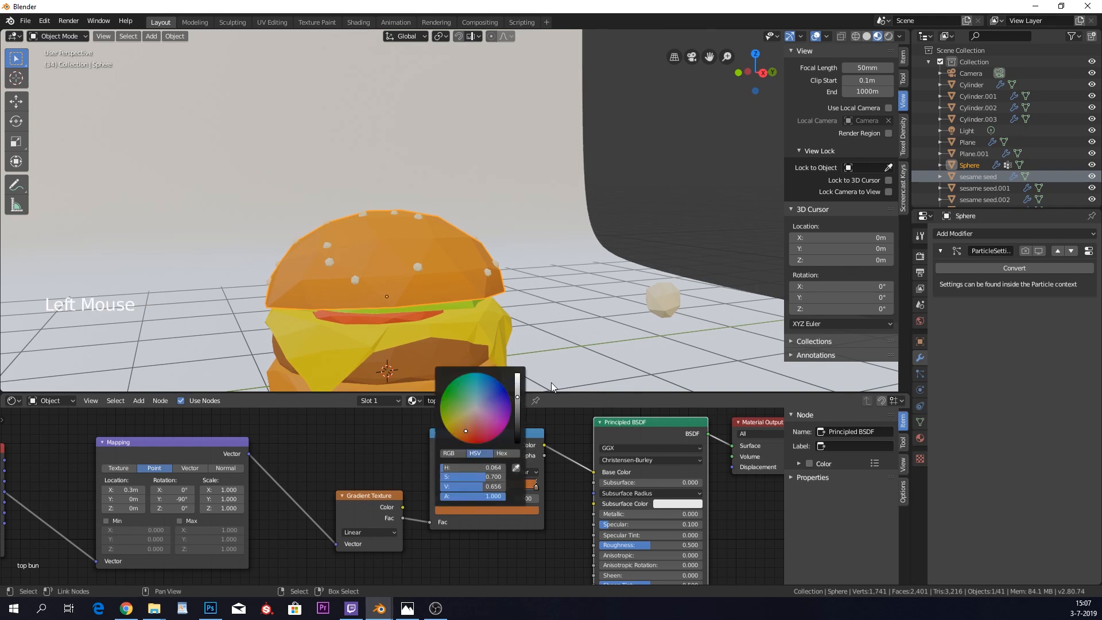
{"action": "left_click", "coordinate": [518, 384]}
{"action": "left_click_drag", "start_coordinate": [471, 426], "coordinate": [468, 422]}
{"action": "left_click", "coordinate": [490, 559]}
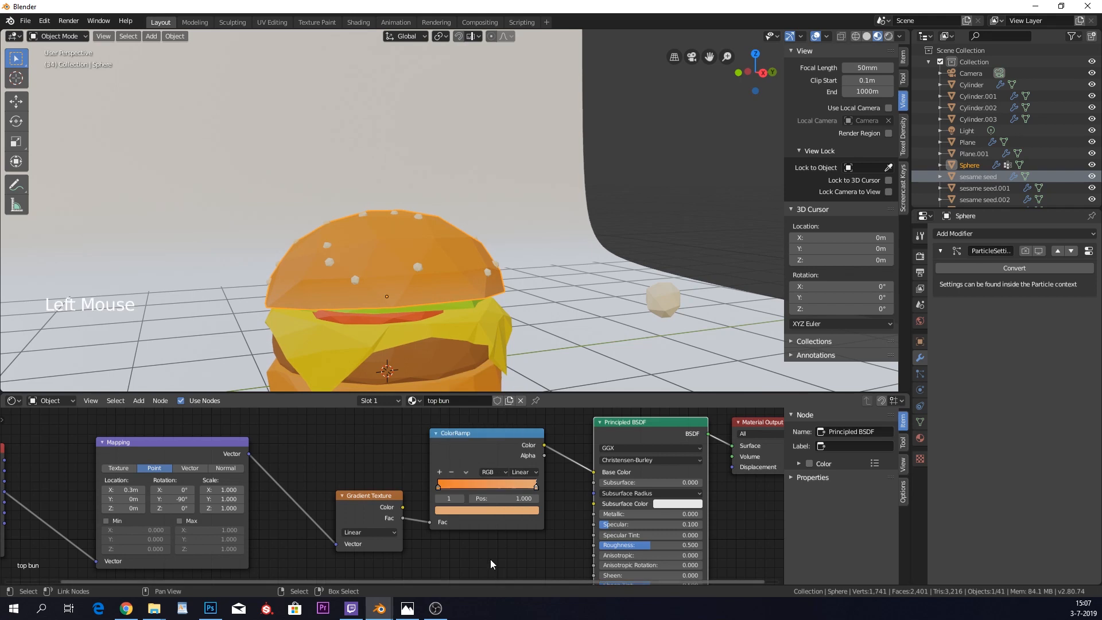
- Brighten the ramp's end stop to a value of about 0.928 and slightly reduce its saturation
{"action": "middle_click_drag", "start_coordinate": [487, 368], "coordinate": [525, 325]}
{"action": "scroll", "coordinate": [491, 318], "scroll_direction": "up", "scroll_amount": 2}
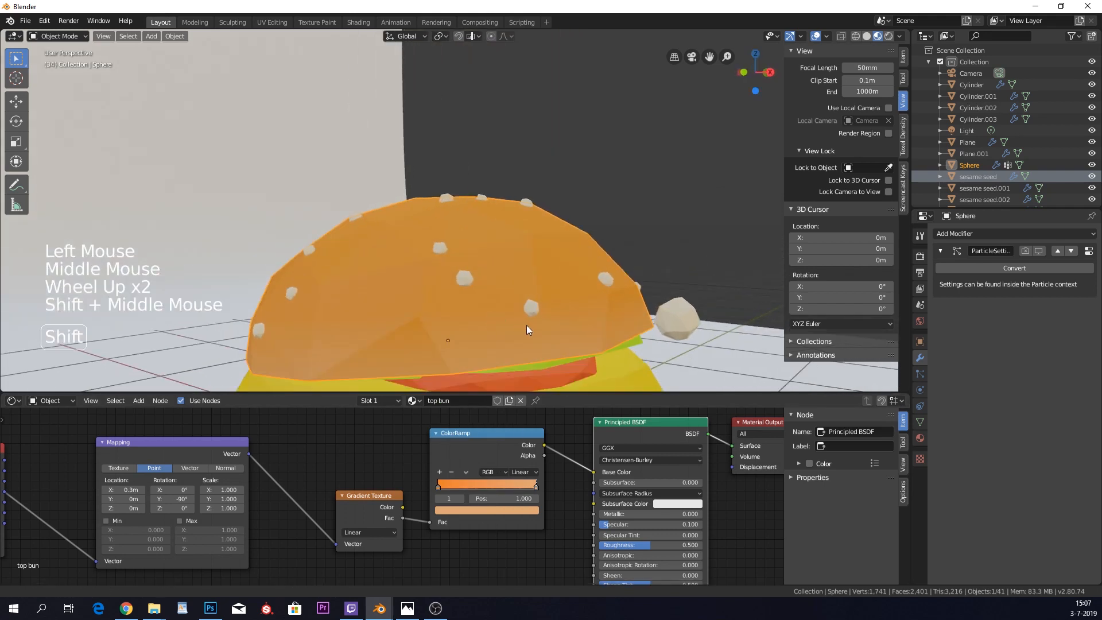
{"action": "left_click", "coordinate": [536, 486]}
{"action": "left_click", "coordinate": [519, 510]}
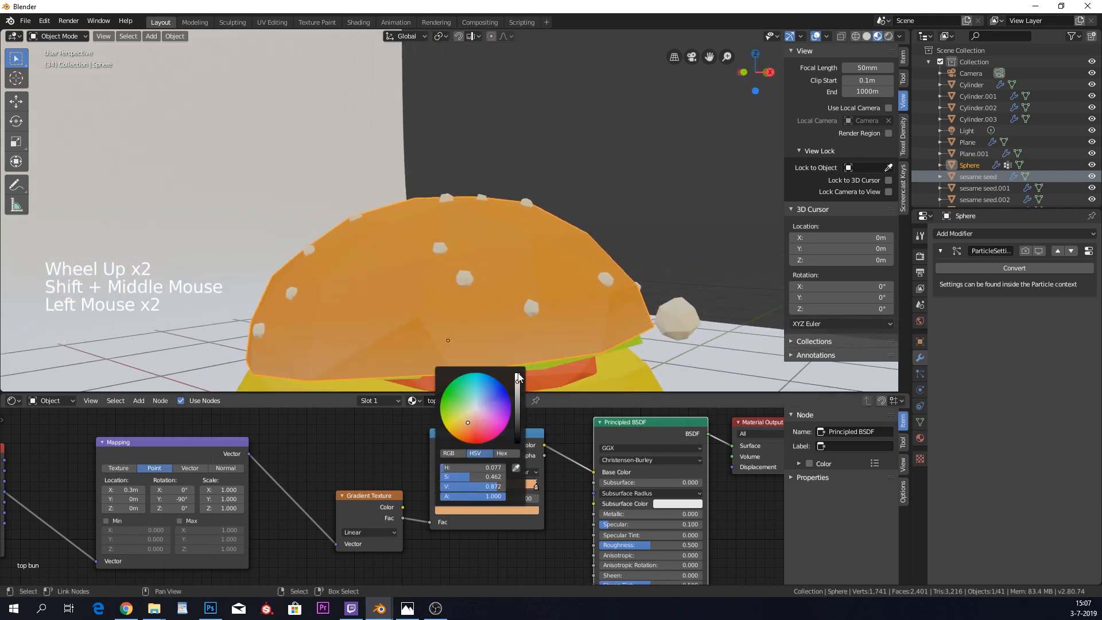
{"action": "left_click_drag", "start_coordinate": [519, 377], "coordinate": [517, 382]}
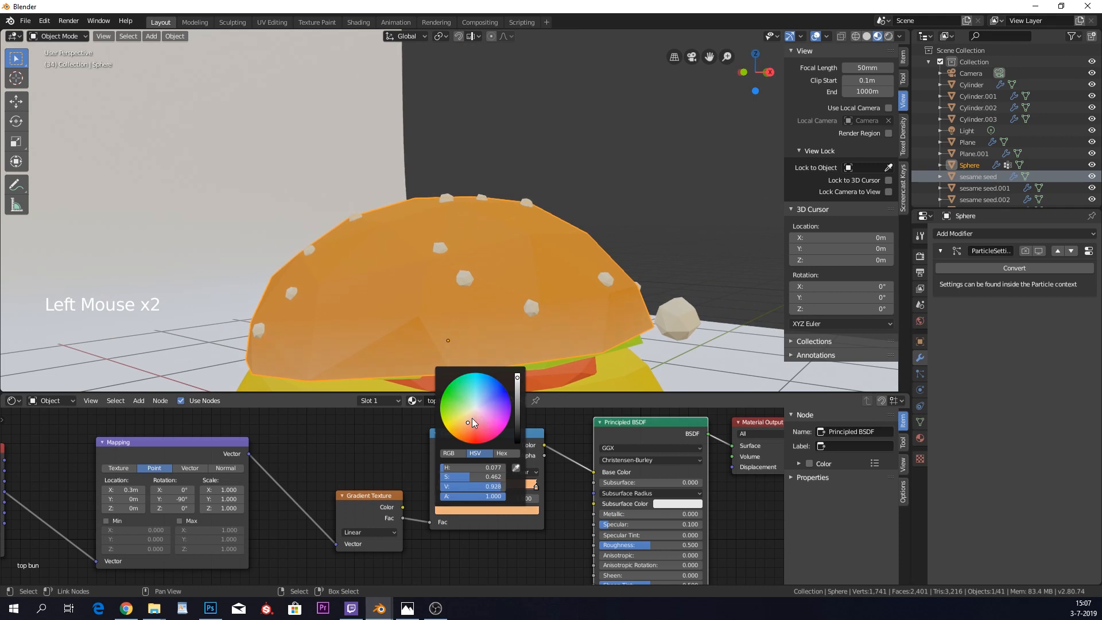
{"action": "left_click_drag", "start_coordinate": [472, 422], "coordinate": [469, 419]}
{"action": "left_click", "coordinate": [492, 510]}
- Set the Mapping node's X location to about 0.4 m and move the ramp's light end stop to position 0.586
{"action": "mouse_move", "coordinate": [560, 285]}
{"action": "middle_mouse_down"}
{"action": "mouse_move", "coordinate": [516, 291]}
{"action": "mouse_move", "coordinate": [547, 292]}
{"action": "middle_mouse_up"}
{"action": "middle_click_drag", "start_coordinate": [375, 468], "coordinate": [485, 455], "text": "shift"}
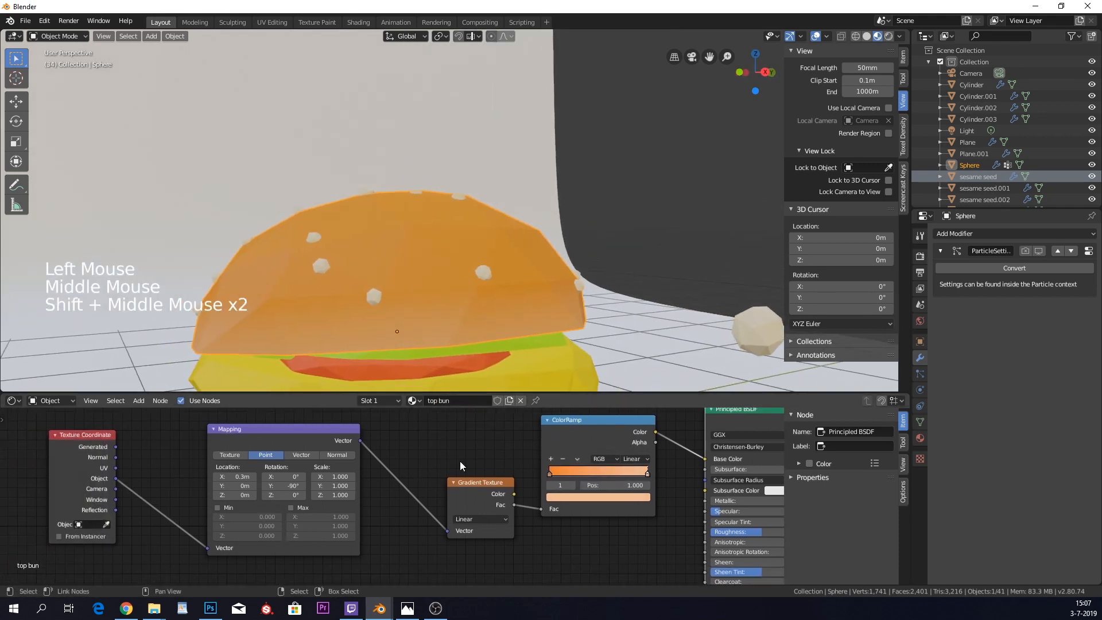
{"action": "mouse_move", "coordinate": [244, 477]}
{"action": "left_mouse_down"}
{"action": "mouse_move", "coordinate": [262, 476]}
{"action": "mouse_move", "coordinate": [252, 477]}
{"action": "left_mouse_up"}
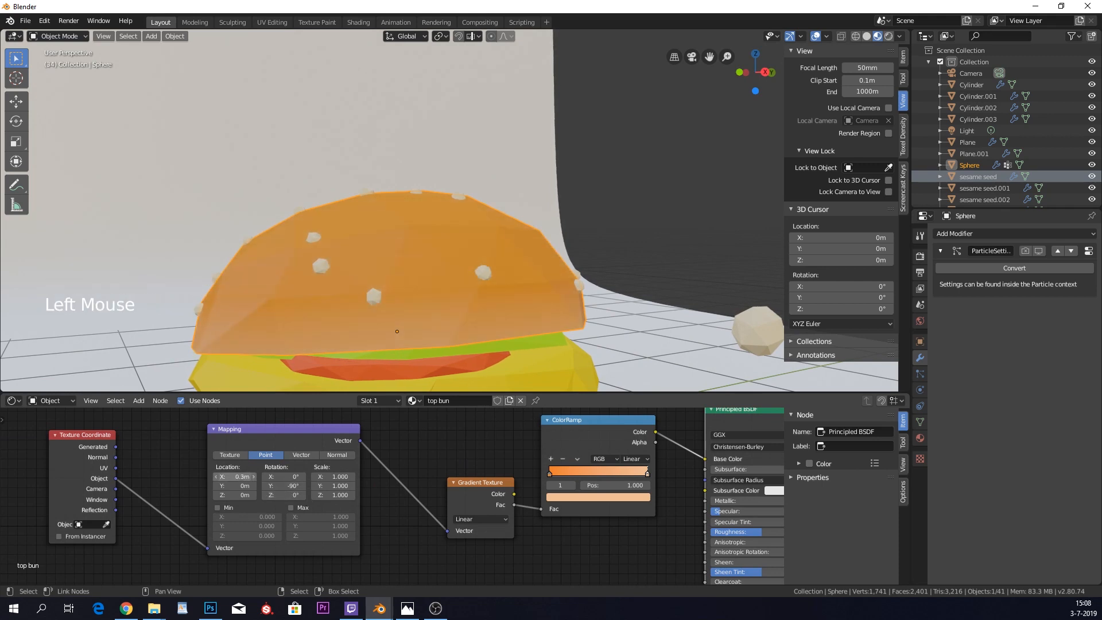
{"action": "left_click_drag", "start_coordinate": [647, 474], "coordinate": [603, 471]}
- Check the whole burger with its new top bun gradient through the scene camera
{"action": "scroll", "coordinate": [591, 316], "scroll_direction": "down", "scroll_amount": 3}
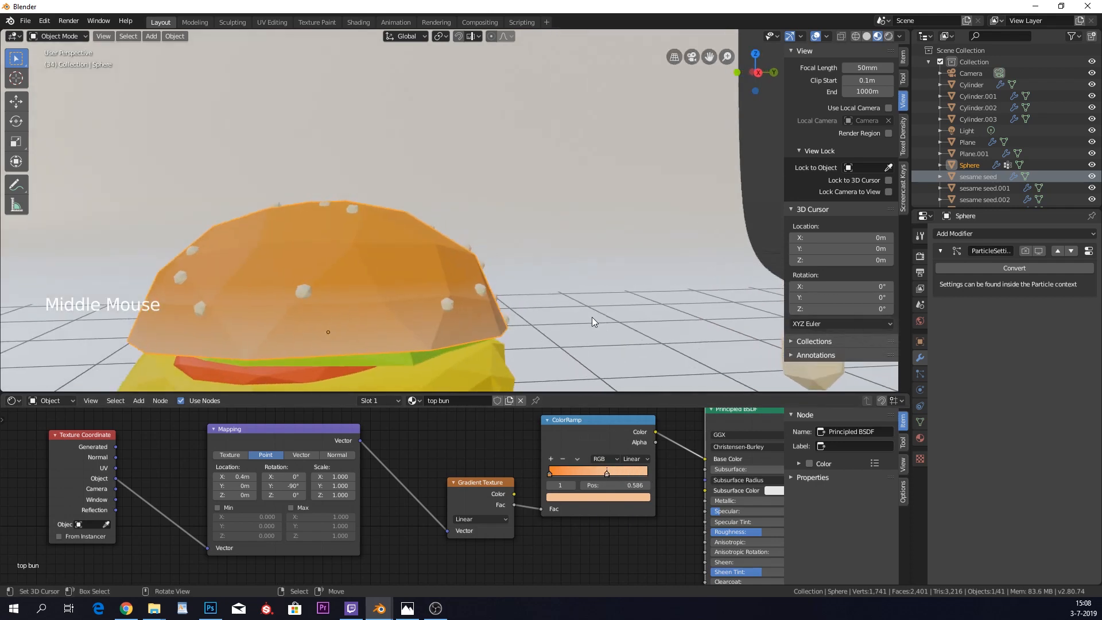
{"action": "middle_click_drag", "start_coordinate": [585, 318], "coordinate": [632, 309], "text": "shift"}
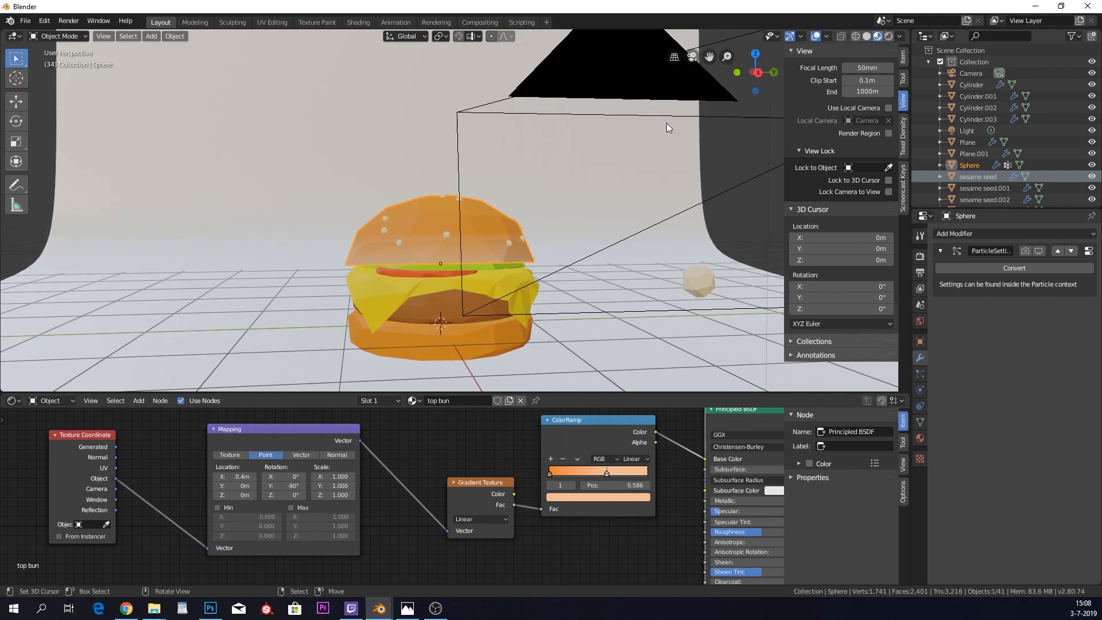
{"action": "key", "text": "KP_0"}
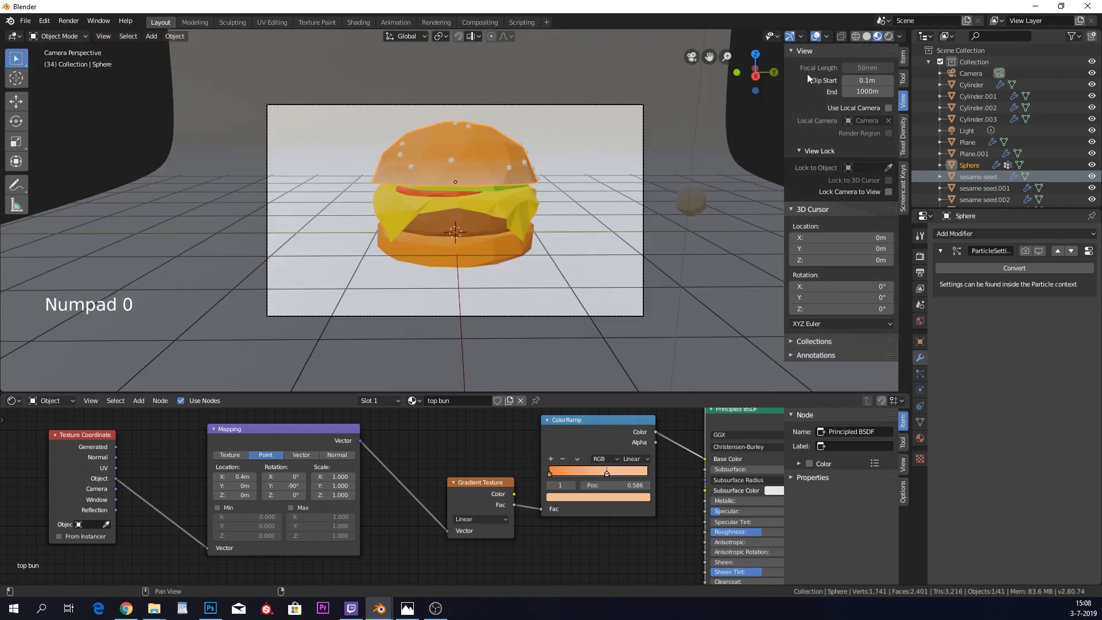
- Preview the burger in rendered shading and move the top bun ramp's light end stop to position 1.000
{"action": "left_click", "coordinate": [888, 37]}
{"action": "scroll", "coordinate": [618, 171], "scroll_direction": "up", "scroll_amount": 1}
{"action": "middle_click_drag", "start_coordinate": [617, 171], "coordinate": [588, 235], "text": "shift"}
{"action": "scroll", "coordinate": [604, 205], "scroll_direction": "up", "scroll_amount": 3}
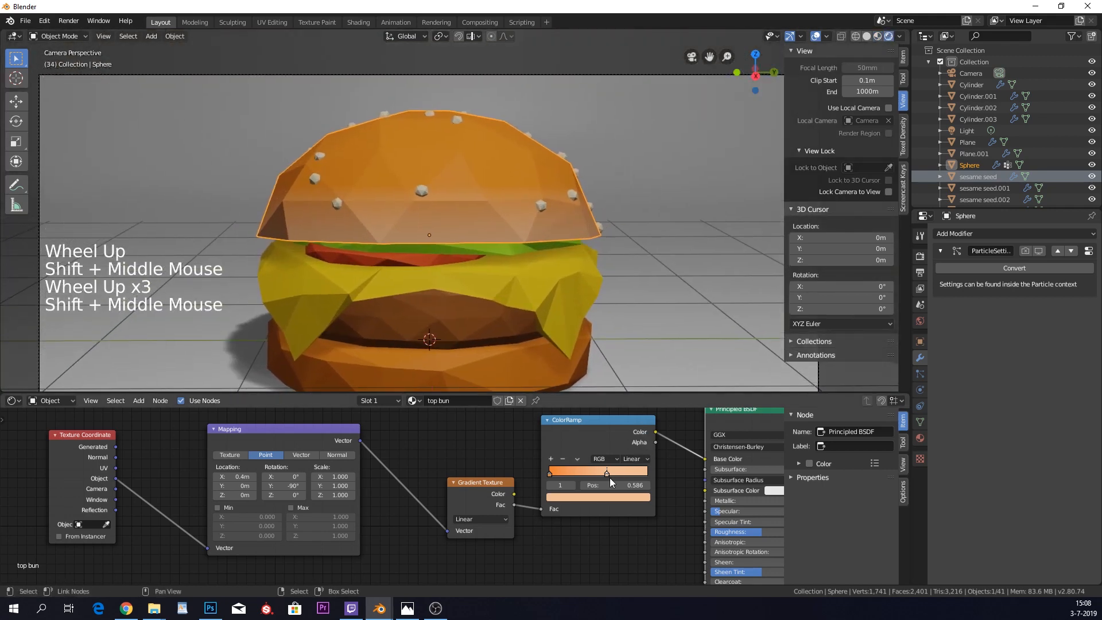
{"action": "left_click", "coordinate": [607, 477]}
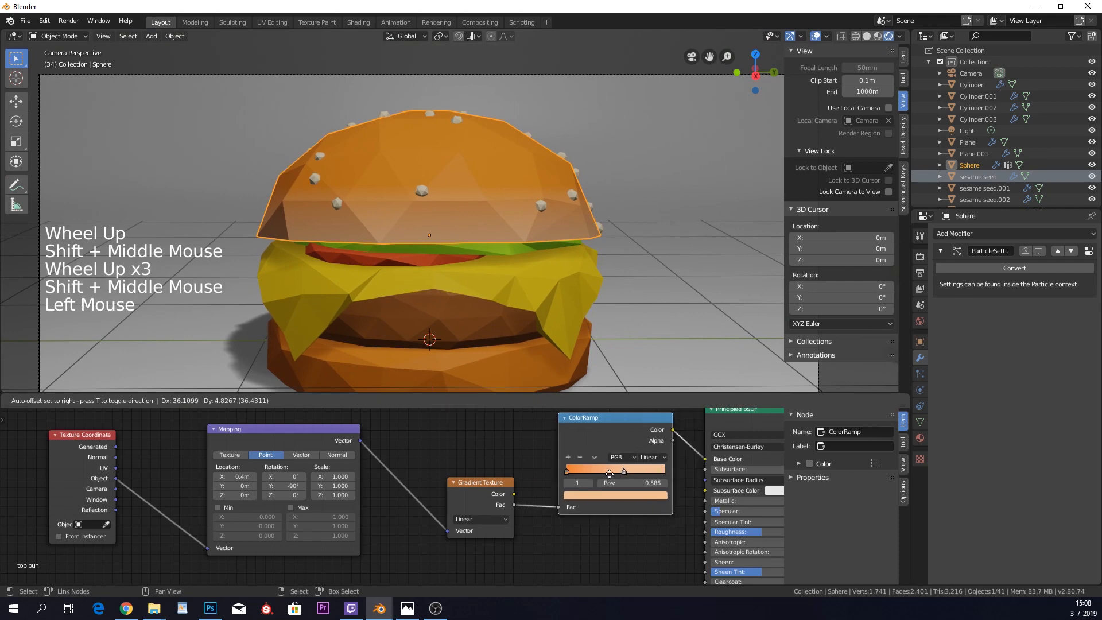
{"action": "left_click_drag", "start_coordinate": [608, 476], "coordinate": [660, 473]}
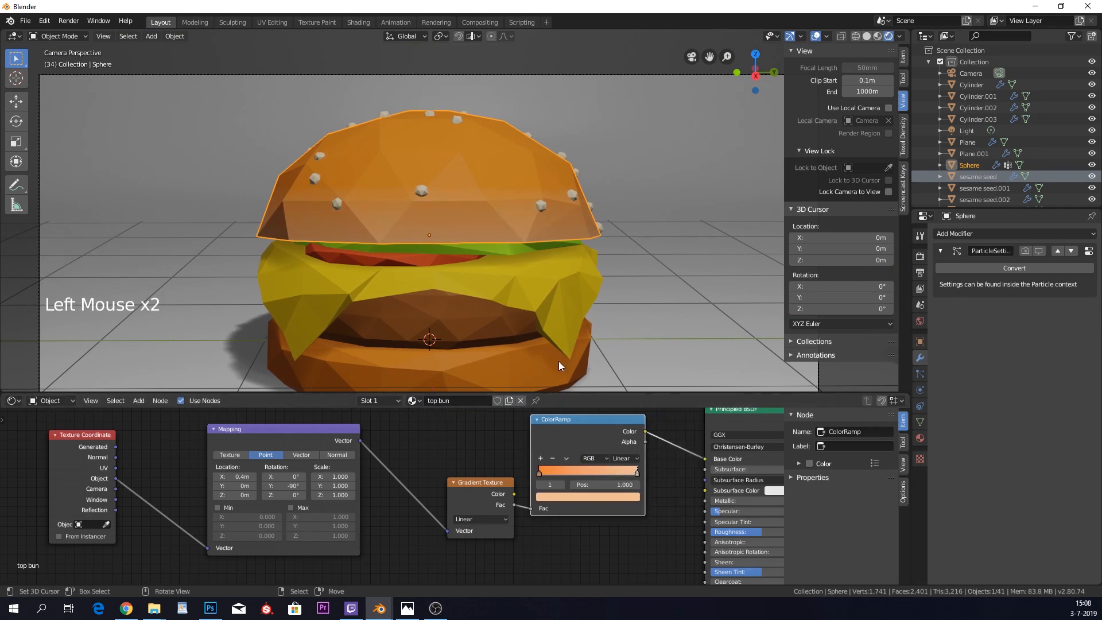
{"action": "scroll", "coordinate": [569, 324], "scroll_direction": "down", "scroll_amount": 4}
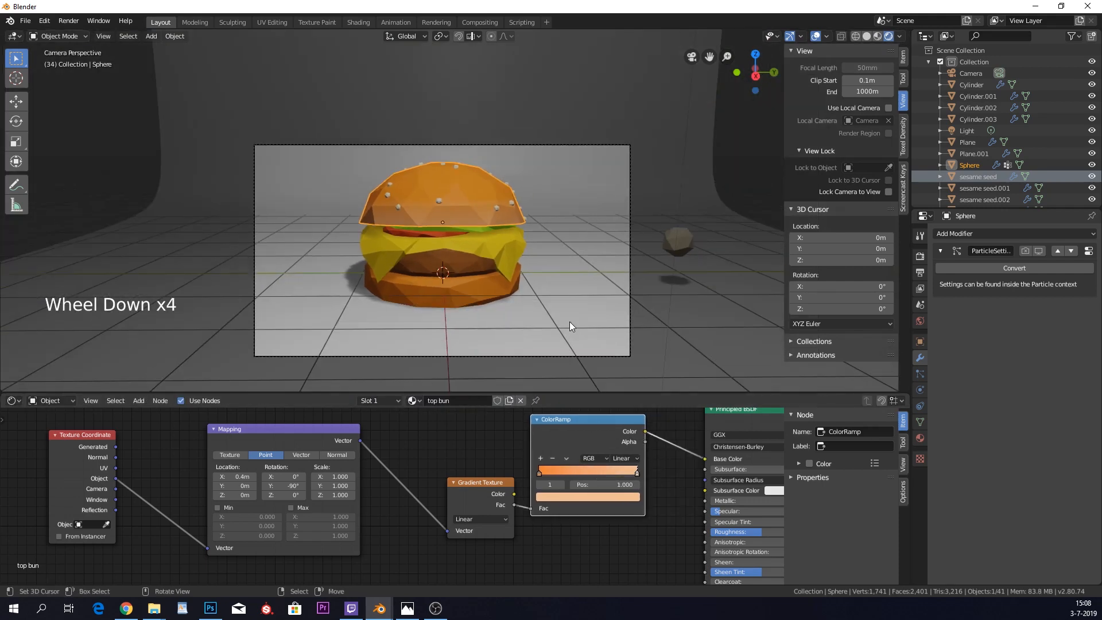
- Change the scene's render engine to Cycles and return the viewport to solid shading
{"action": "left_click", "coordinate": [920, 237]}
{"action": "left_click", "coordinate": [921, 258]}
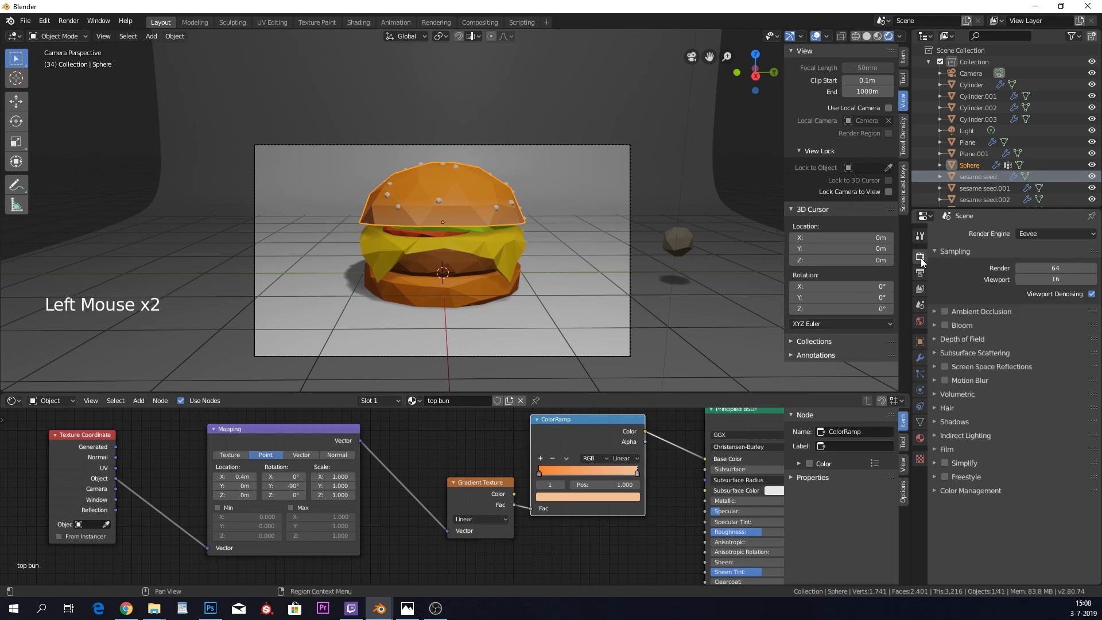
{"action": "left_click", "coordinate": [1030, 237]}
{"action": "left_click", "coordinate": [1040, 271]}
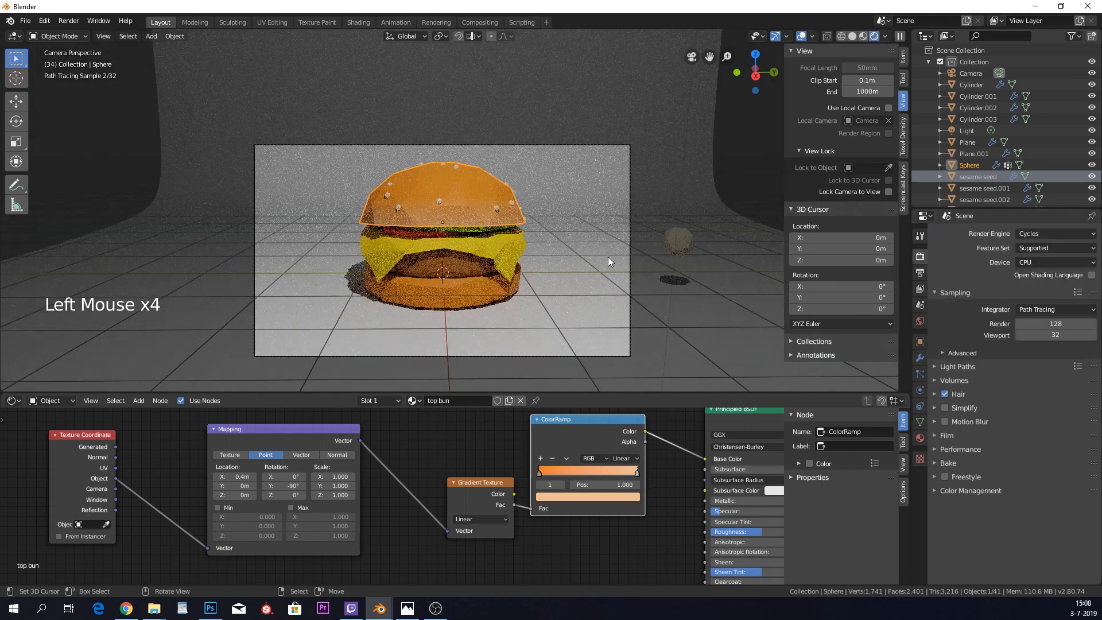
{"action": "left_click", "coordinate": [851, 36]}
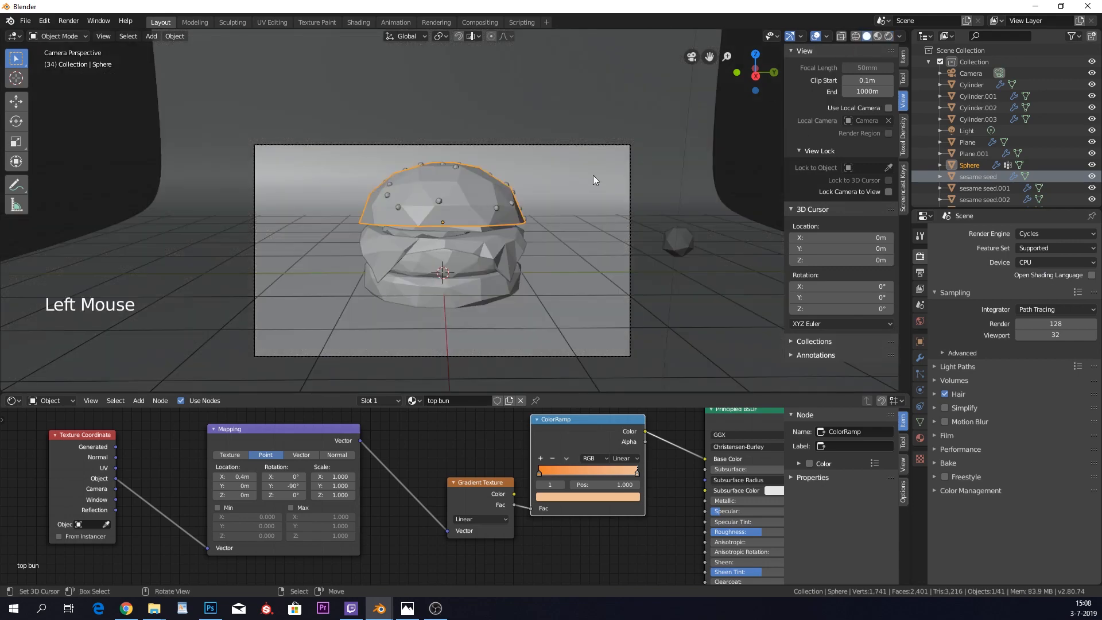
- Delete the scene's existing light object
{"action": "scroll", "coordinate": [594, 174], "scroll_direction": "down", "scroll_amount": 6}
{"action": "mouse_move", "coordinate": [593, 174]}
{"action": "middle_mouse_down"}
{"action": "mouse_move", "coordinate": [556, 184]}
{"action": "mouse_move", "coordinate": [467, 133]}
{"action": "mouse_move", "coordinate": [442, 242]}
{"action": "mouse_move", "coordinate": [419, 210]}
{"action": "mouse_move", "coordinate": [441, 208]}
{"action": "middle_mouse_up"}
{"action": "scroll", "coordinate": [554, 187], "scroll_direction": "down", "scroll_amount": 7}
{"action": "right_click", "coordinate": [425, 104]}
{"action": "key", "text": "x"}
{"action": "left_click", "coordinate": [425, 104]}
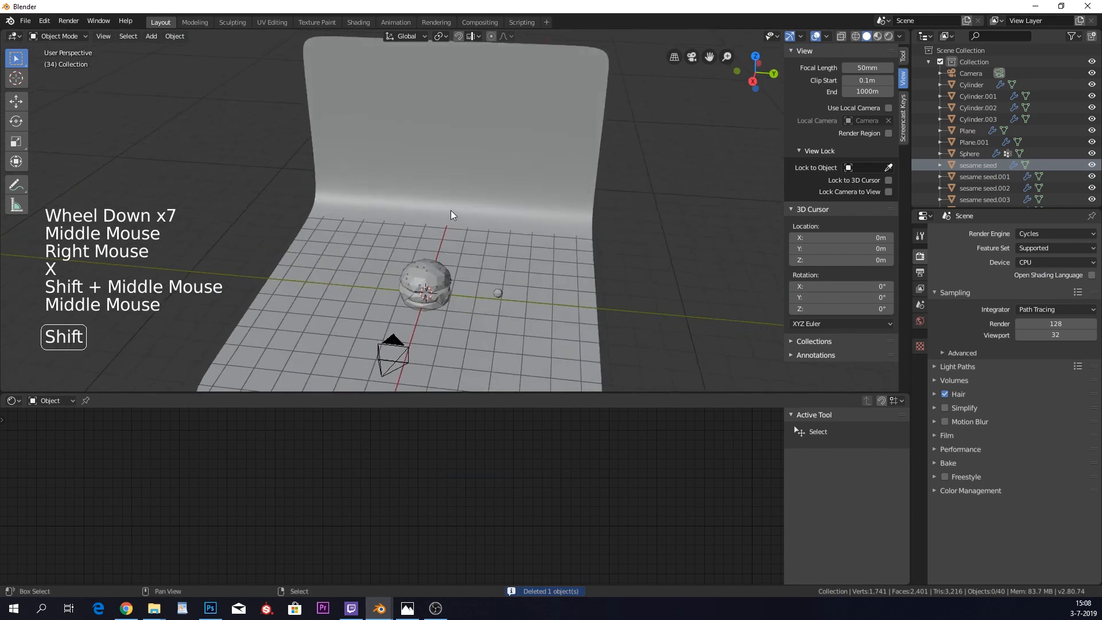
- Add a plane and move it above the floor, off to the side of the burger
{"action": "key", "text": "shift+a"}
{"action": "left_click", "coordinate": [500, 212]}
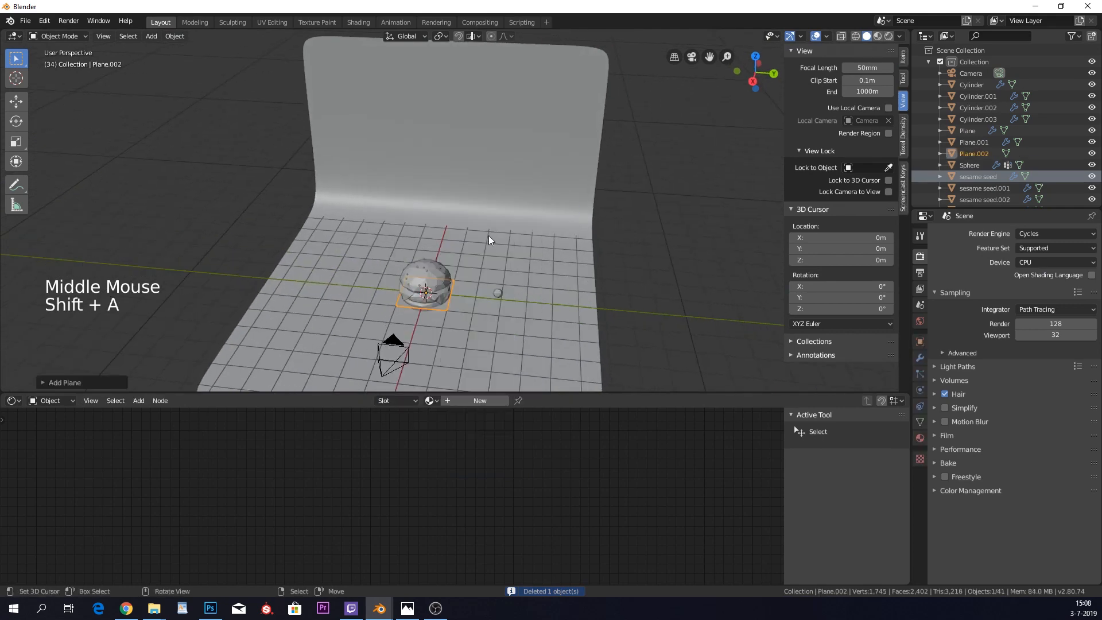
{"action": "key", "text": "g"}
{"action": "left_click", "coordinate": [485, 226]}
{"action": "middle_click_drag", "start_coordinate": [484, 226], "coordinate": [541, 207]}
{"action": "key", "text": "g"}
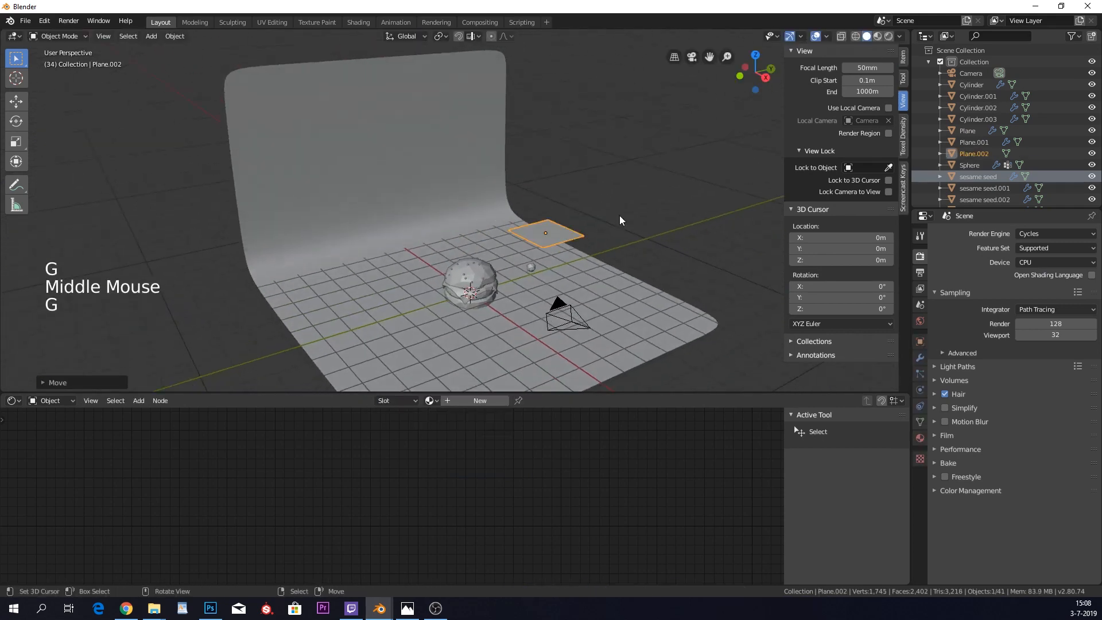
{"action": "left_click", "coordinate": [620, 221]}
- Rotate the new plane, including around its local X axis, so it tilts toward the burger
{"action": "key", "text": "r"}
{"action": "left_click", "coordinate": [594, 276]}
{"action": "key", "text": "r"}
{"action": "key", "text": "y"}
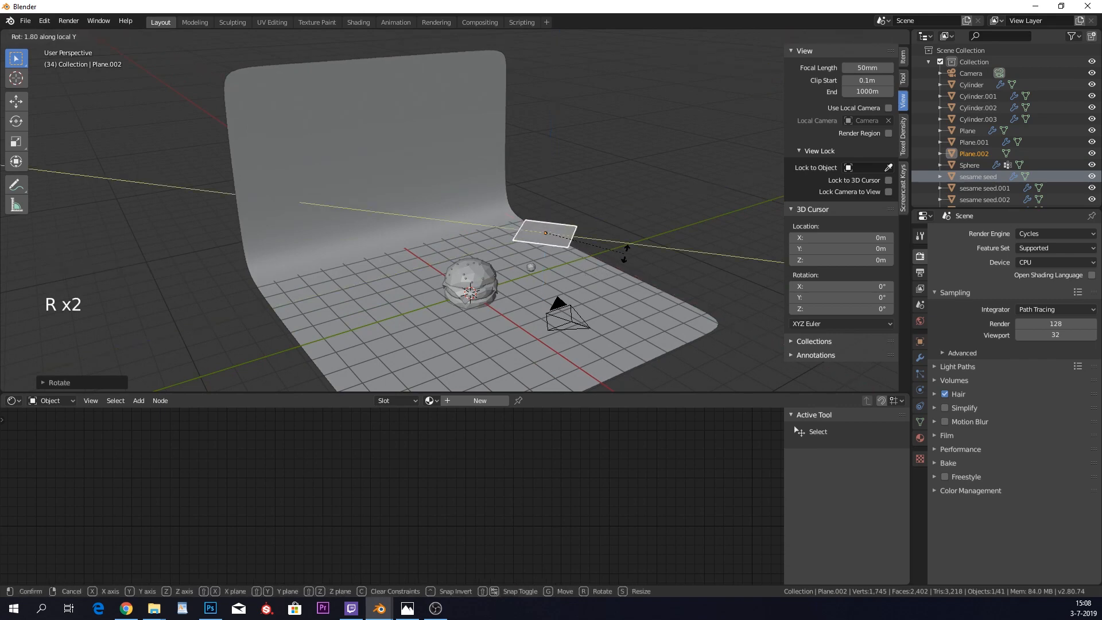
{"action": "key", "text": "x"}
{"action": "key", "text": "x"}
{"action": "left_click", "coordinate": [609, 328]}
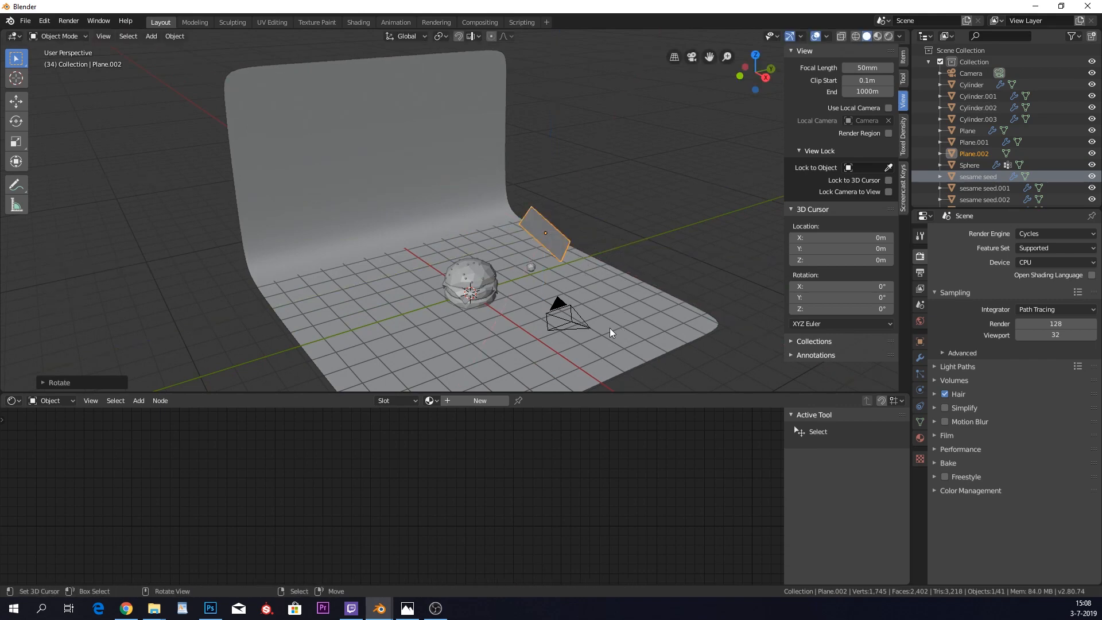
- Create a new material named "key light" on the tilted plane and bring its shader nodes into view
{"action": "left_click", "coordinate": [487, 401]}
{"action": "left_click", "coordinate": [463, 402]}
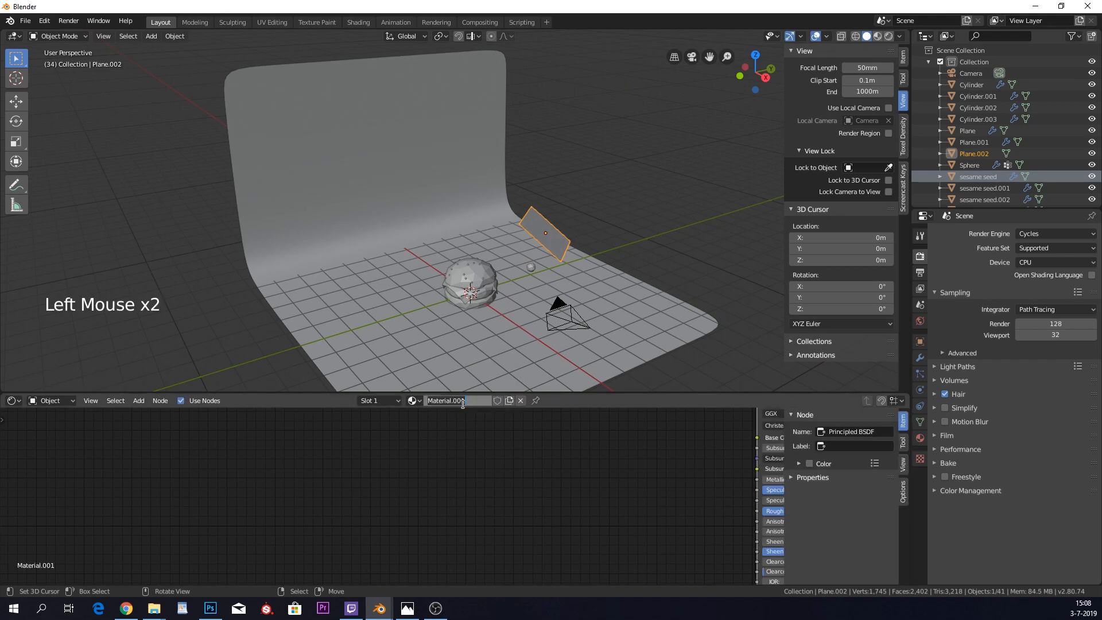
{"action": "type", "text": "key light"}
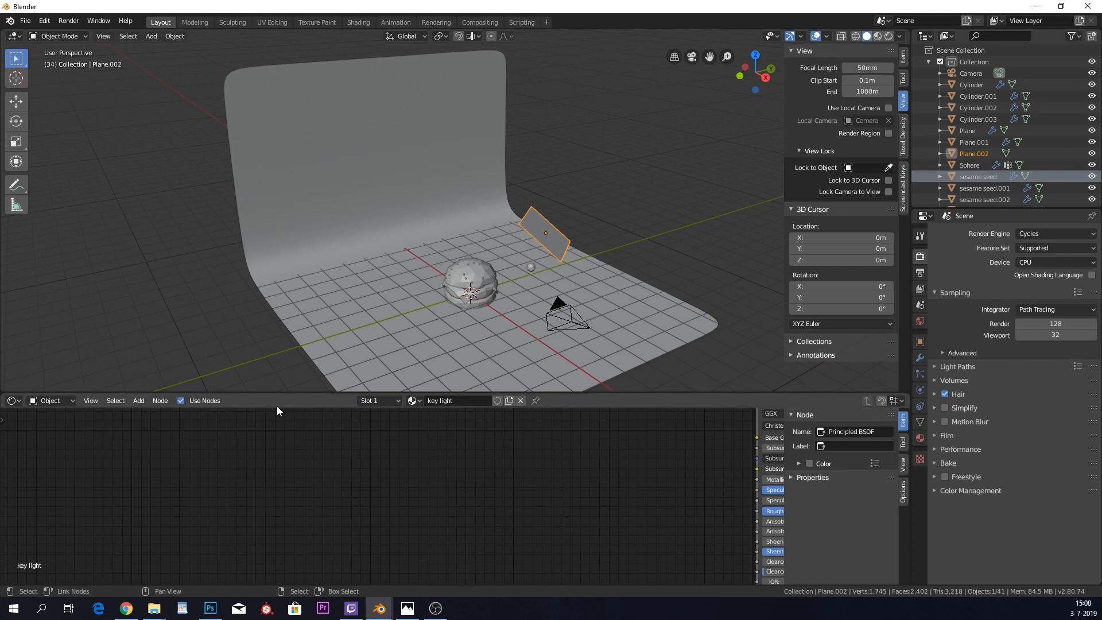
{"action": "middle_click_drag", "start_coordinate": [274, 439], "coordinate": [103, 462]}
{"action": "middle_click_drag", "start_coordinate": [511, 465], "coordinate": [333, 466]}
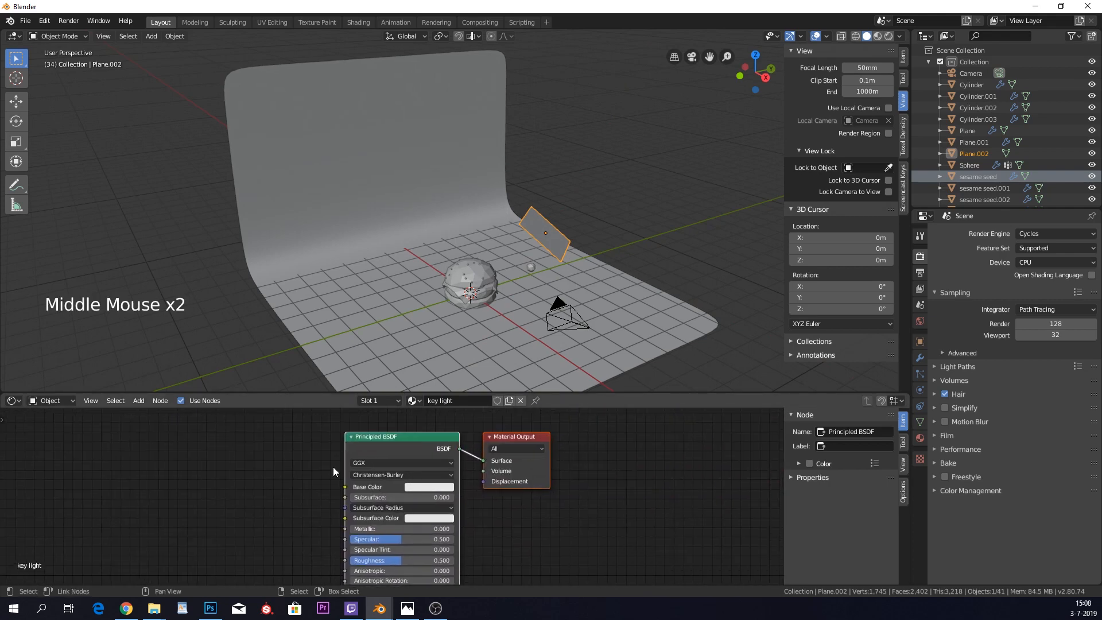
{"action": "left_click", "coordinate": [391, 449]}
{"action": "key", "text": "Delete"}
{"action": "key", "text": "shift+a"}
{"action": "key", "text": "ctrl+z"}
{"action": "key", "text": "ctrl+z"}
{"action": "key", "text": "ctrl+z"}
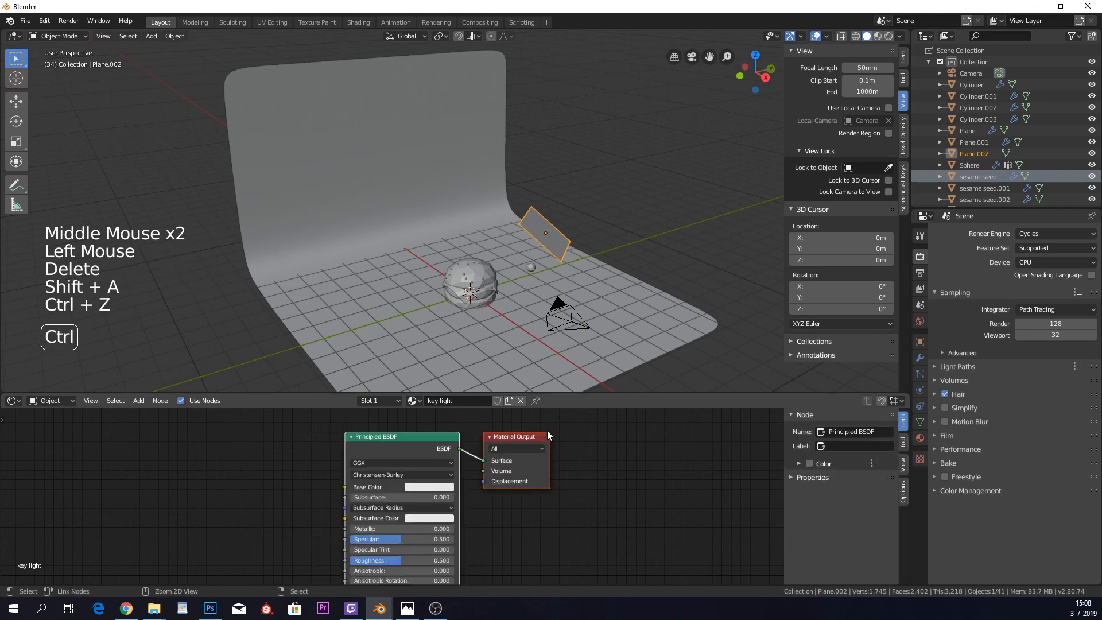
{"action": "left_click", "coordinate": [406, 451]}
{"action": "right_click", "coordinate": [449, 439]}
{"action": "key", "text": "a"}
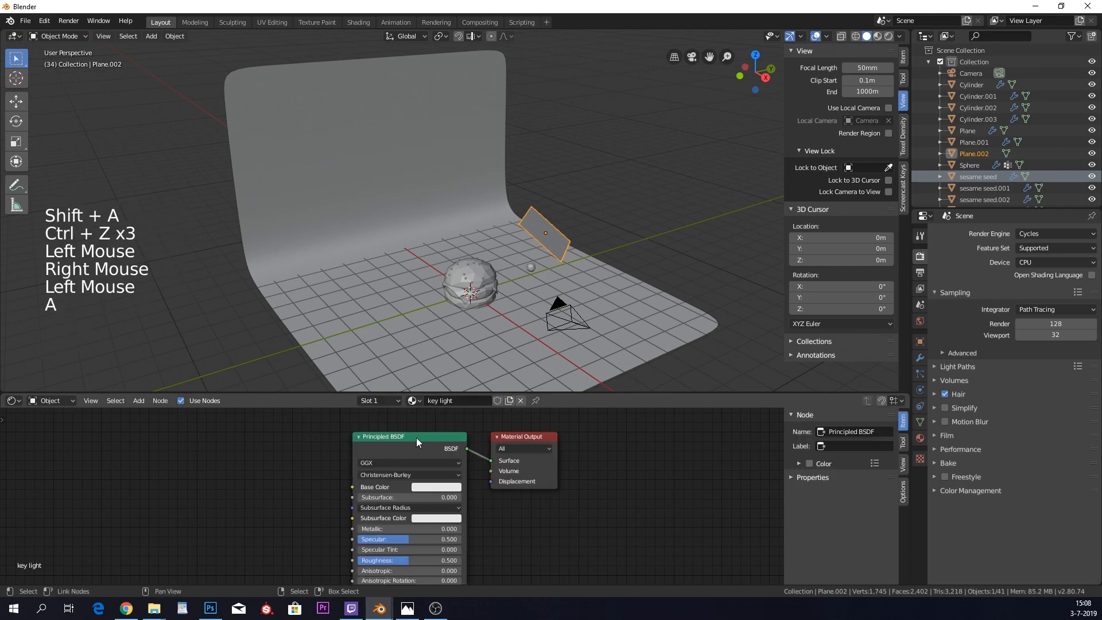
- Replace the key light's Principled BSDF with an Emission shader connected to the Material Output's Surface input
{"action": "left_click_drag", "start_coordinate": [415, 437], "coordinate": [389, 449]}
{"action": "key", "text": "Delete"}
{"action": "key", "text": "shift+a"}
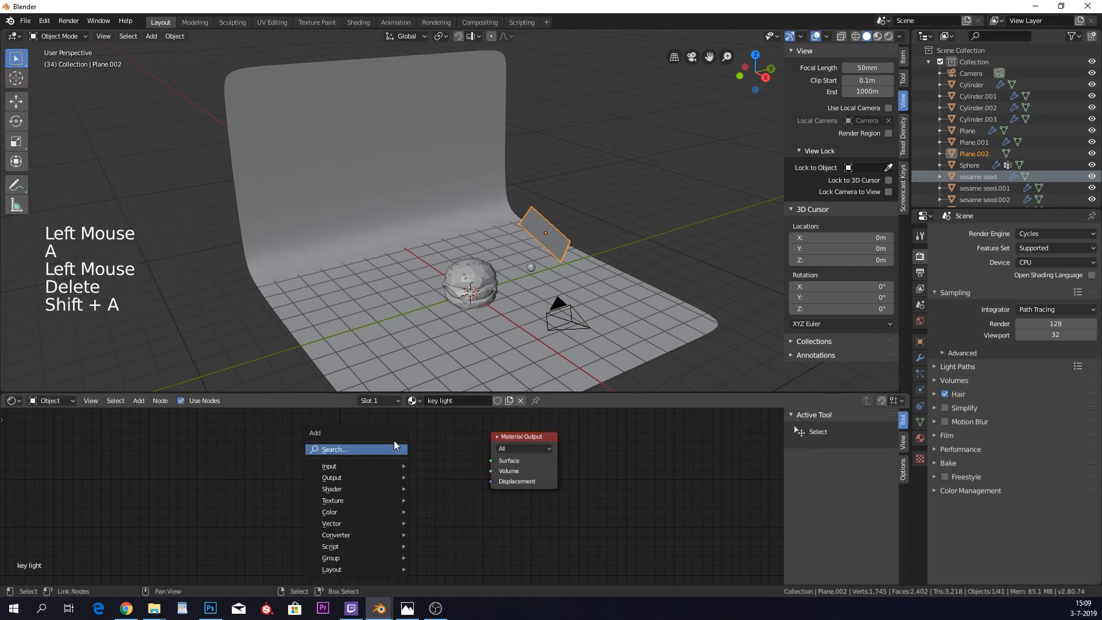
{"action": "left_click", "coordinate": [392, 442]}
{"action": "type", "text": "em"}
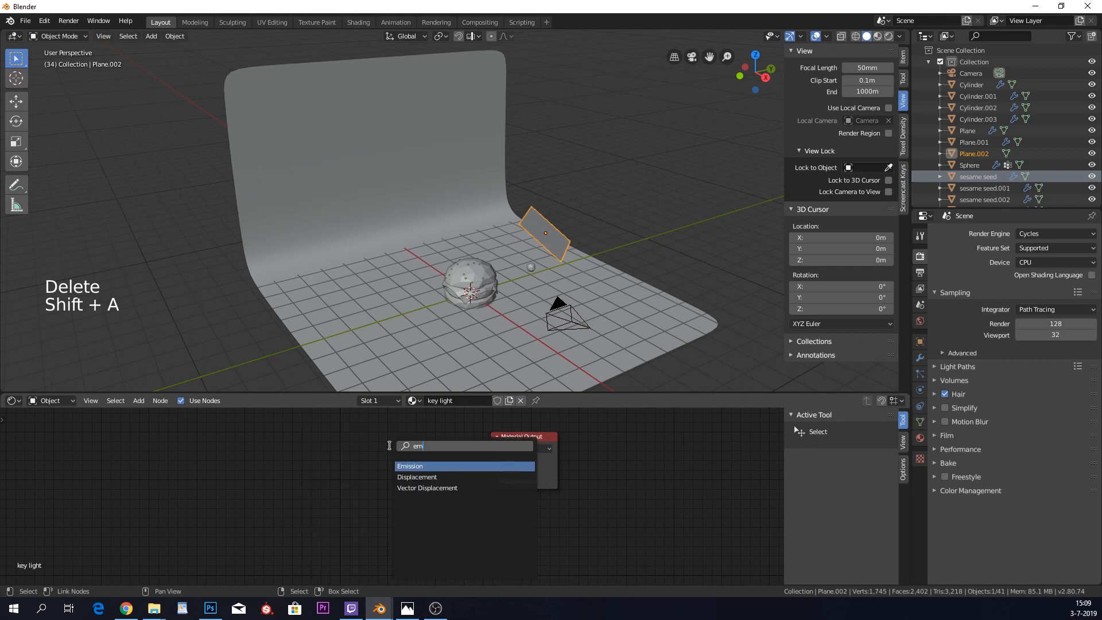
{"action": "key", "text": "Return"}
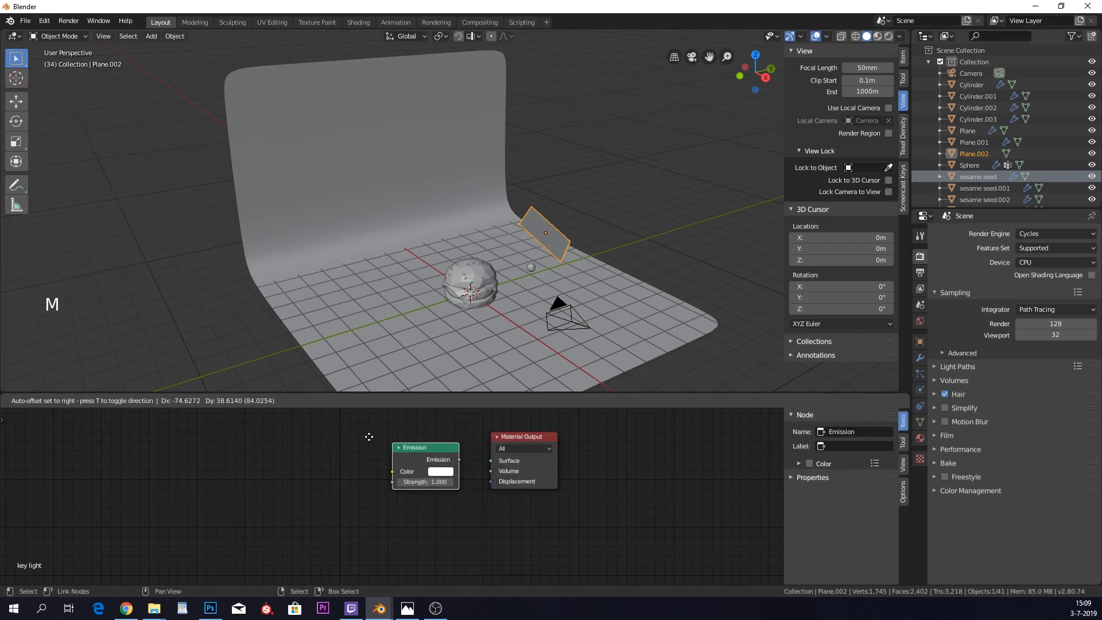
{"action": "left_click", "coordinate": [369, 438]}
{"action": "left_click_drag", "start_coordinate": [429, 452], "coordinate": [492, 464]}
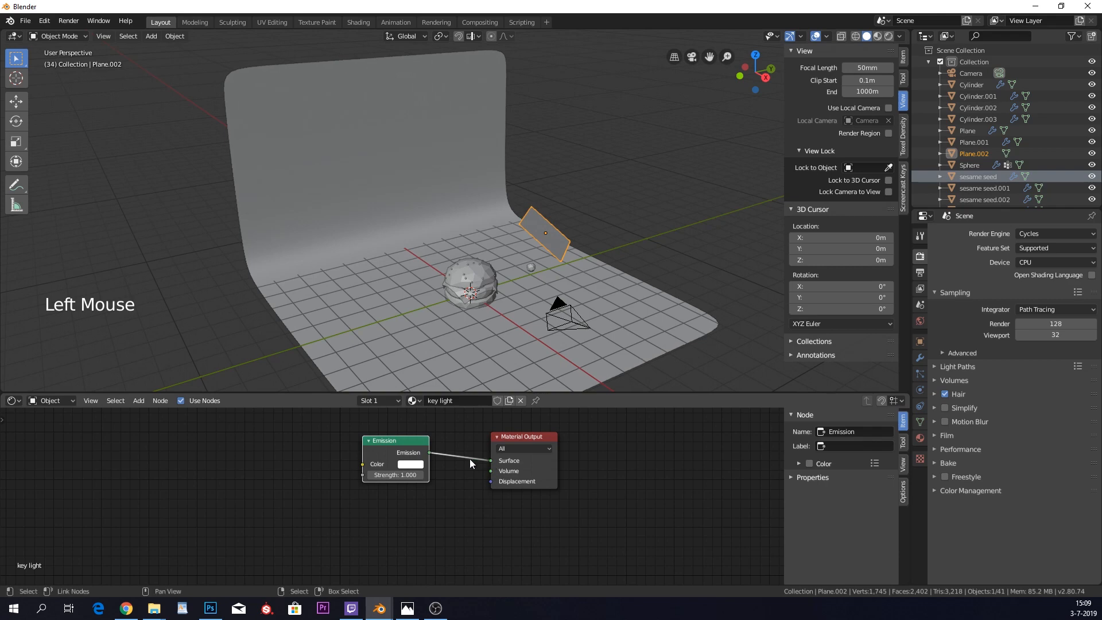
- Preview the scene through the camera in rendered shading and set the key light's emission strength to 5.8
{"action": "middle_click_drag", "start_coordinate": [520, 312], "coordinate": [525, 294]}
{"action": "scroll", "coordinate": [517, 285], "scroll_direction": "up", "scroll_amount": 4}
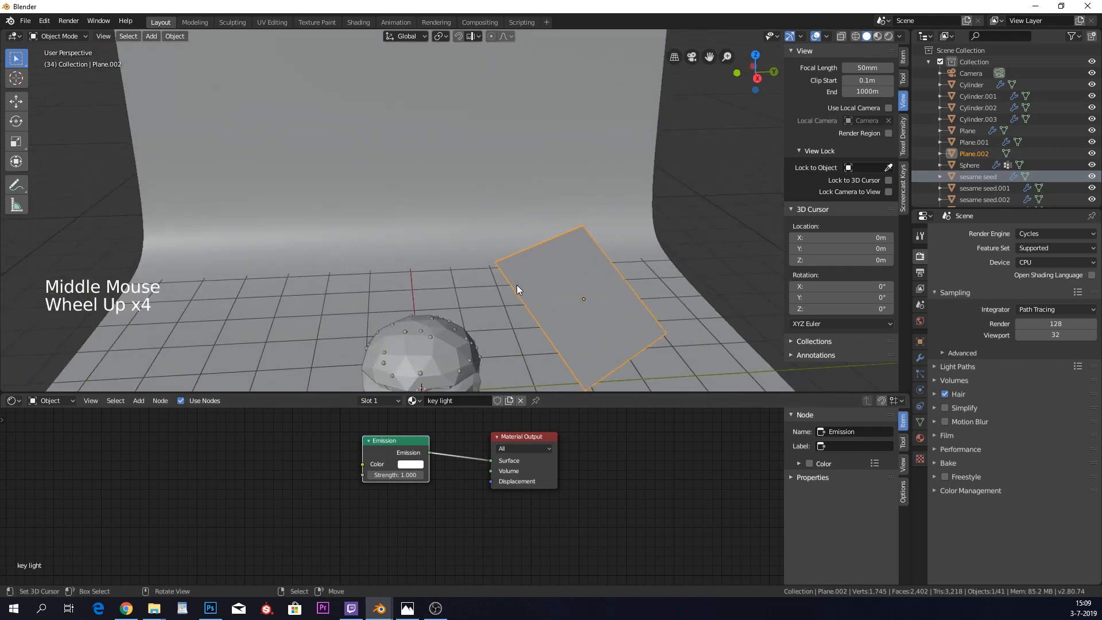
{"action": "key", "text": "KP_0"}
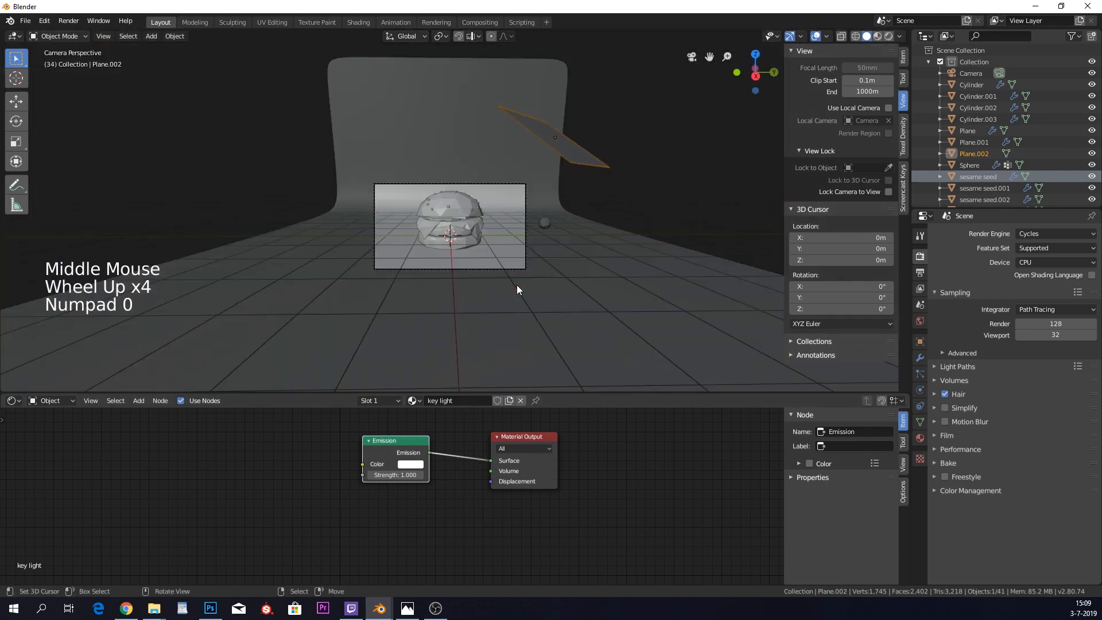
{"action": "left_click", "coordinate": [886, 36]}
{"action": "scroll", "coordinate": [614, 185], "scroll_direction": "up", "scroll_amount": 7}
{"action": "scroll", "coordinate": [590, 250], "scroll_direction": "down", "scroll_amount": 3}
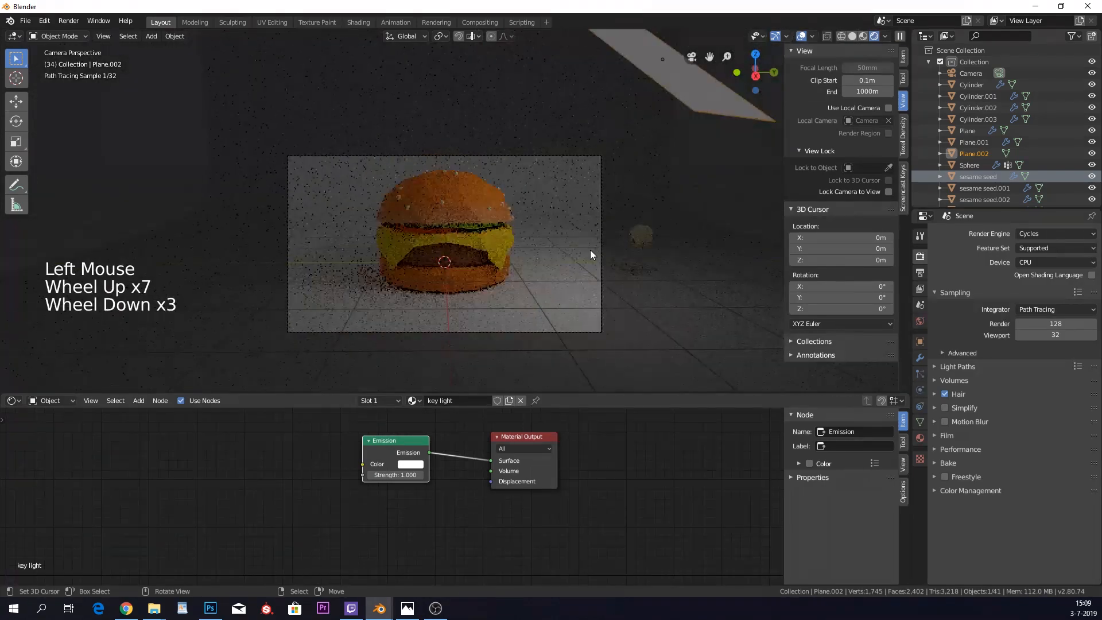
{"action": "scroll", "coordinate": [590, 250], "scroll_direction": "down", "scroll_amount": 2}
{"action": "left_click_drag", "start_coordinate": [395, 474], "coordinate": [459, 475]}
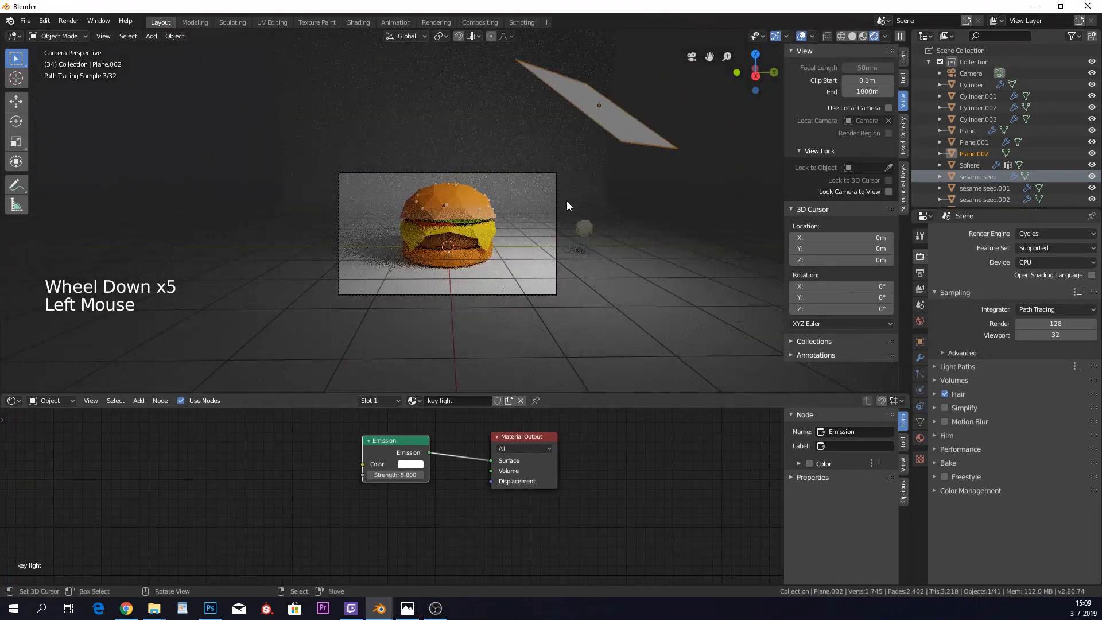
- In solid shading, duplicate the key light plane to the opposite side of the burger and rotate the copy to face it
{"action": "mouse_move", "coordinate": [566, 201]}
{"action": "middle_mouse_down"}
{"action": "mouse_move", "coordinate": [595, 177]}
{"action": "mouse_move", "coordinate": [593, 192]}
{"action": "mouse_move", "coordinate": [597, 170]}
{"action": "middle_mouse_up"}
{"action": "scroll", "coordinate": [592, 192], "scroll_direction": "down", "scroll_amount": 6}
{"action": "left_click", "coordinate": [852, 35]}
{"action": "key", "text": "shift+d"}
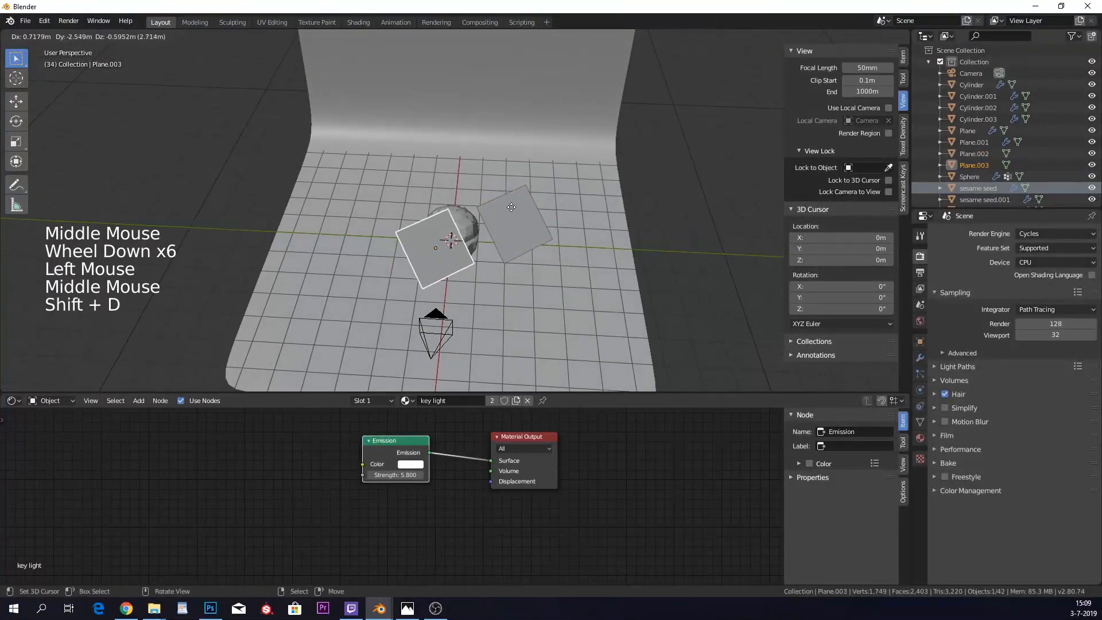
{"action": "key", "text": "r"}
{"action": "left_click", "coordinate": [394, 281]}
{"action": "middle_click_drag", "start_coordinate": [395, 282], "coordinate": [449, 197]}
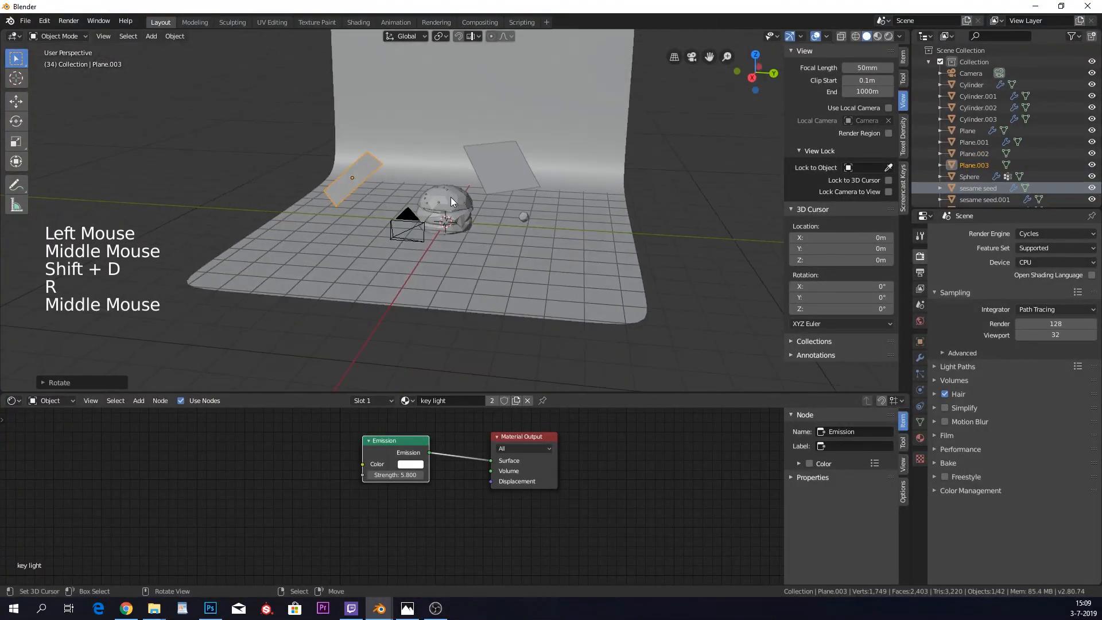
{"action": "key", "text": "r"}
{"action": "left_click", "coordinate": [507, 153]}
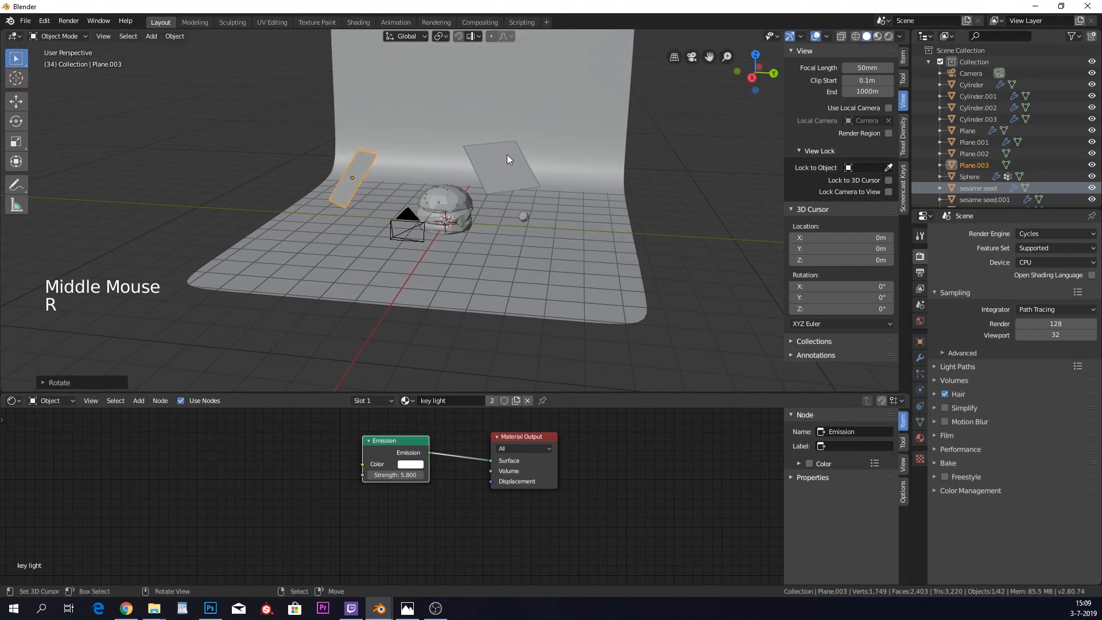
- Rotate the original key light plane to a steeper angle and reposition it beside the burger
{"action": "right_click", "coordinate": [507, 154]}
{"action": "middle_click_drag", "start_coordinate": [507, 154], "coordinate": [620, 189]}
{"action": "key", "text": "r"}
{"action": "left_click", "coordinate": [622, 202]}
{"action": "key", "text": "g"}
{"action": "left_click", "coordinate": [626, 220]}
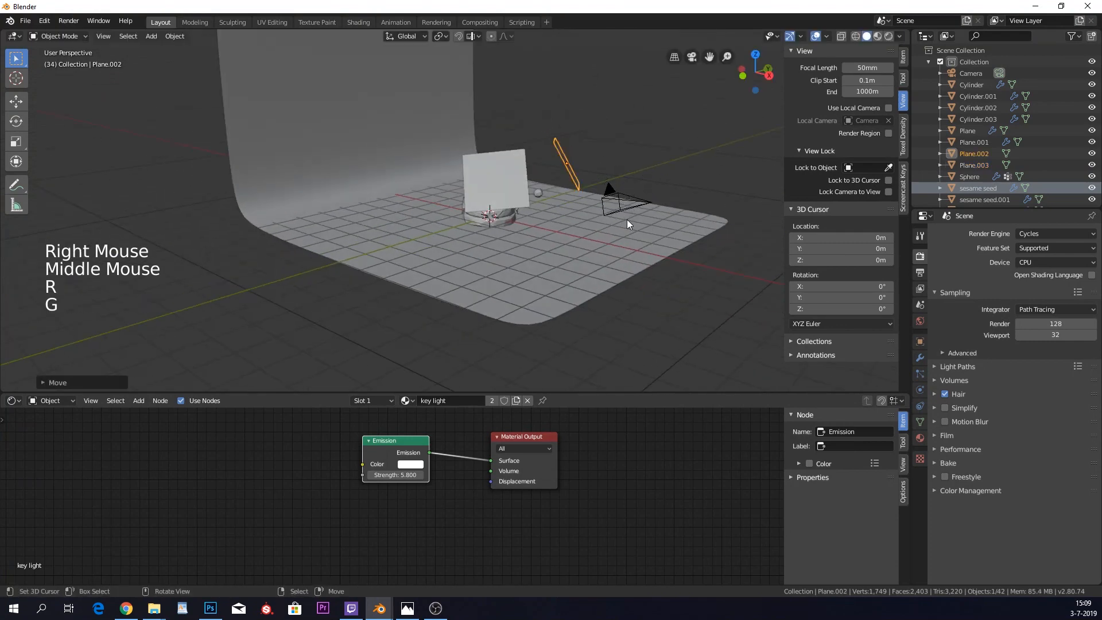
- Scale up the duplicated light plane and move it on its side of the burger
{"action": "right_click", "coordinate": [516, 171]}
{"action": "key", "text": "s"}
{"action": "left_click", "coordinate": [552, 149]}
{"action": "middle_click_drag", "start_coordinate": [552, 149], "coordinate": [459, 230]}
{"action": "key", "text": "g"}
{"action": "left_click", "coordinate": [437, 174]}
- Give the duplicated plane its own material copy named "fill light" and set its emission strength to 0.8
{"action": "left_click", "coordinate": [491, 400]}
{"action": "left_click", "coordinate": [449, 400]}
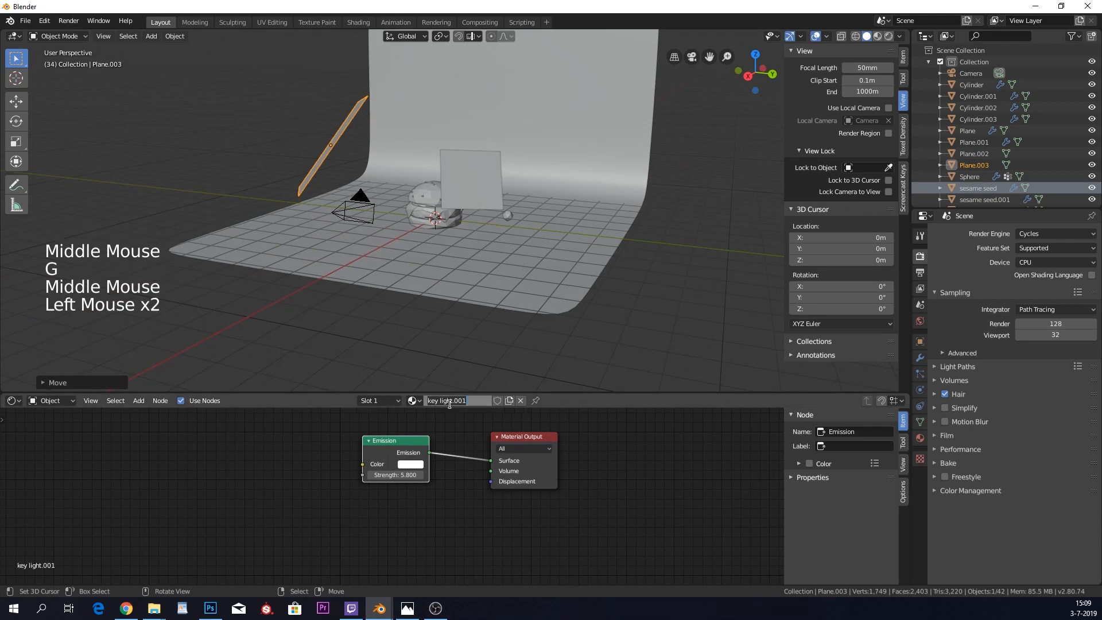
{"action": "type", "text": "fill ligth"}
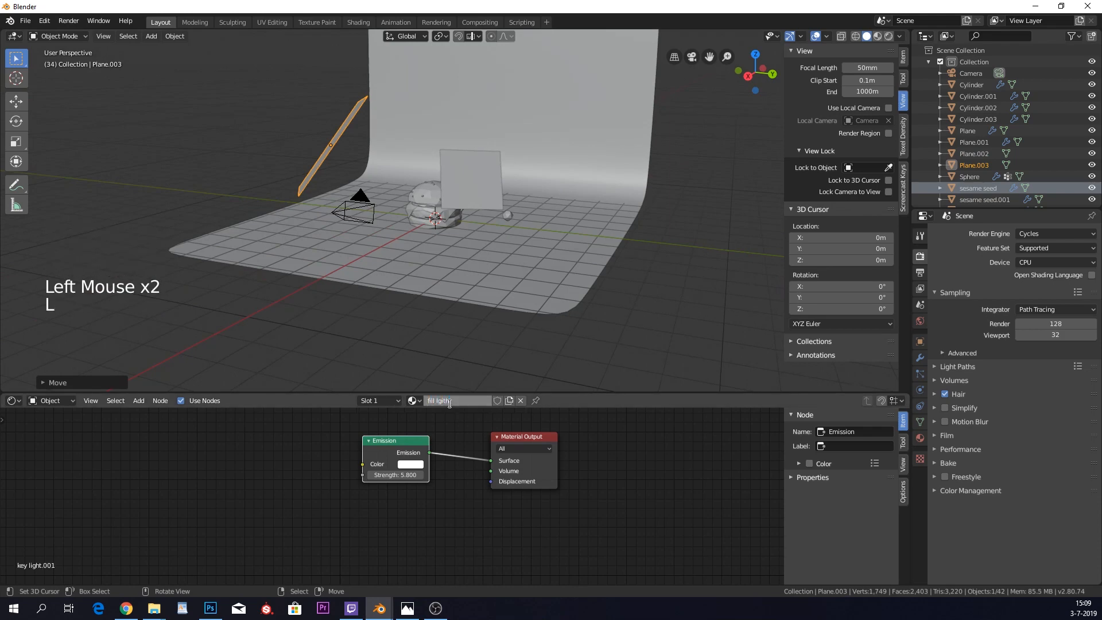
{"action": "key", "text": "BackSpace"}
{"action": "key", "text": "BackSpace"}
{"action": "key", "text": "BackSpace"}
{"action": "key", "text": "BackSpace"}
{"action": "type", "text": "ight"}
{"action": "key", "text": "Return"}
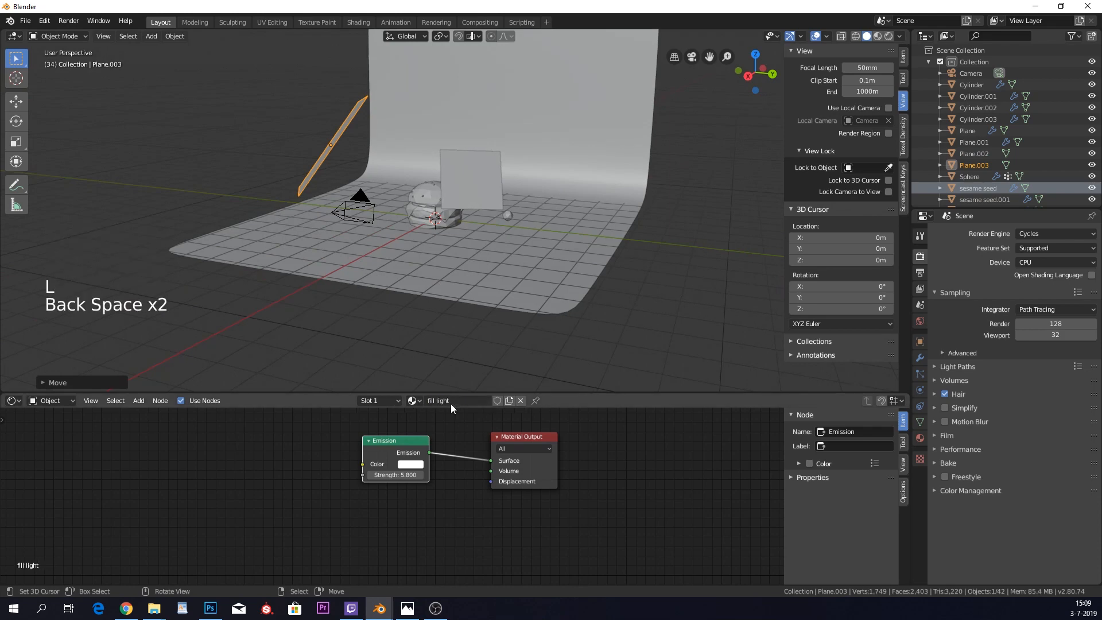
{"action": "left_click_drag", "start_coordinate": [400, 475], "coordinate": [321, 475]}
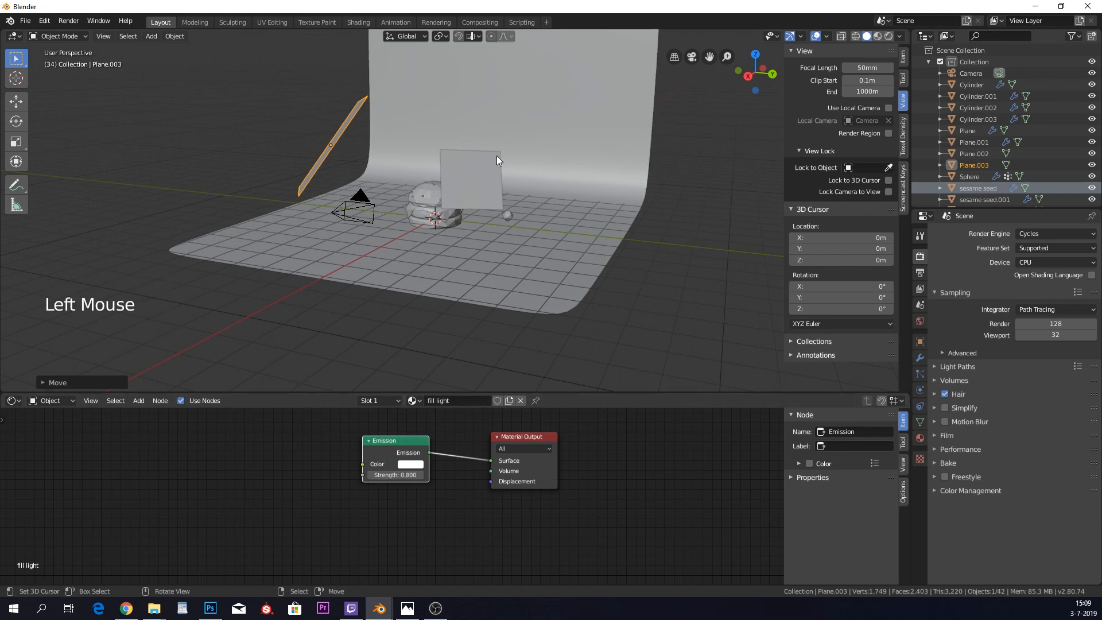
{"action": "middle_click_drag", "start_coordinate": [497, 156], "coordinate": [443, 144]}
{"action": "middle_click_drag", "start_coordinate": [391, 256], "coordinate": [474, 210], "text": "shift"}
{"action": "scroll", "coordinate": [449, 237], "scroll_direction": "up", "scroll_amount": 7}
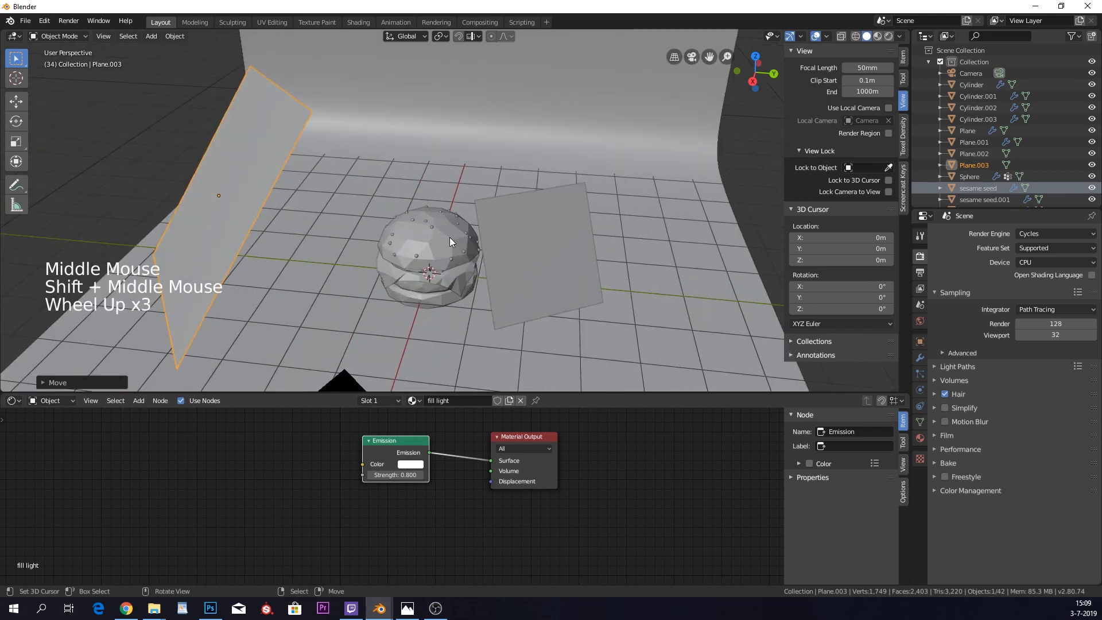
{"action": "scroll", "coordinate": [310, 288], "scroll_direction": "down", "scroll_amount": 5}
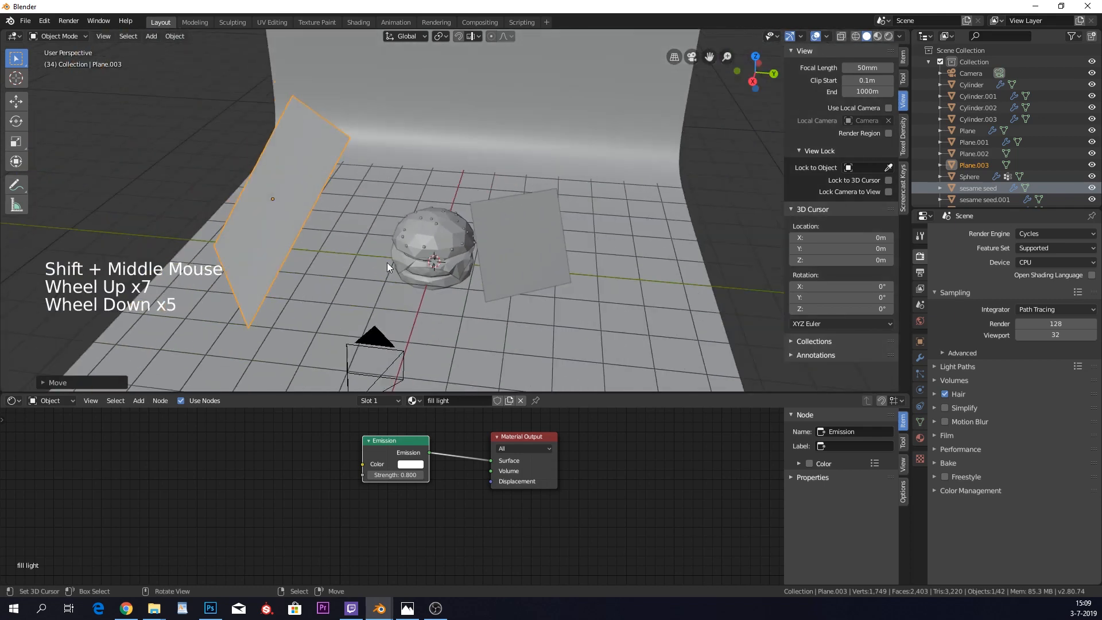
- Move the key light plane, scale it down and rotate it on its side of the burger
{"action": "middle_click_drag", "start_coordinate": [387, 263], "coordinate": [419, 241]}
{"action": "middle_click_drag", "start_coordinate": [746, 115], "coordinate": [534, 225]}
{"action": "right_click", "coordinate": [574, 294]}
{"action": "key", "text": "g"}
{"action": "key", "text": "s"}
{"action": "key", "text": "g"}
{"action": "key", "text": "r"}
{"action": "left_click", "coordinate": [546, 280]}
- Duplicate the fill light plane and place the rotated copy behind the burger, near the backdrop
{"action": "scroll", "coordinate": [475, 257], "scroll_direction": "down", "scroll_amount": 3}
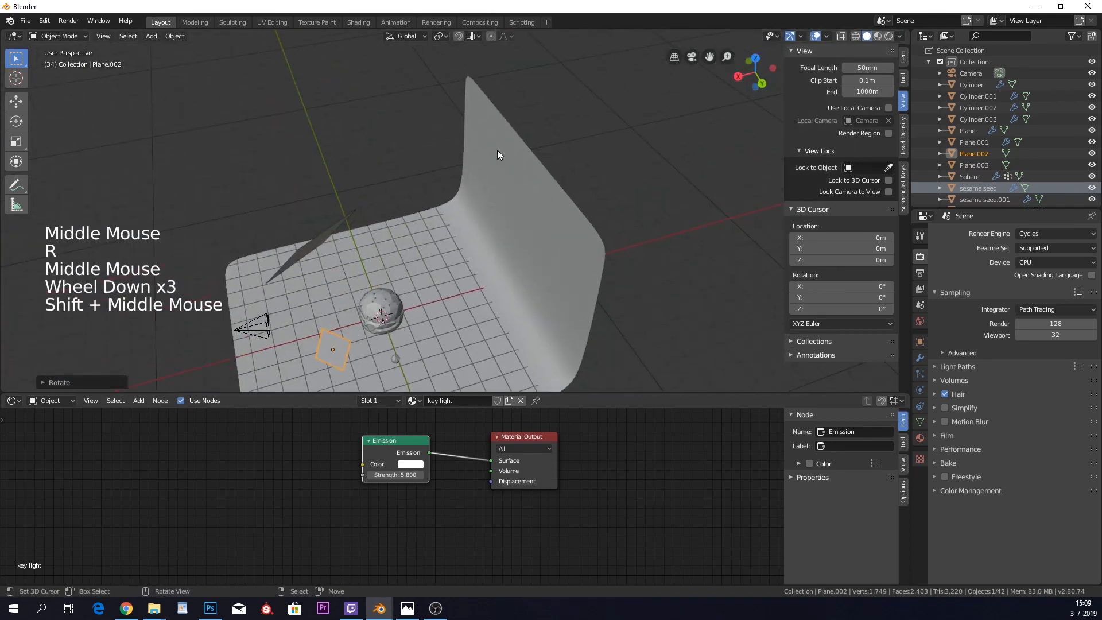
{"action": "right_click", "coordinate": [312, 242]}
{"action": "key", "text": "shift+d"}
{"action": "key", "text": "r"}
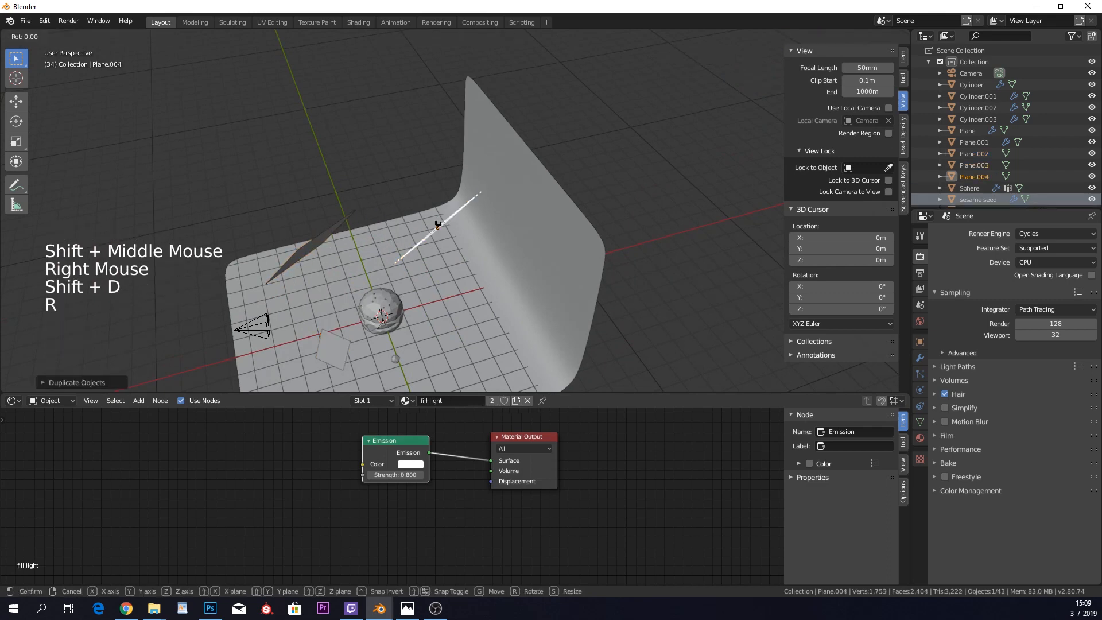
{"action": "left_click", "coordinate": [472, 254]}
{"action": "middle_click_drag", "start_coordinate": [471, 254], "coordinate": [575, 218]}
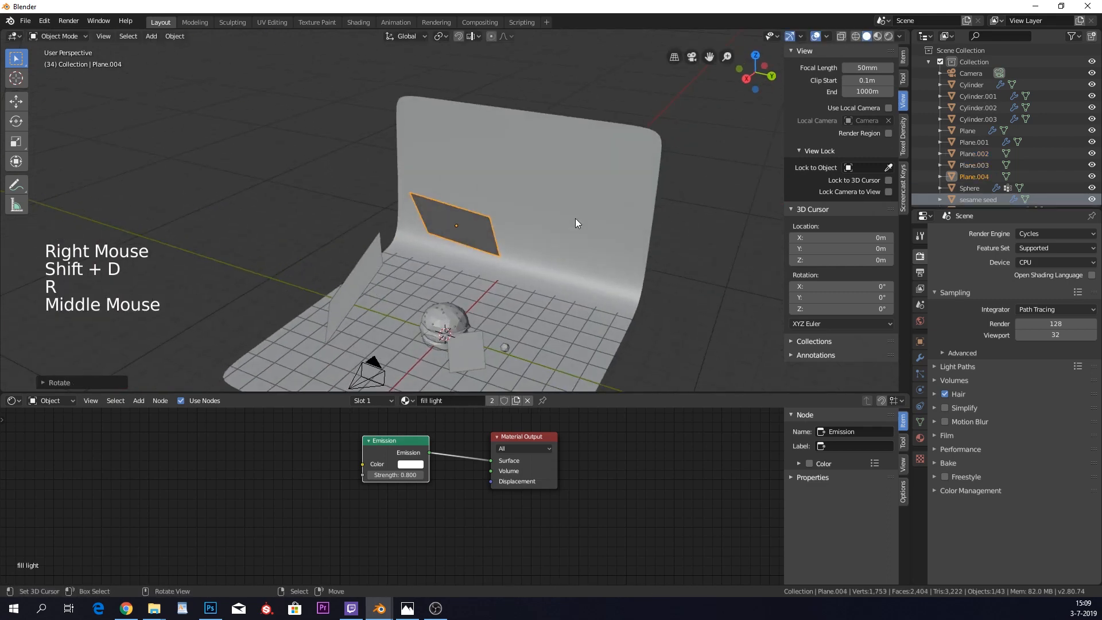
- Scale up the new back light plane and move it higher in front of the backdrop
{"action": "key", "text": "s"}
{"action": "left_click", "coordinate": [689, 189]}
{"action": "key", "text": "g"}
{"action": "left_click", "coordinate": [726, 177]}
- Tilt the back light plane with two rotations from a low view and raise it above the burger
{"action": "middle_click_drag", "start_coordinate": [726, 177], "coordinate": [666, 130]}
{"action": "key", "text": "r"}
{"action": "left_click", "coordinate": [580, 148]}
{"action": "key", "text": "r"}
{"action": "left_click", "coordinate": [667, 114]}
{"action": "key", "text": "g"}
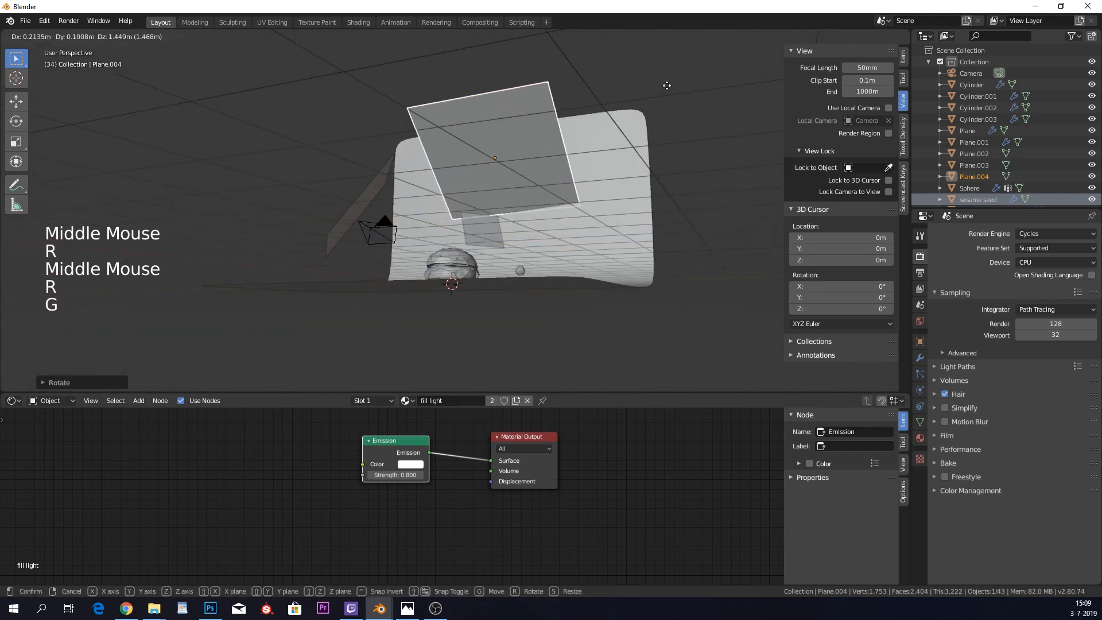
{"action": "left_click", "coordinate": [671, 86]}
- Center the back light plane behind and above the burger, adjusting its rotation
{"action": "middle_click_drag", "start_coordinate": [670, 86], "coordinate": [429, 326]}
{"action": "key", "text": "g"}
{"action": "left_click", "coordinate": [543, 218]}
{"action": "key", "text": "r"}
{"action": "left_click", "coordinate": [544, 299]}
- Set the fill light material's emission strength to 0.3 and preview the rendered burger through the camera
{"action": "scroll", "coordinate": [427, 253], "scroll_direction": "up", "scroll_amount": 2}
{"action": "left_click_drag", "start_coordinate": [402, 480], "coordinate": [365, 480]}
{"action": "key", "text": "KP_0"}
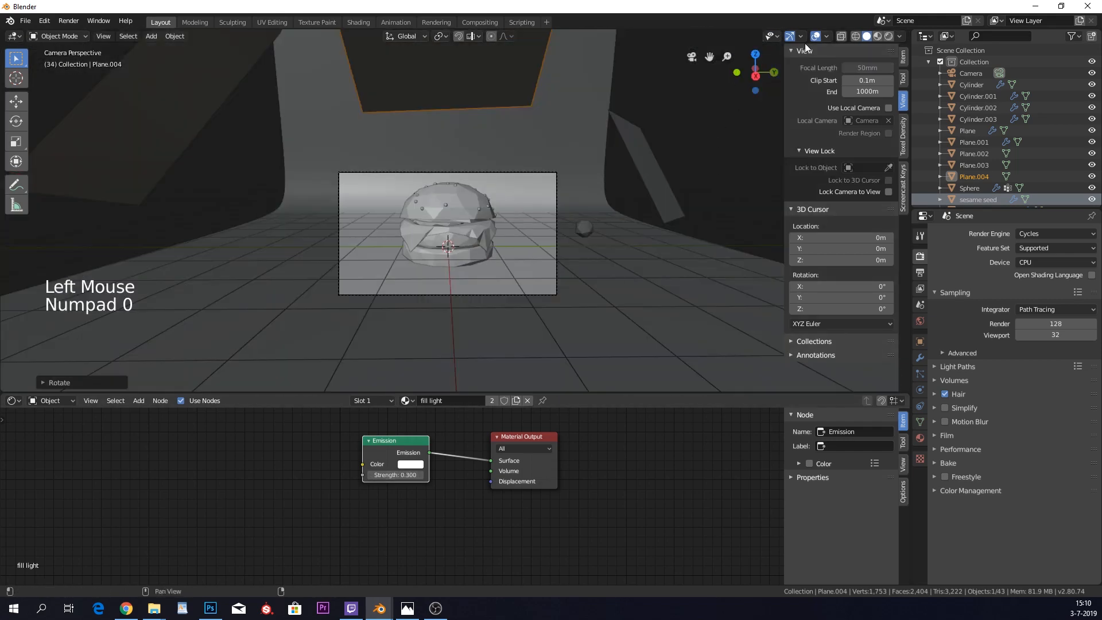
{"action": "left_click", "coordinate": [888, 35]}
{"action": "scroll", "coordinate": [650, 178], "scroll_direction": "up", "scroll_amount": 3}
{"action": "scroll", "coordinate": [650, 176], "scroll_direction": "up", "scroll_amount": 2}
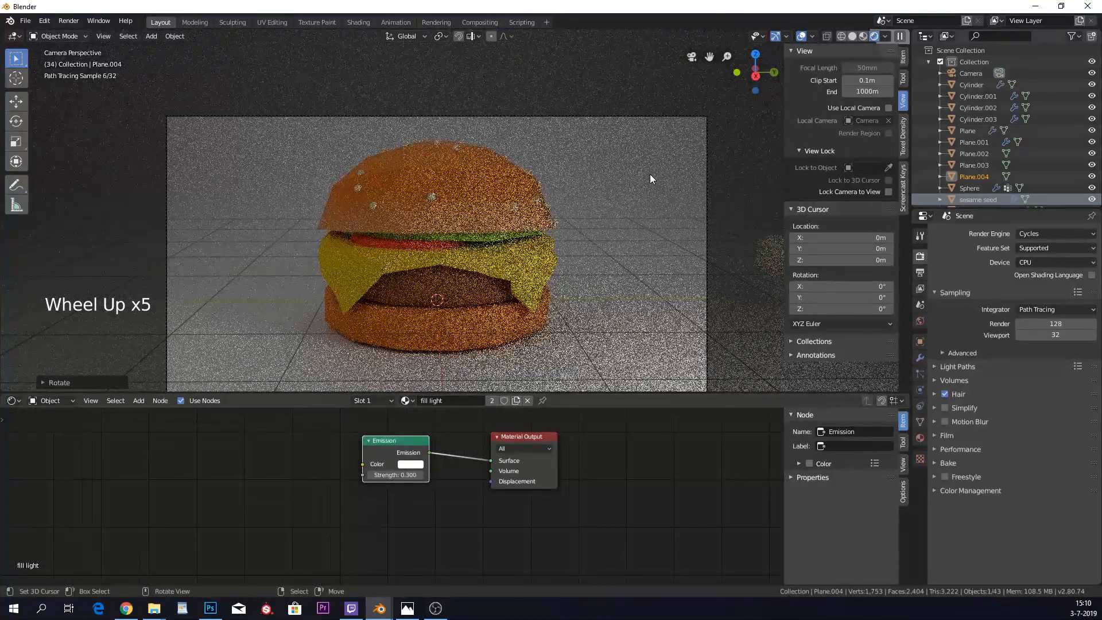
- Return to solid shading, then move the key light plane toward the camera and rotate it to face the burger
{"action": "left_click", "coordinate": [852, 36]}
{"action": "scroll", "coordinate": [640, 189], "scroll_direction": "down", "scroll_amount": 9}
{"action": "middle_click_drag", "start_coordinate": [641, 190], "coordinate": [622, 200]}
{"action": "scroll", "coordinate": [580, 232], "scroll_direction": "down", "scroll_amount": 7}
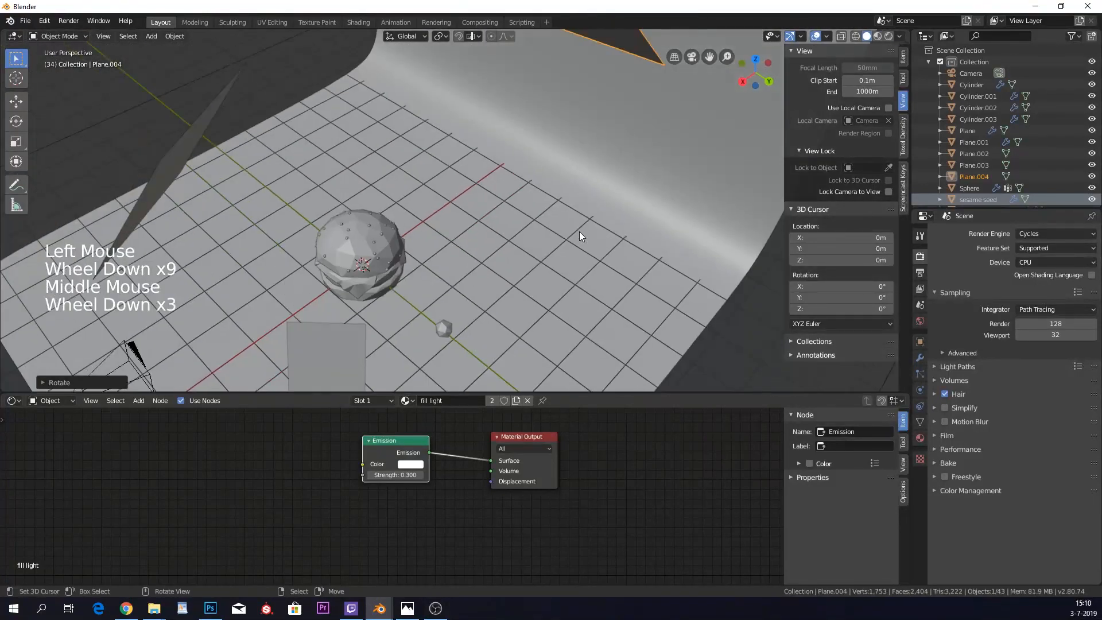
{"action": "right_click", "coordinate": [418, 279]}
{"action": "middle_click_drag", "start_coordinate": [439, 313], "coordinate": [454, 350]}
{"action": "key", "text": "g"}
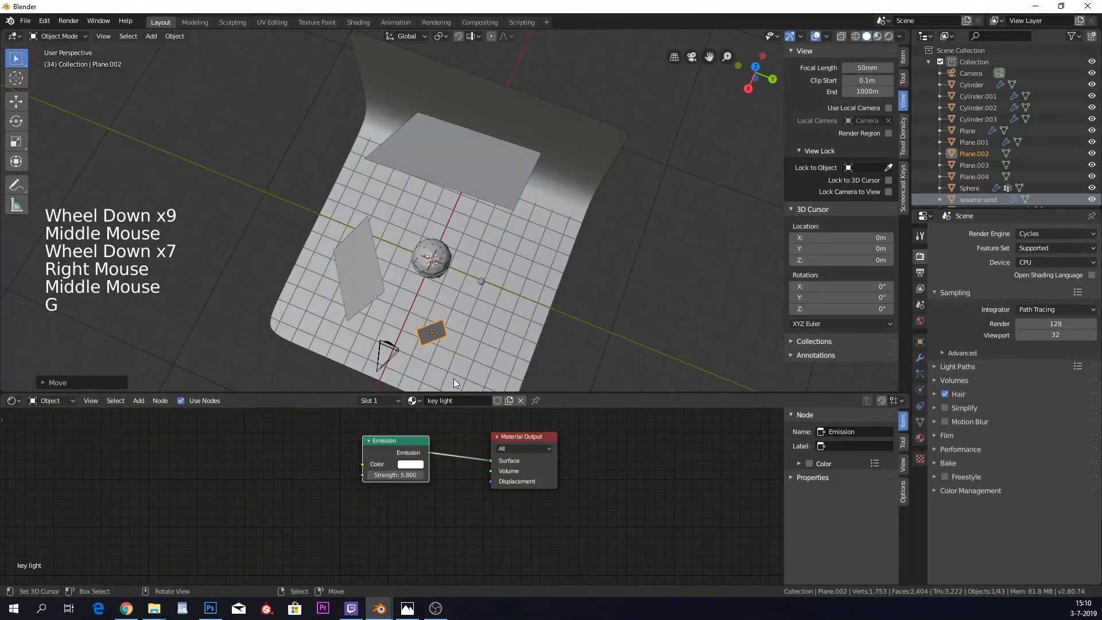
{"action": "key", "text": "r"}
{"action": "left_click", "coordinate": [517, 330]}
- Rotate the side fill light plane around the Z axis toward the burger
{"action": "right_click", "coordinate": [370, 280]}
{"action": "key", "text": "r"}
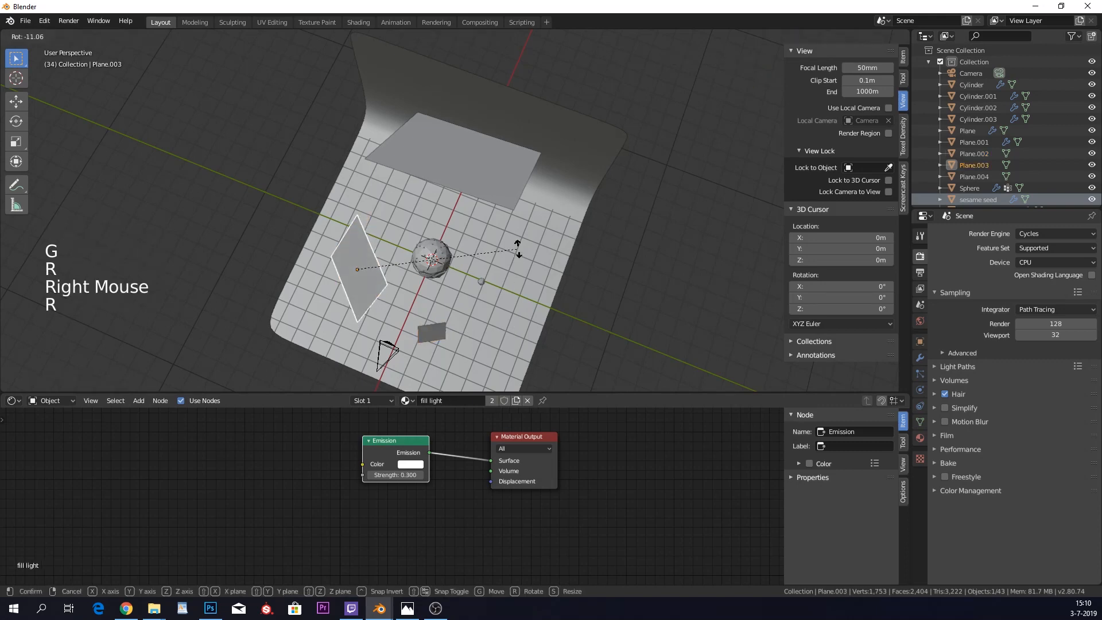
{"action": "key", "text": "z"}
{"action": "left_click", "coordinate": [488, 278]}
{"action": "middle_click_drag", "start_coordinate": [488, 278], "coordinate": [504, 237]}
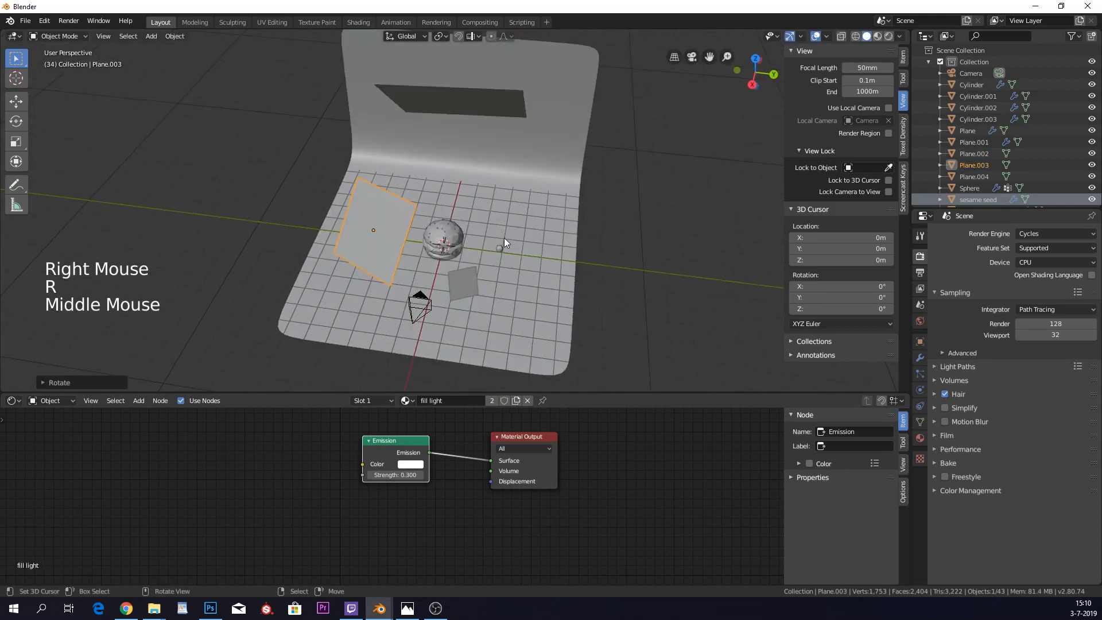
- Set the key light's emission strength to 10.4 and preview the rendered burger through the camera
{"action": "right_click", "coordinate": [463, 283]}
{"action": "left_click_drag", "start_coordinate": [396, 474], "coordinate": [428, 475]}
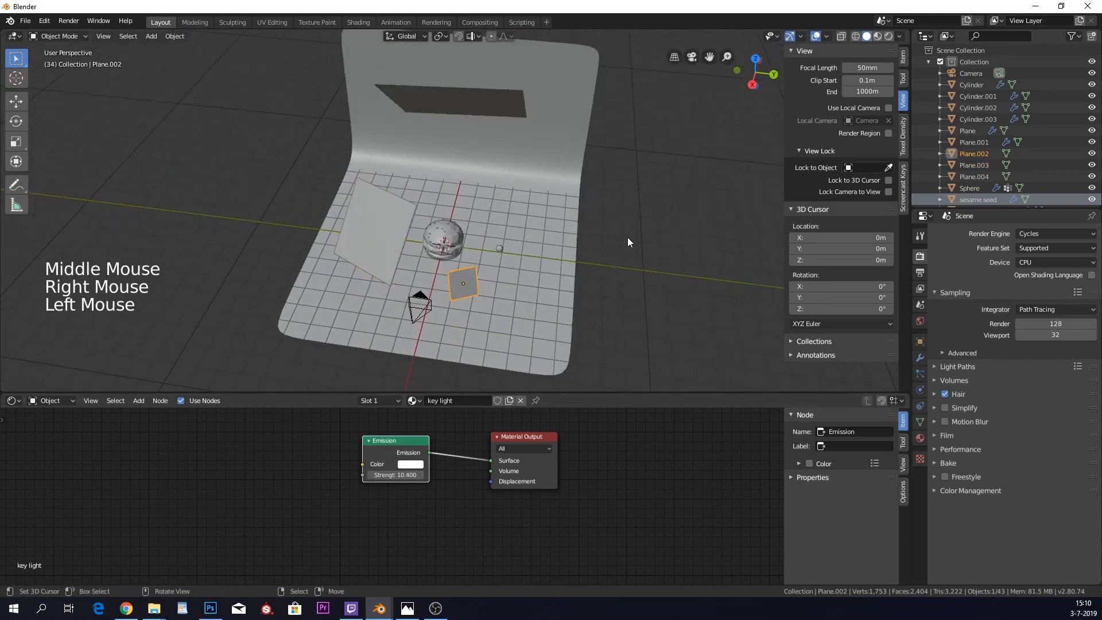
{"action": "key", "text": "KP_0"}
{"action": "left_click", "coordinate": [888, 36]}
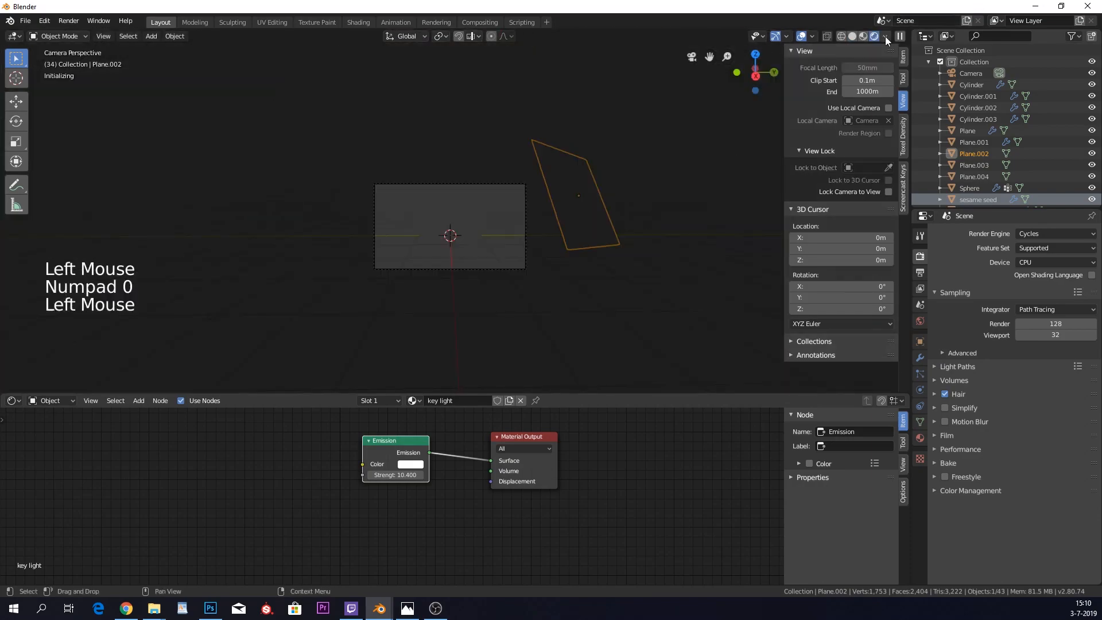
{"action": "scroll", "coordinate": [604, 146], "scroll_direction": "up", "scroll_amount": 4}
{"action": "scroll", "coordinate": [604, 147], "scroll_direction": "up", "scroll_amount": 2}
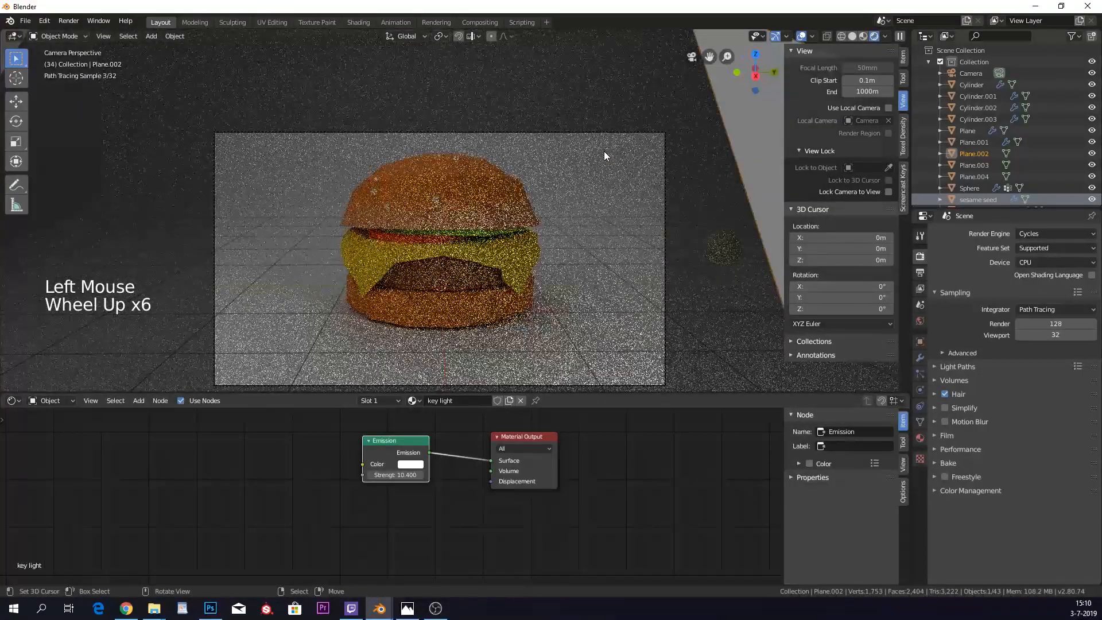